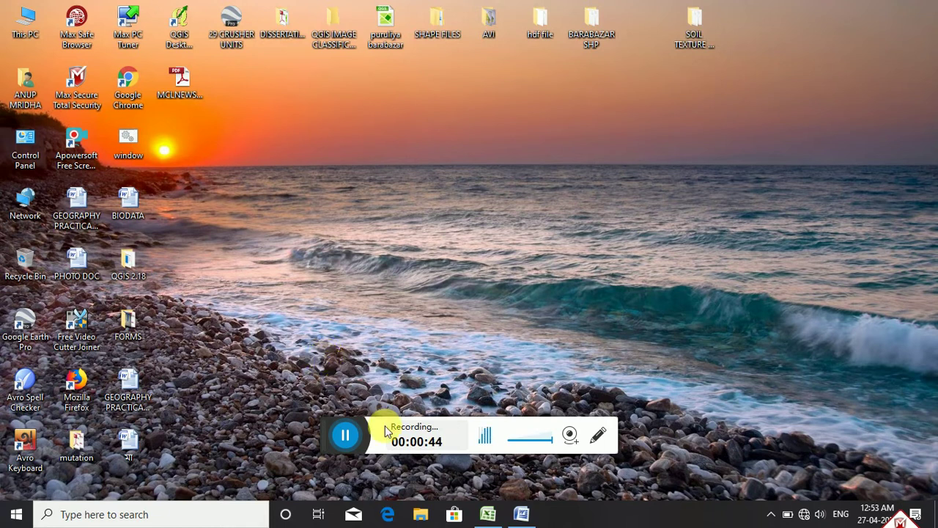
- Bring the Book1 DATA workbook with the Barpeta District 2017 temperature and rainfall table to the front
click(481, 512)
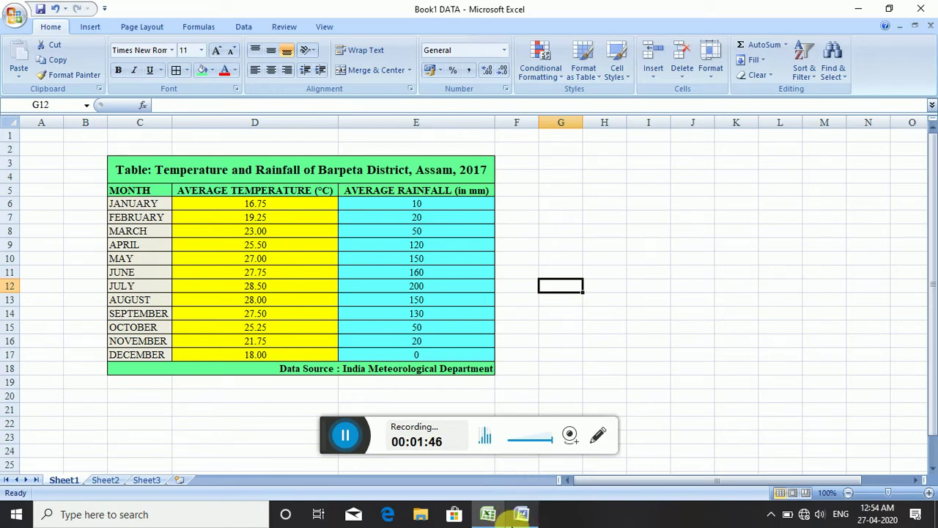
- Switch to the Word RULES document and read through the ombrothermic diagram scale and period rules
click(508, 521)
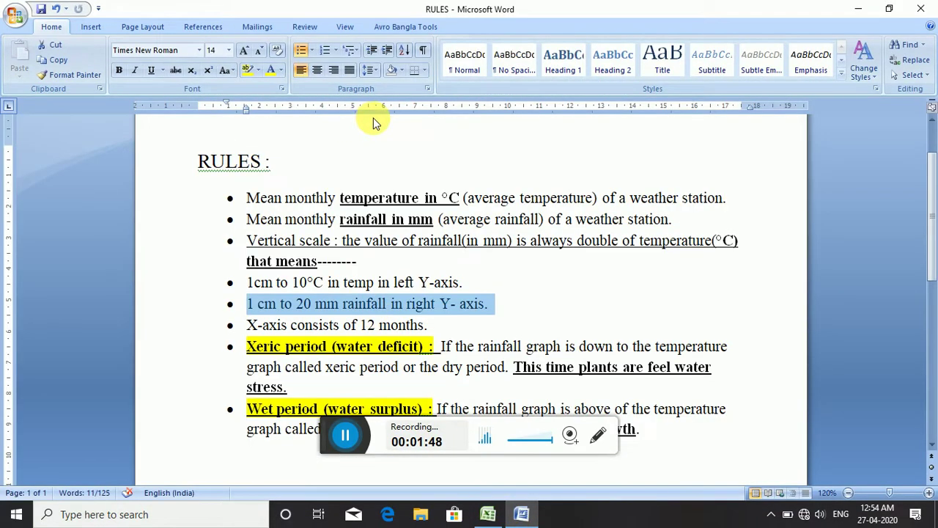
scroll(431, 206, up, 2)
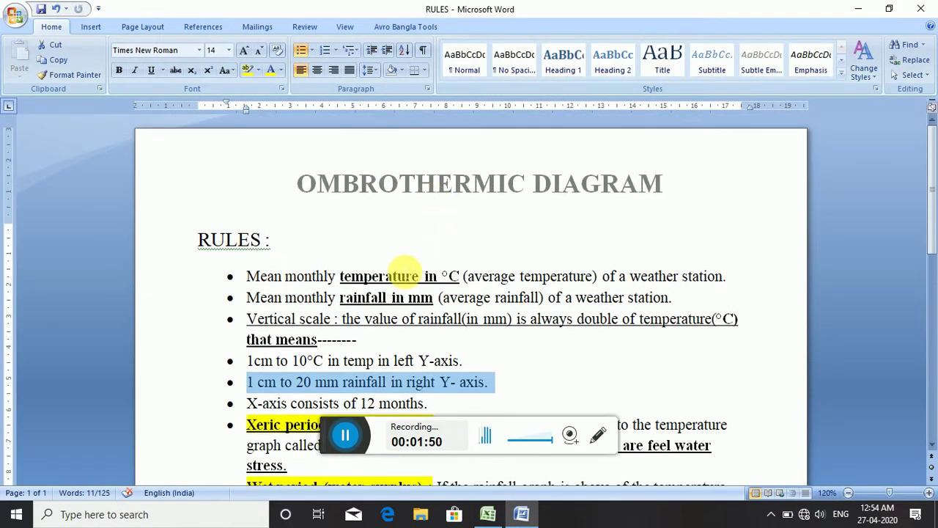
scroll(381, 279, down, 1)
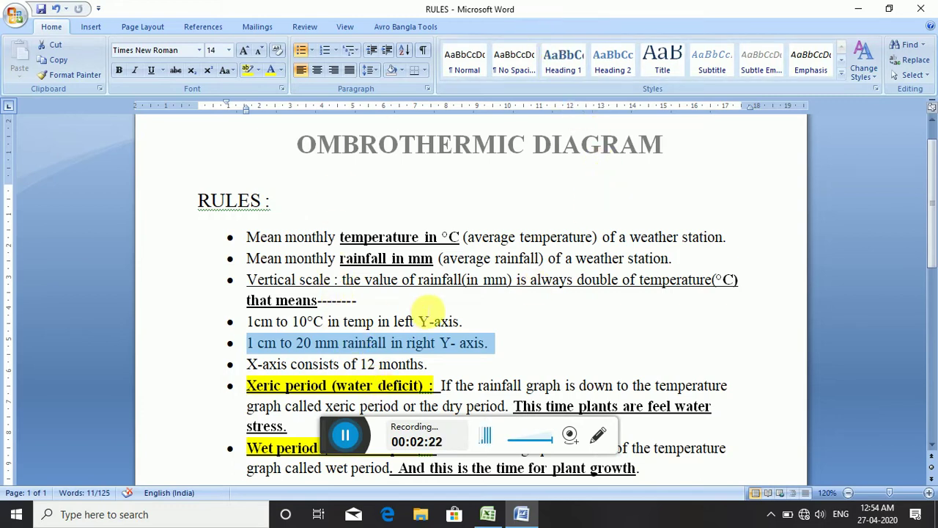
click(531, 327)
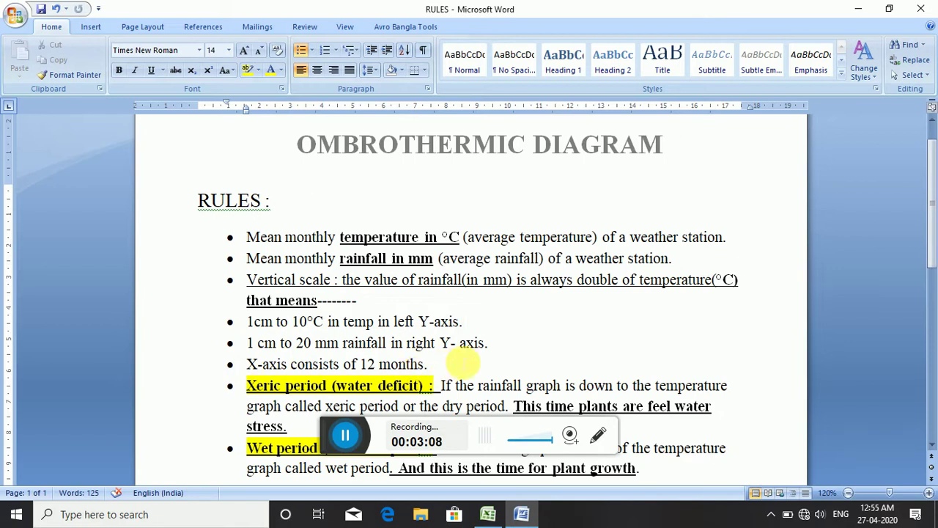
- Add an 'INTERPRETATION :' bullet after the last rule, then go back to the Book1 DATA sheet
scroll(520, 345, down, 1)
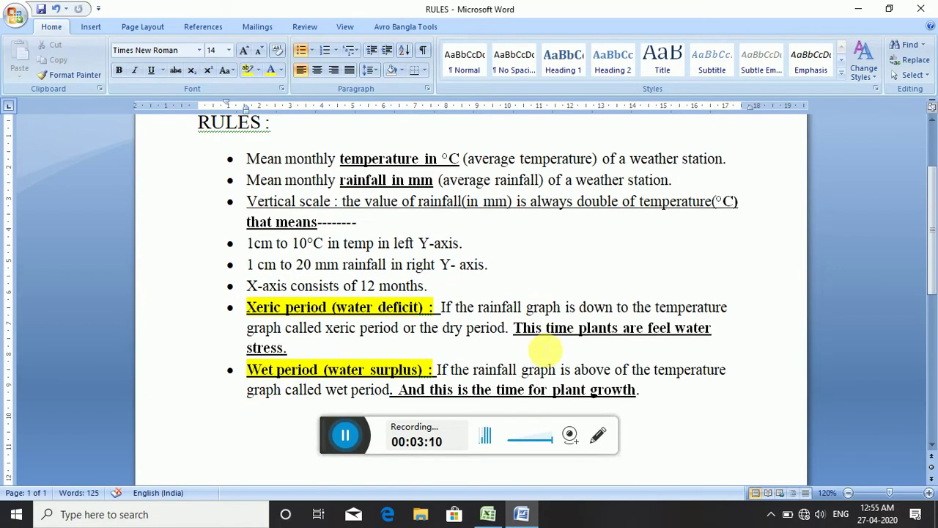
scroll(539, 345, down, 1)
scroll(535, 348, down, 1)
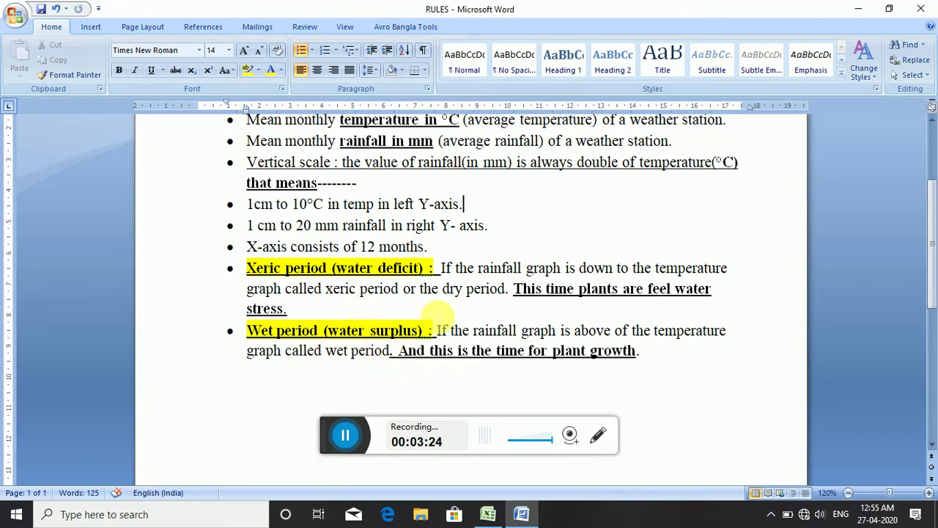
scroll(465, 322, up, 1)
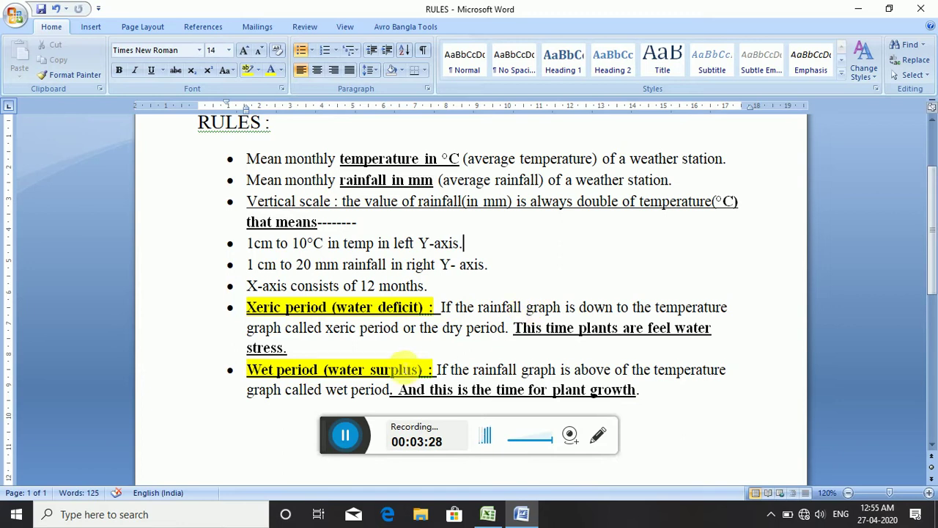
scroll(450, 341, down, 2)
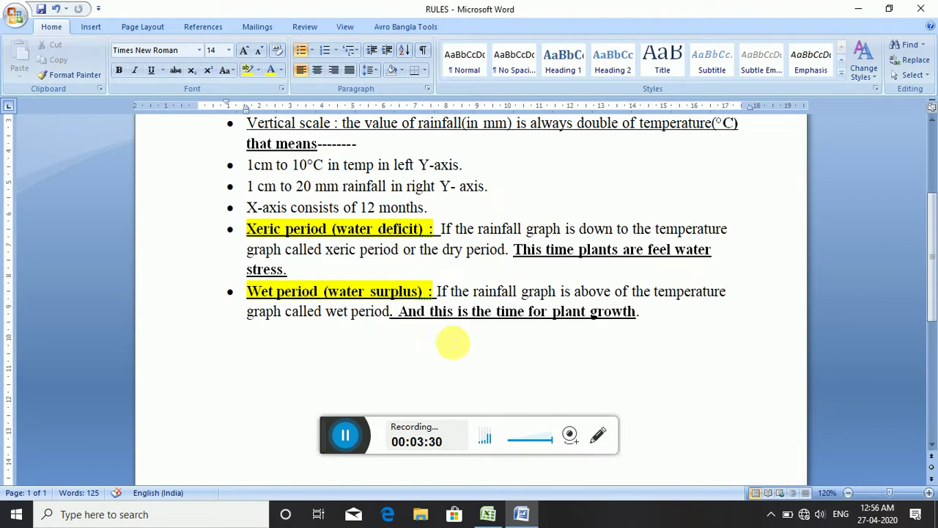
click(654, 326)
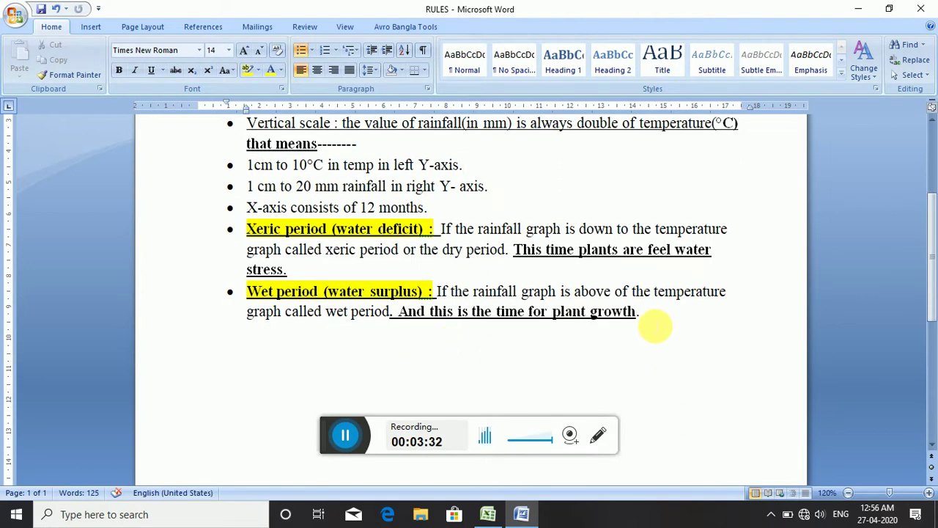
key(Return)
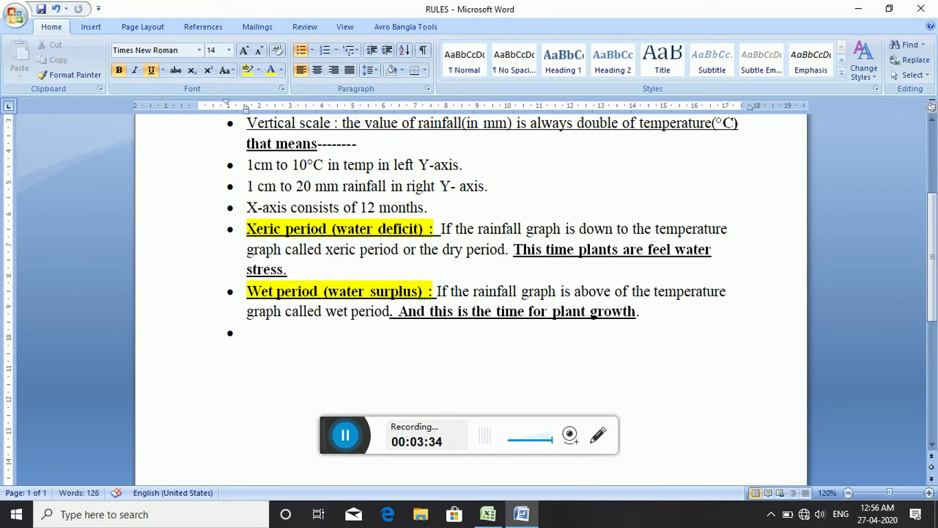
text(INTER)
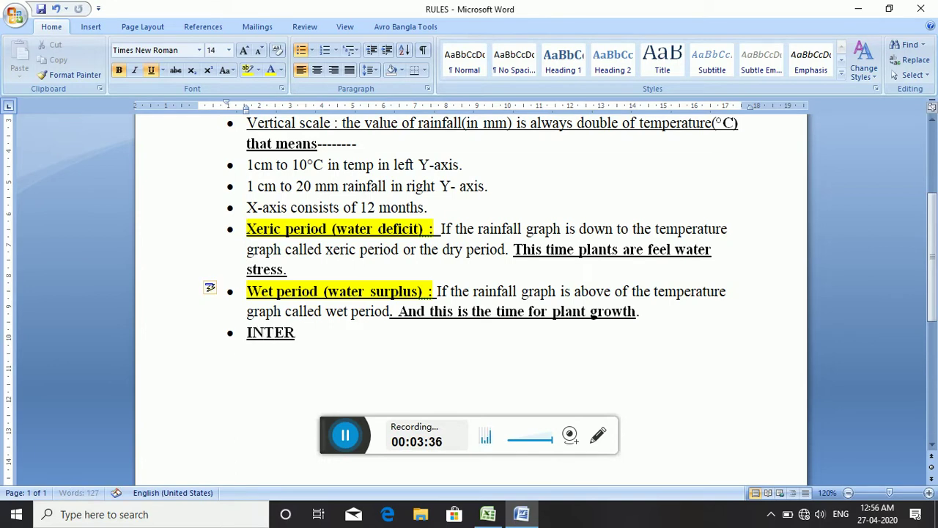
text(PRETATIO)
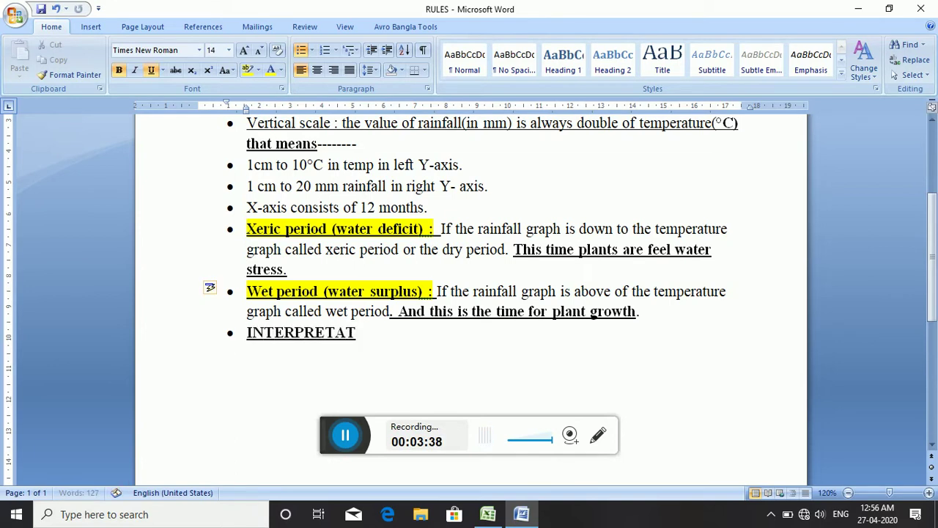
text(N)
key(Return)
key(Return)
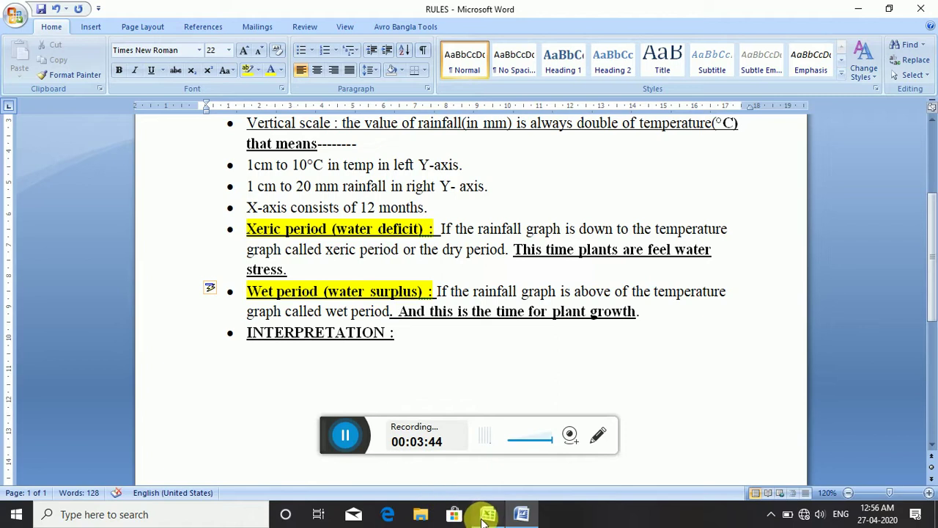
click(483, 518)
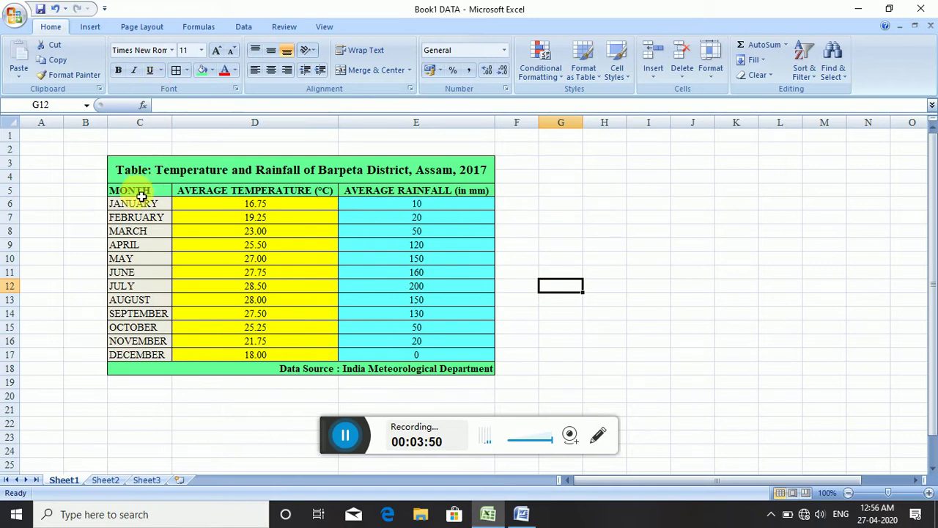
- Select the table from the MONTH header in C5 to December's rainfall in E17
mouse_move(142, 197)
mouse_down()
mouse_move(242, 354)
mouse_move(491, 366)
mouse_up()
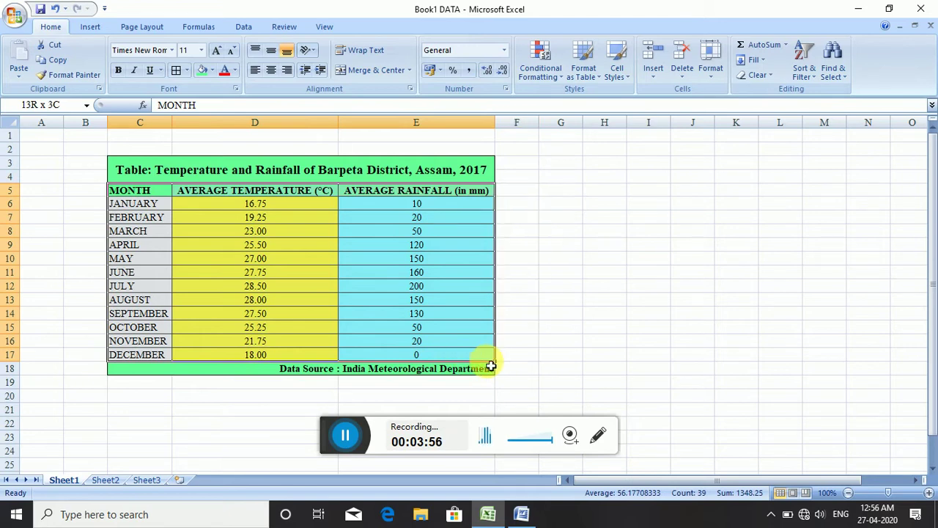
click(87, 27)
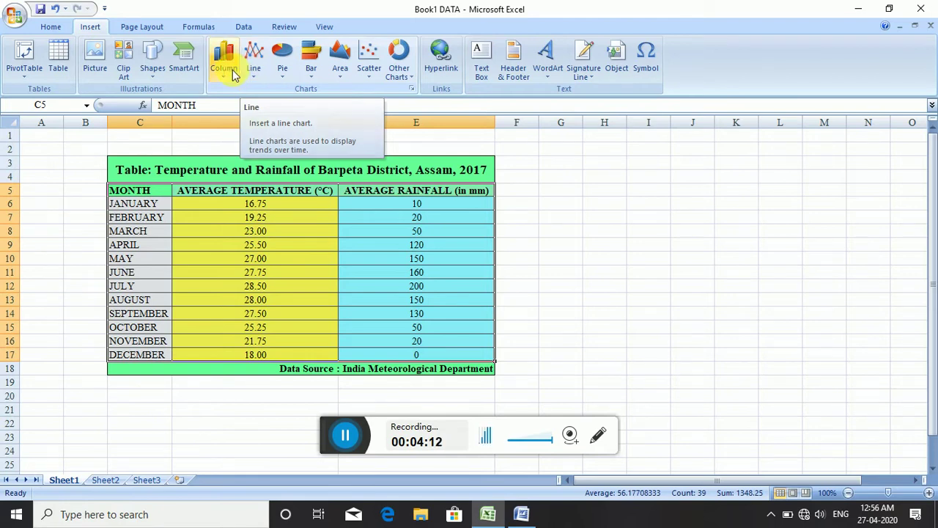
- Insert a basic 2-D line chart of monthly average temperature and average rainfall
click(252, 79)
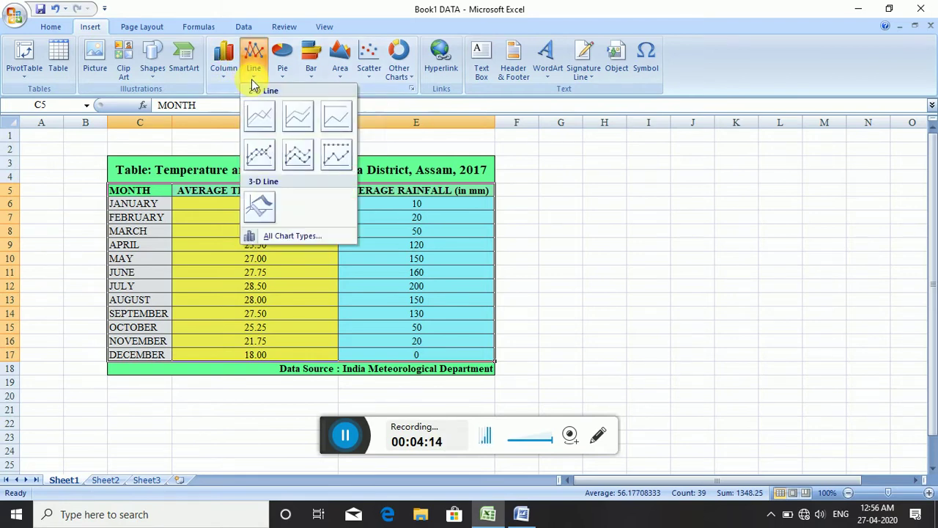
click(262, 117)
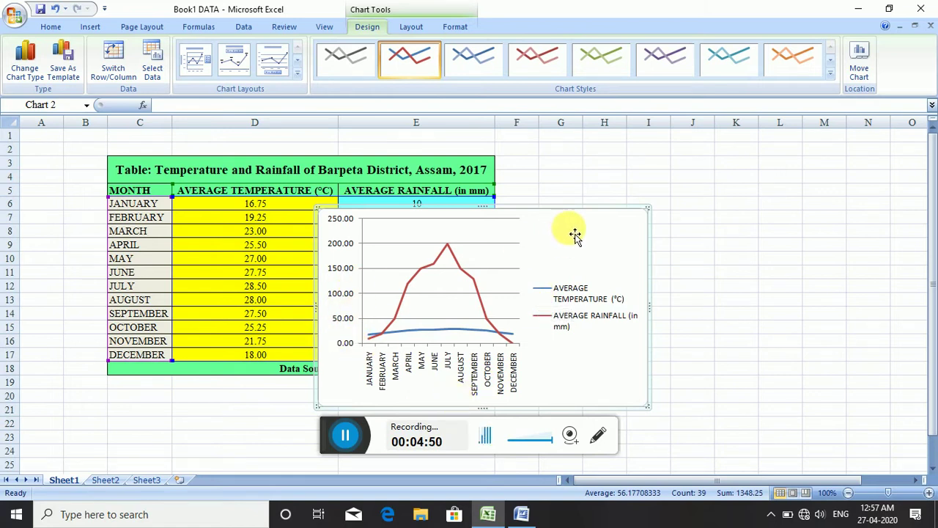
- Move the line chart up and to the right of the table, partly over the rainfall column
drag(573, 233, 747, 206)
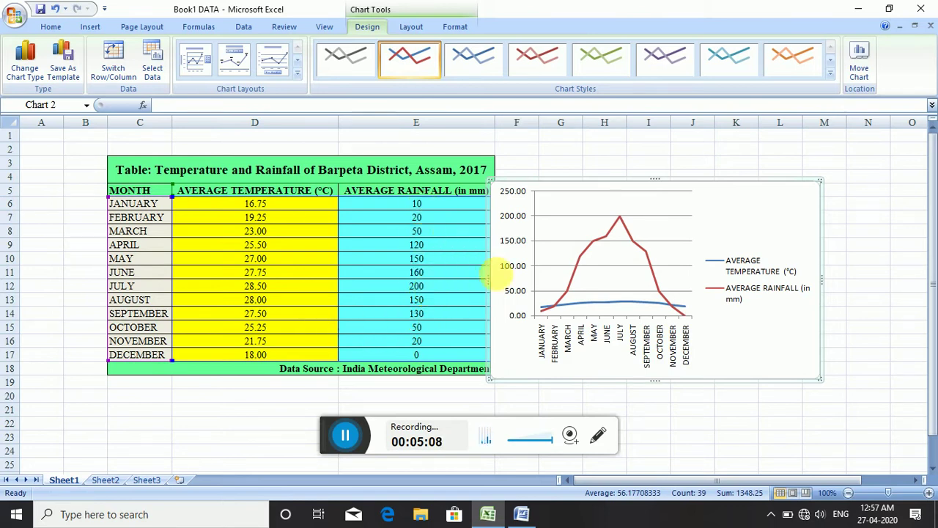
drag(751, 216, 713, 211)
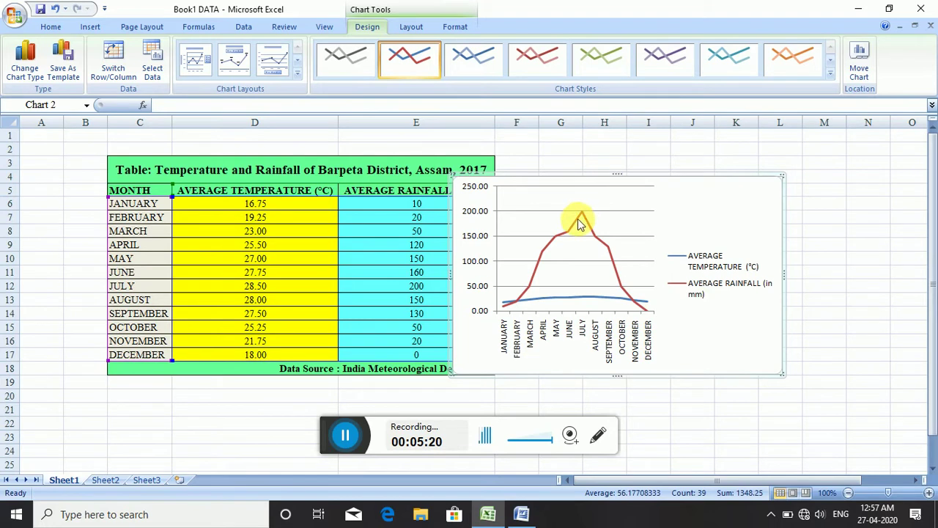
mouse_move(579, 217)
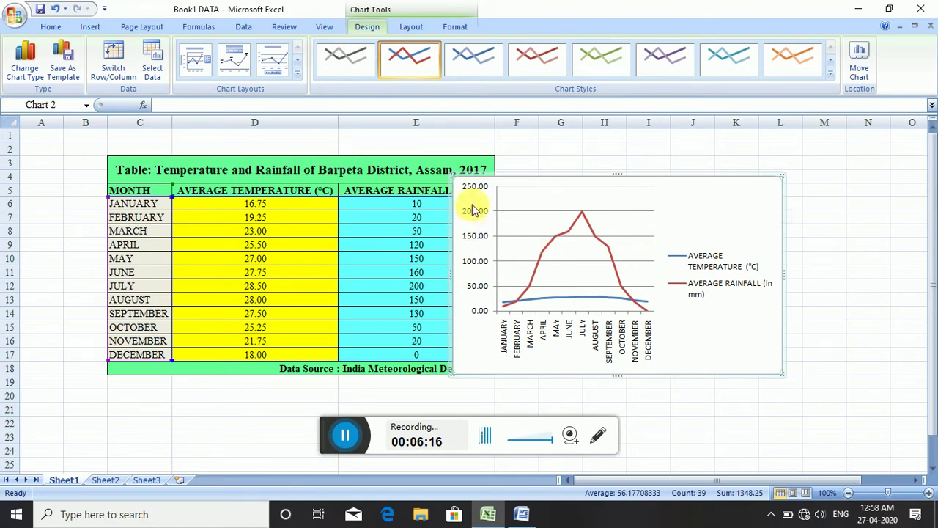
- Give the chart's vertical value axis a fixed maximum of 125
right_click(473, 269)
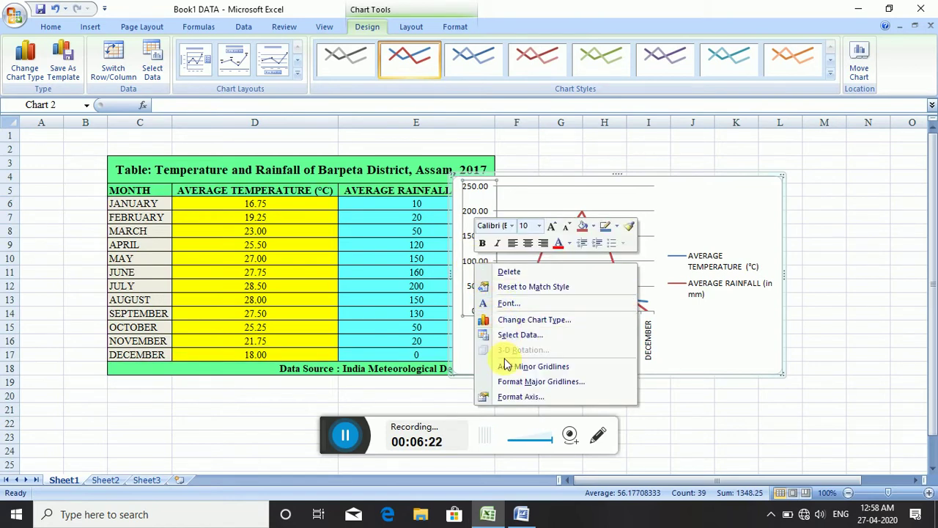
click(487, 397)
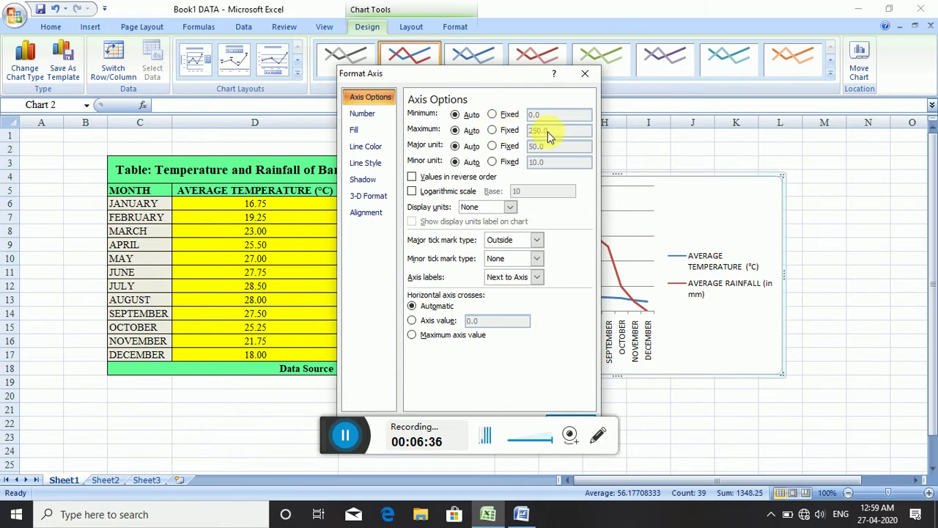
click(492, 130)
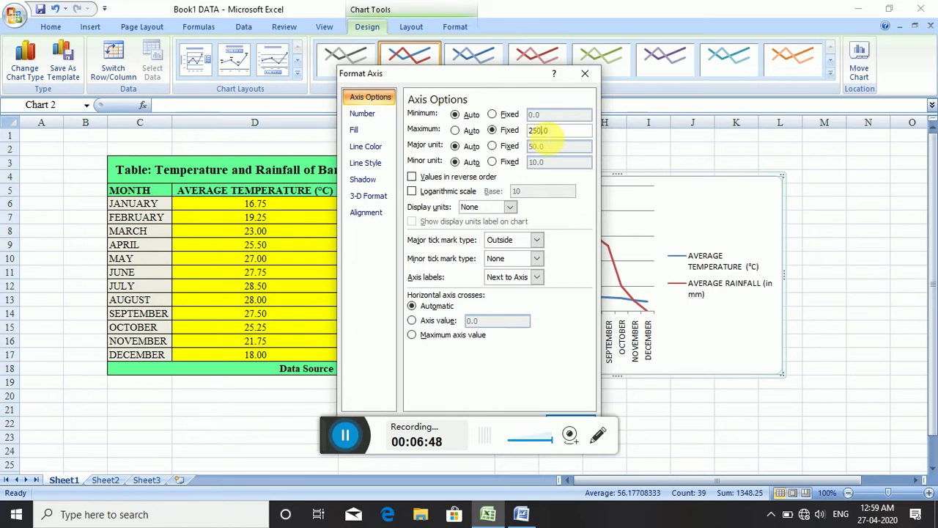
key(BackSpace)
text(1)
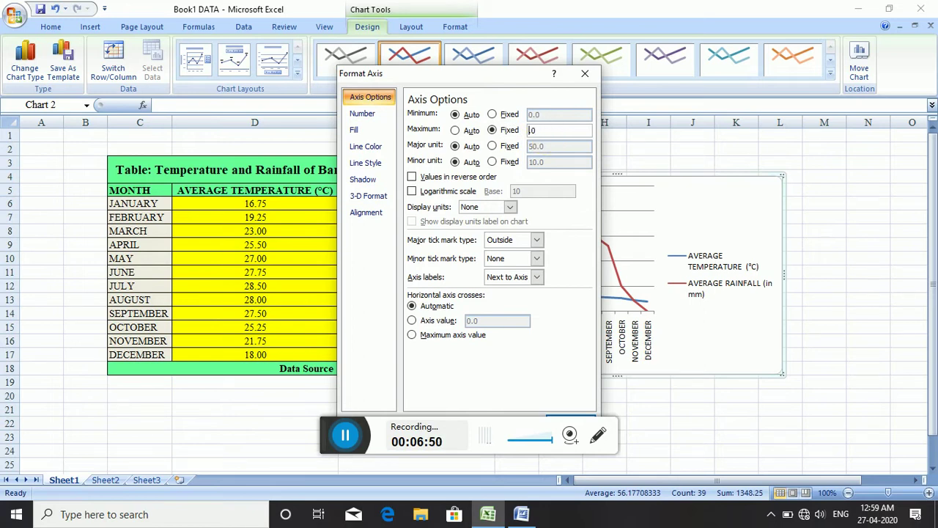
click(455, 130)
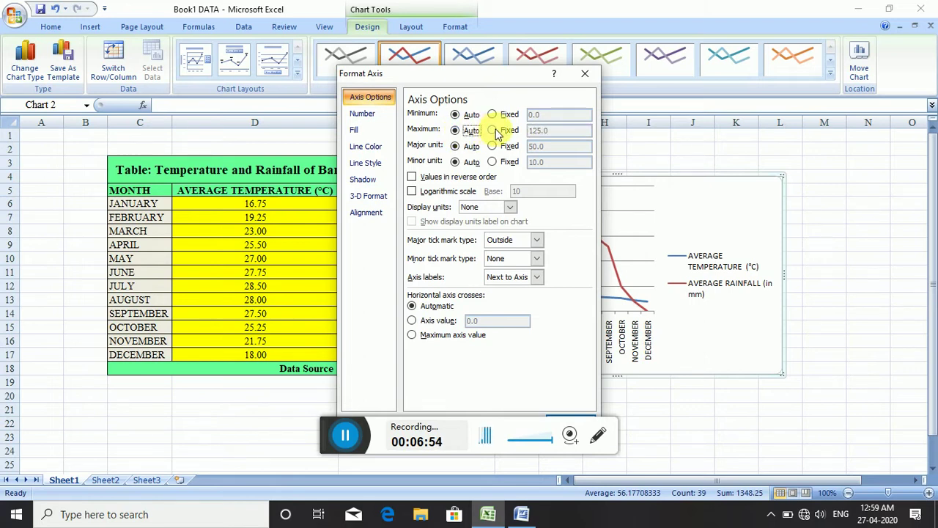
click(492, 131)
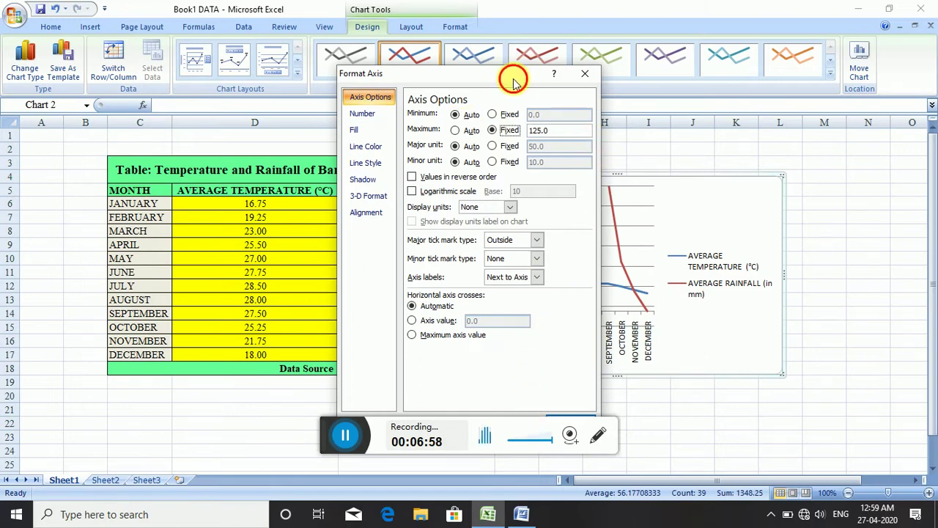
drag(513, 75, 460, 11)
- Put the AVERAGE RAINFALL series on a secondary vertical axis scaled 0 to 250
click(514, 358)
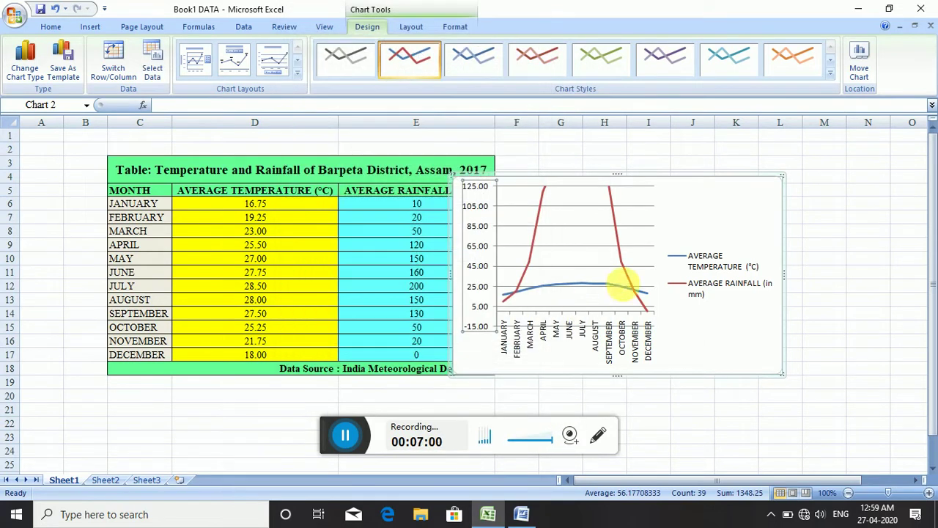
click(532, 262)
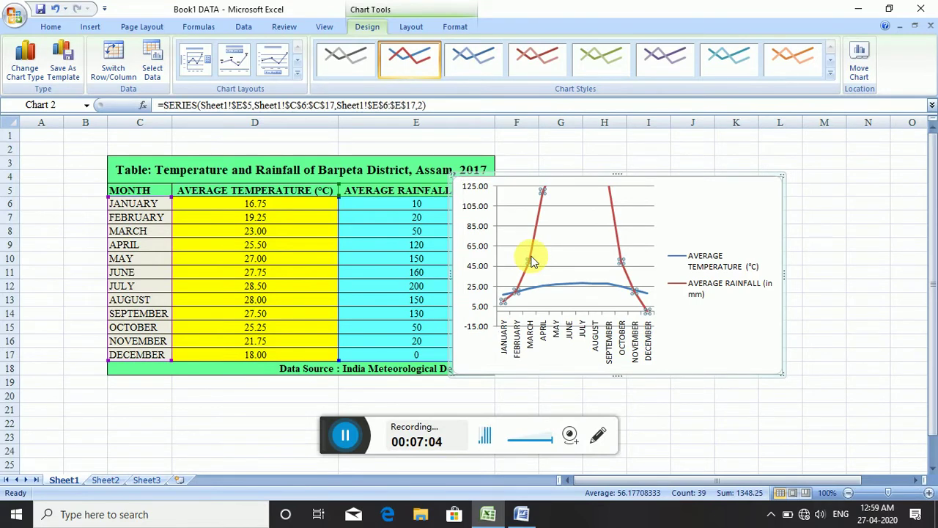
right_click(533, 261)
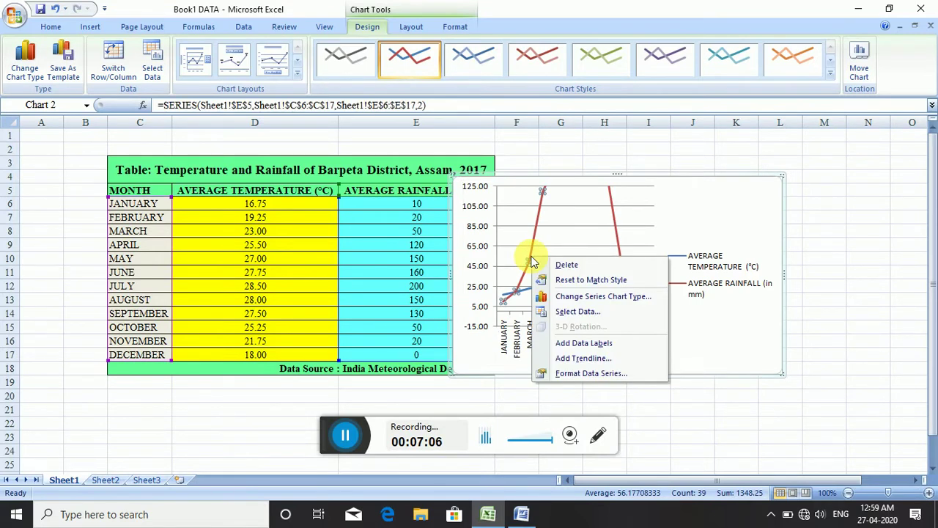
click(564, 374)
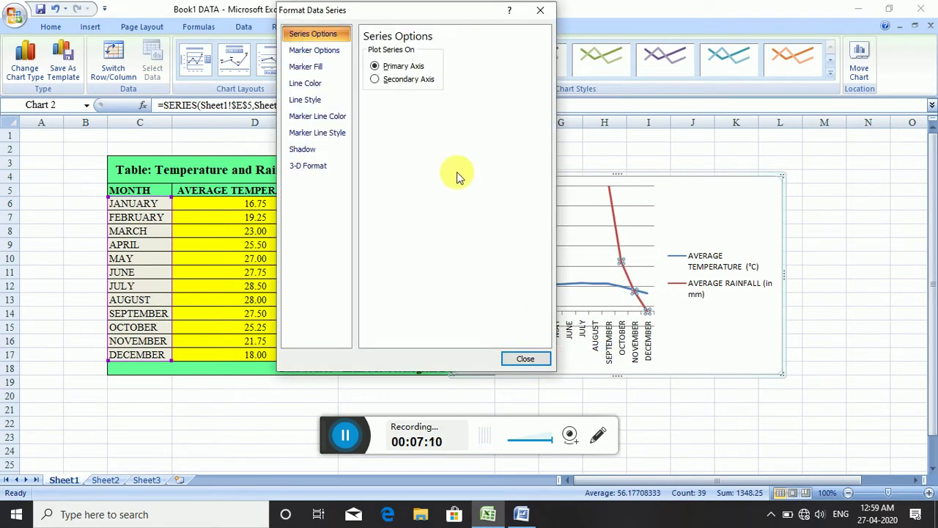
click(375, 79)
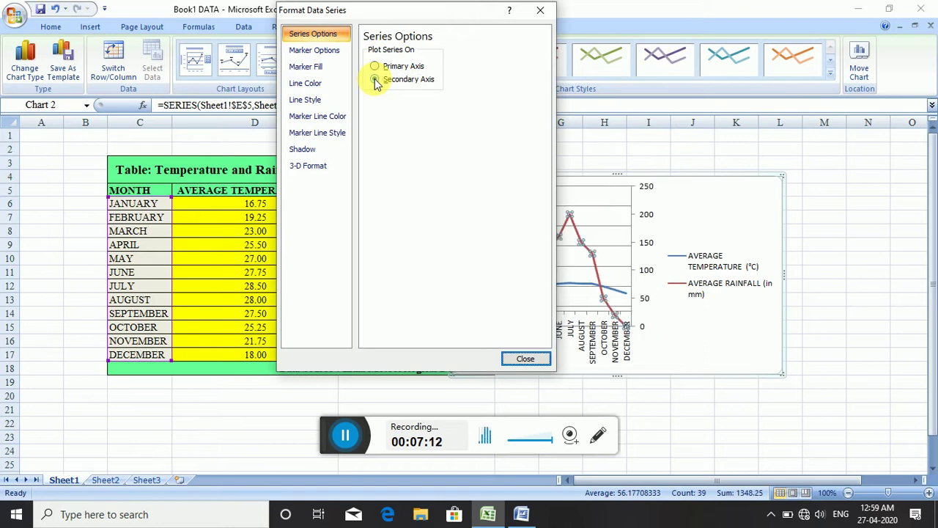
click(533, 363)
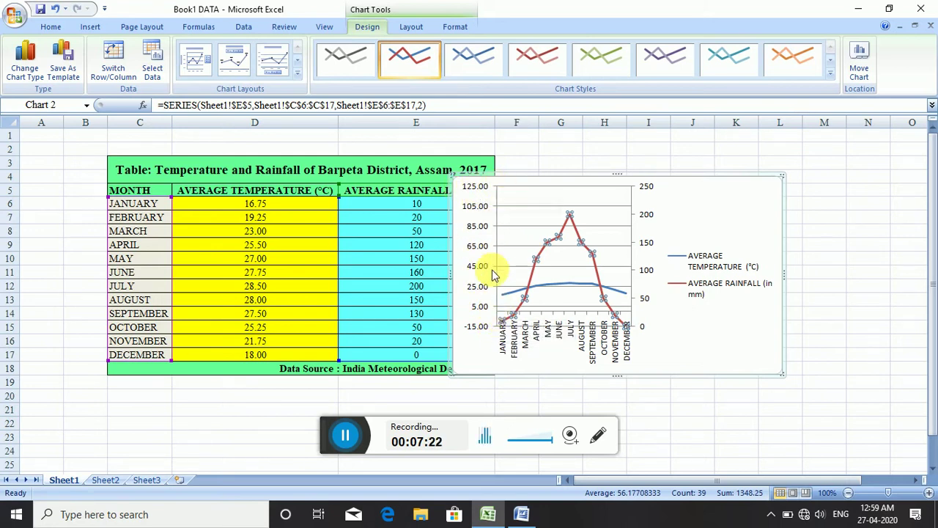
- Set the temperature axis minor unit to a fixed 5.0, keeping its -15 to 125 range
click(481, 211)
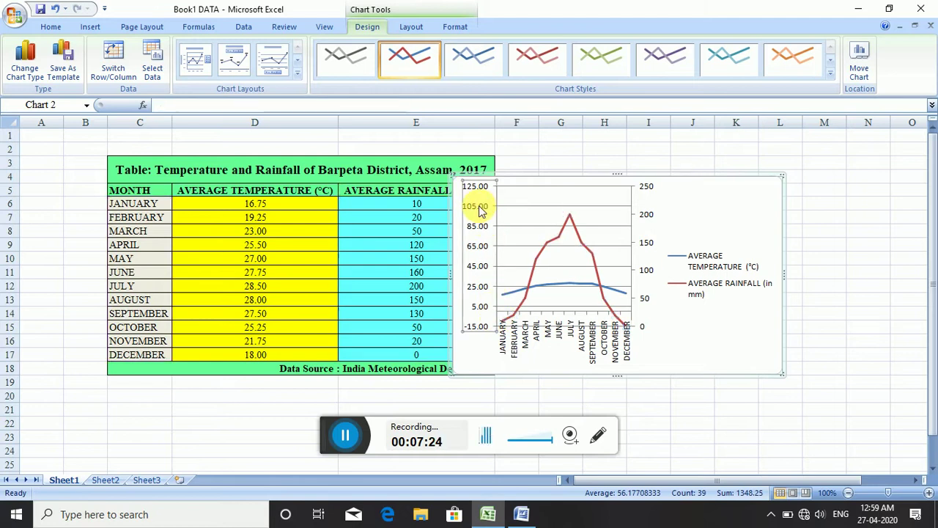
right_click(481, 209)
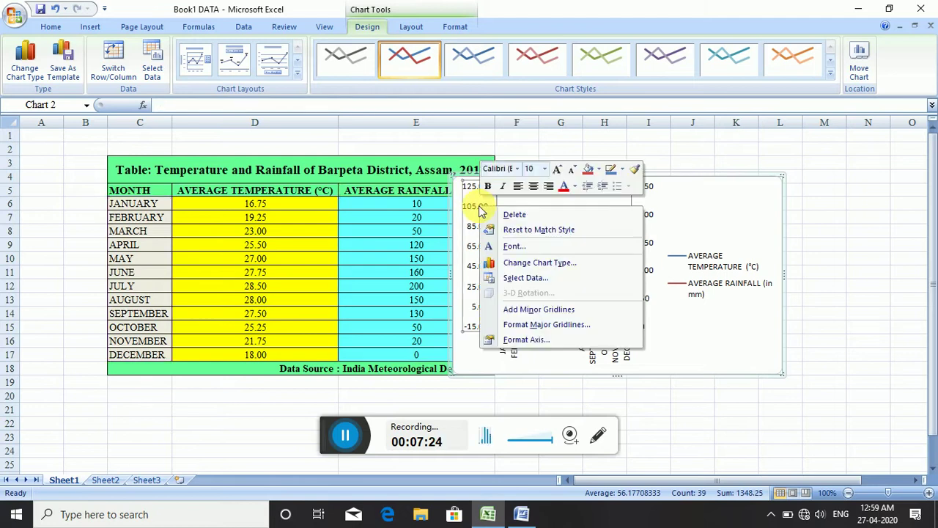
click(517, 340)
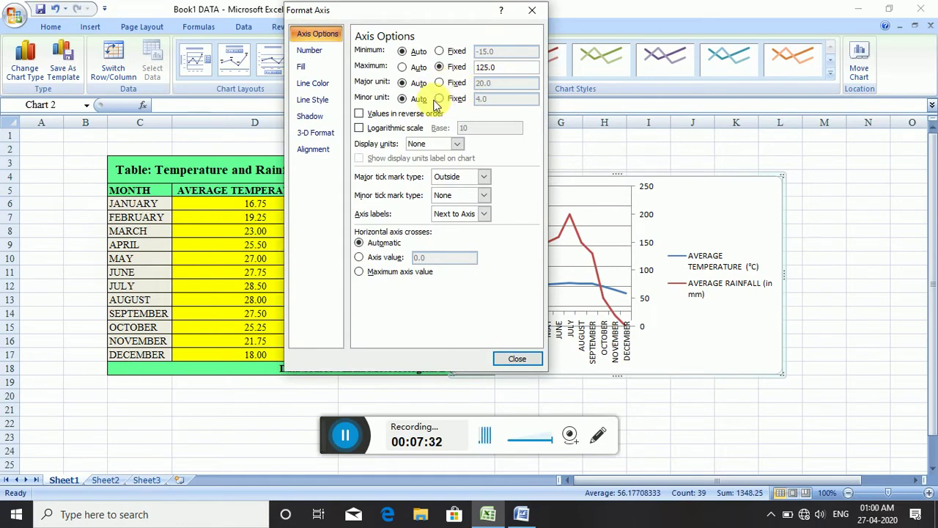
click(438, 98)
click(477, 98)
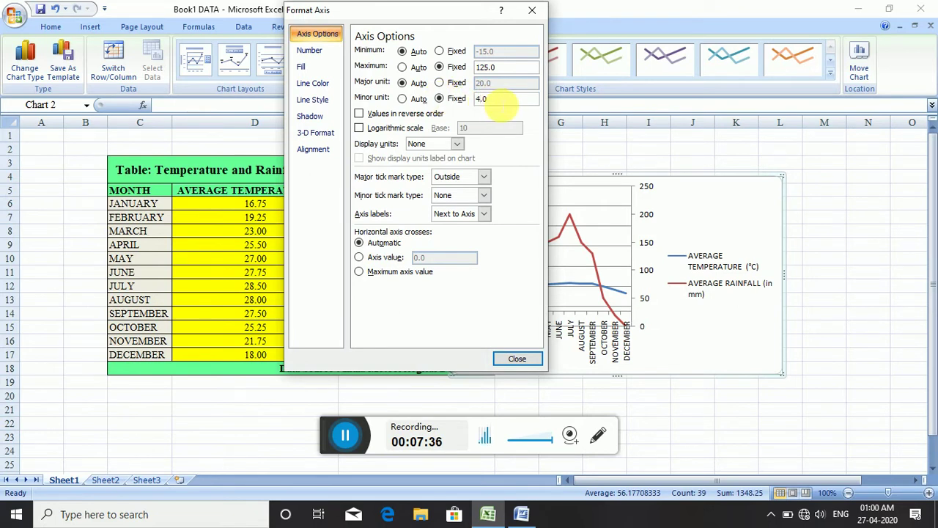
key(BackSpace)
key(BackSpace)
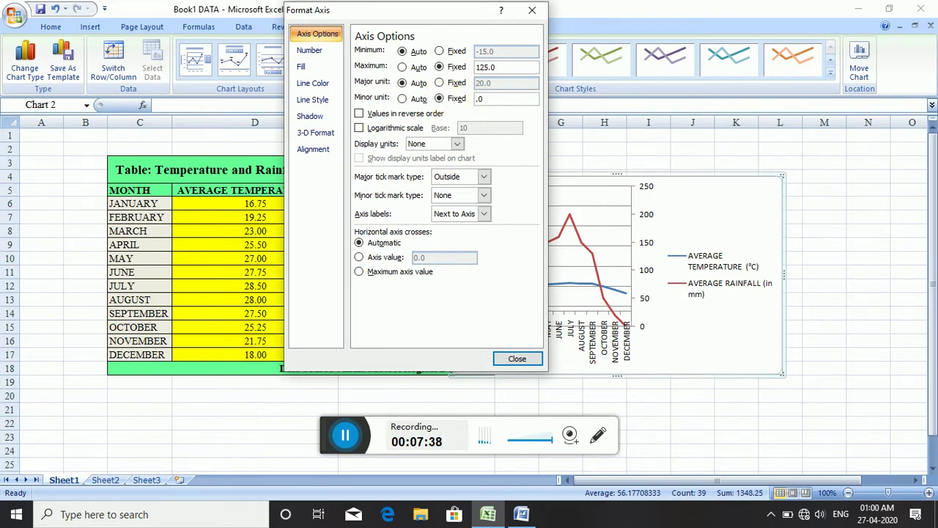
text(5.)
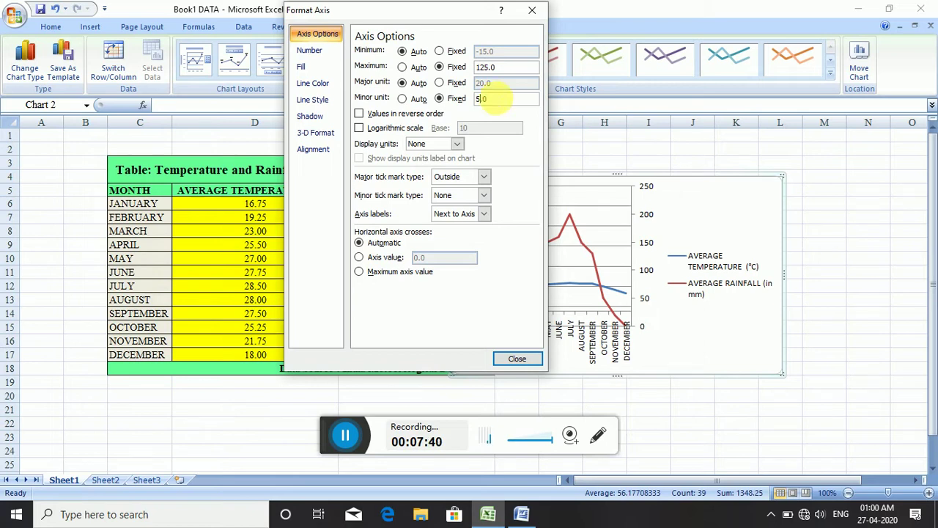
click(420, 99)
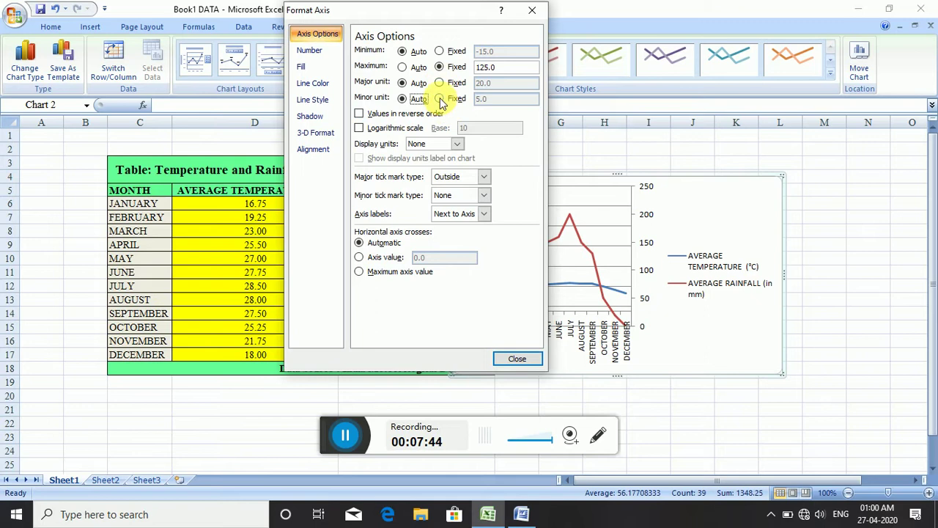
click(439, 98)
click(516, 357)
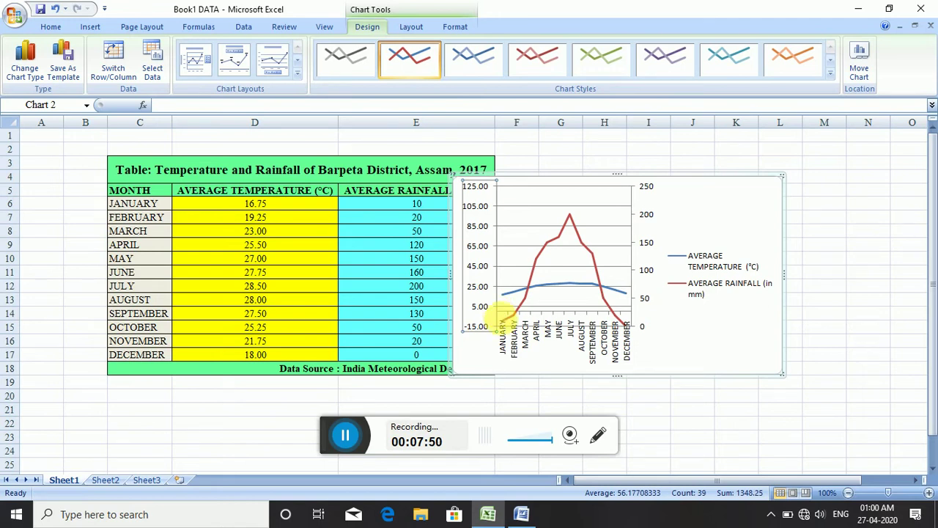
click(647, 244)
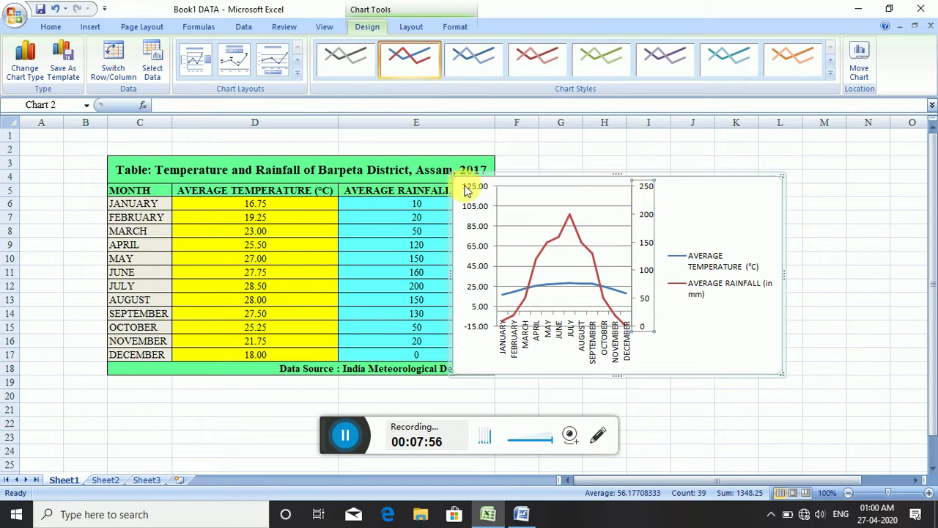
- Give the temperature axis a fixed maximum of 130, major unit 20 and minor unit 5
click(476, 251)
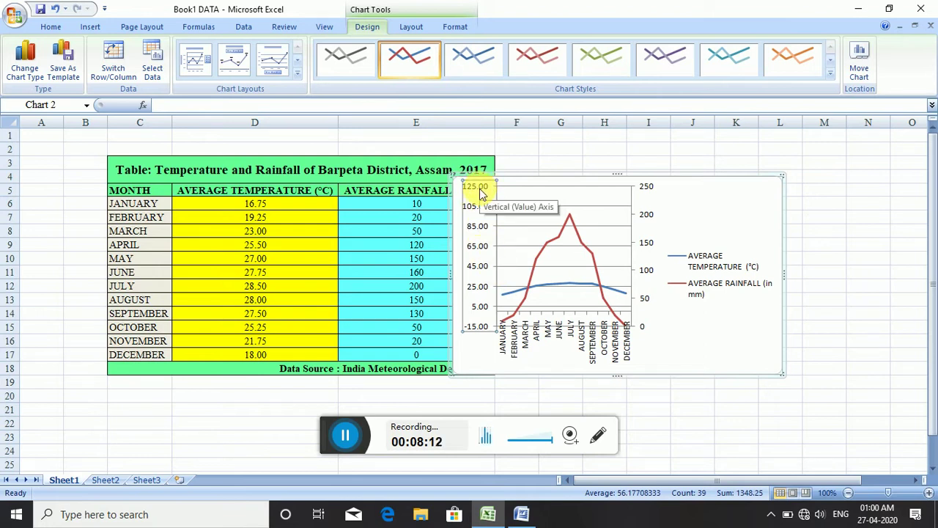
right_click(481, 190)
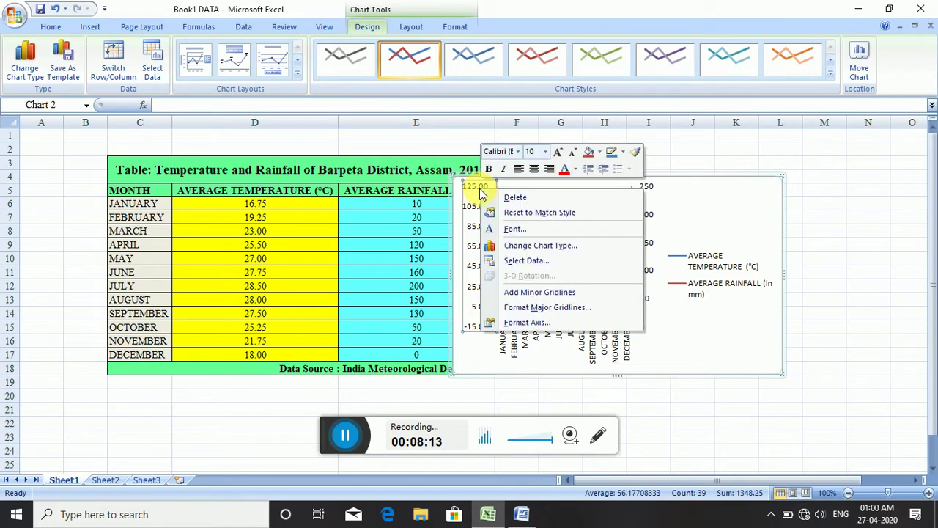
click(511, 327)
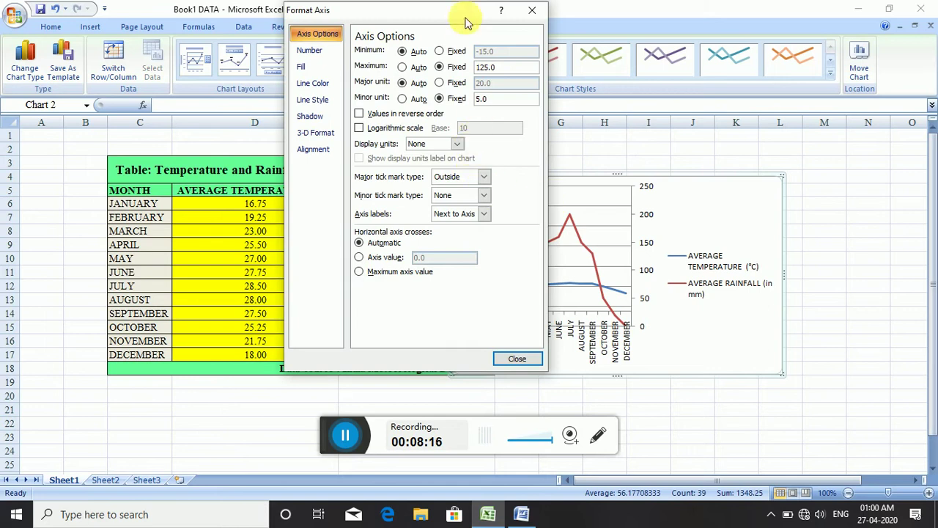
click(485, 67)
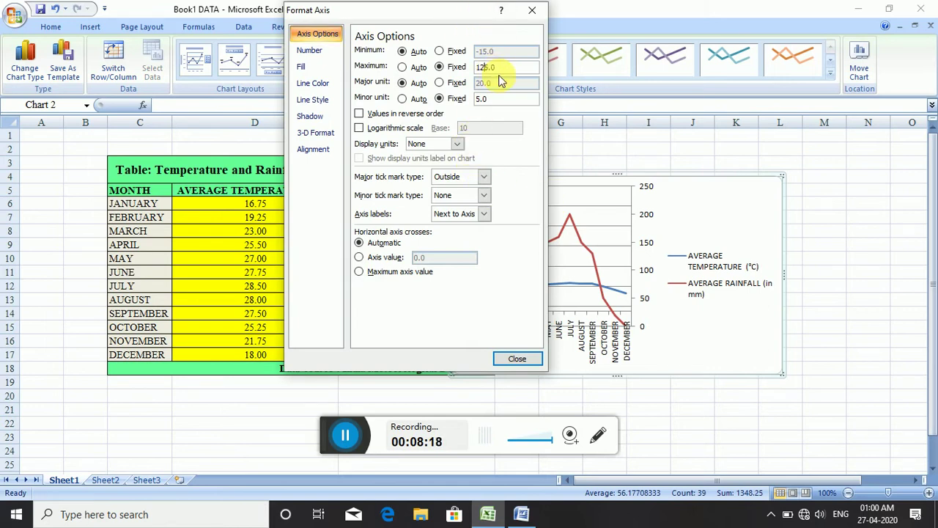
key(BackSpace)
text(30)
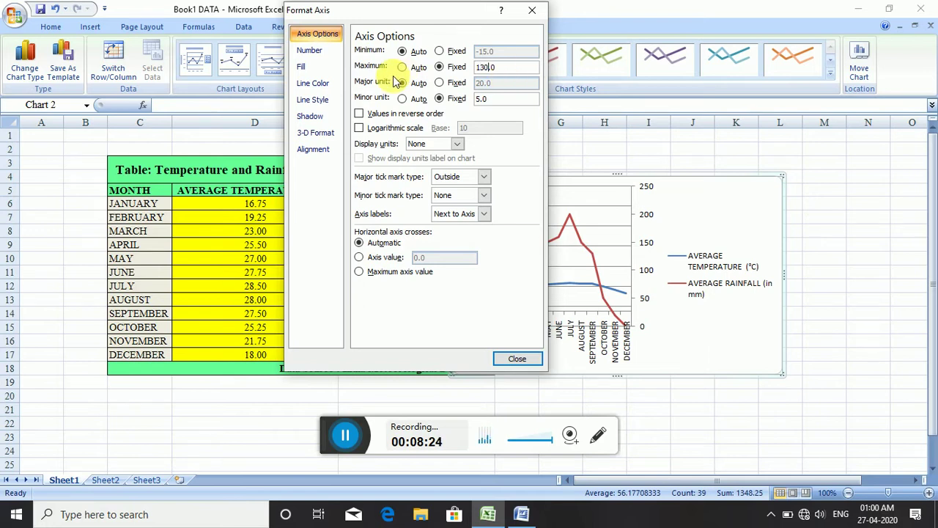
click(438, 83)
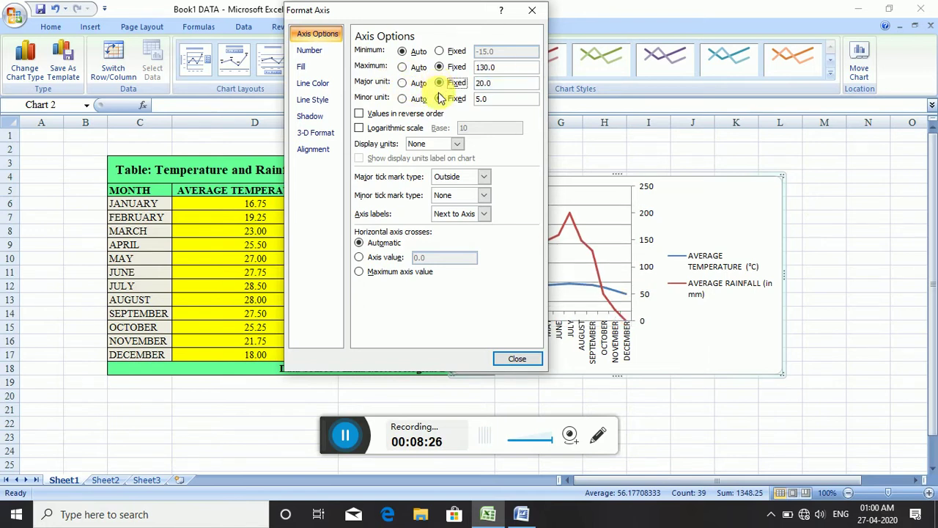
click(439, 98)
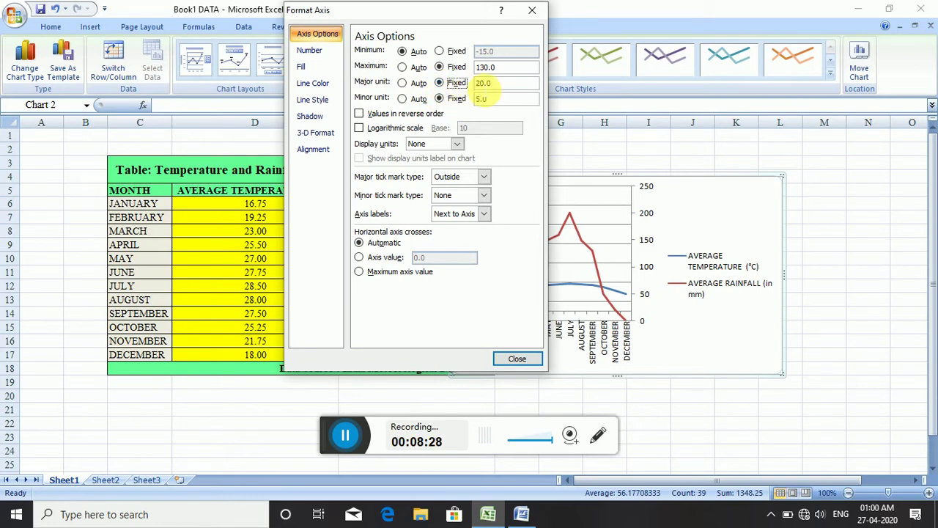
click(480, 84)
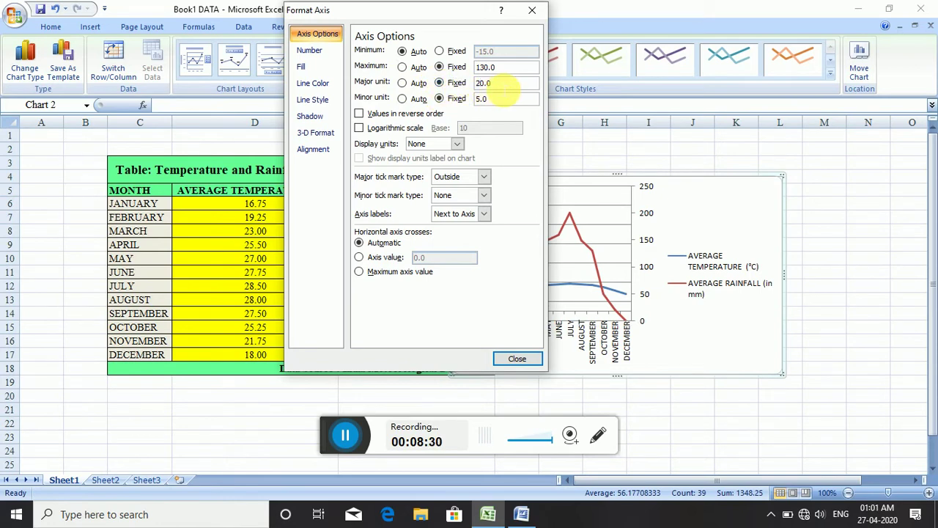
double_click(490, 67)
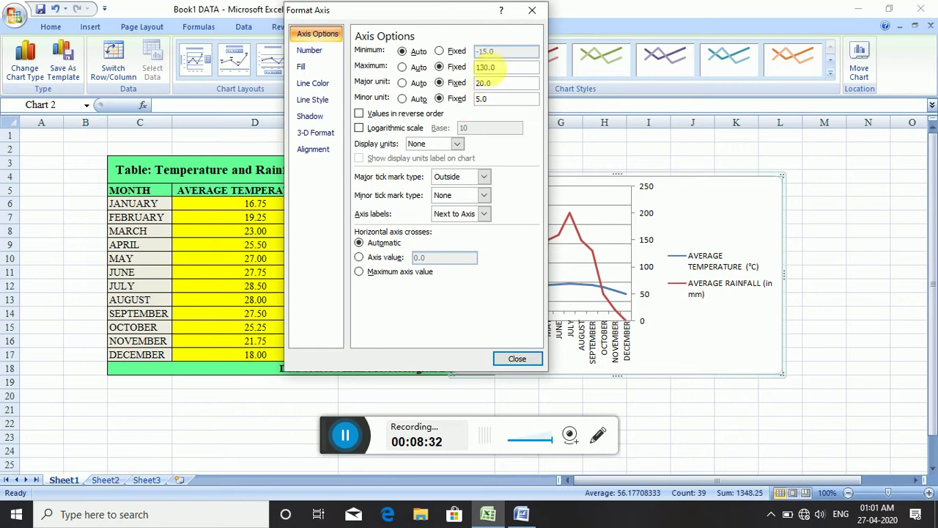
click(525, 360)
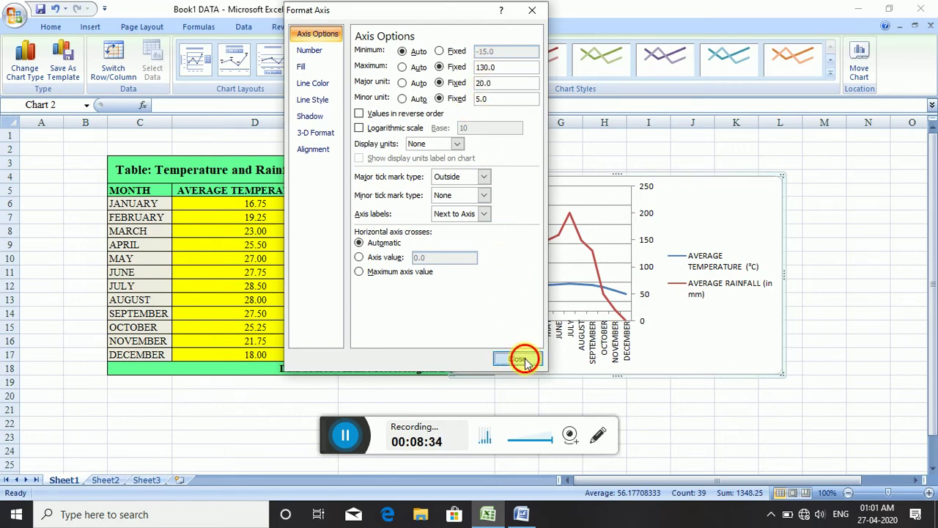
click(643, 211)
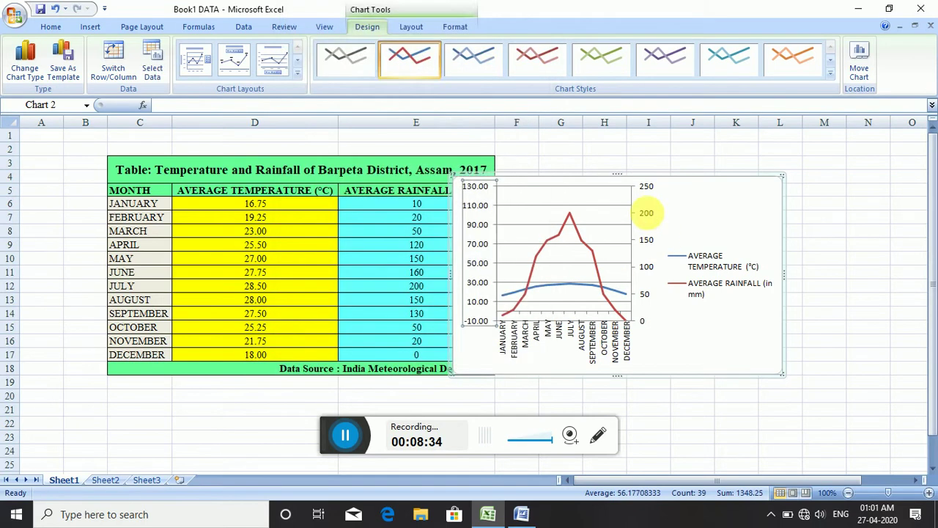
- Fix the secondary rainfall axis maximum at 260 so it reads -40 to 260
right_click(643, 212)
click(674, 341)
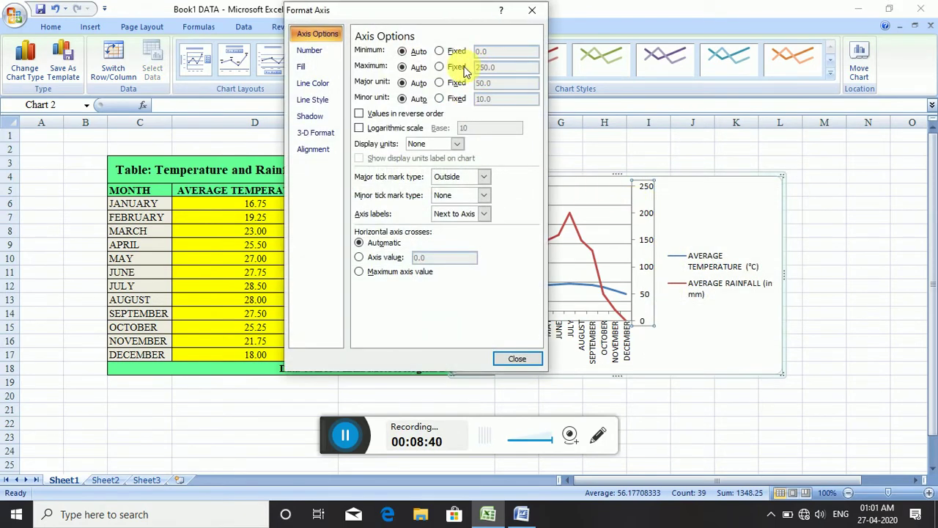
click(440, 67)
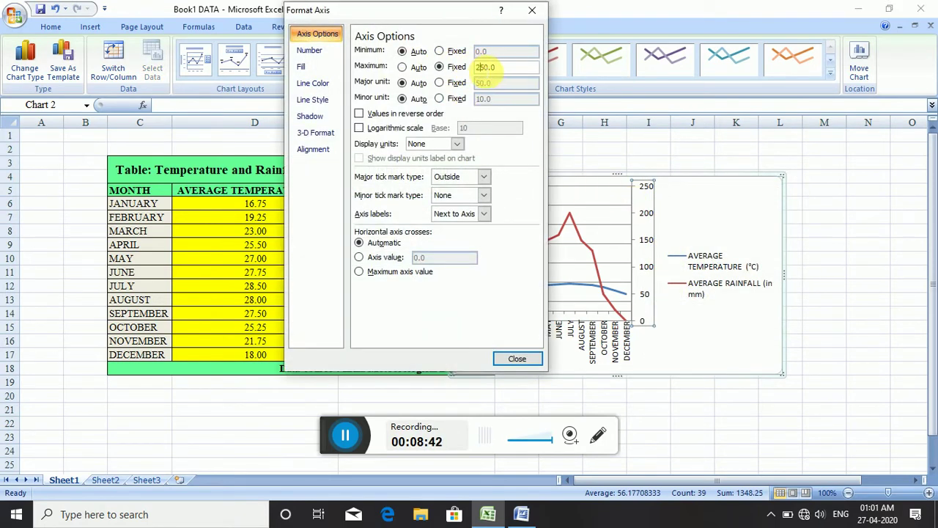
click(487, 67)
key(BackSpace)
text(6)
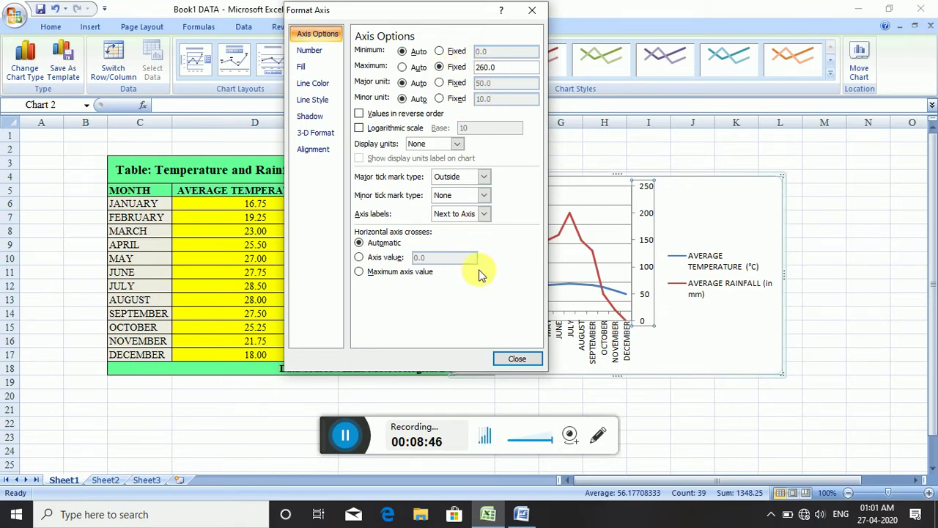
click(517, 360)
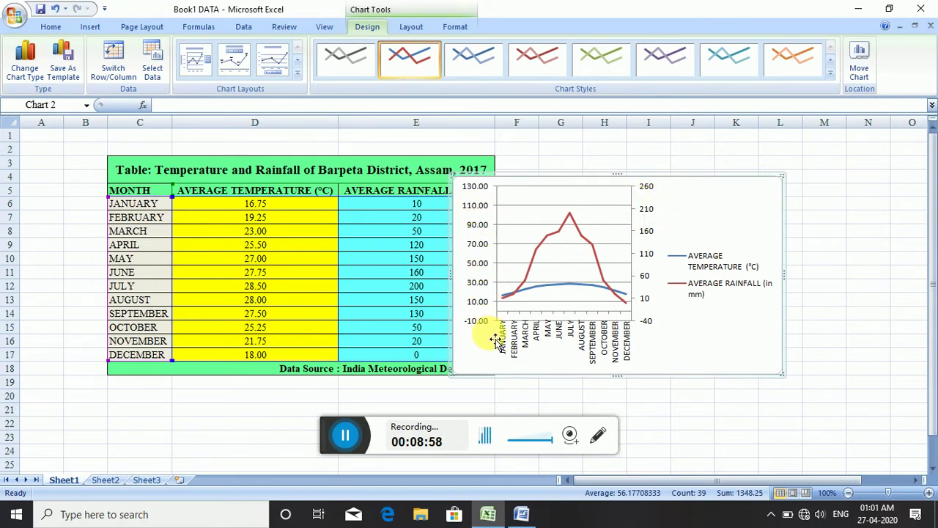
- Fix the primary temperature axis minimum at 0 so the scale starts at 0.00
click(481, 284)
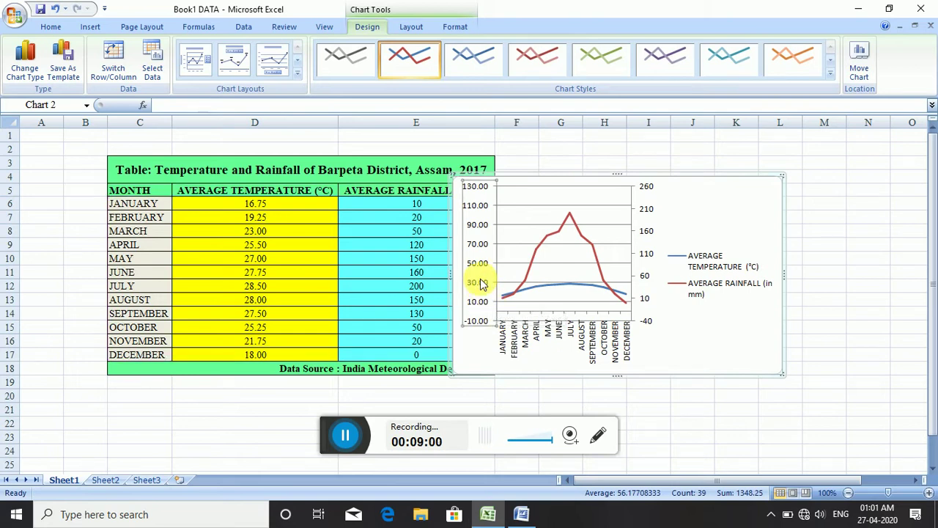
right_click(481, 284)
click(524, 412)
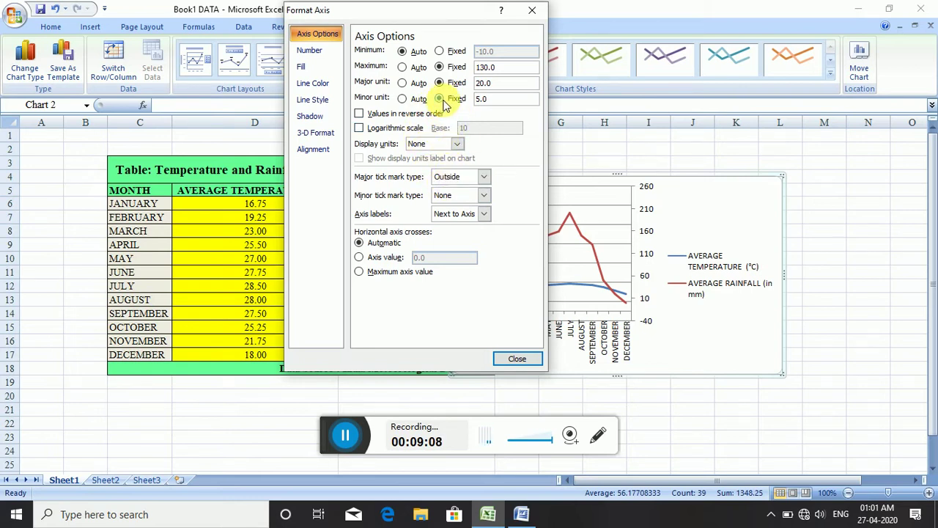
click(438, 51)
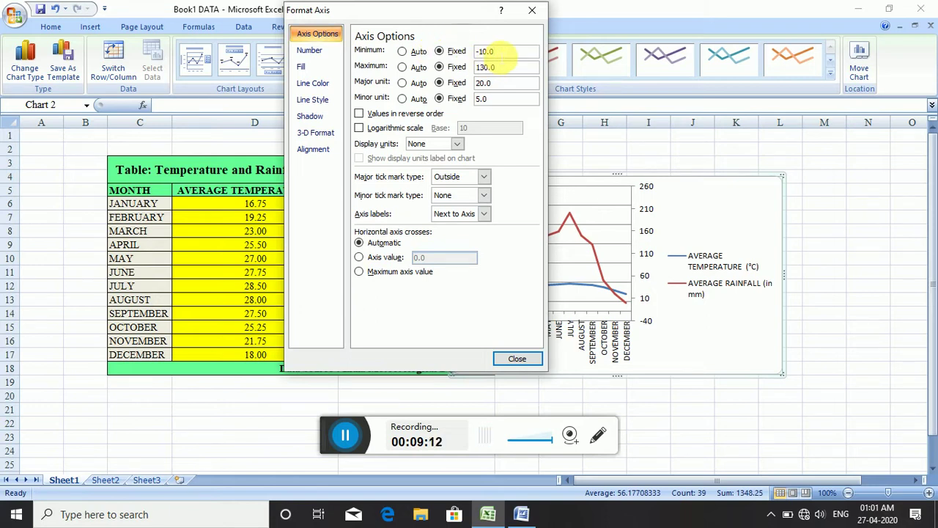
key(BackSpace)
key(BackSpace)
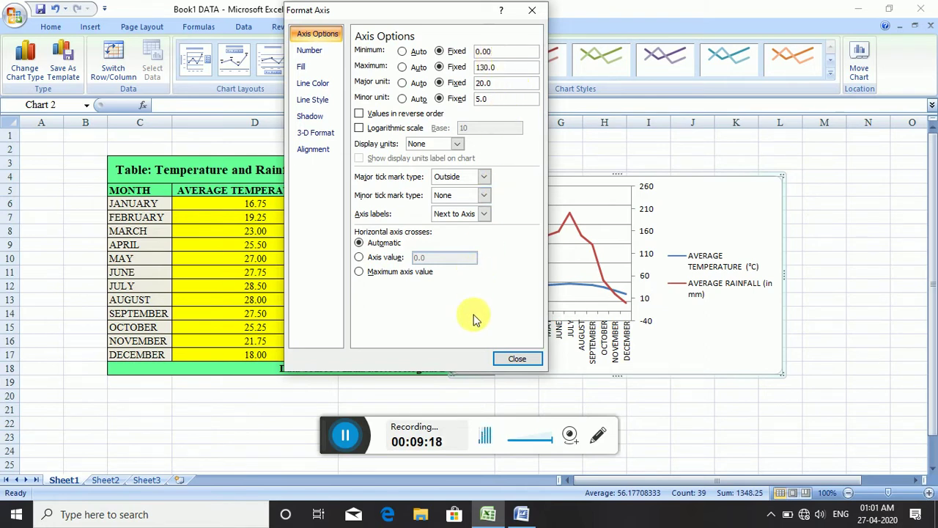
click(513, 357)
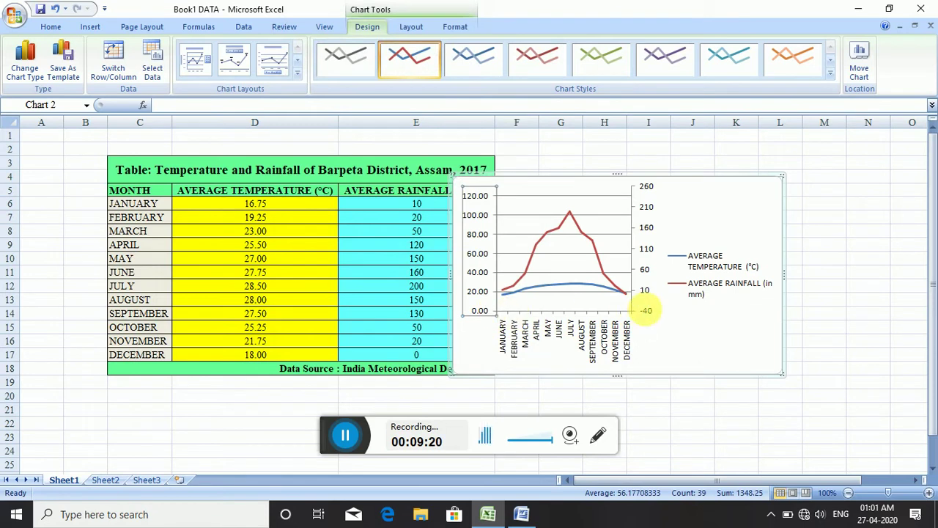
- Fix the secondary rainfall axis minimum at 0 so it reads 0 to 250
right_click(649, 269)
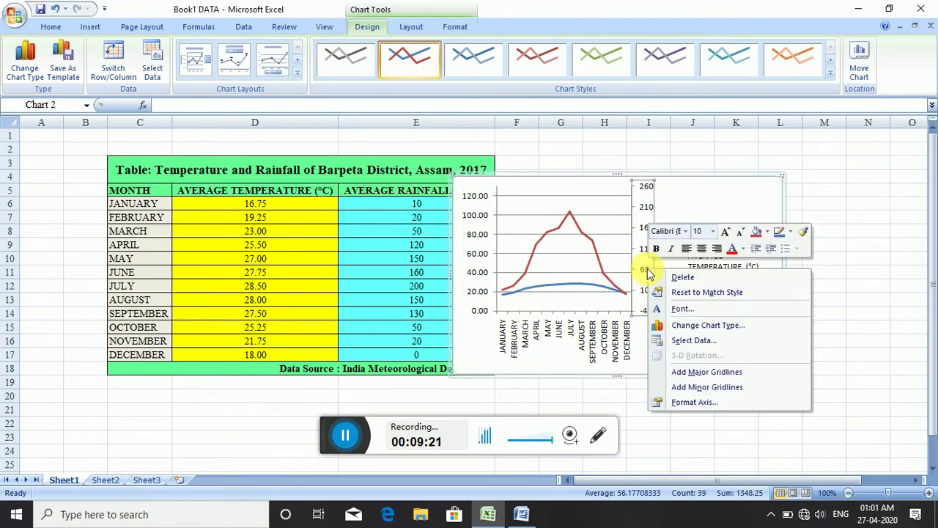
click(666, 402)
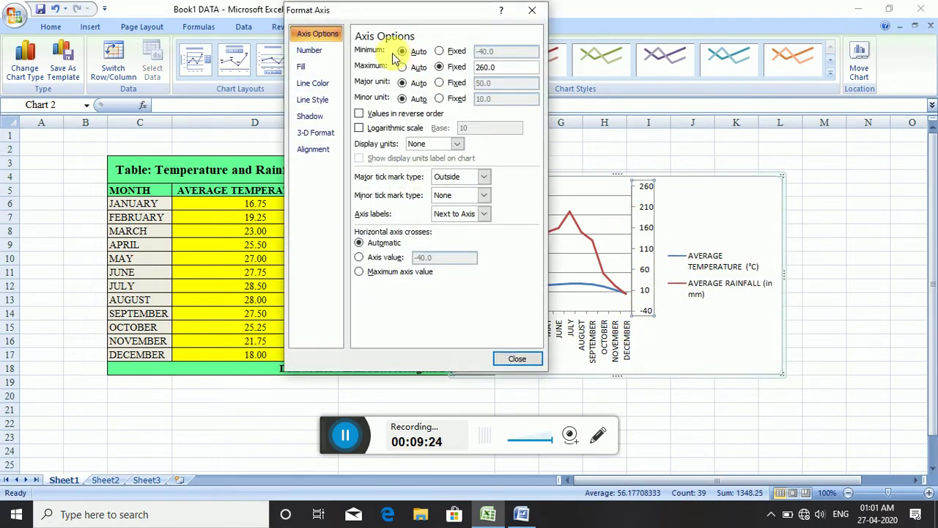
click(439, 50)
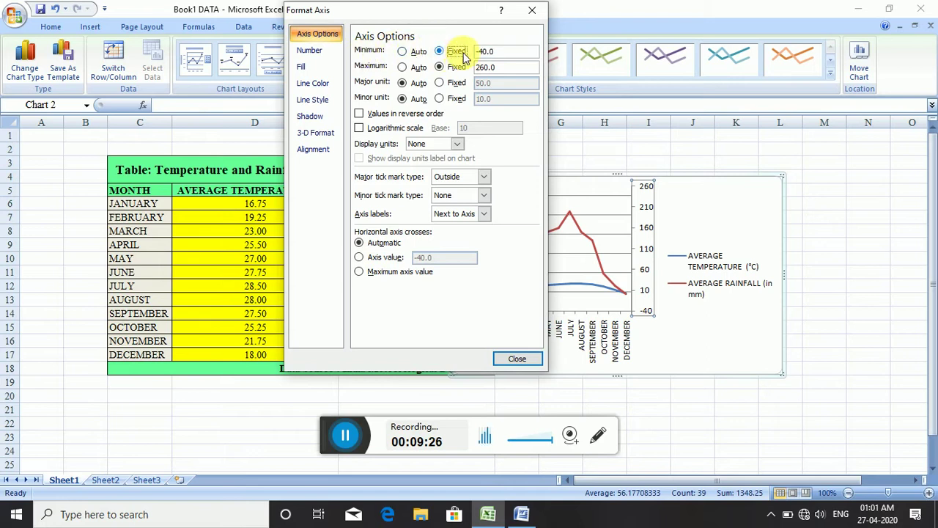
click(488, 52)
key(BackSpace)
key(BackSpace)
text(0)
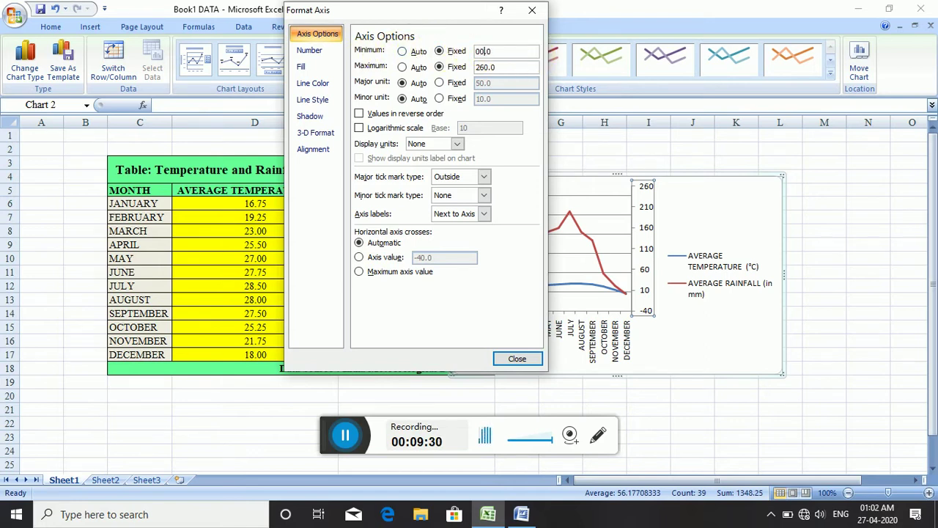
click(516, 359)
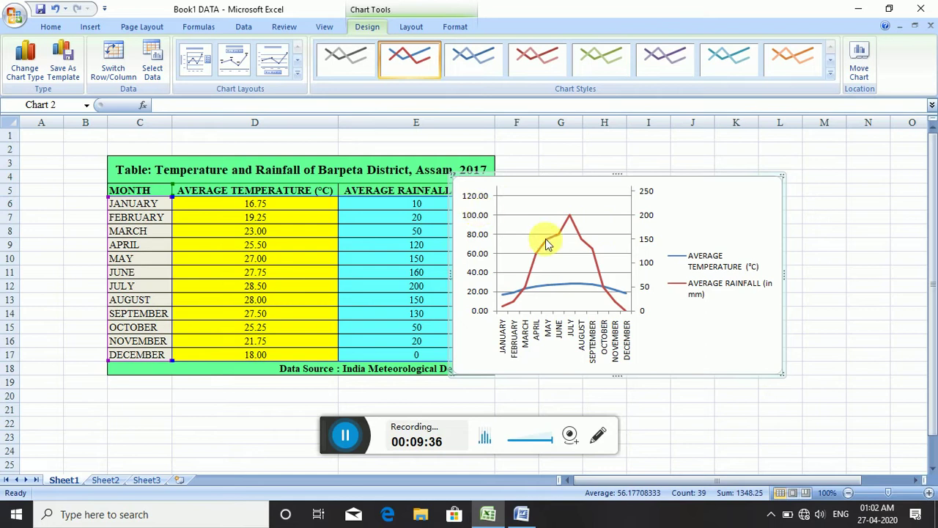
- Drag the chart's top edge up and fix the temperature axis maximum at 120
drag(617, 175, 618, 135)
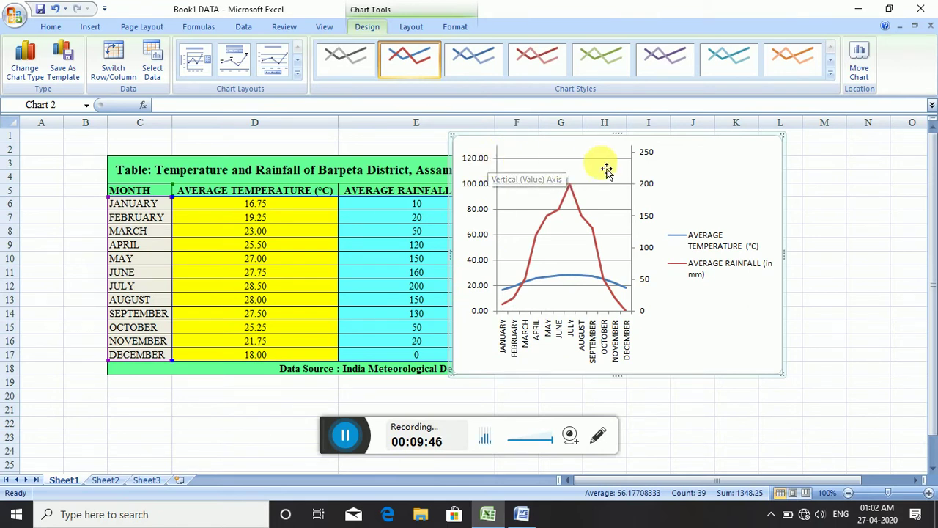
right_click(477, 183)
click(516, 314)
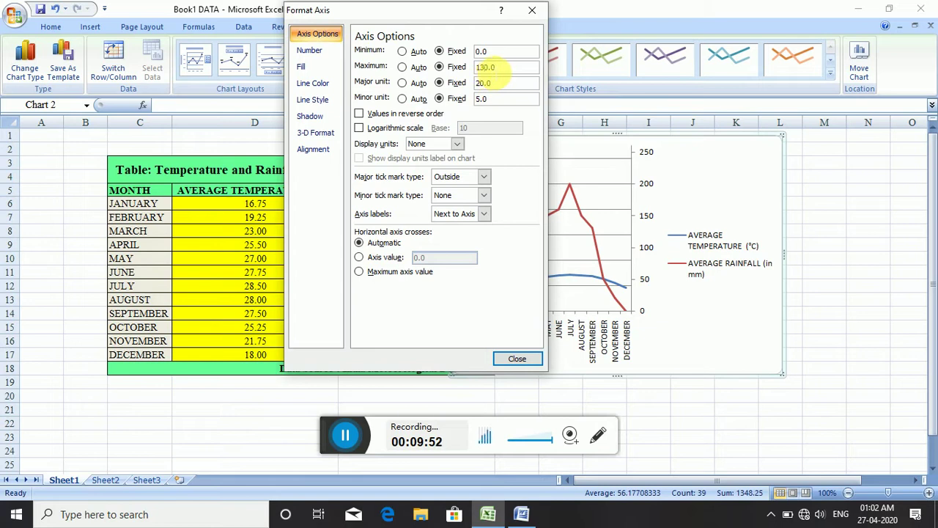
key(BackSpace)
text(2)
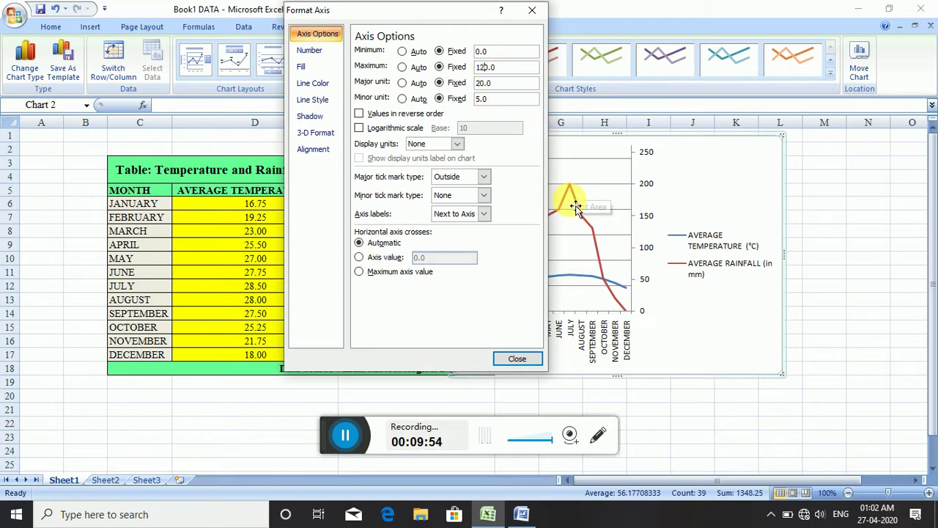
click(522, 358)
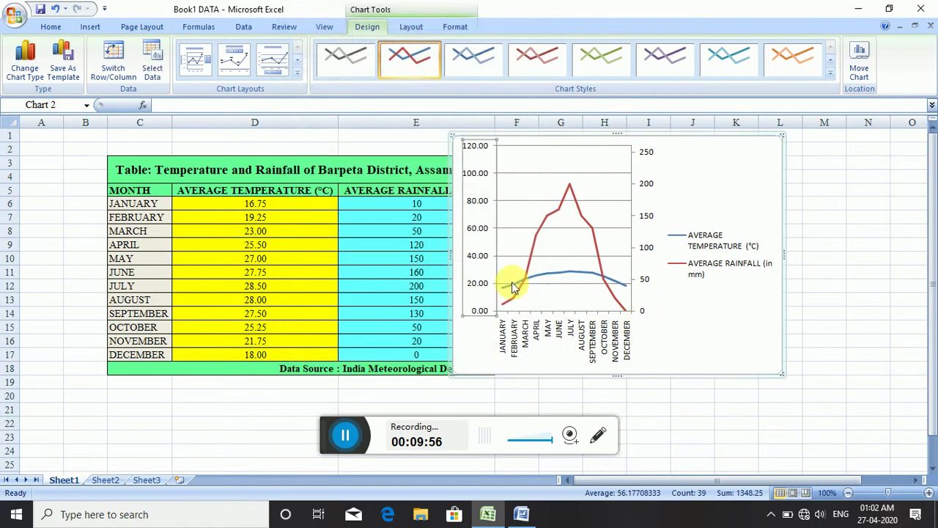
- Fix the rainfall axis maximum at 240
right_click(644, 185)
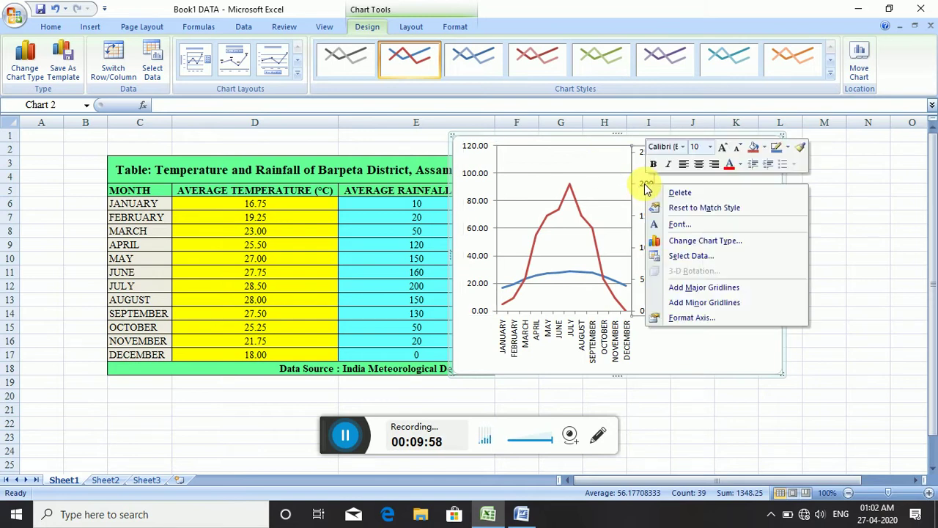
click(681, 320)
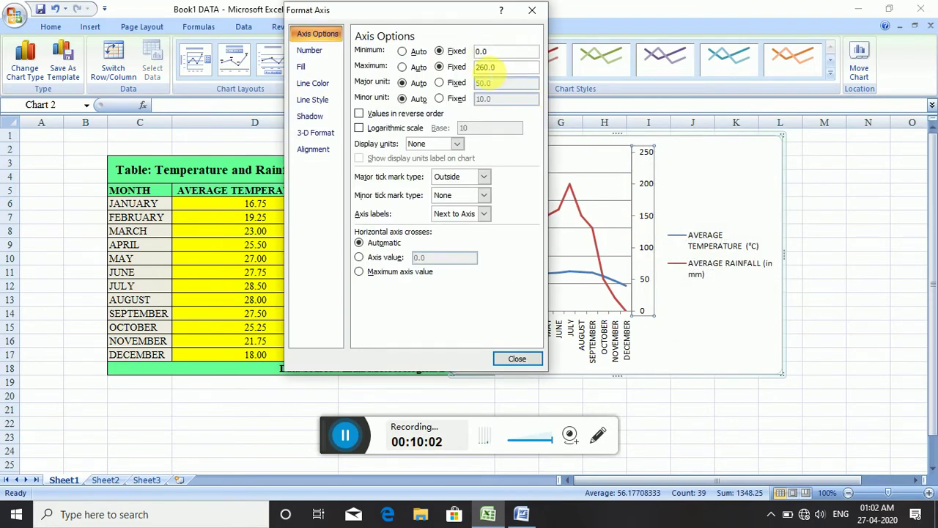
key(BackSpace)
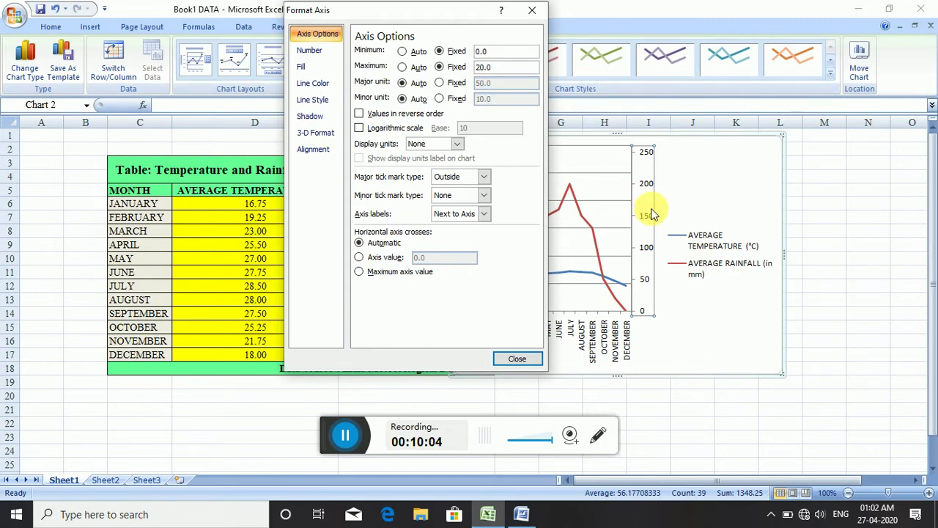
text(40)
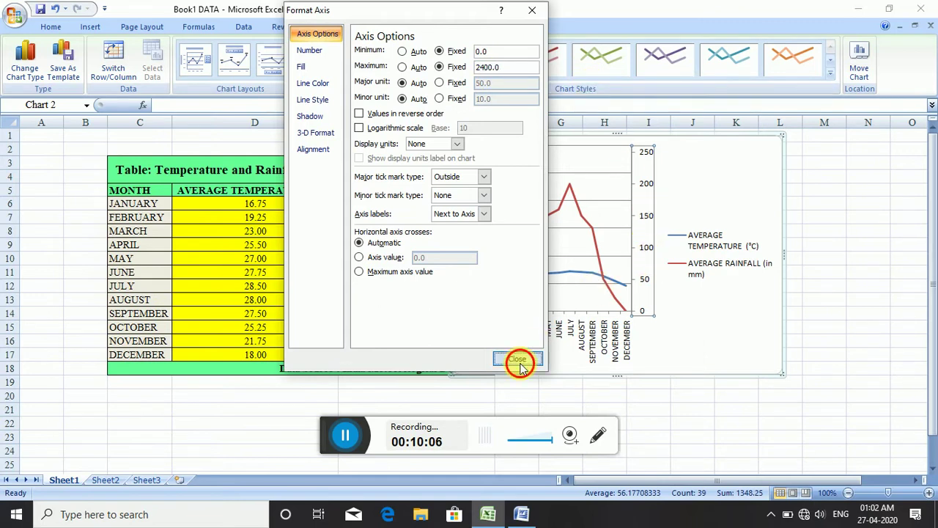
click(518, 358)
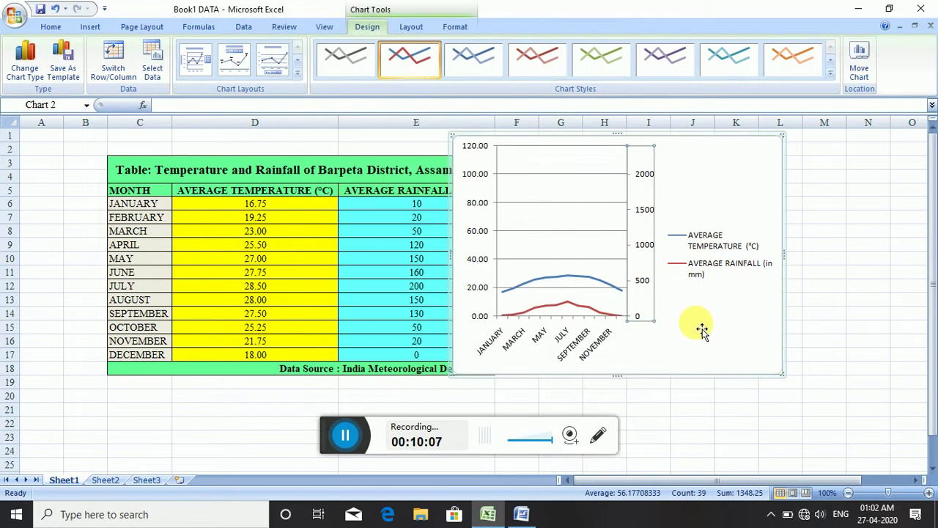
right_click(642, 212)
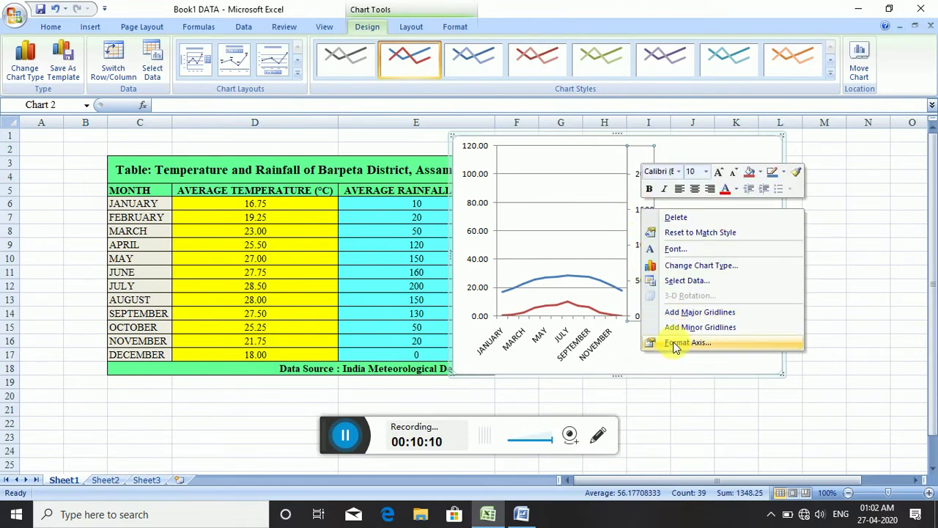
click(666, 342)
text(240)
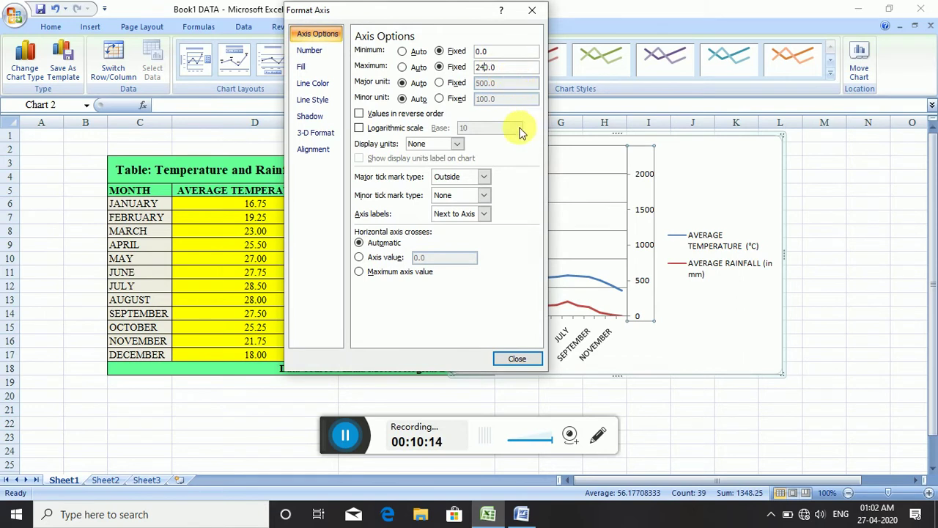
click(516, 359)
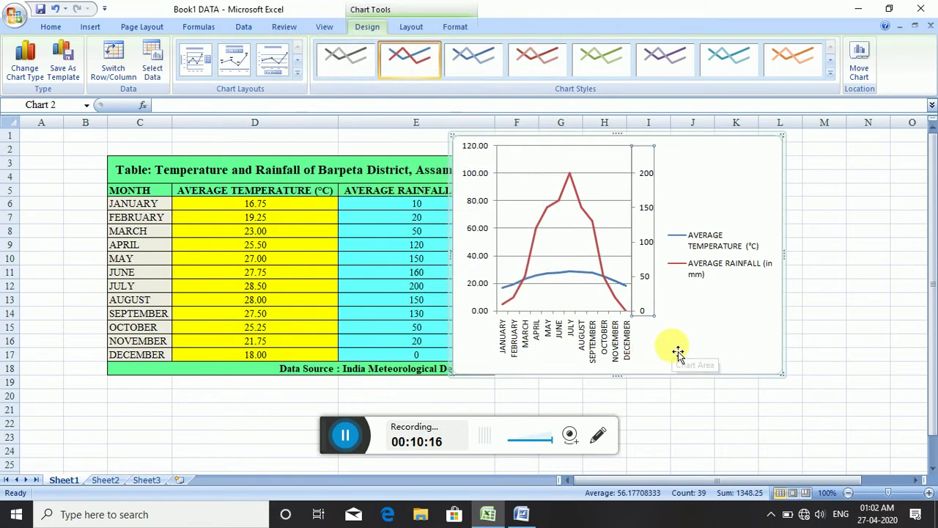
- Set the rainfall axis major unit to a fixed 40
click(678, 351)
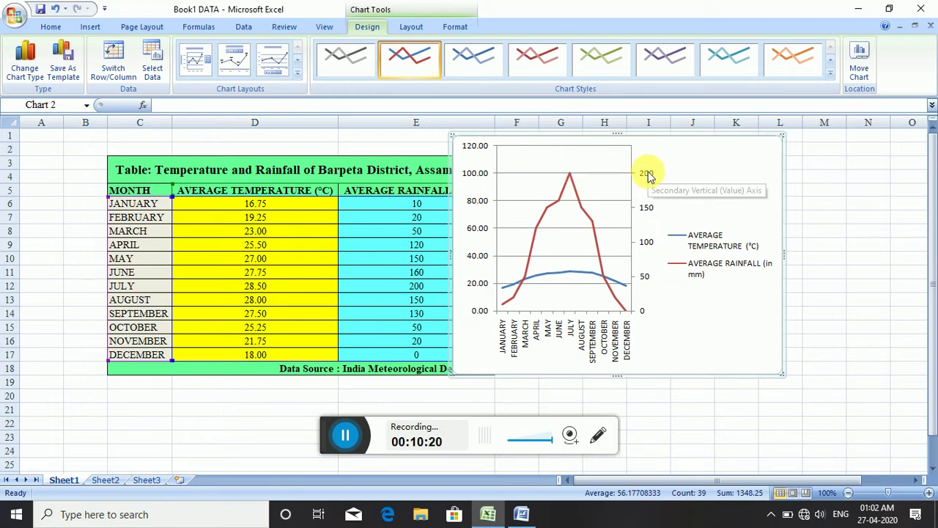
click(647, 246)
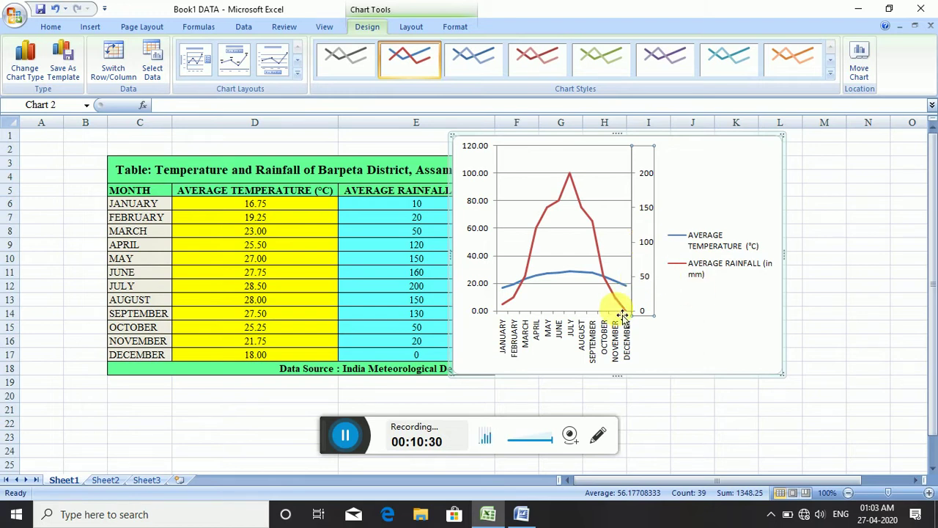
right_click(648, 279)
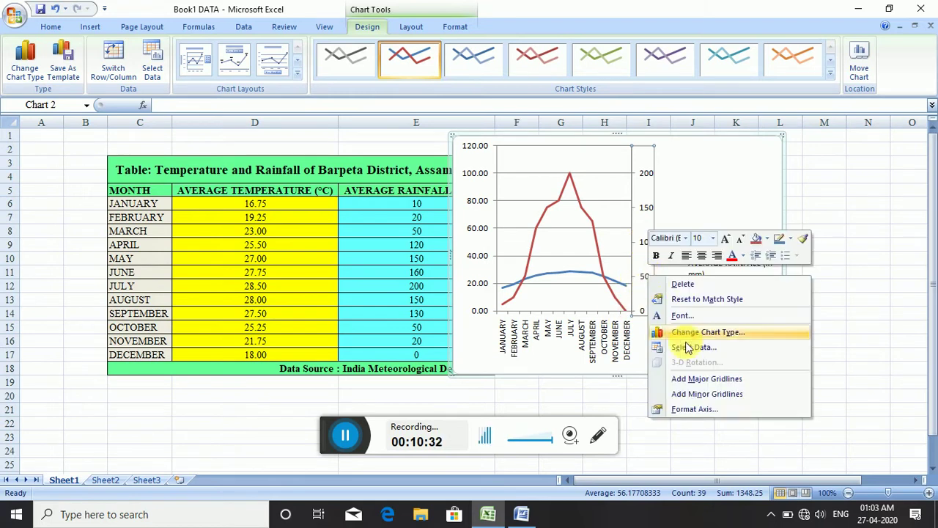
click(712, 410)
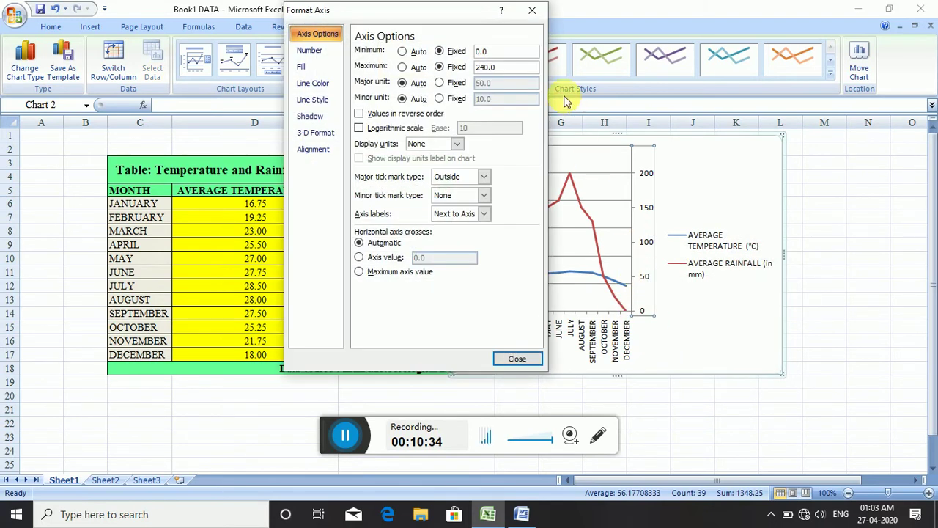
click(440, 84)
text(40)
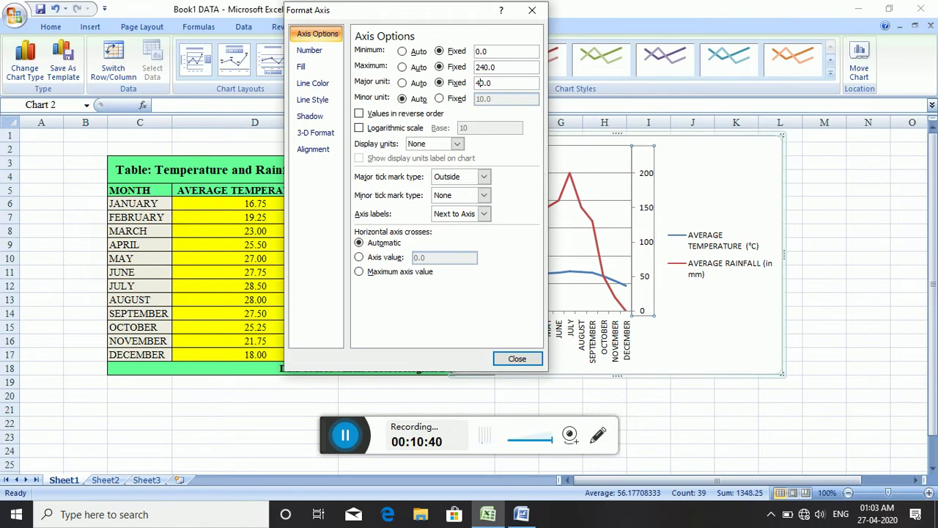
click(513, 359)
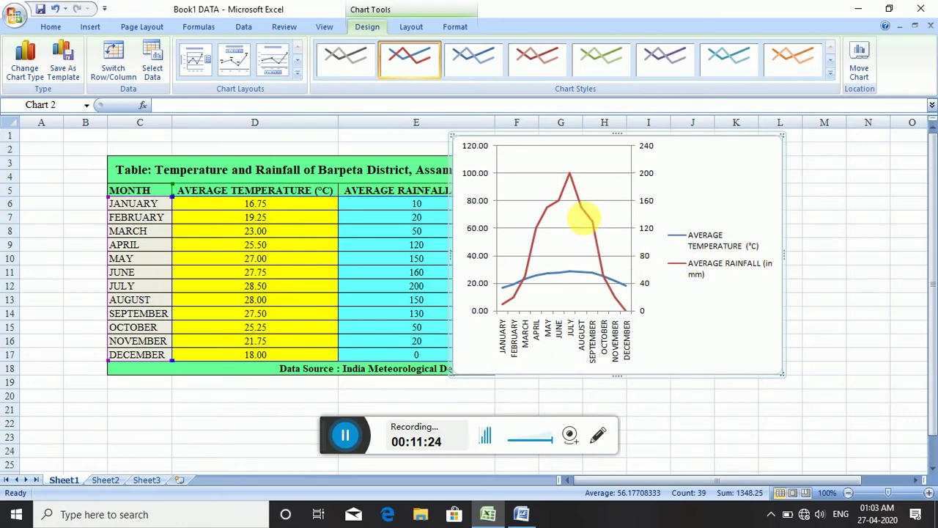
- Give the Average Rainfall line a solid light blue colour
right_click(587, 215)
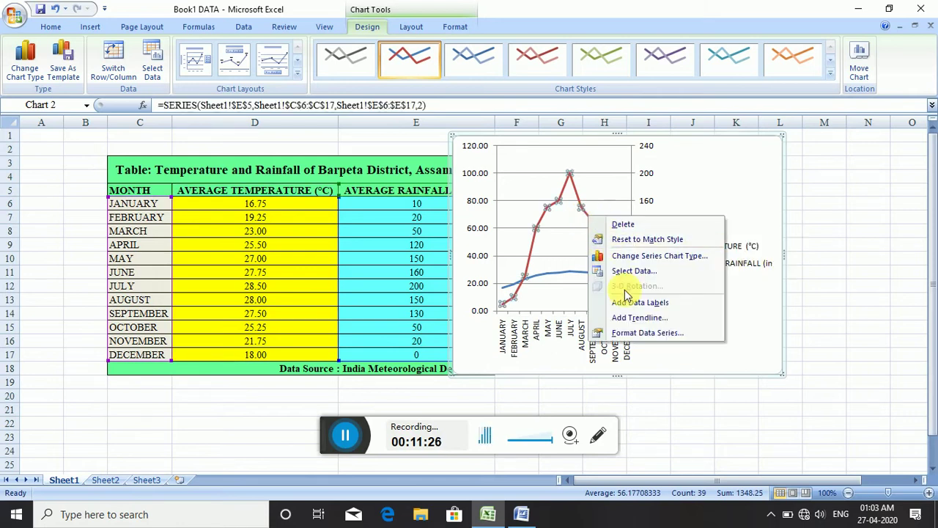
click(633, 333)
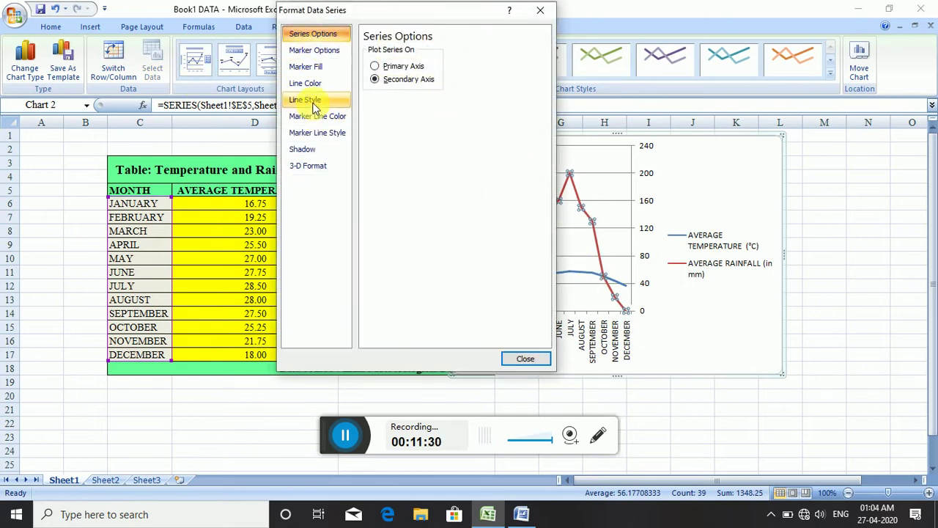
click(307, 83)
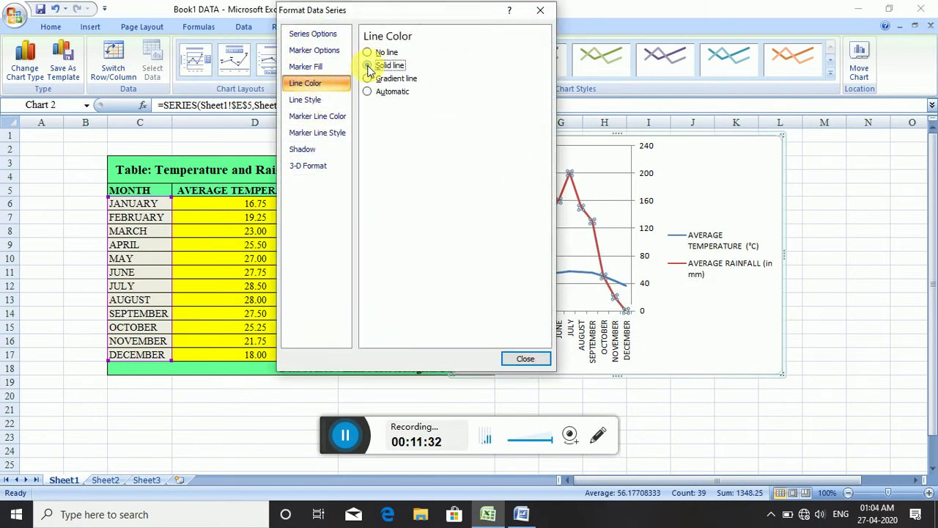
click(368, 66)
click(422, 110)
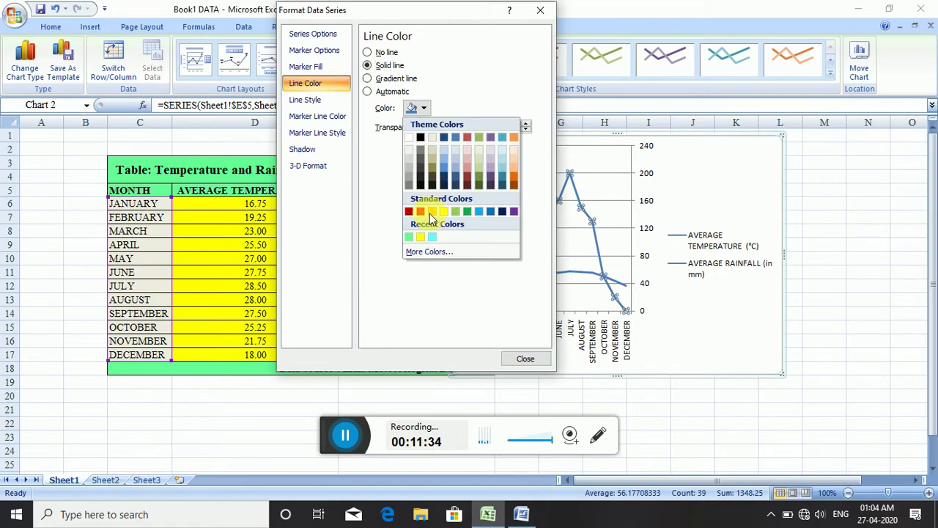
click(479, 212)
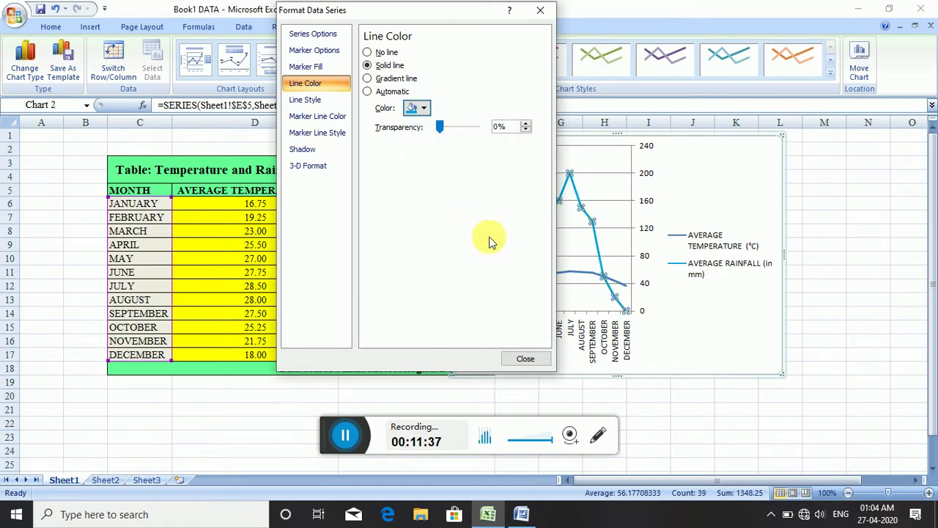
click(526, 358)
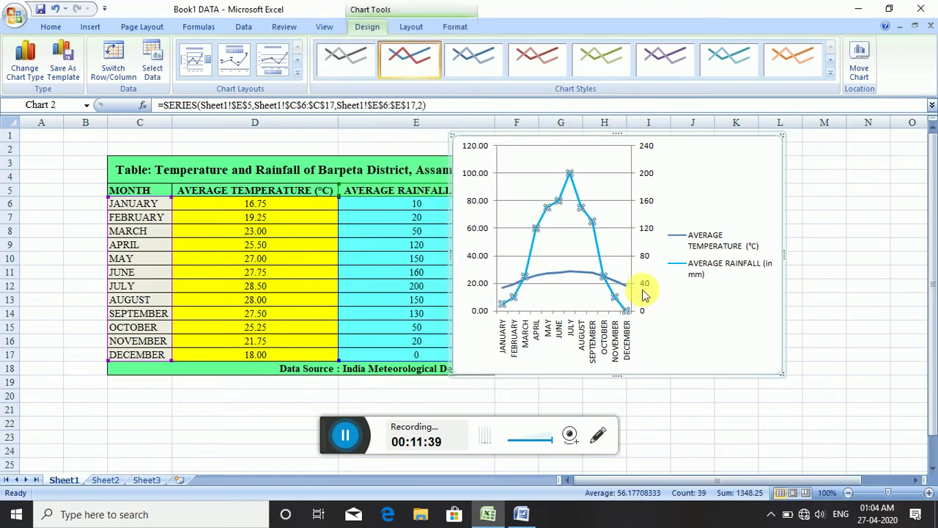
- Give the Average Temperature line a solid red colour
click(569, 271)
click(572, 277)
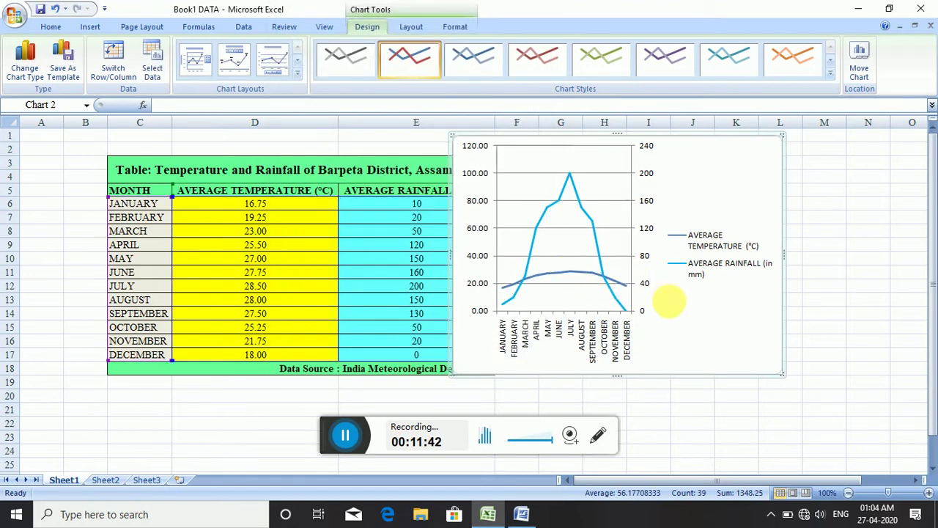
click(588, 276)
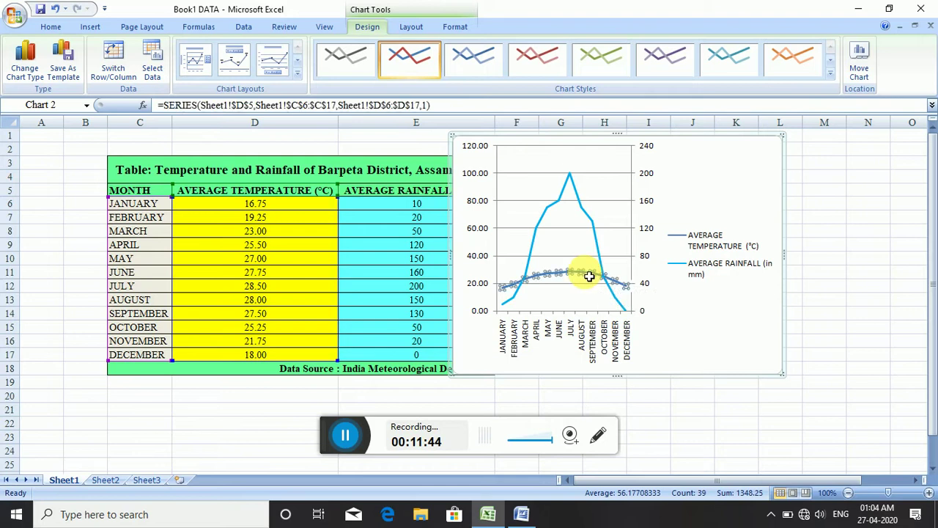
right_click(588, 276)
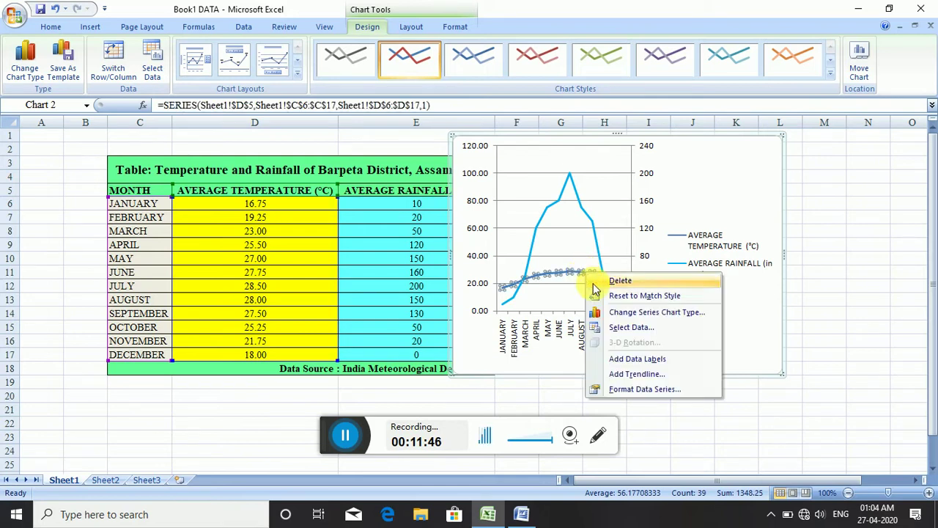
click(615, 388)
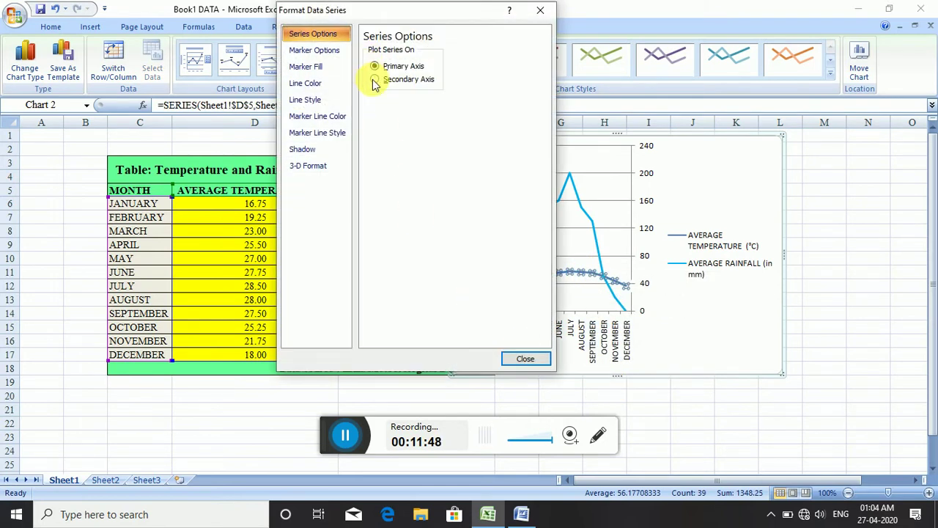
click(305, 83)
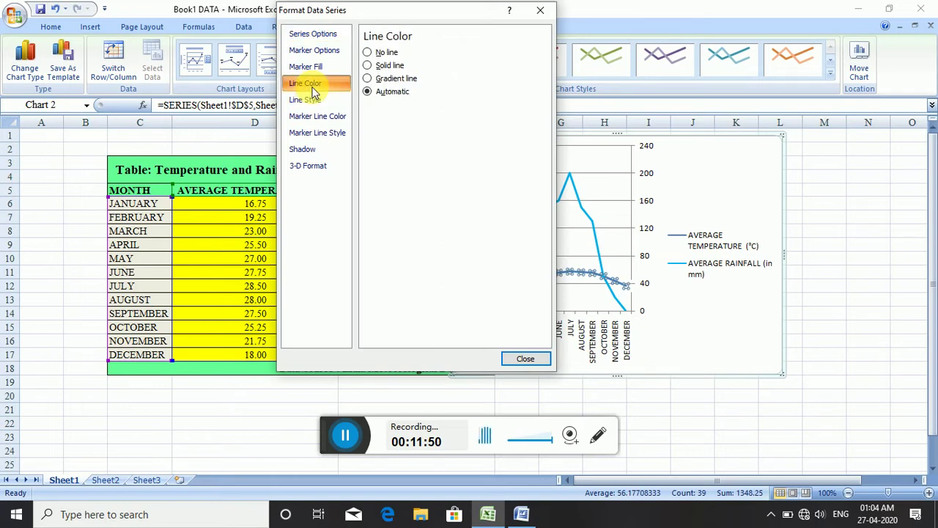
click(367, 65)
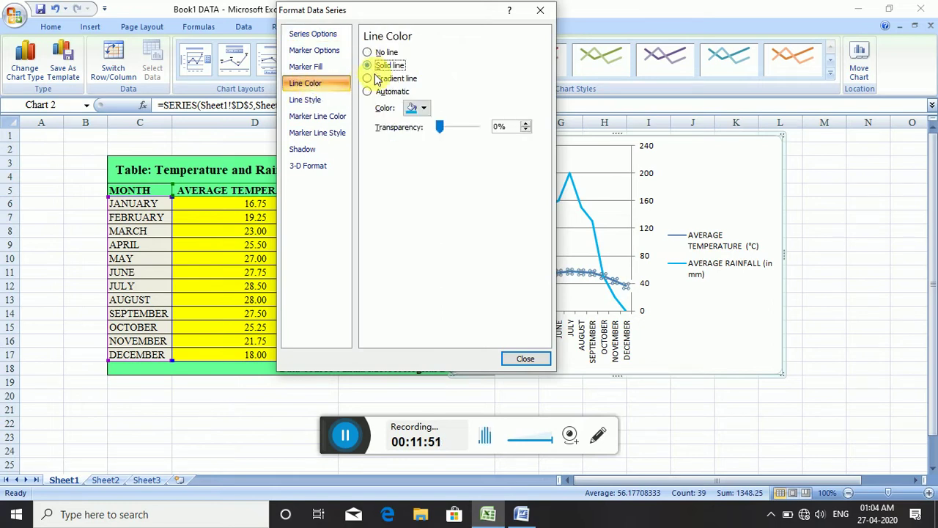
click(416, 109)
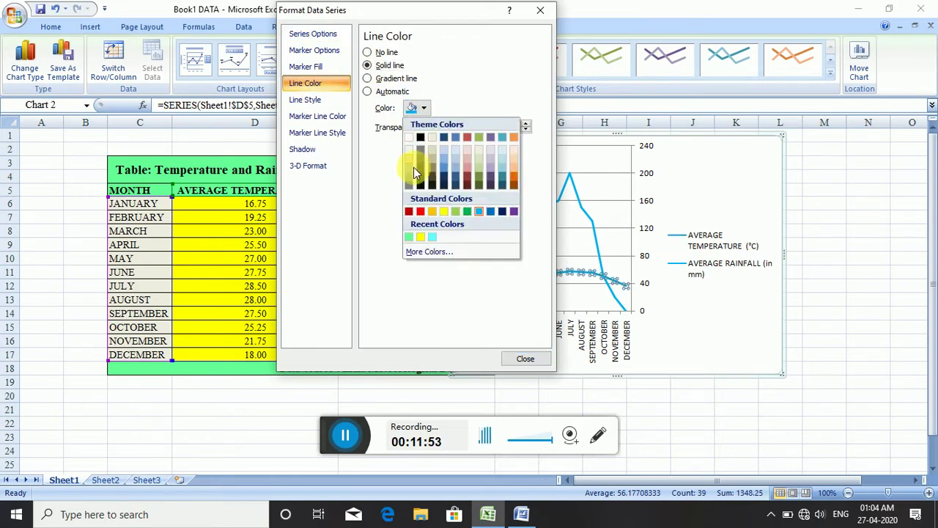
click(420, 212)
click(525, 359)
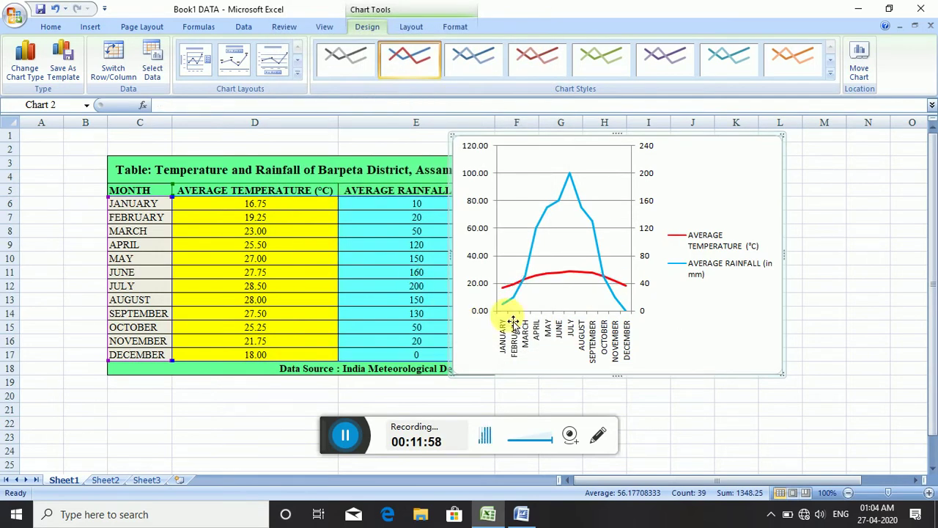
- Narrow the legend and make it taller so its entries wrap onto several lines
click(732, 257)
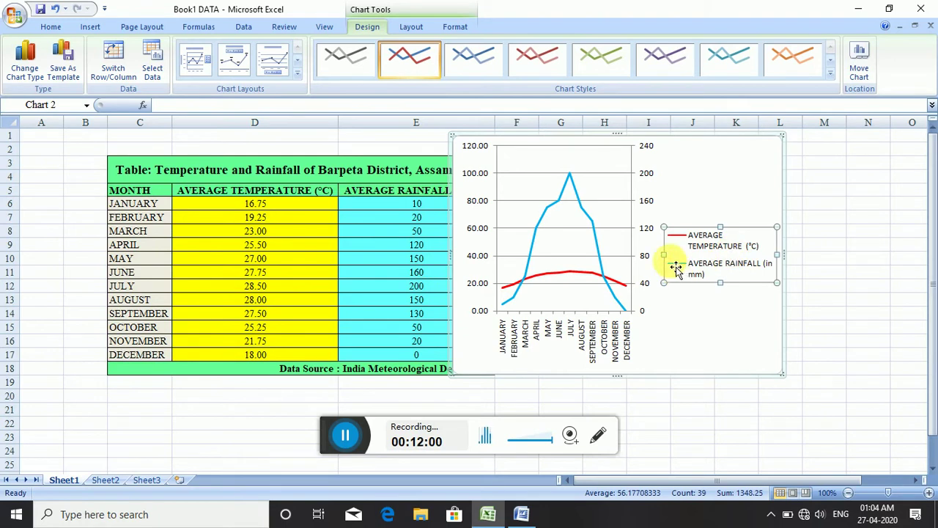
drag(663, 255, 699, 255)
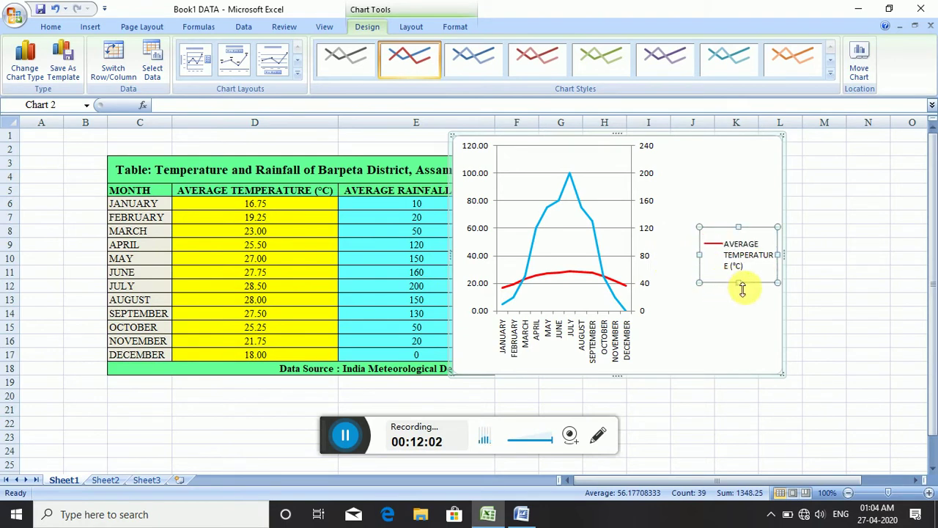
mouse_move(737, 283)
mouse_down()
mouse_move(740, 348)
mouse_move(738, 328)
mouse_up()
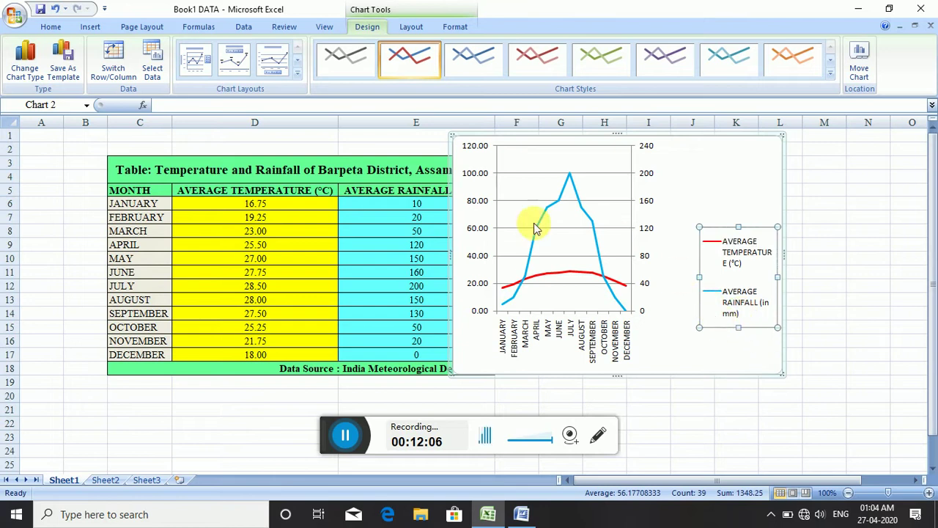
- Widen the plot area to the right
click(628, 240)
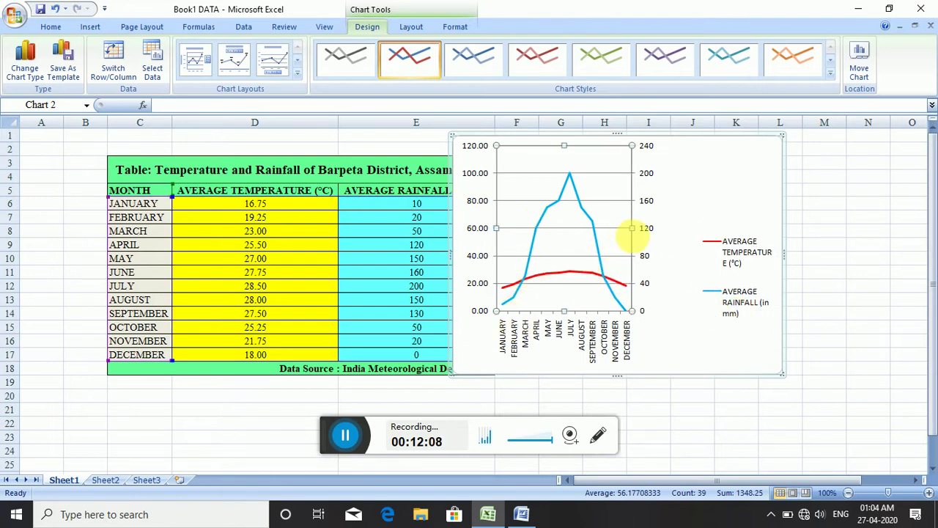
drag(641, 232, 674, 230)
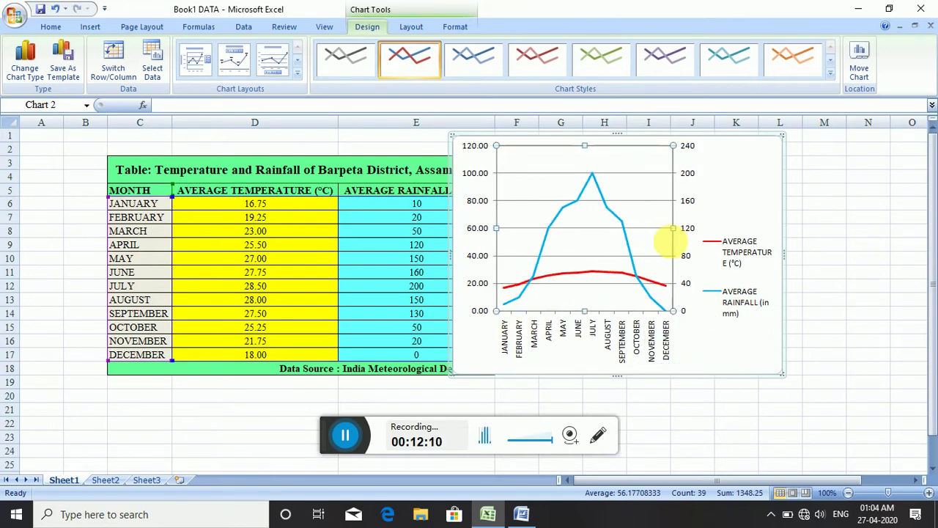
click(691, 339)
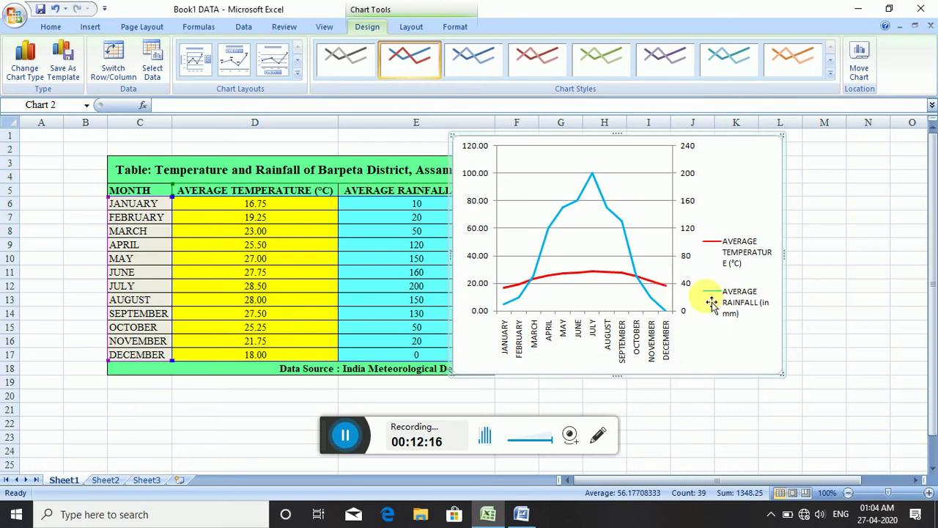
- Enlarge the chart leftward and downward, and lower the plot area's top edge
drag(456, 255, 249, 256)
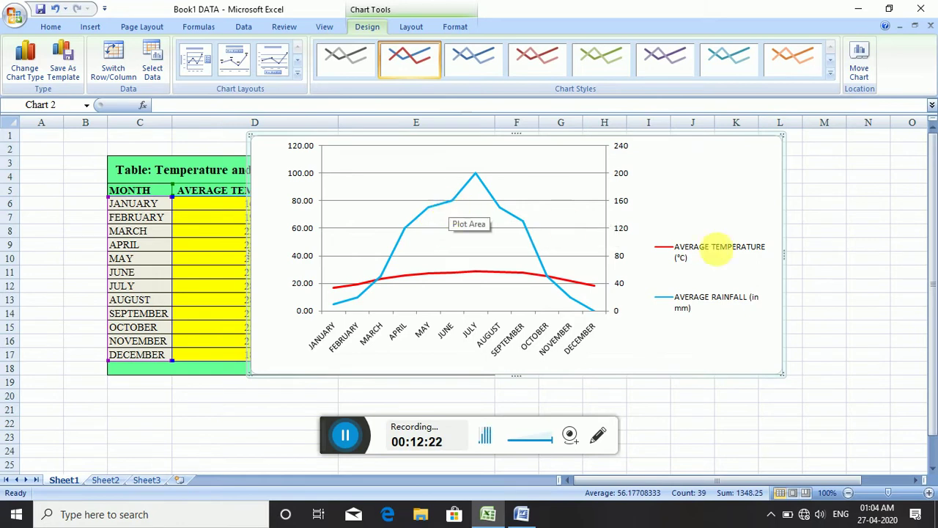
drag(521, 375, 521, 401)
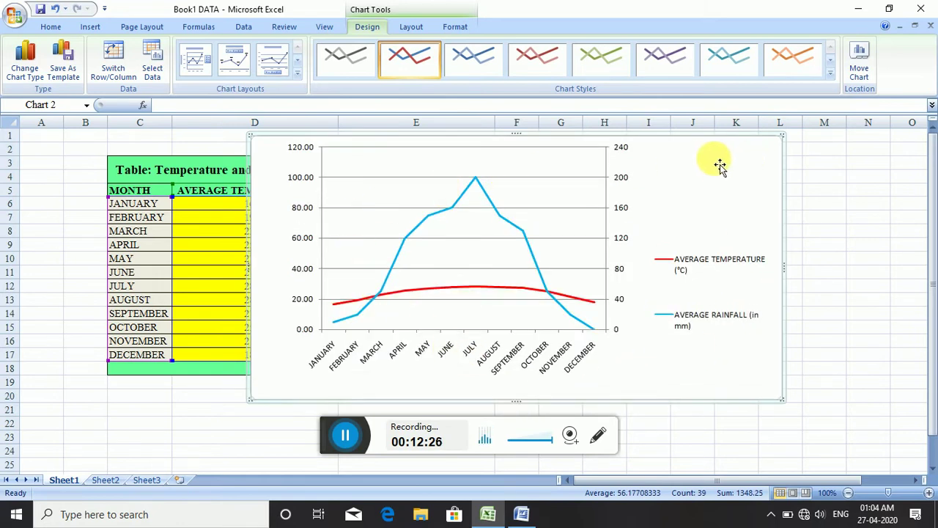
click(475, 158)
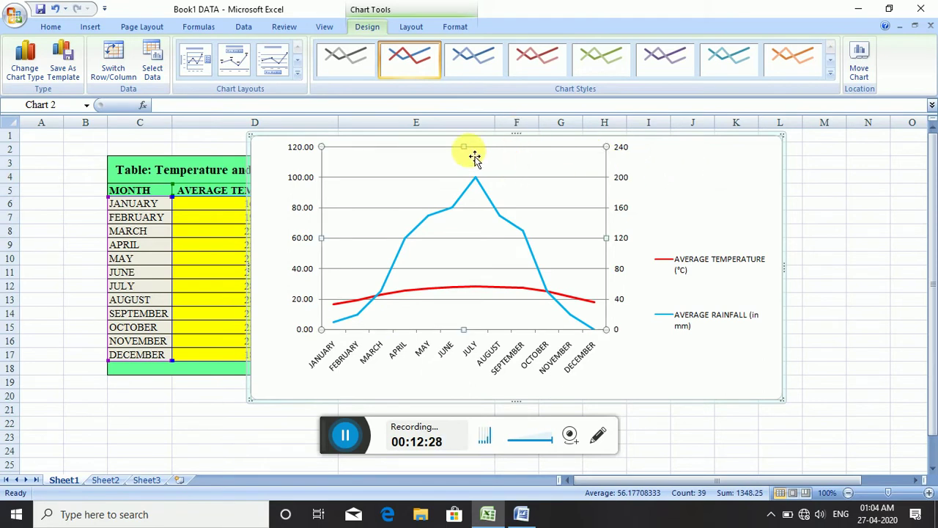
drag(469, 156, 468, 194)
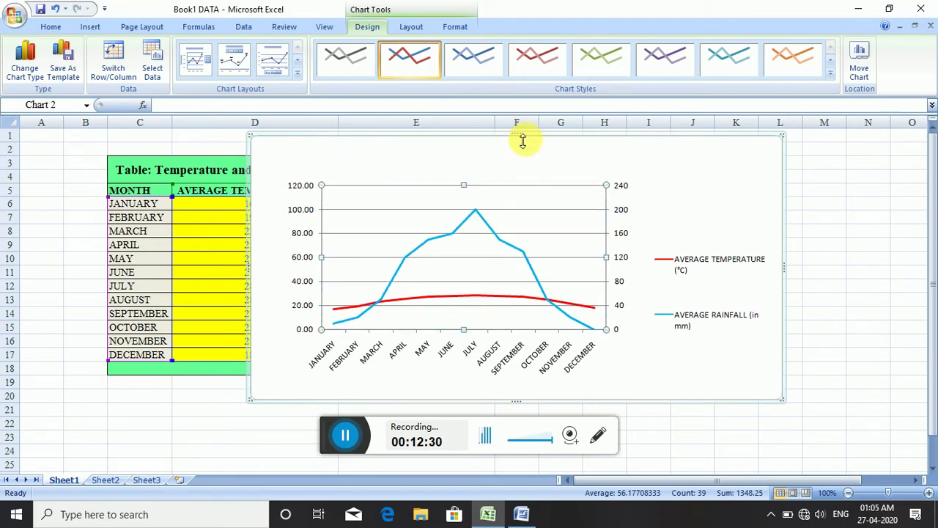
drag(522, 142, 516, 135)
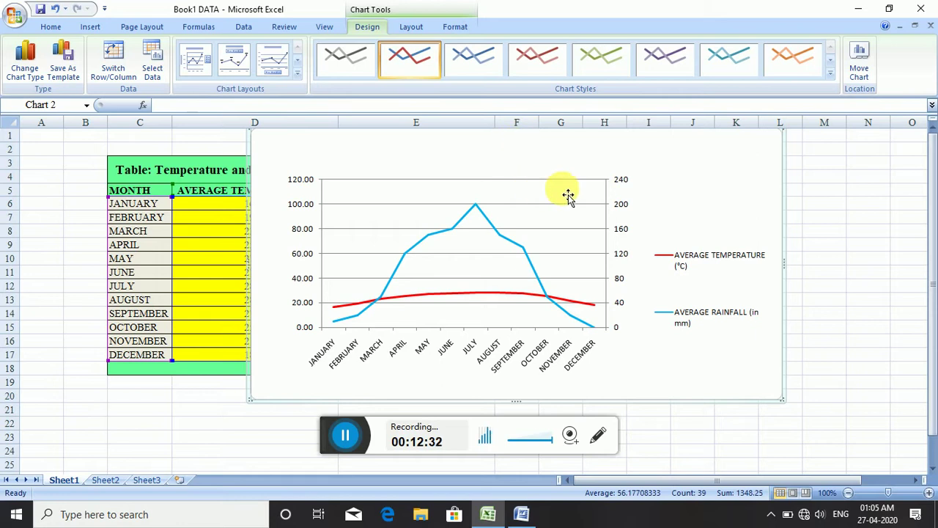
- Move the chart down clear of the table title
mouse_move(718, 189)
mouse_down()
mouse_move(710, 231)
mouse_move(706, 182)
mouse_up()
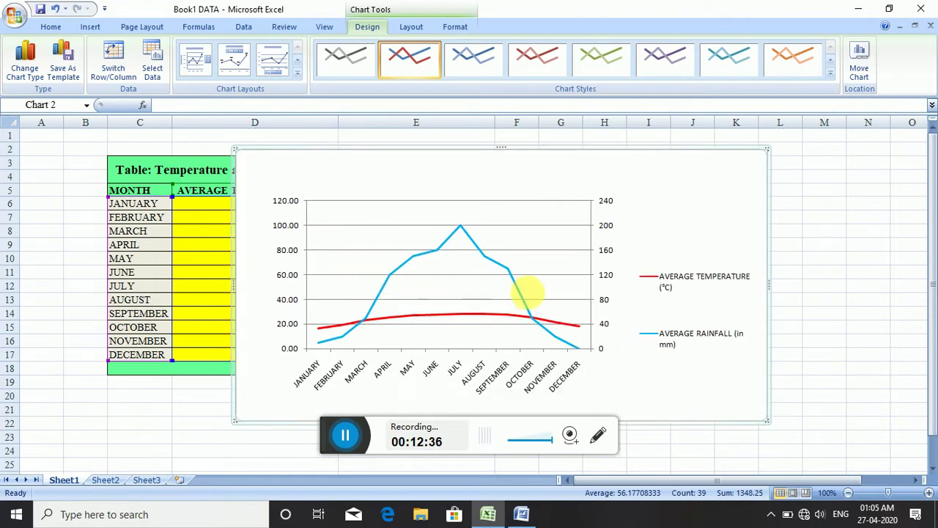
mouse_move(438, 258)
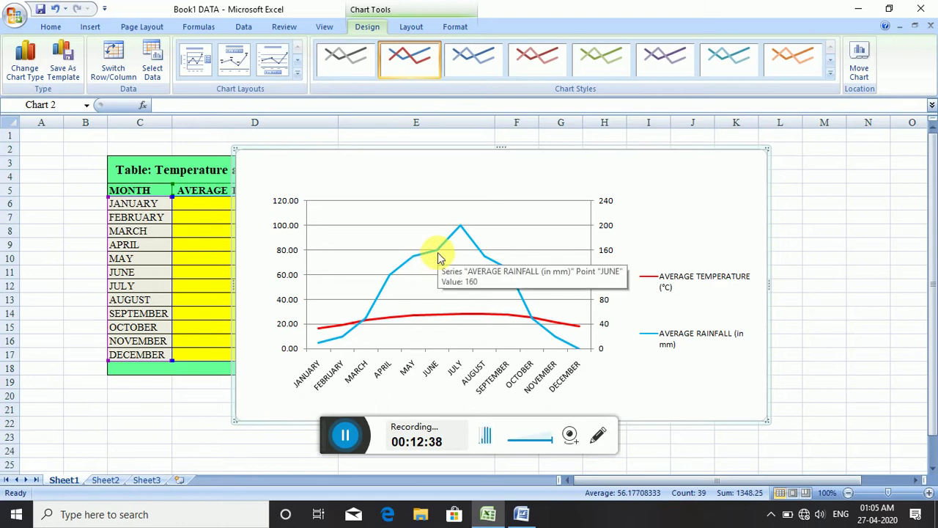
mouse_move(461, 230)
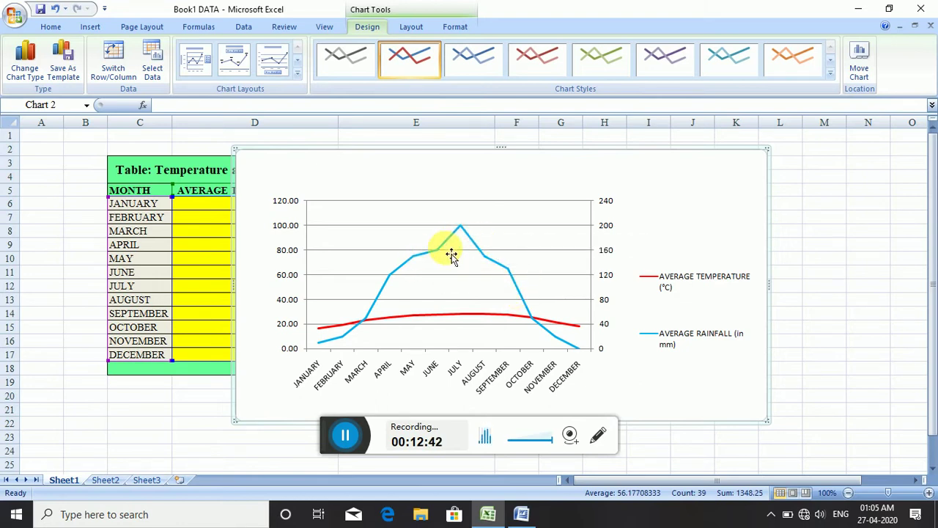
click(441, 249)
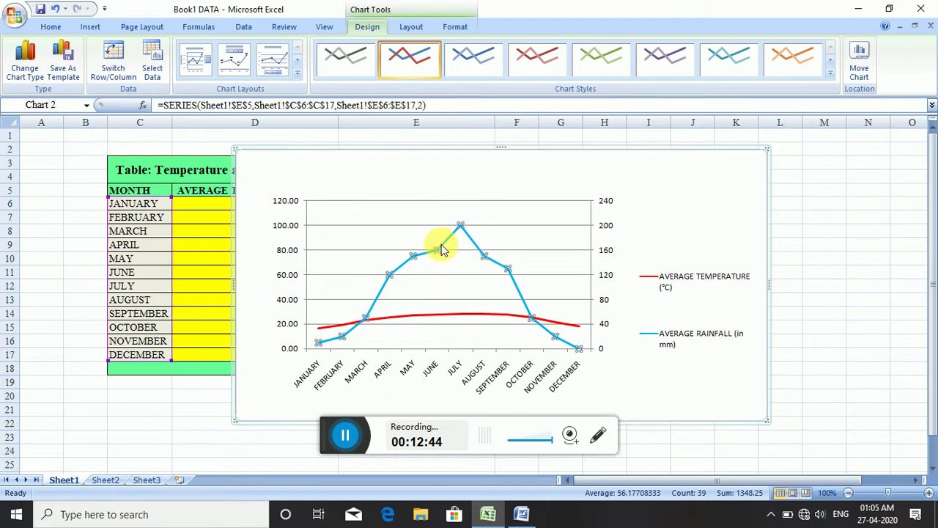
right_click(440, 249)
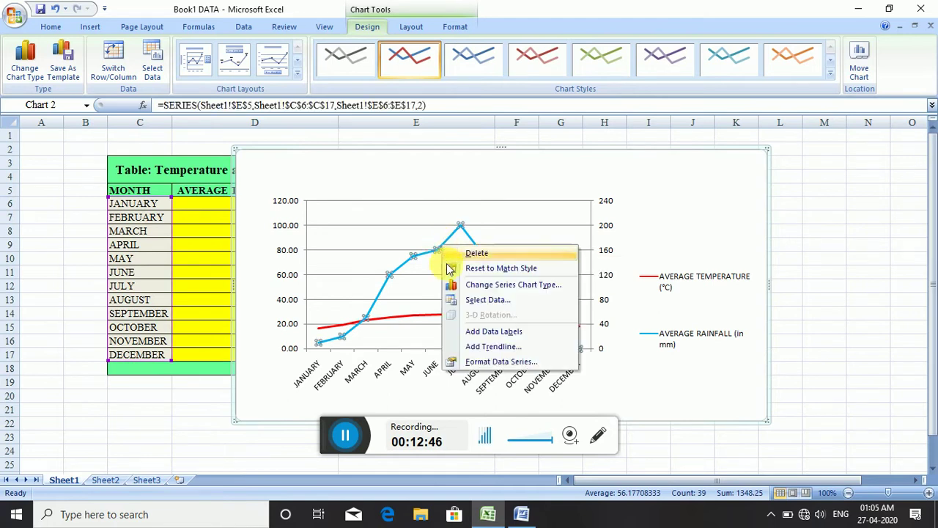
click(484, 361)
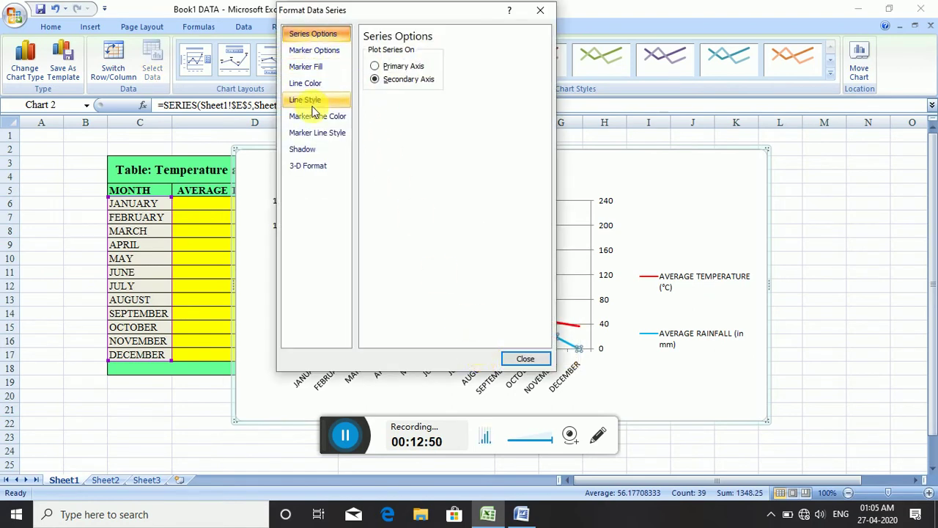
click(314, 103)
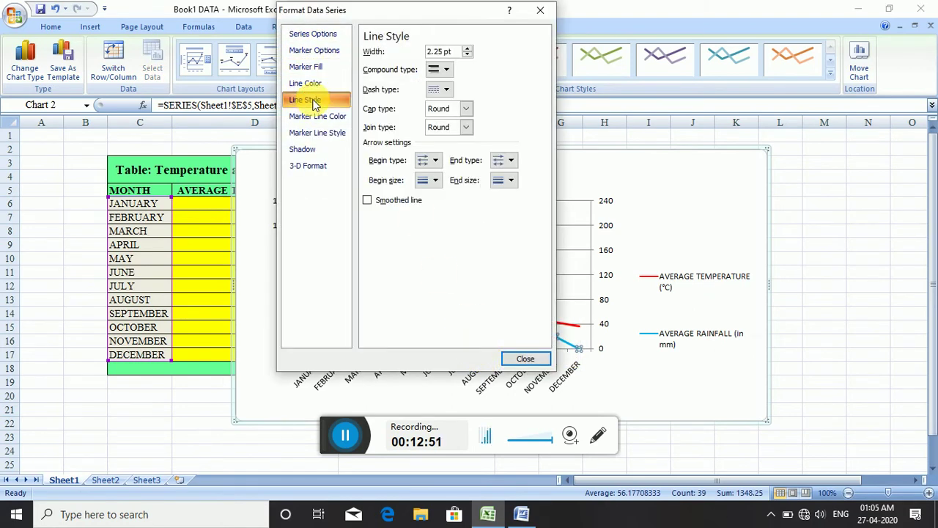
click(367, 200)
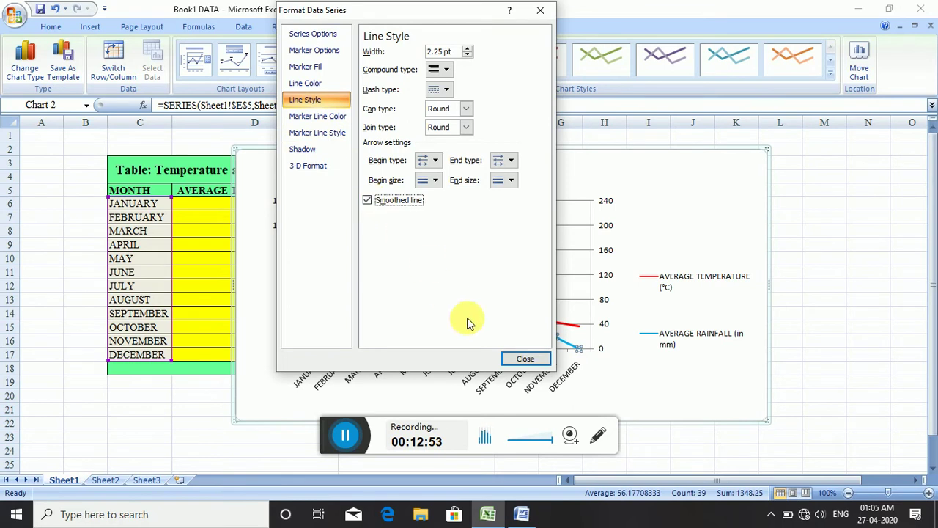
click(522, 358)
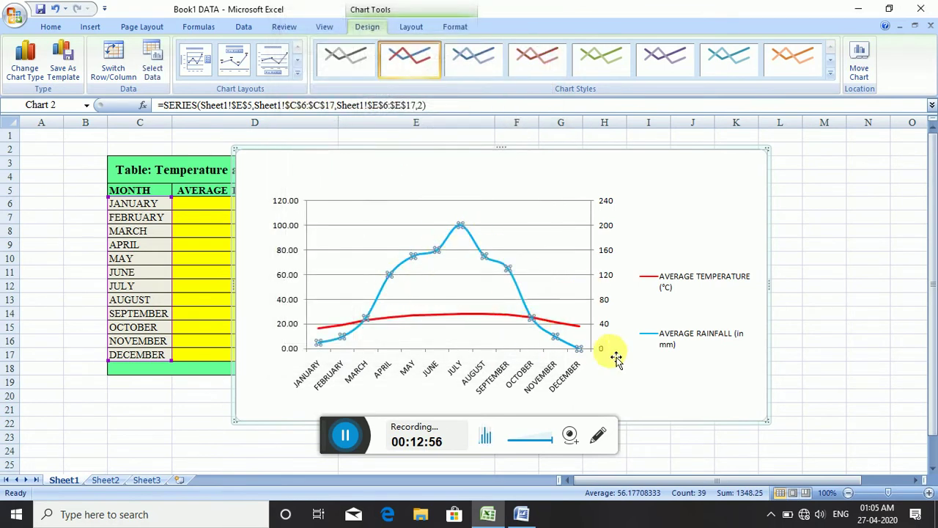
click(651, 380)
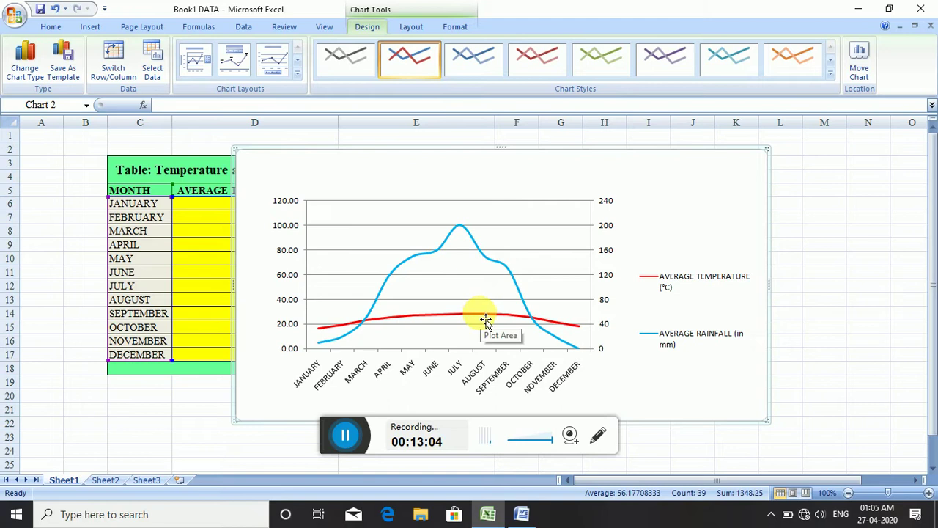
click(649, 329)
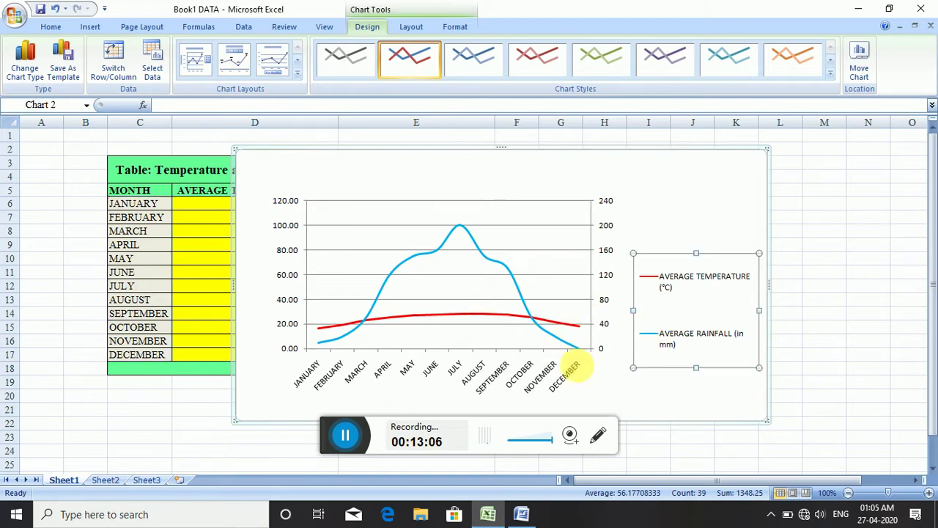
click(601, 391)
- Turn on Smoothed line for the red Average Temperature series
click(557, 327)
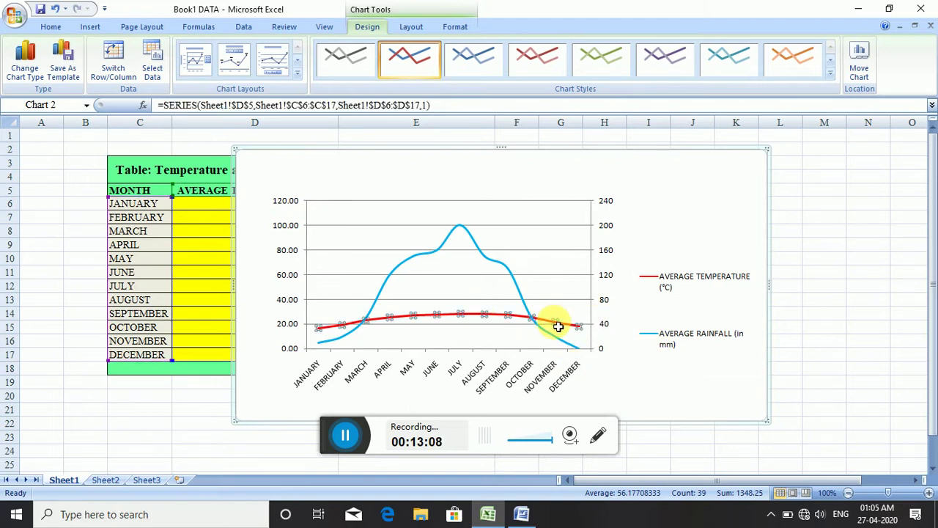
right_click(554, 327)
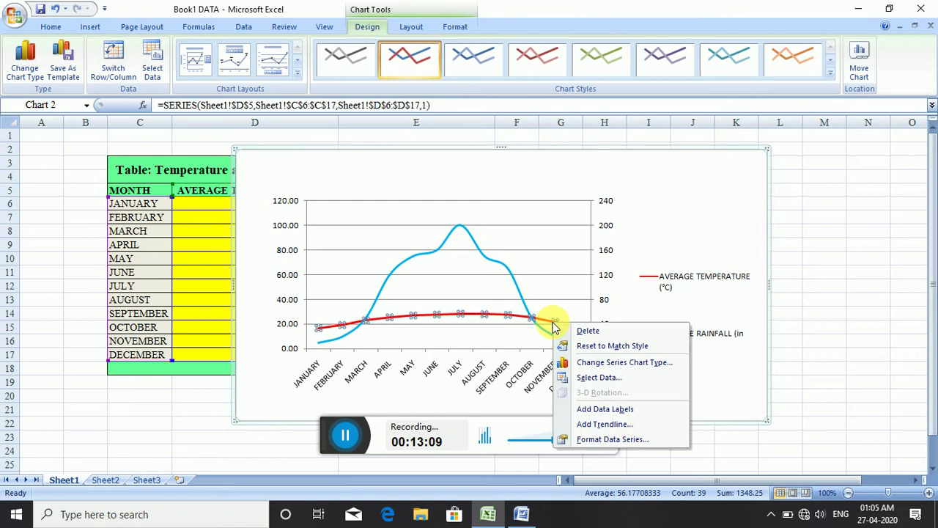
click(564, 438)
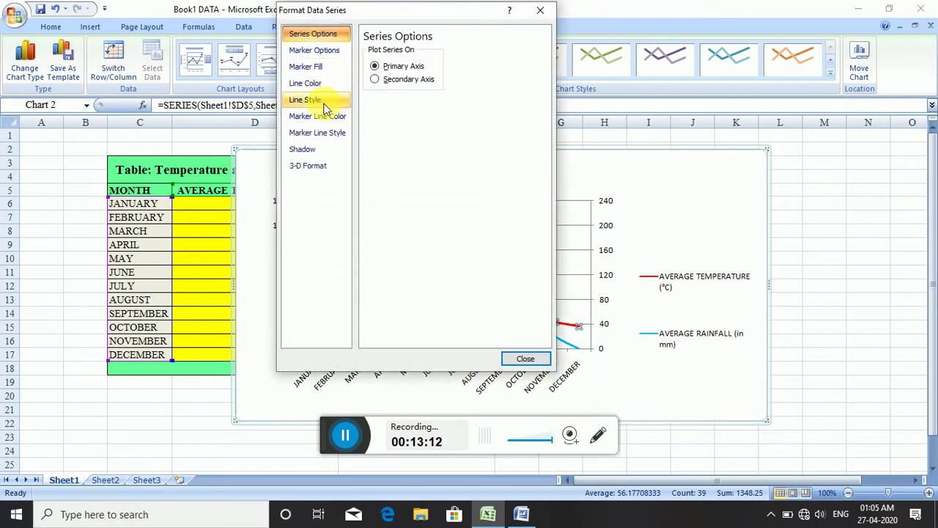
click(307, 100)
click(366, 201)
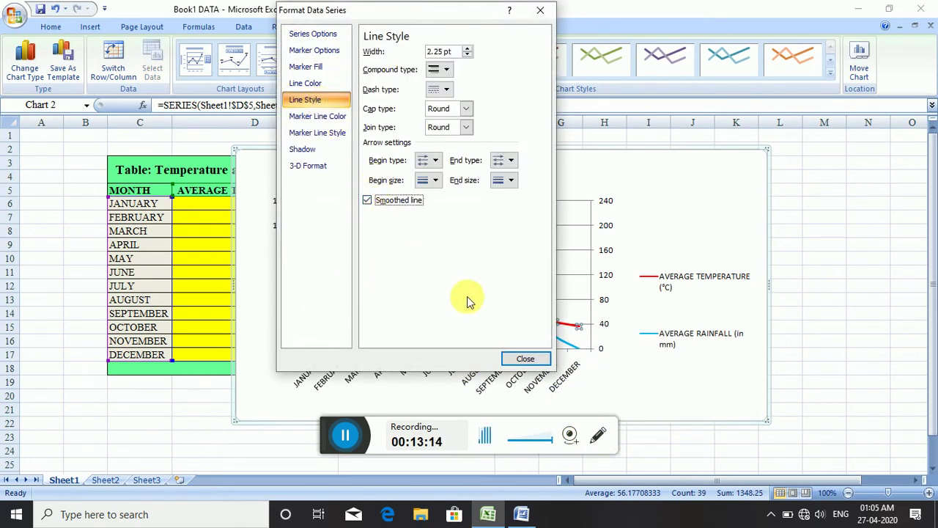
click(520, 365)
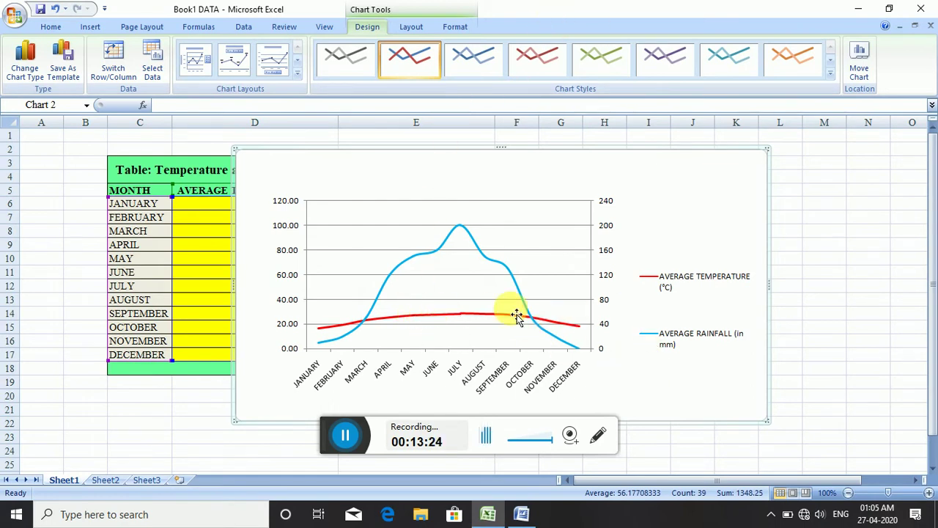
- Add built-in circle markers of size 3 to the blue Average Rainfall series
click(500, 269)
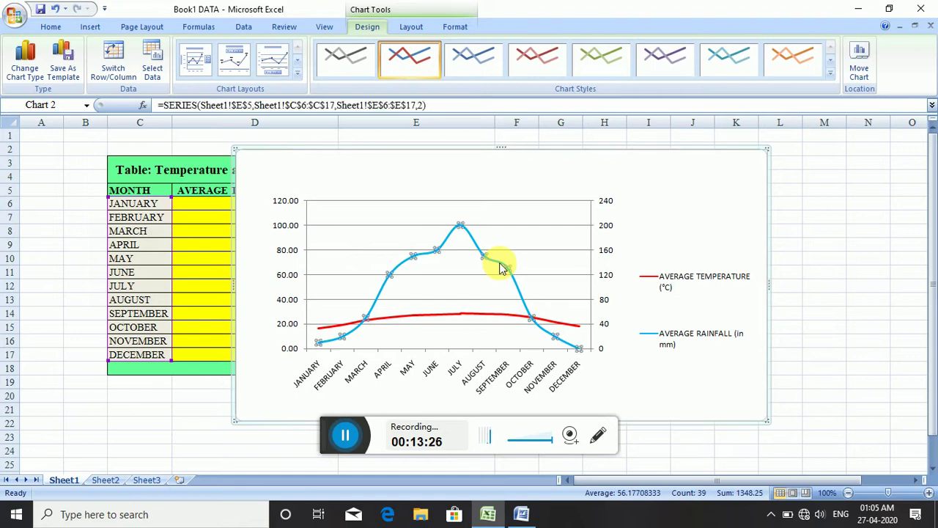
right_click(501, 269)
click(542, 380)
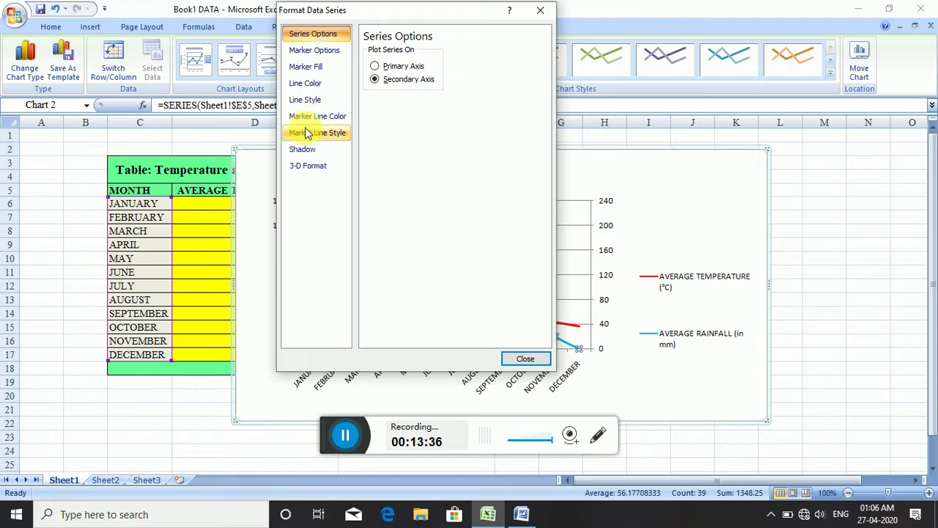
click(317, 50)
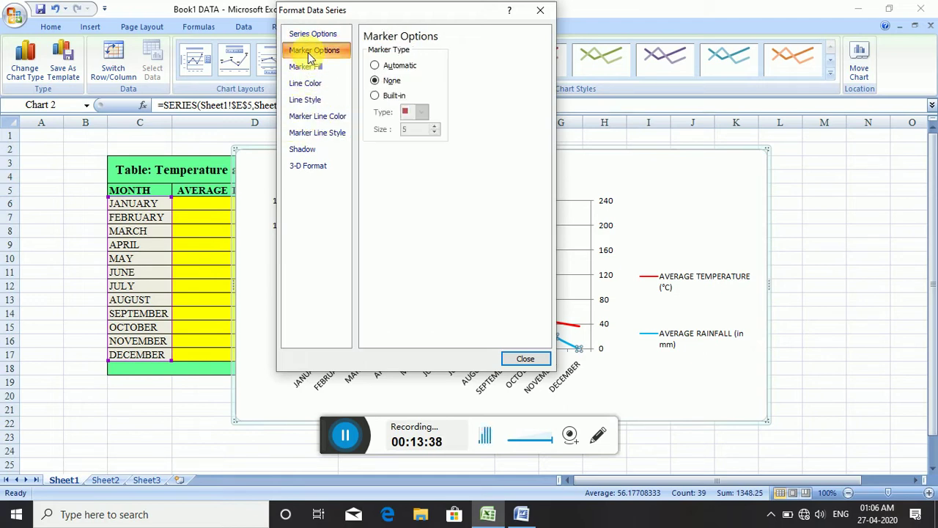
click(375, 96)
click(422, 112)
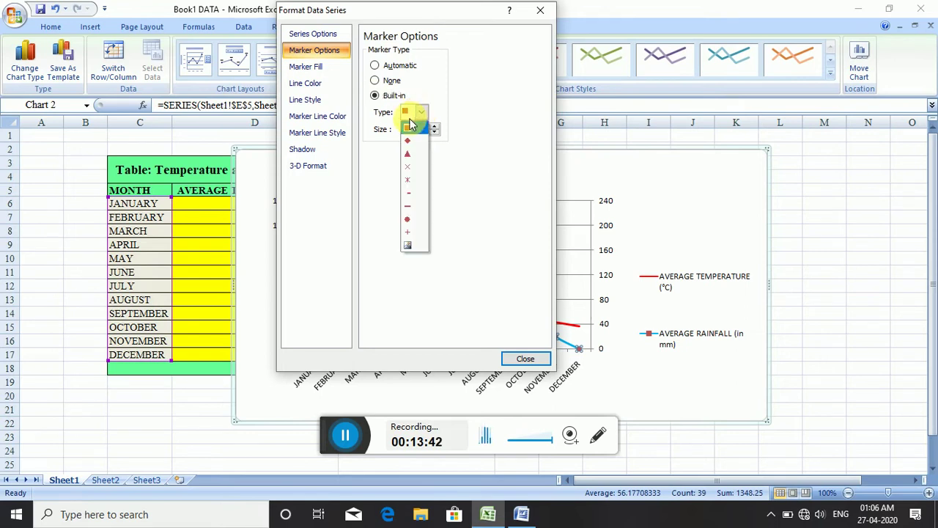
click(408, 220)
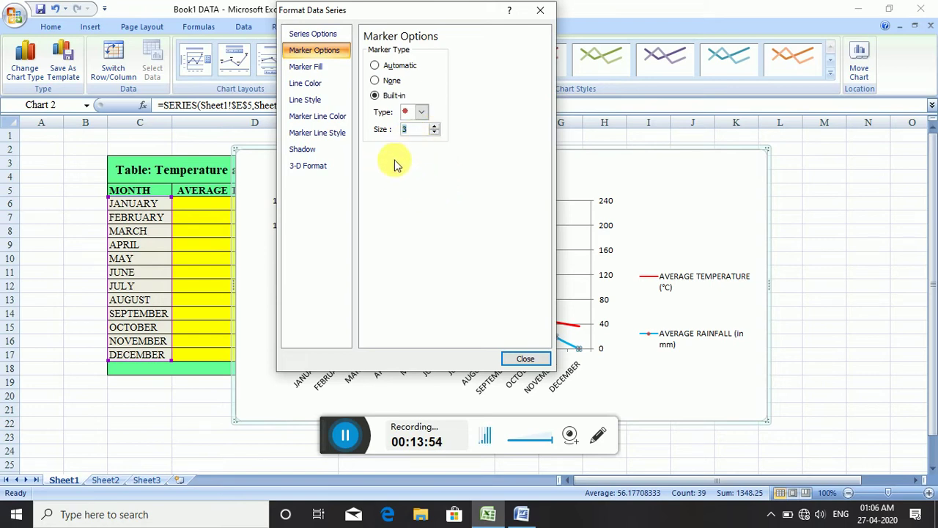
click(526, 359)
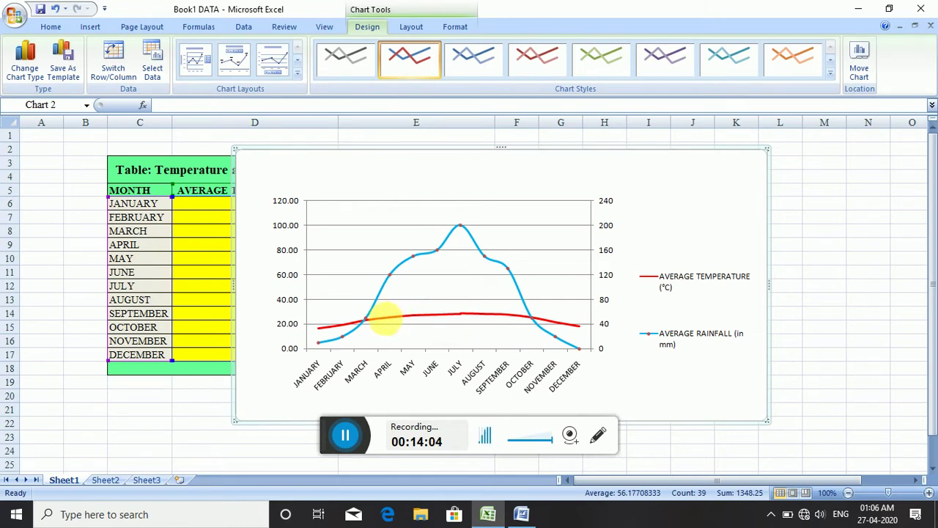
- Give the red Average Temperature line built-in circle markers of size 3
click(343, 325)
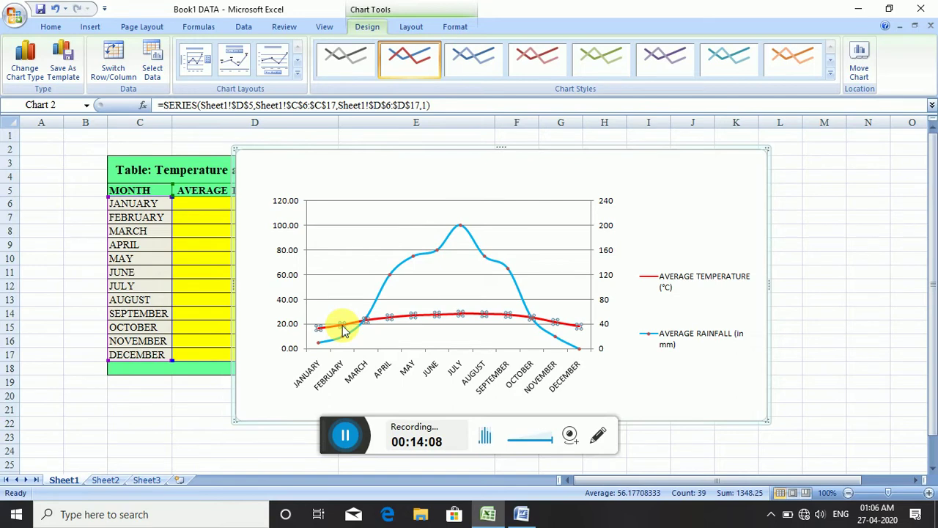
right_click(345, 330)
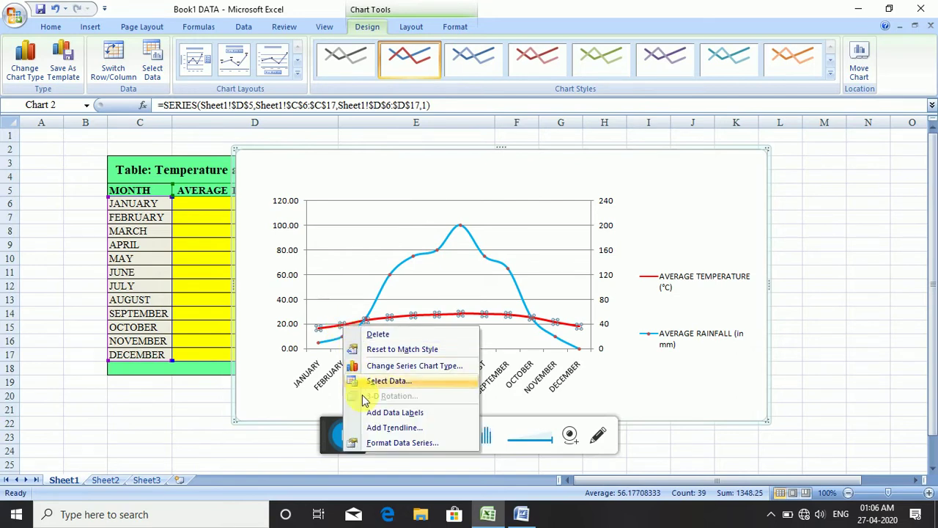
click(396, 442)
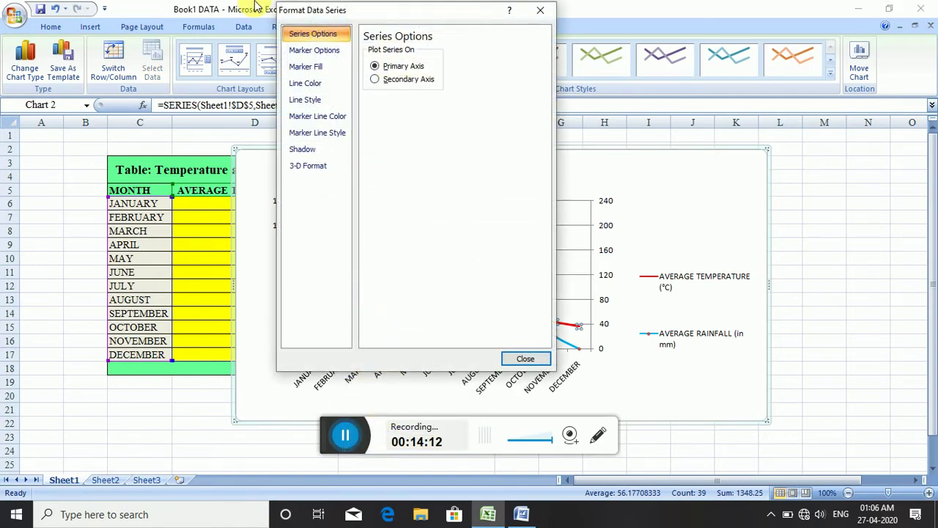
click(309, 51)
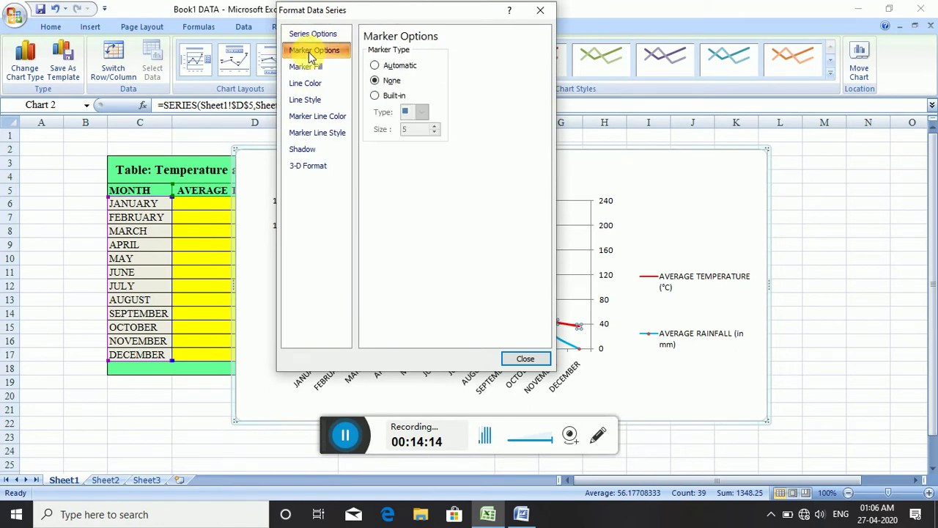
click(374, 95)
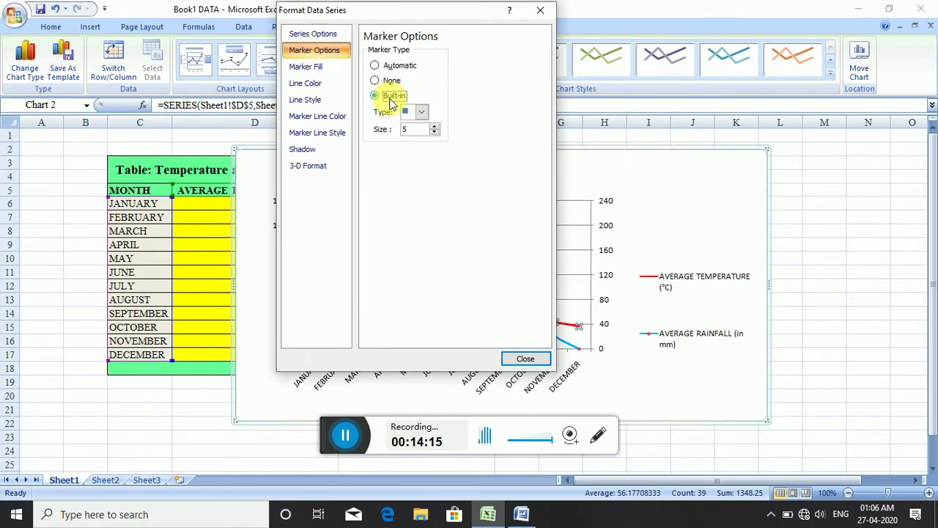
click(423, 114)
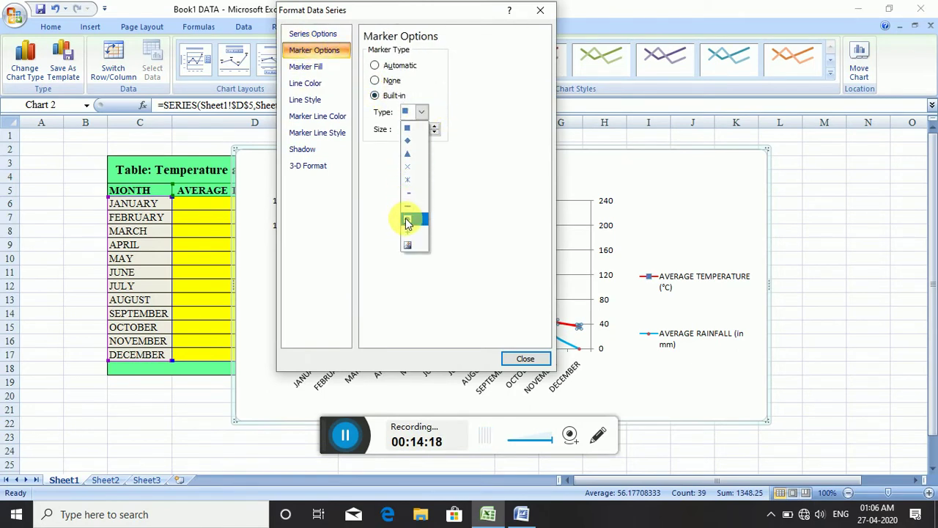
click(409, 220)
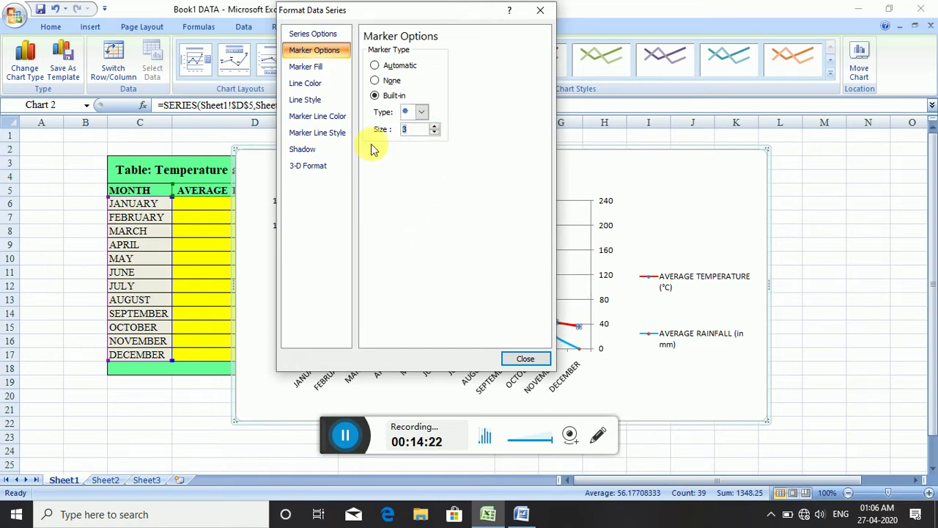
click(525, 359)
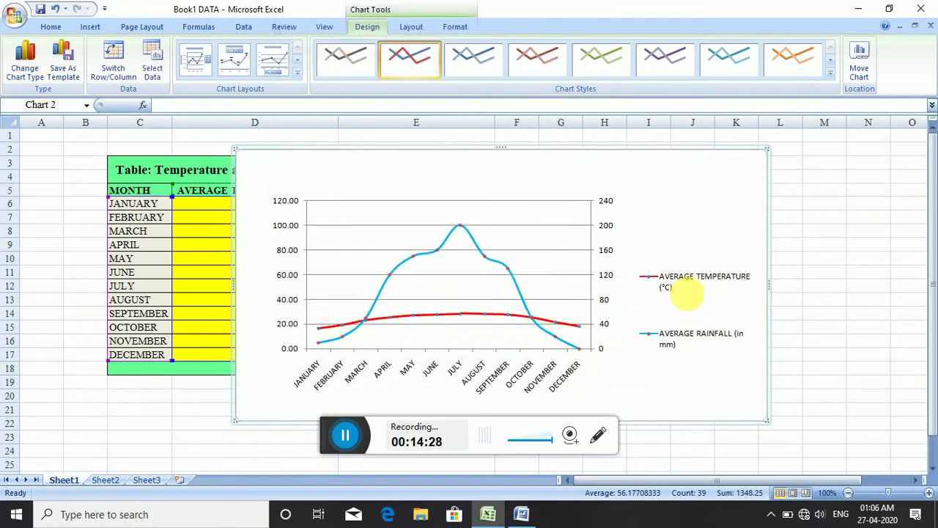
- Select the chart legend and review its outline colour options, leaving them unchanged
click(695, 302)
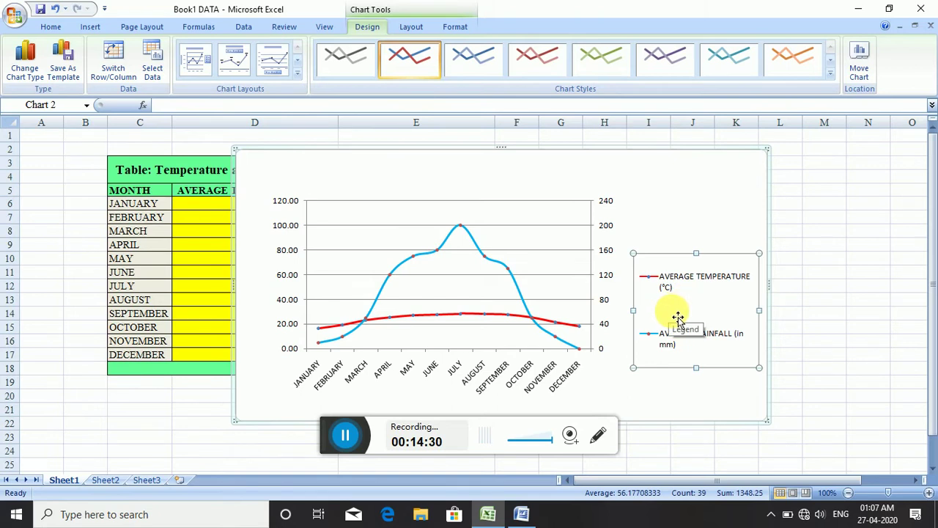
click(711, 402)
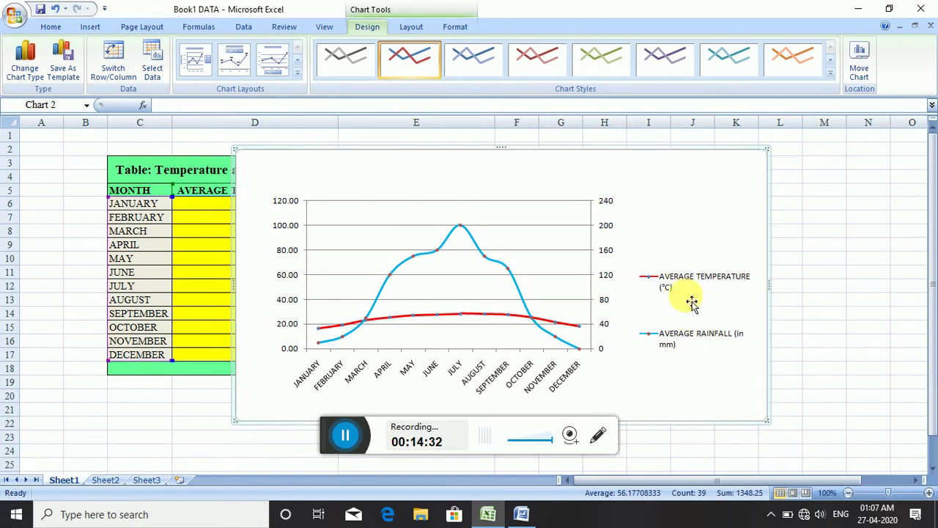
click(691, 302)
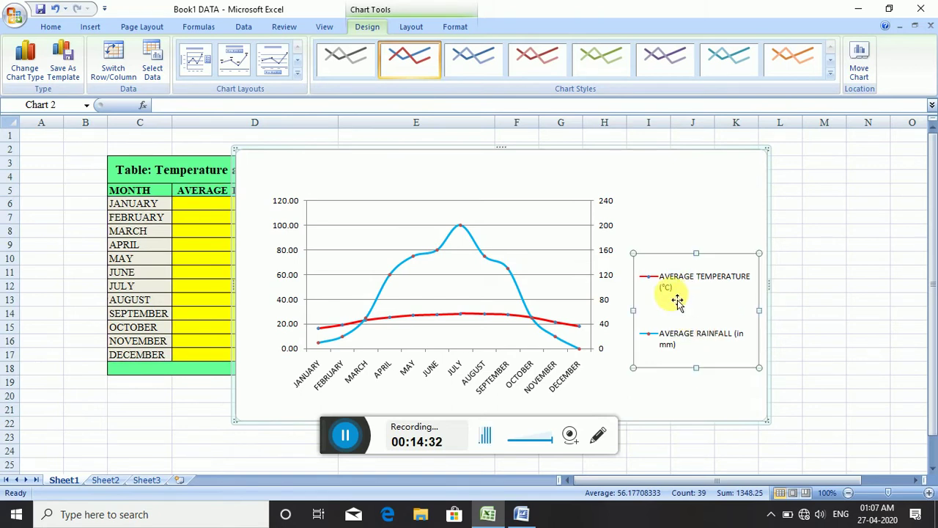
click(452, 29)
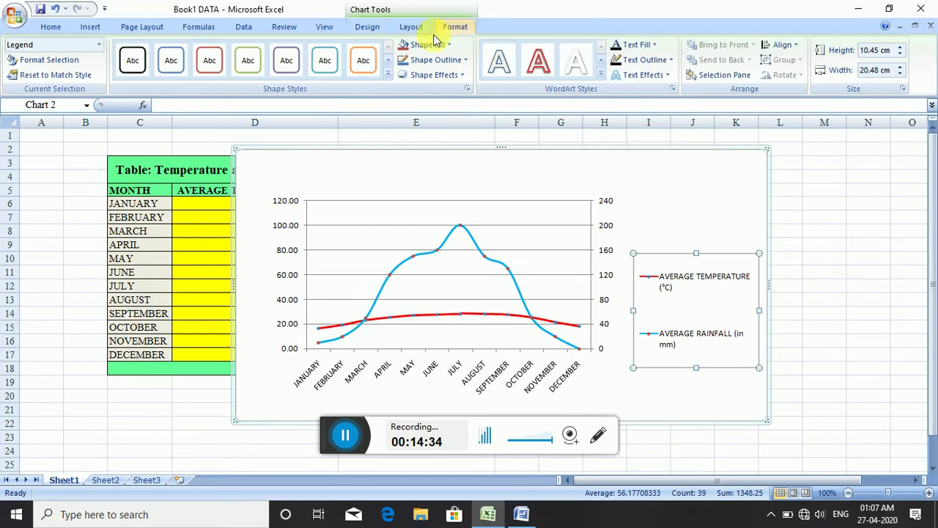
click(466, 63)
click(710, 408)
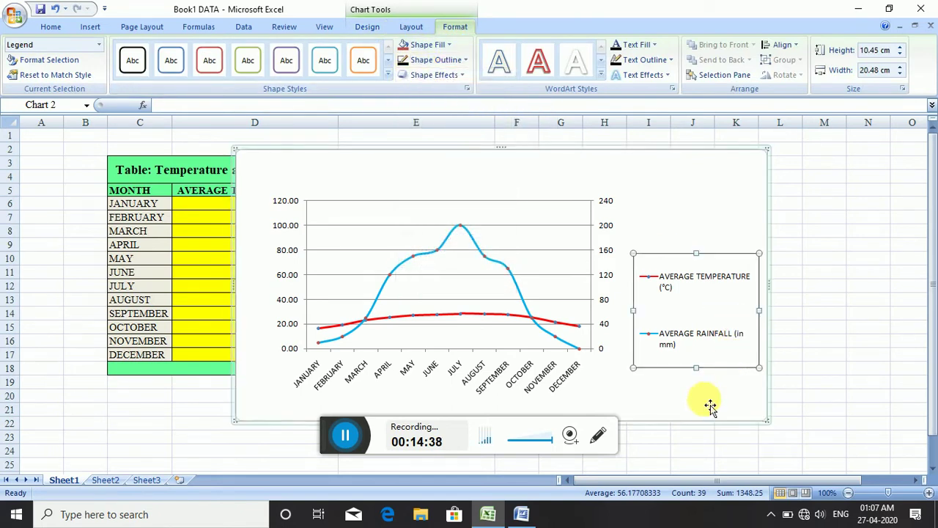
- Nudge the chart slightly upward and narrow the legend so its entries wrap onto two lines
drag(710, 408, 715, 403)
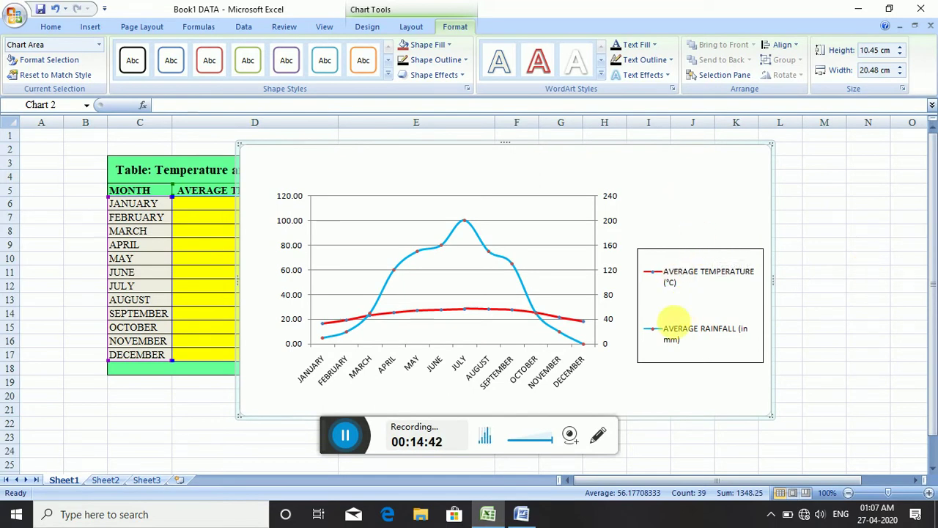
drag(620, 392, 621, 389)
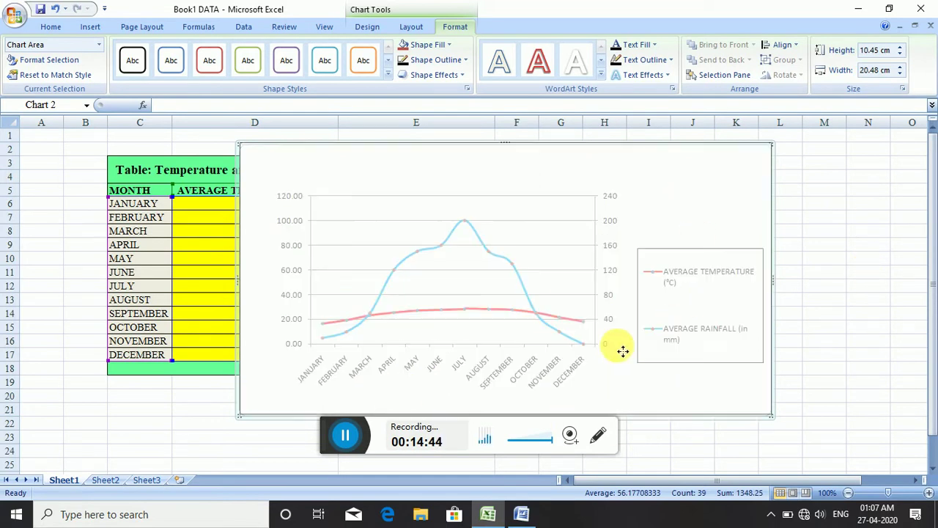
click(733, 319)
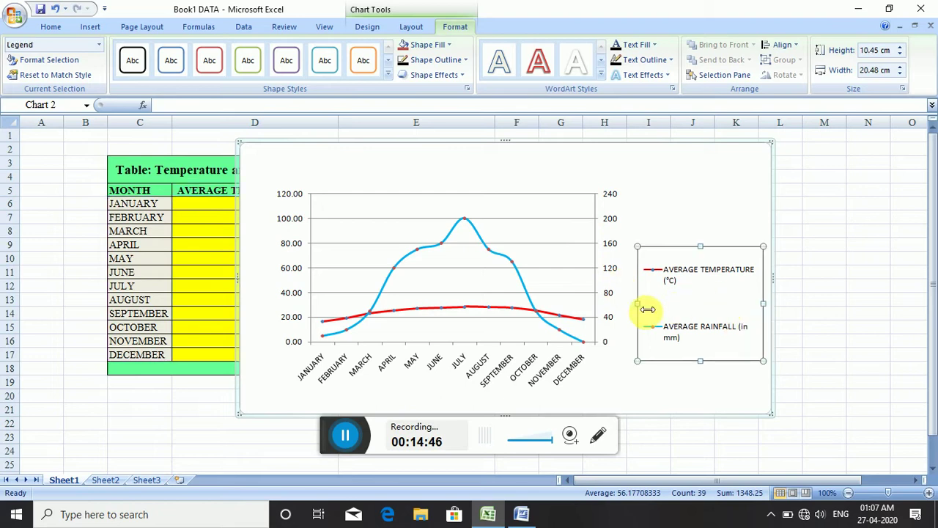
drag(638, 301, 662, 302)
click(669, 408)
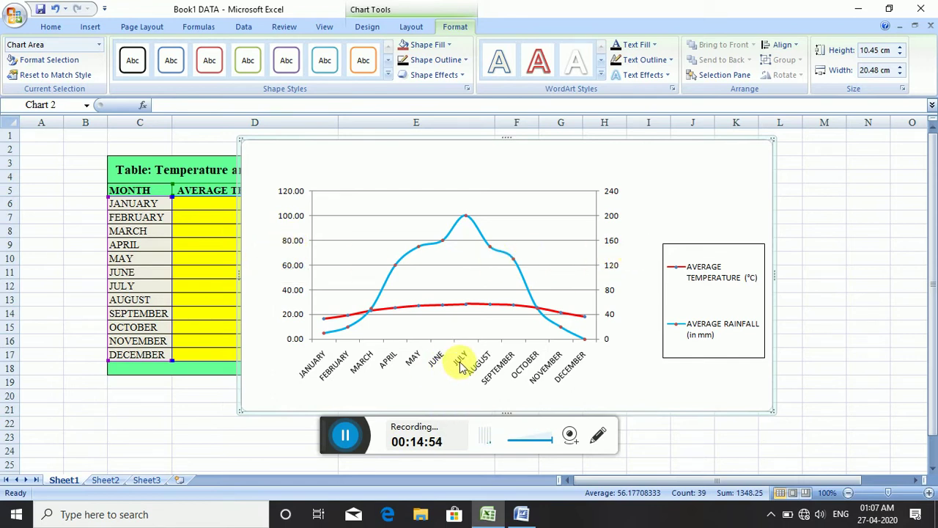
- Rotate the horizontal axis month labels to 270° text direction
click(461, 362)
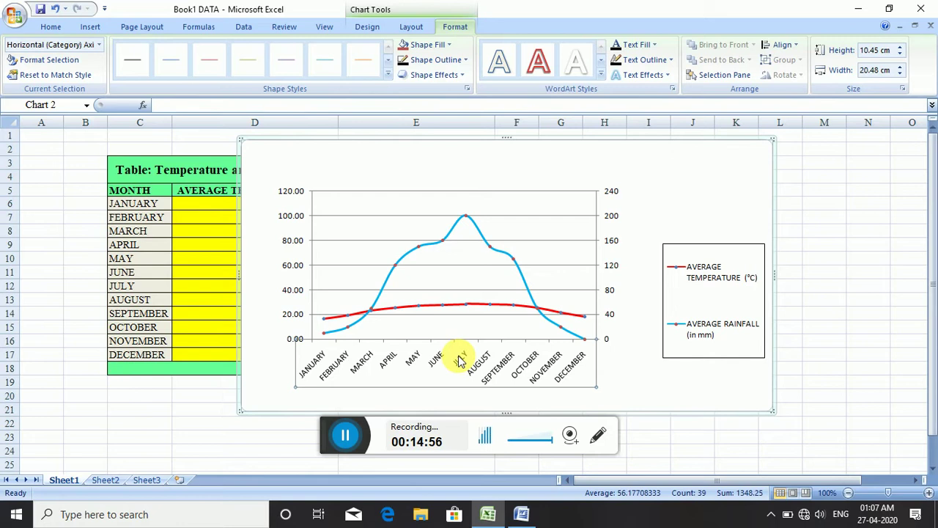
right_click(460, 361)
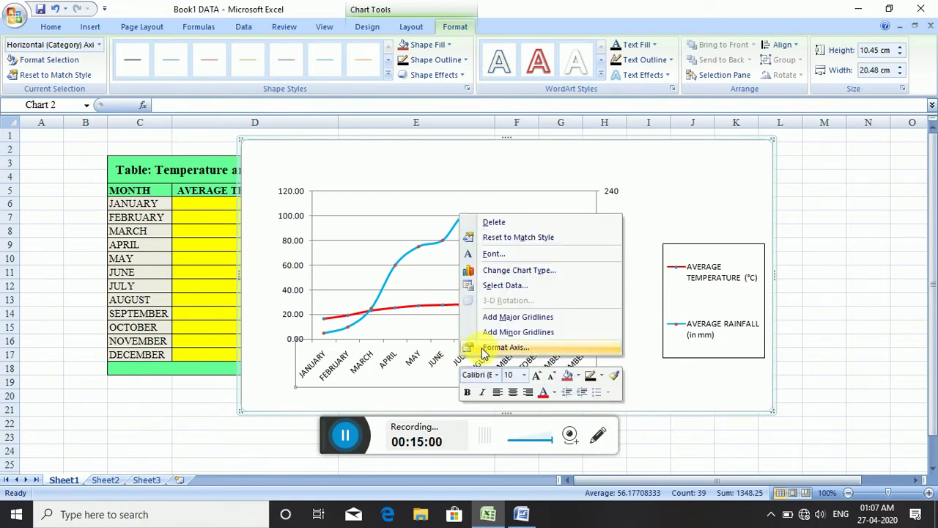
click(506, 348)
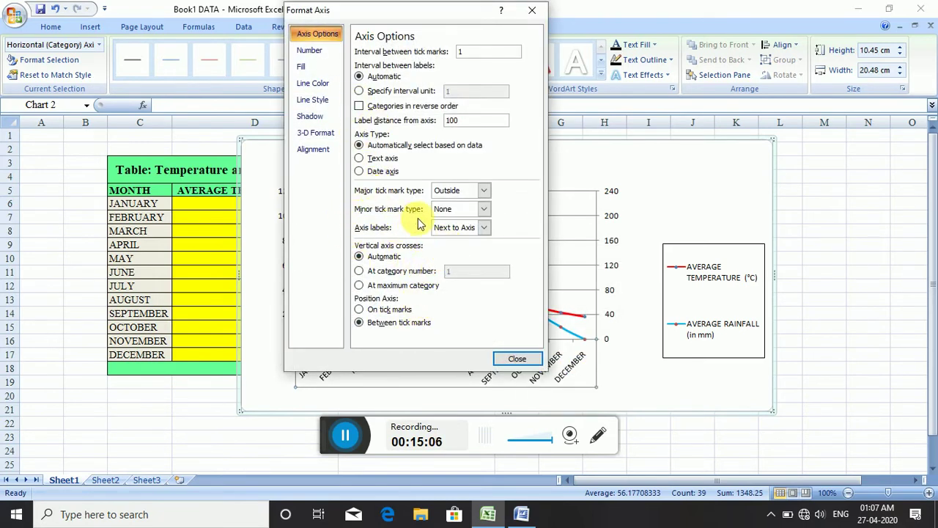
click(315, 152)
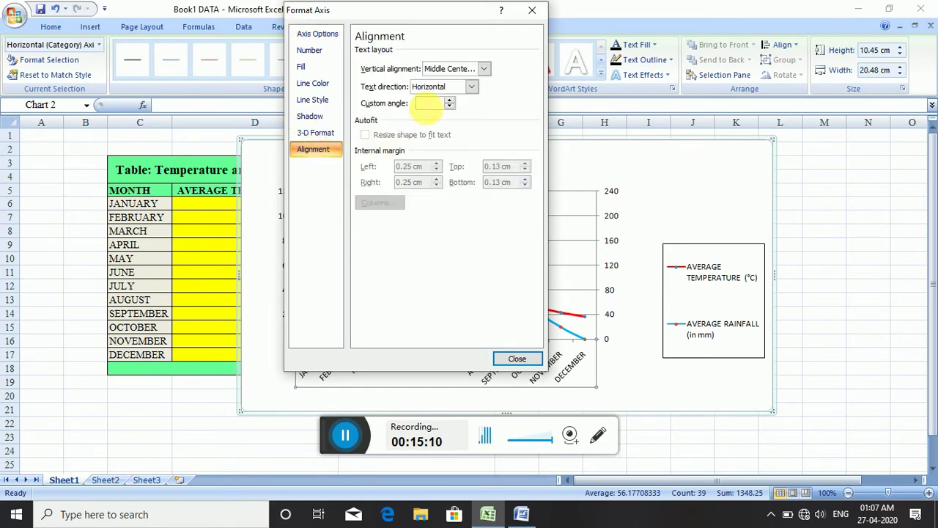
click(473, 89)
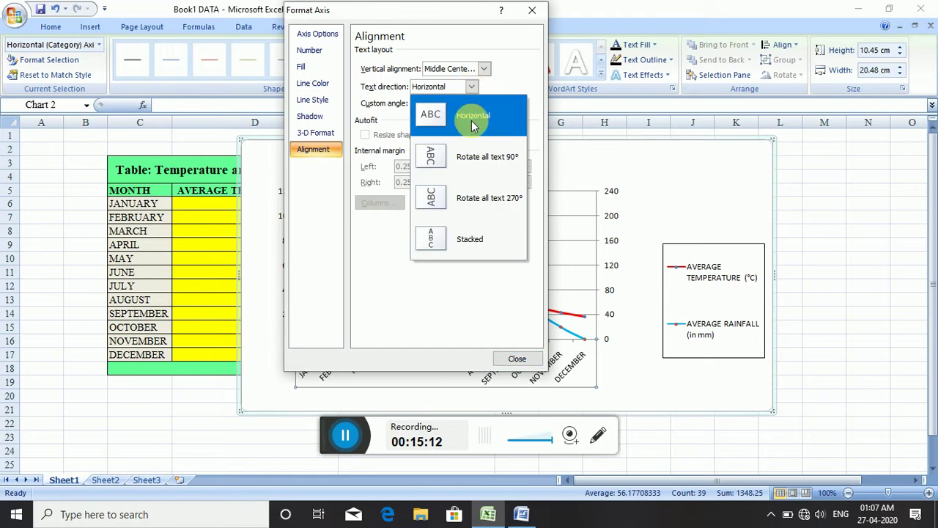
click(469, 200)
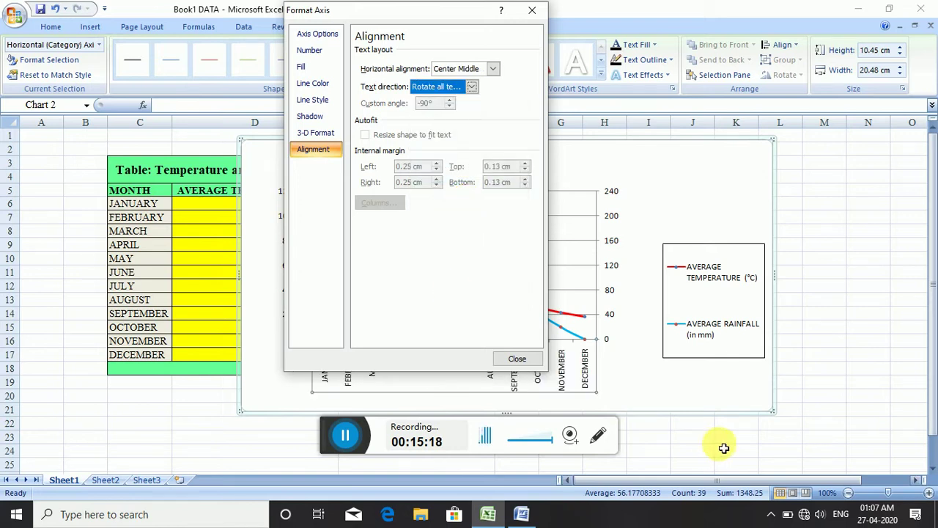
click(577, 376)
click(513, 359)
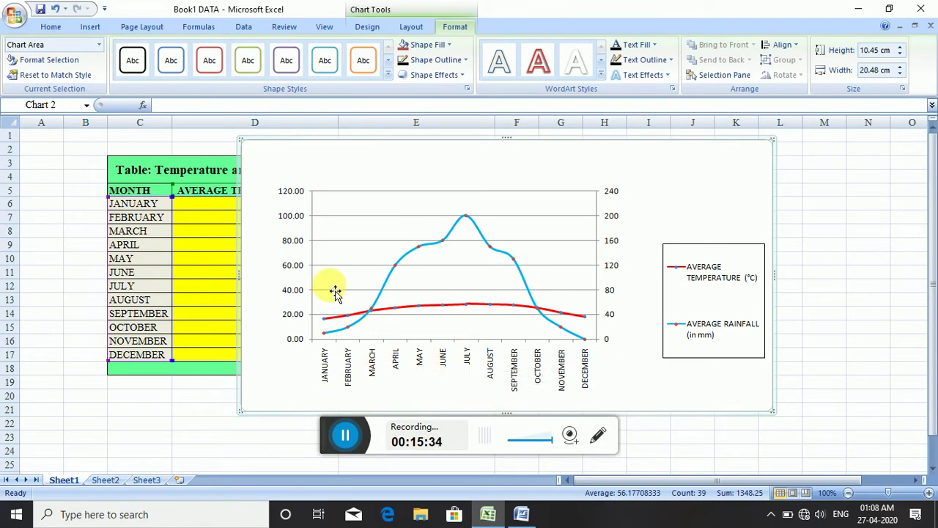
- Bring up the Axis Titles menu on the chart Layout tab
click(368, 27)
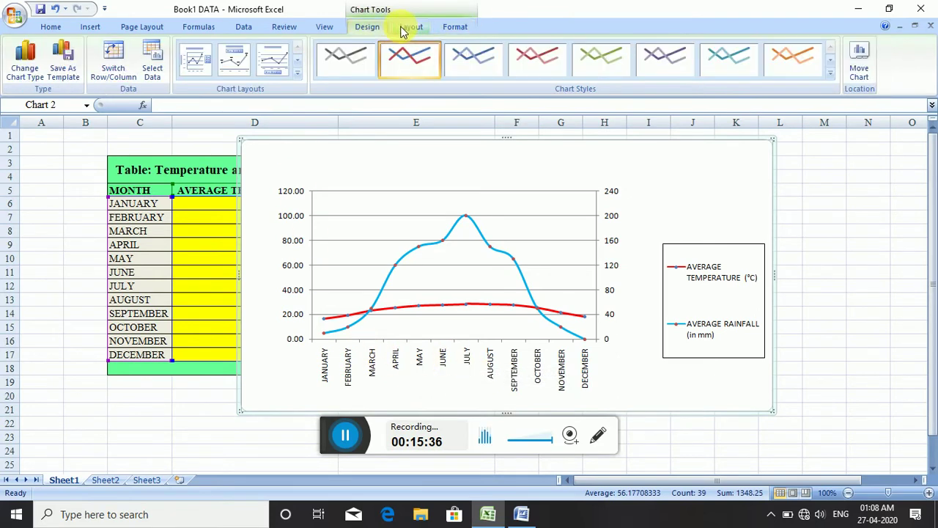
click(409, 27)
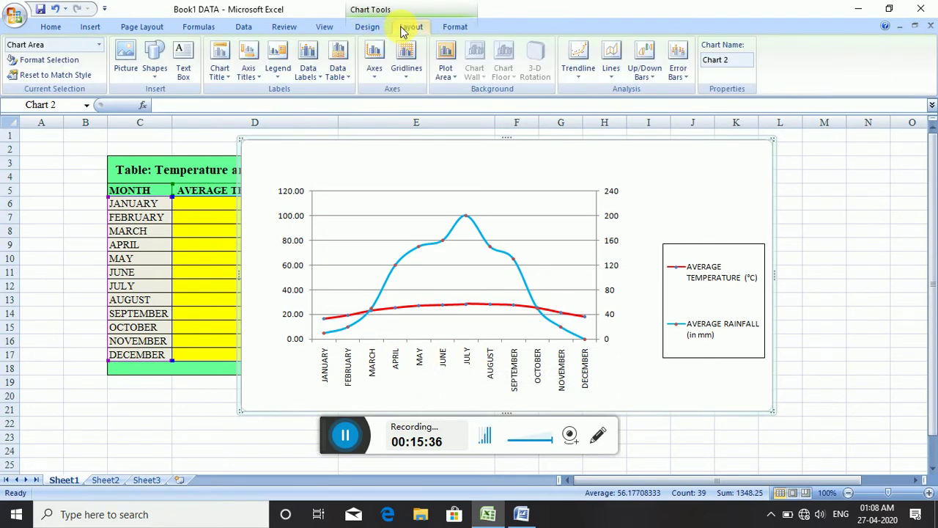
click(257, 79)
mouse_move(265, 99)
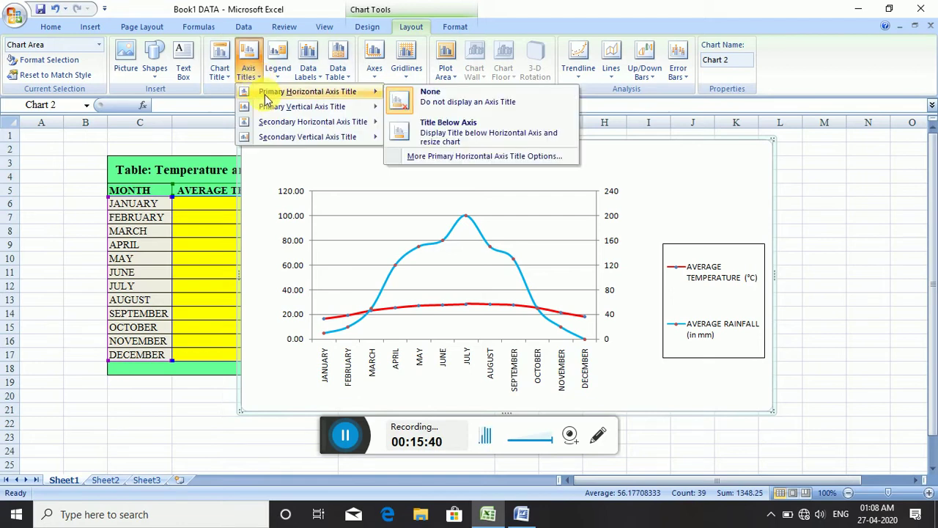
- Add a horizontal axis title below the axis and change its text to MONTH
click(461, 135)
click(471, 407)
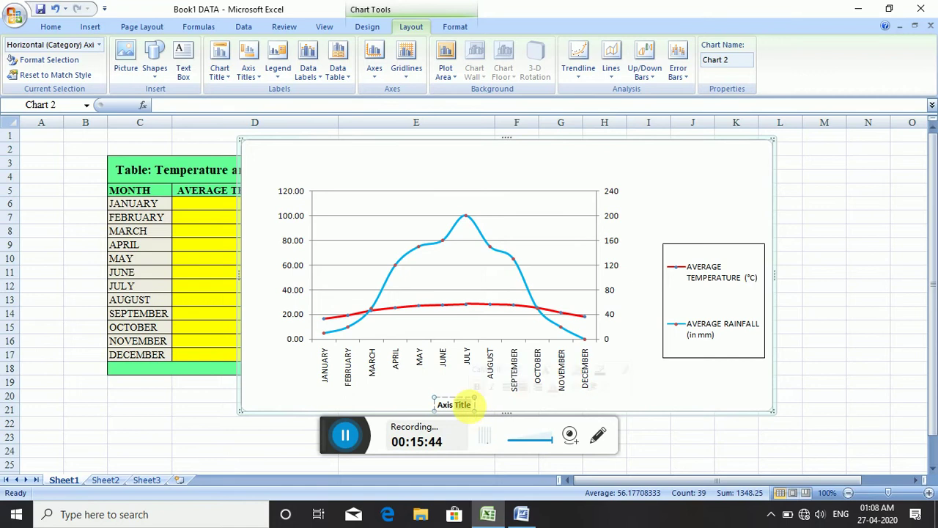
key(BackSpace)
key(BackSpace)
key(BackSpace)
text(MONT)
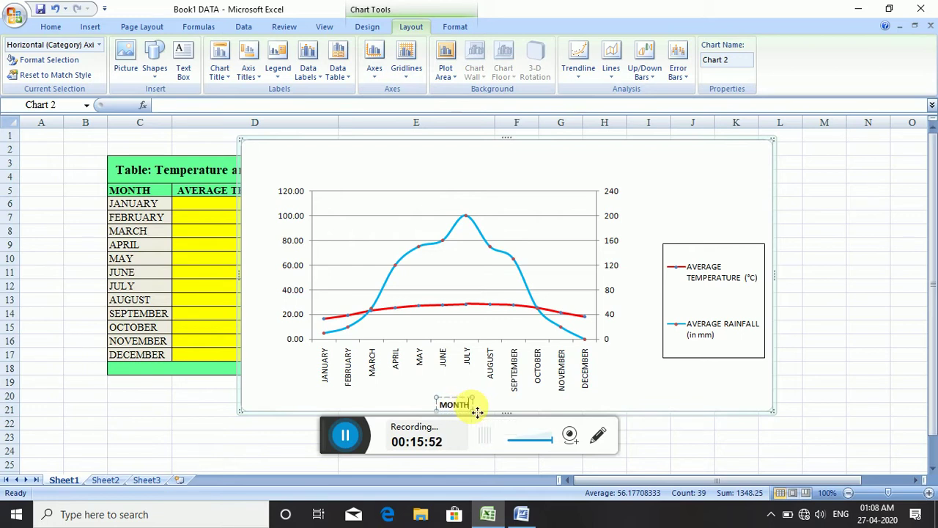
text(H)
click(714, 399)
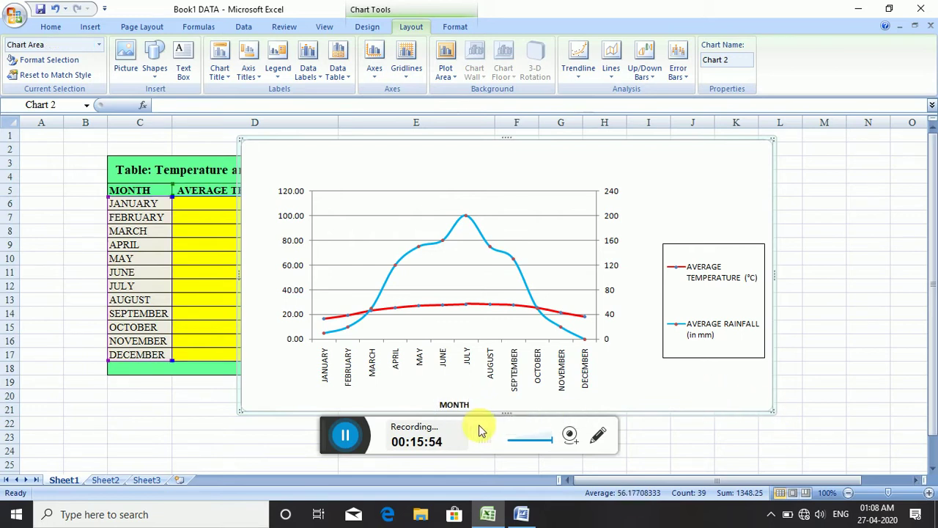
click(454, 404)
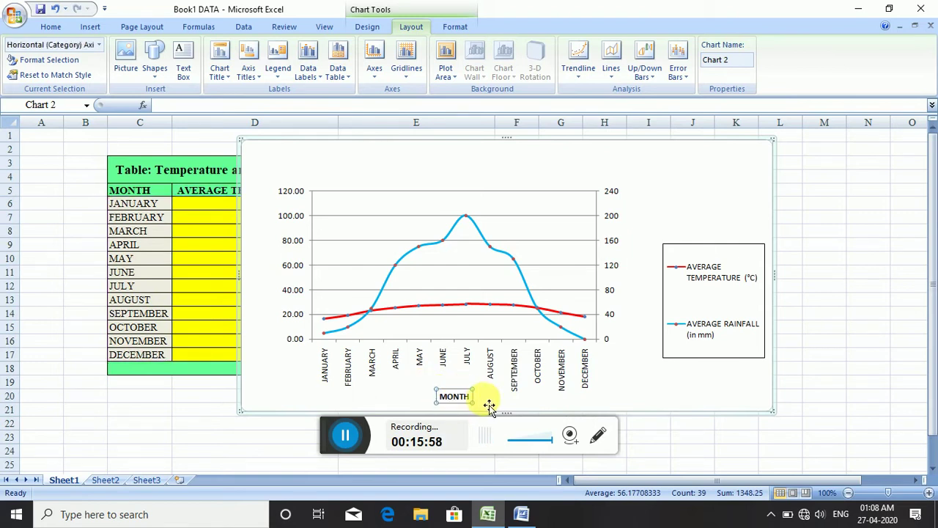
click(487, 400)
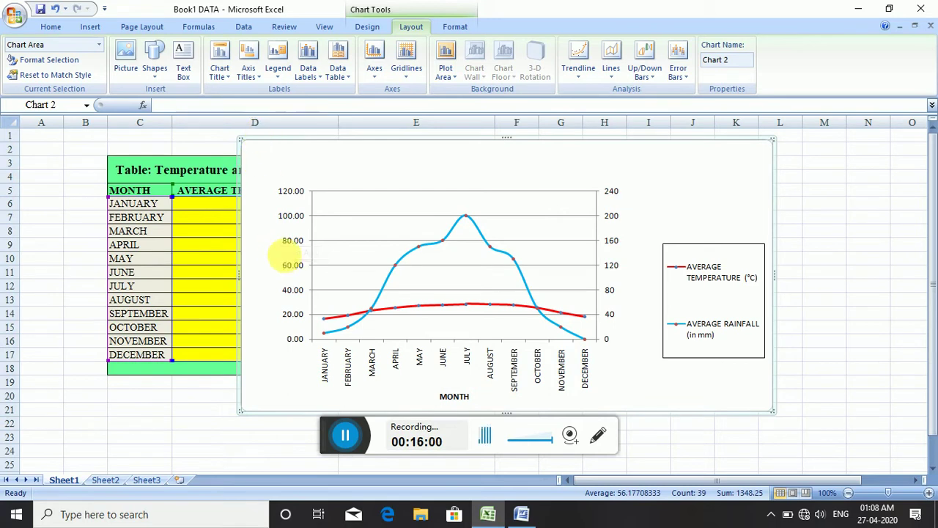
- Add a rotated primary vertical axis title and type Average Temperature in it
click(249, 74)
mouse_move(269, 109)
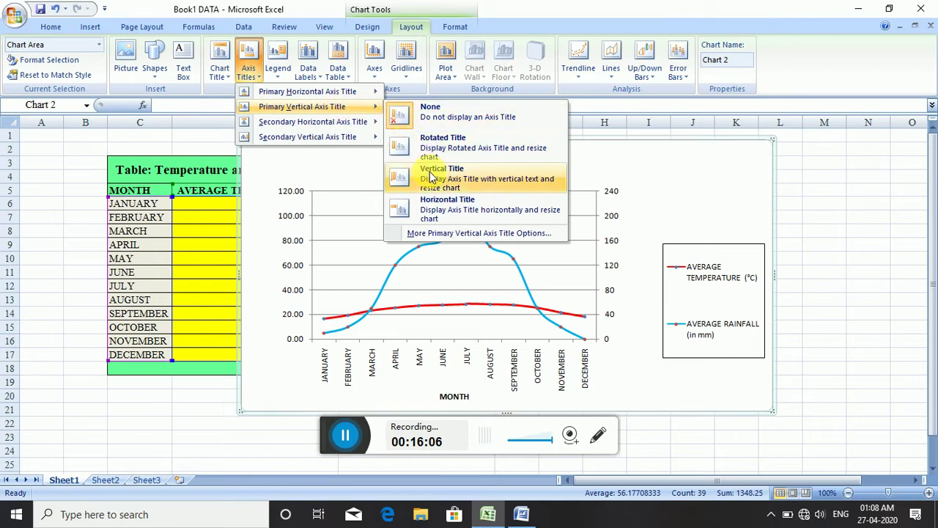
click(446, 153)
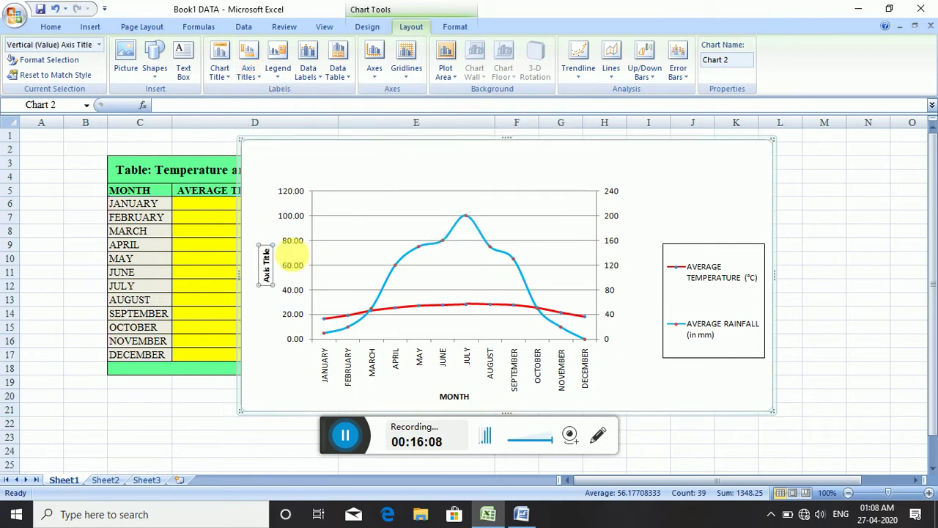
click(285, 266)
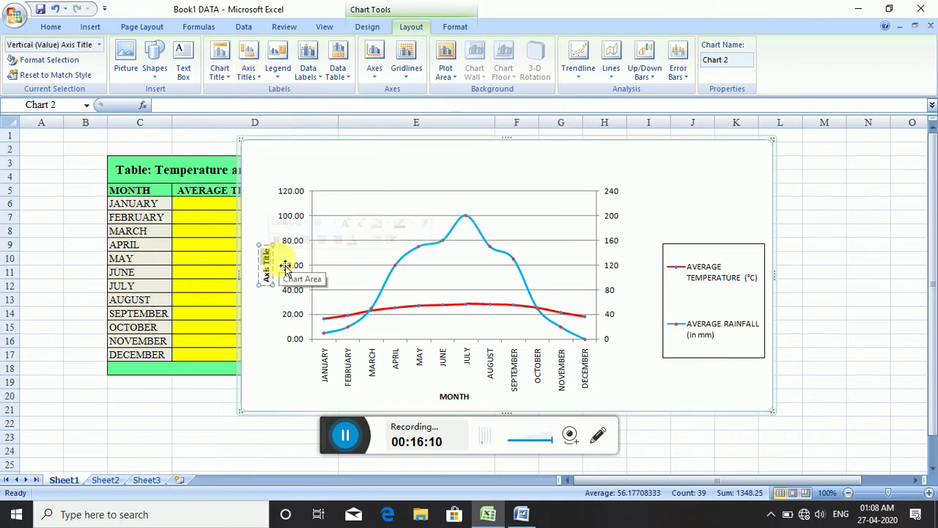
key(BackSpace)
key(BackSpace)
key(BackSpace)
text(Average Temper)
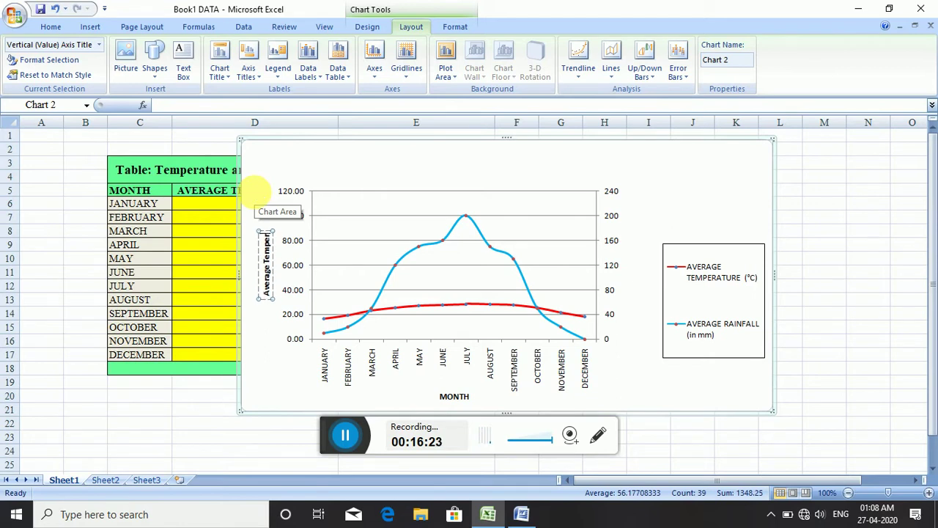
text(atu)
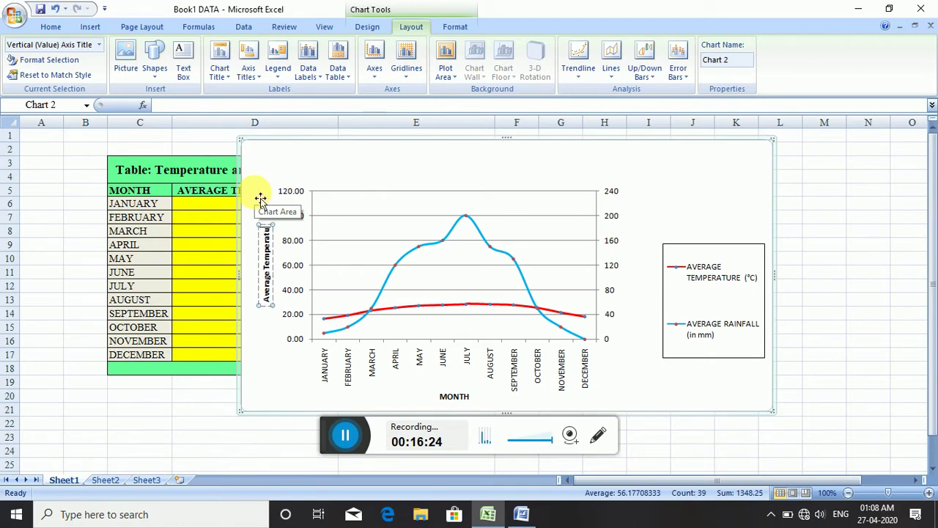
text(re)
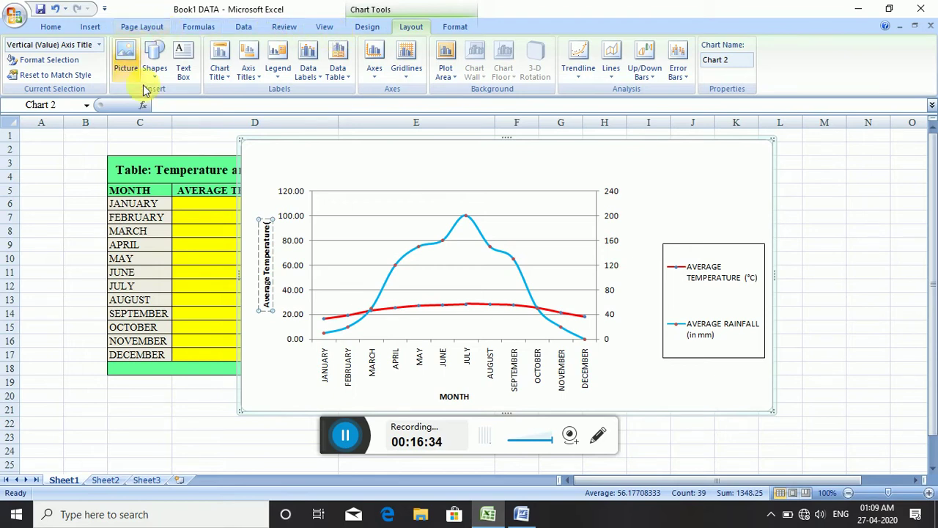
- Open the Symbol dialog and scroll through it to find the degree sign
click(90, 27)
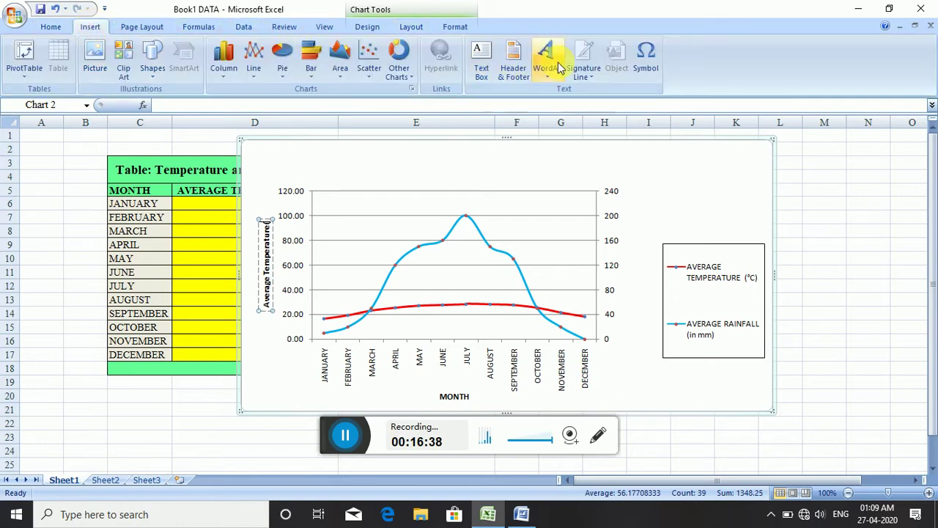
click(646, 56)
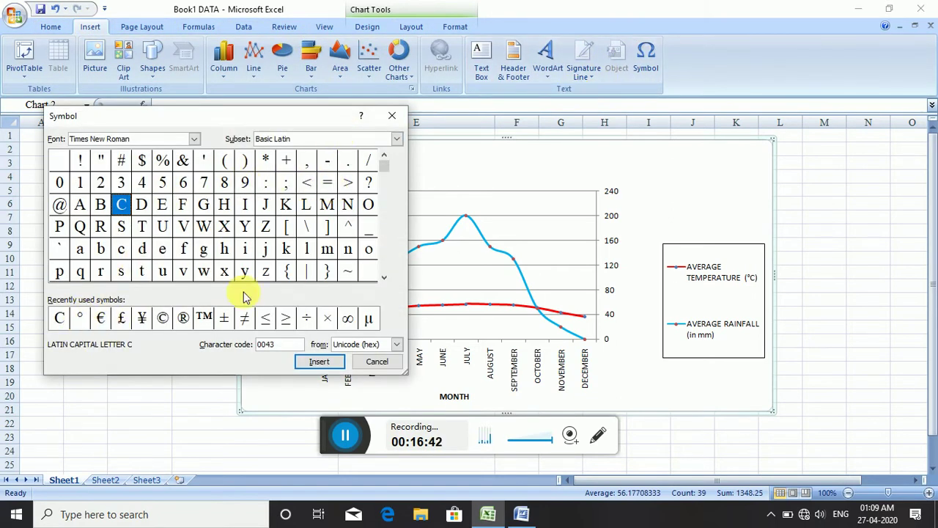
drag(391, 214, 389, 236)
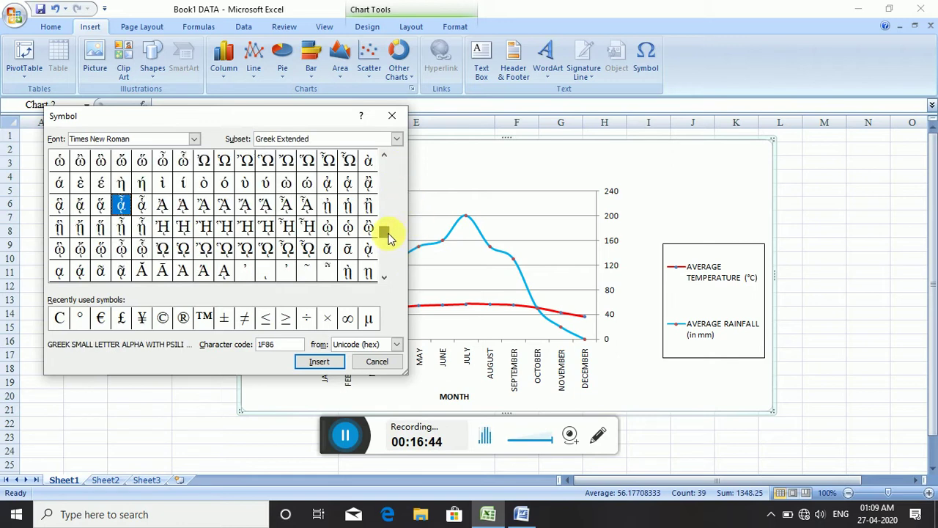
click(384, 156)
click(384, 156)
click(384, 156)
click(384, 157)
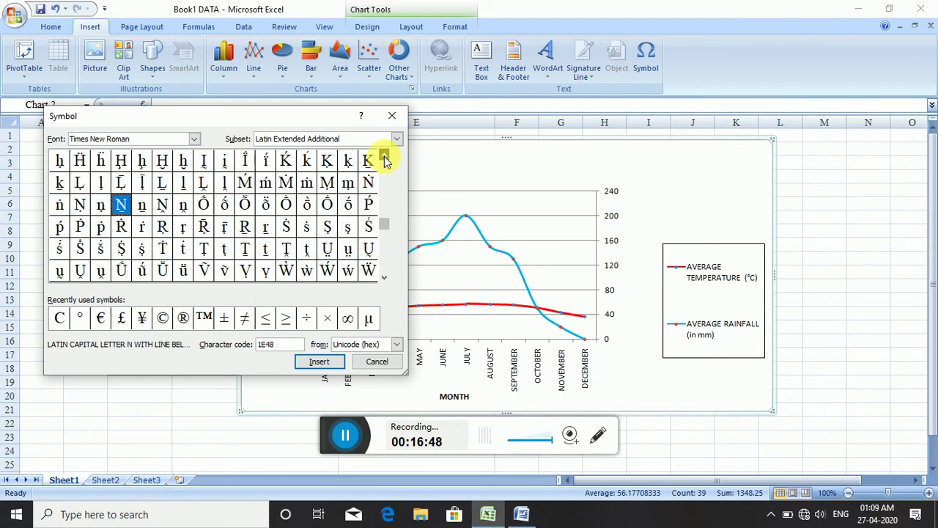
click(384, 157)
click(384, 157)
drag(391, 226, 386, 157)
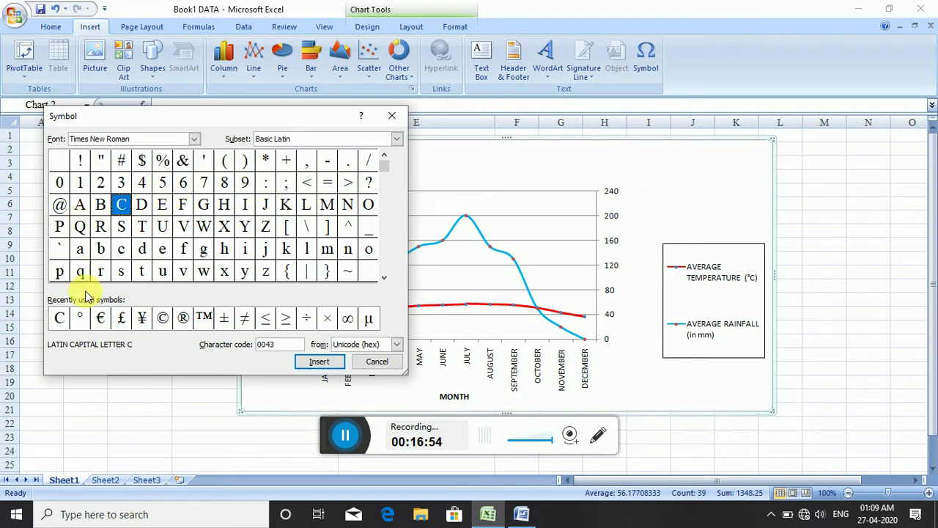
- Insert the degree sign so the axis title reads Average Temperature(°C)
click(80, 321)
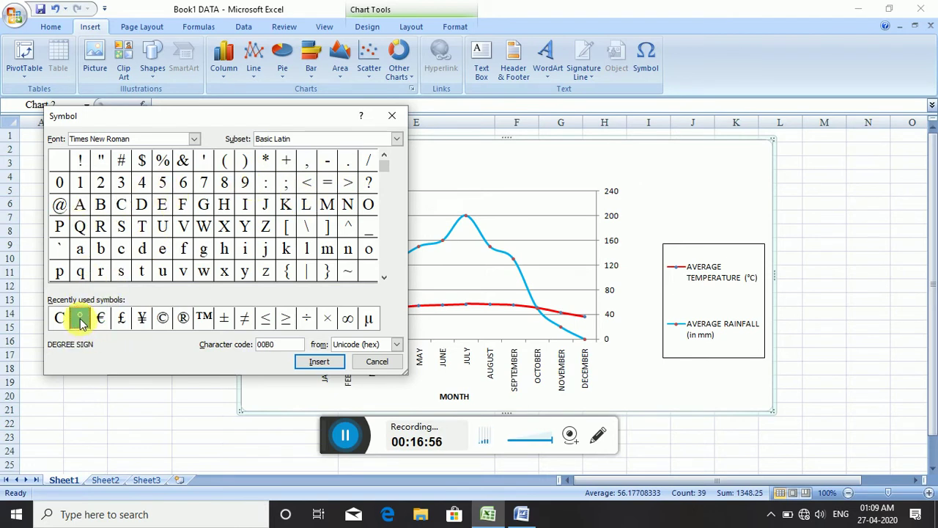
click(319, 362)
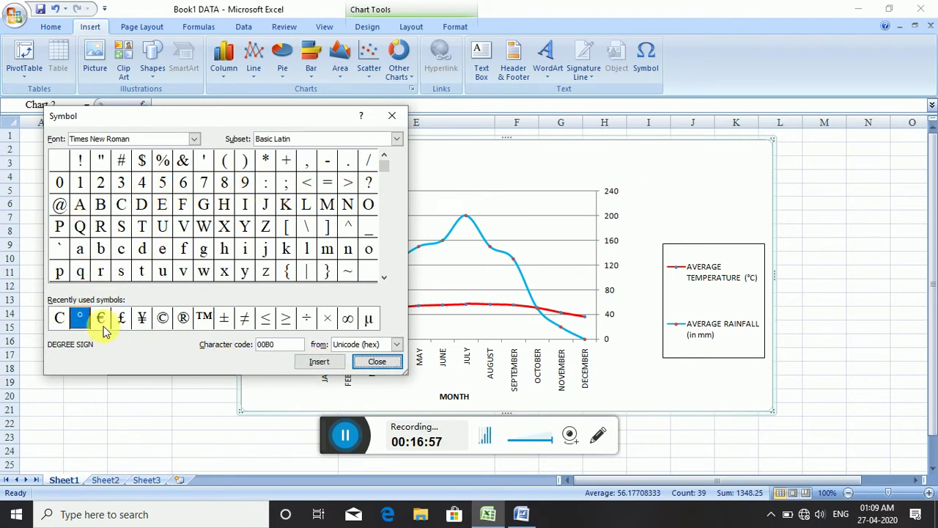
click(55, 319)
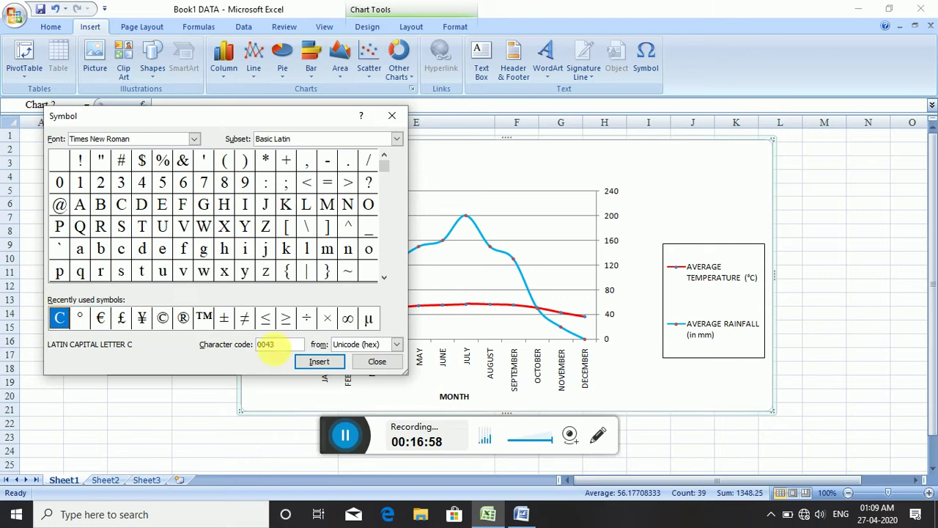
click(377, 361)
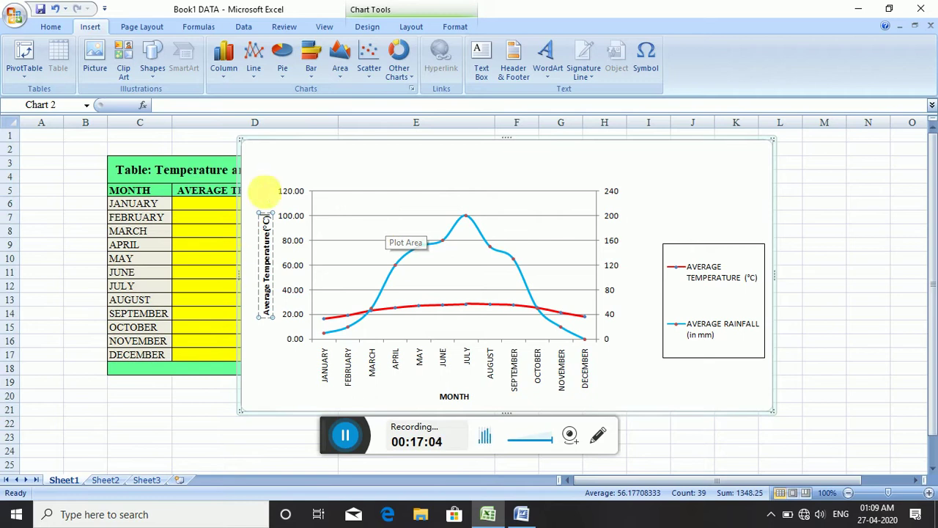
click(262, 343)
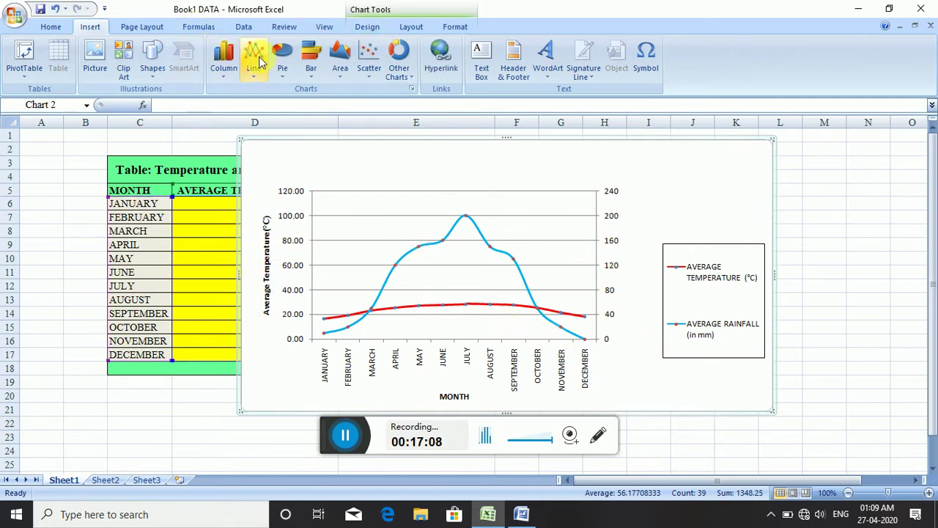
- Add a rotated title to the secondary vertical (rainfall) axis
click(411, 26)
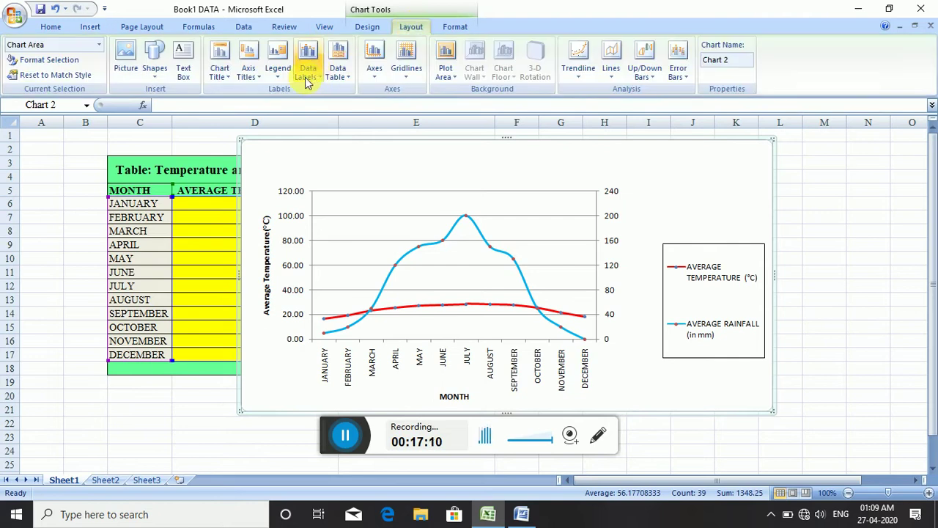
click(254, 75)
mouse_move(286, 107)
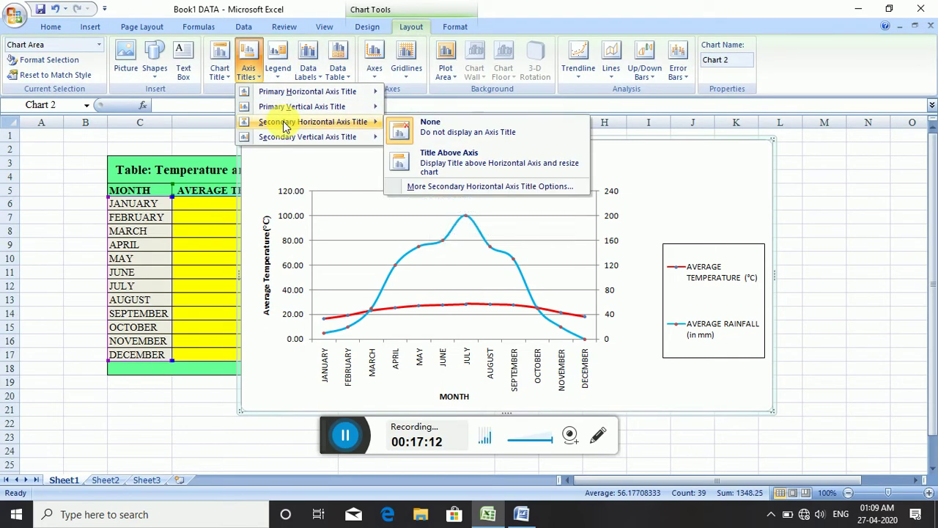
mouse_move(293, 138)
click(458, 172)
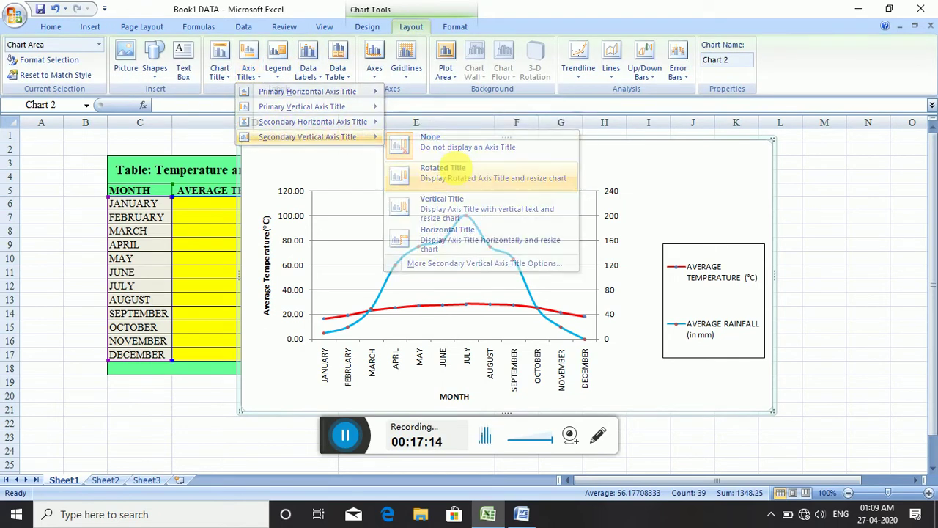
- Replace the placeholder with 'Average RAINFALL (in mm)', correcting the uppercase unit text
click(632, 264)
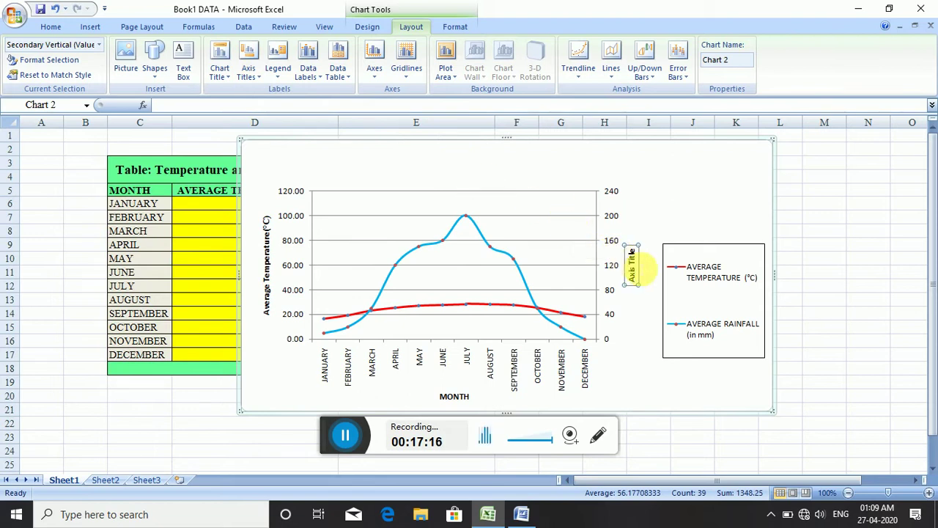
key(ctrl+a)
key(BackSpace)
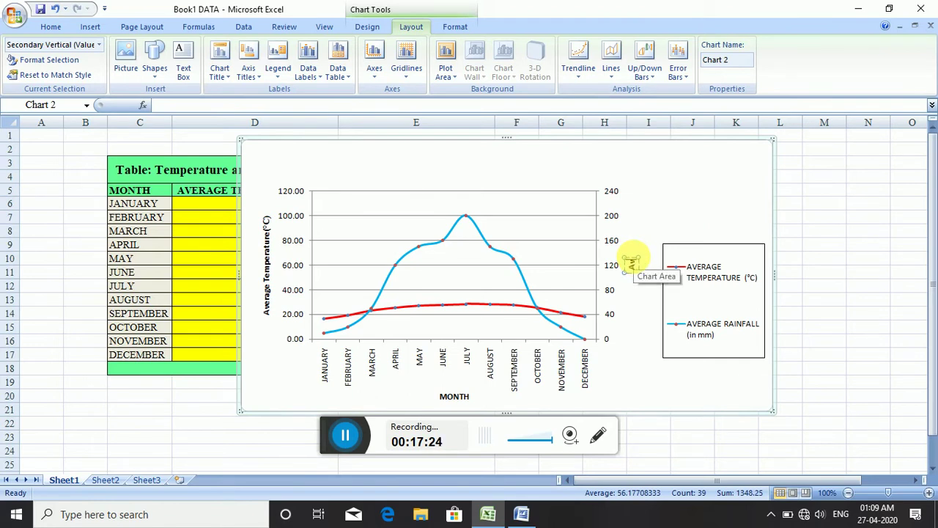
text(erage)
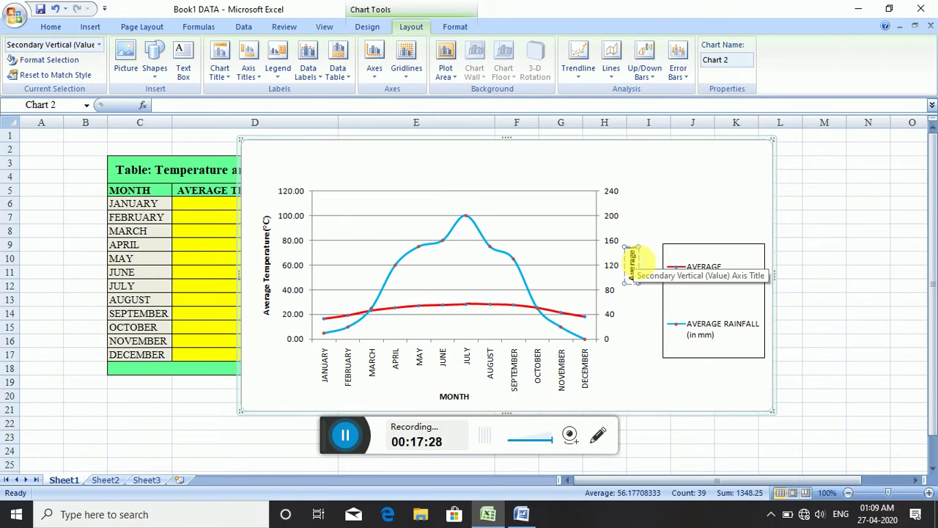
text( RaNFALL)
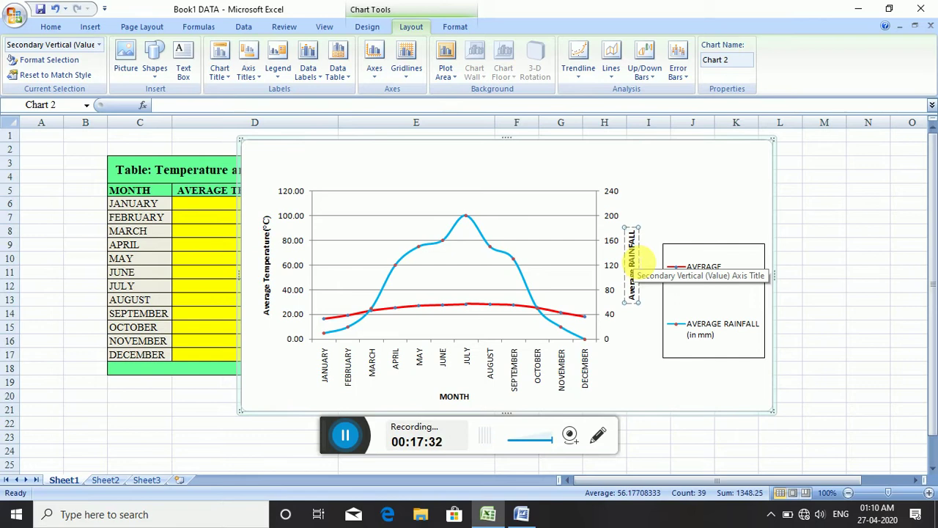
text( (IN MM)
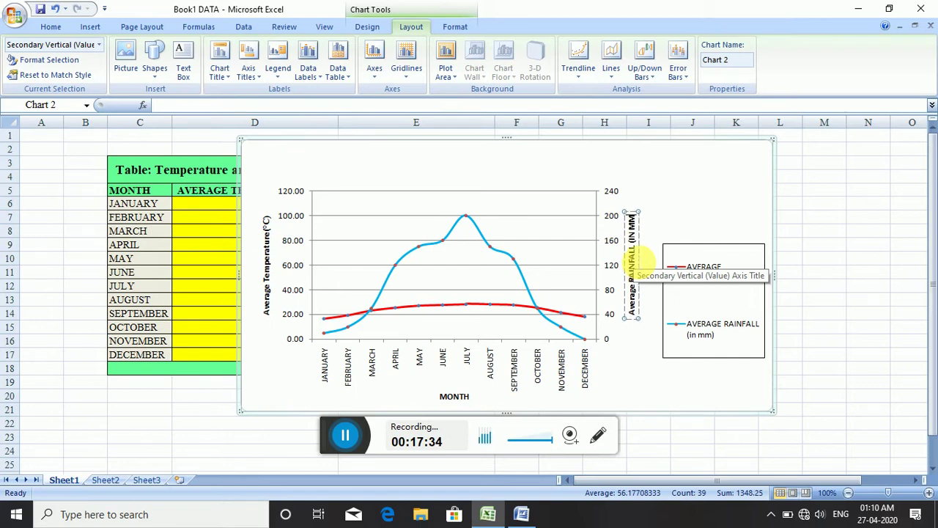
key(BackSpace)
key(BackSpace)
key(BackSpace)
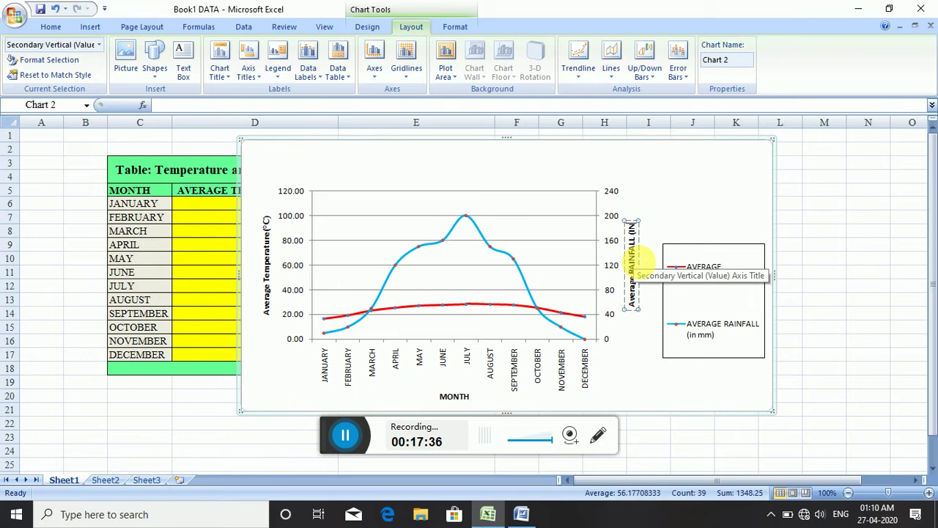
key(BackSpace)
key(BackSpace)
text(in)
text( mm)
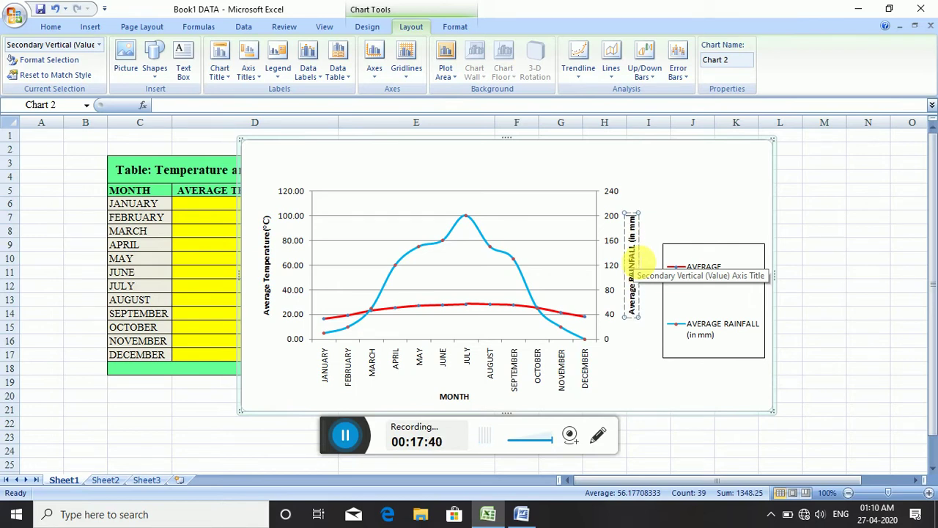
text())
- Retype RAINFALL as 'Rainfall' so the axis title reads 'Average Rainfall (in mm)'
click(649, 357)
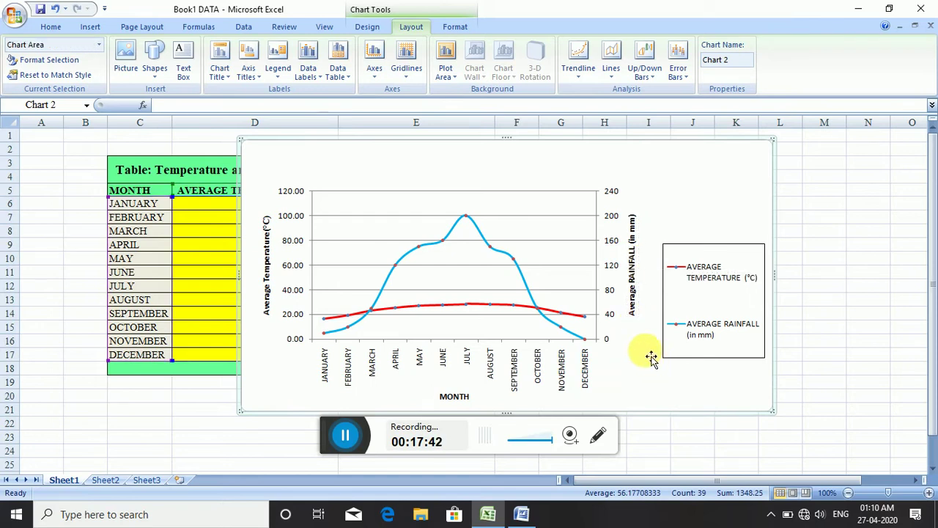
click(641, 273)
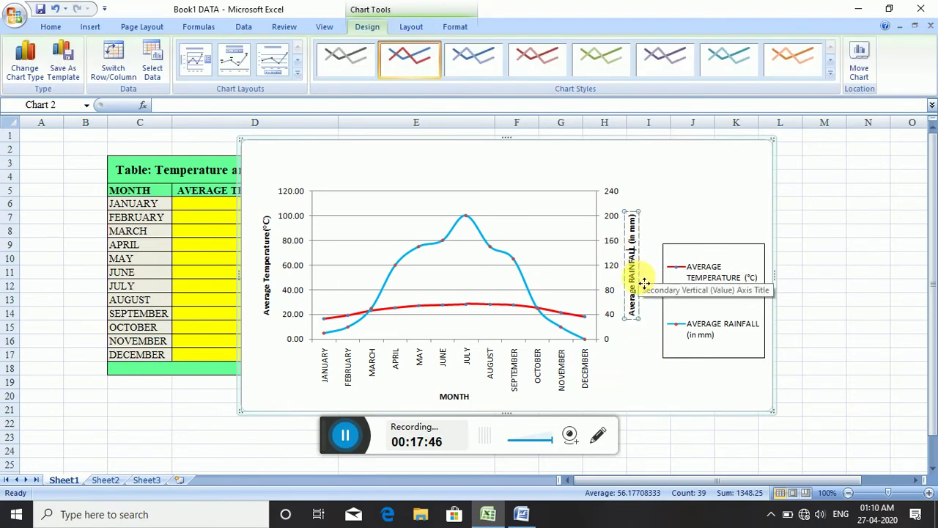
key(BackSpace)
key(BackSpace)
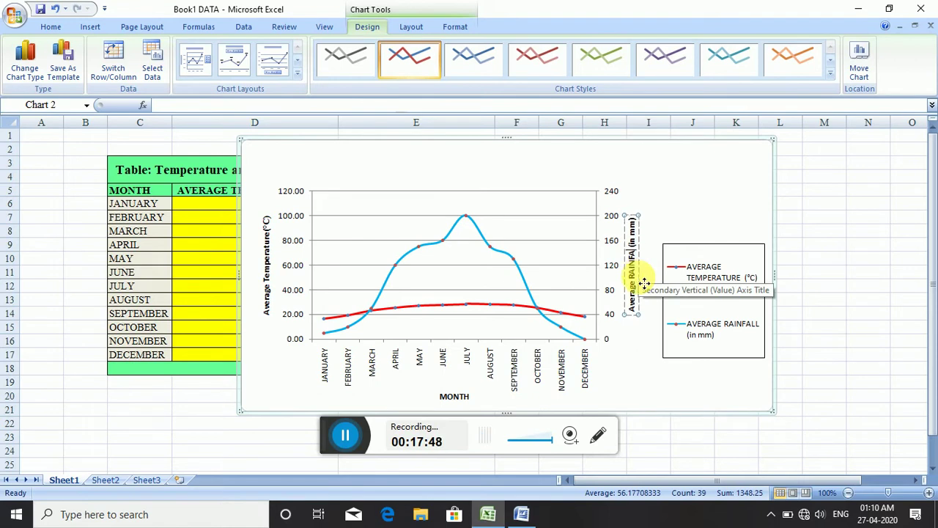
key(BackSpace)
key(BackSpace)
key(BackSpace)
key(BackSpace)
key(BackSpace)
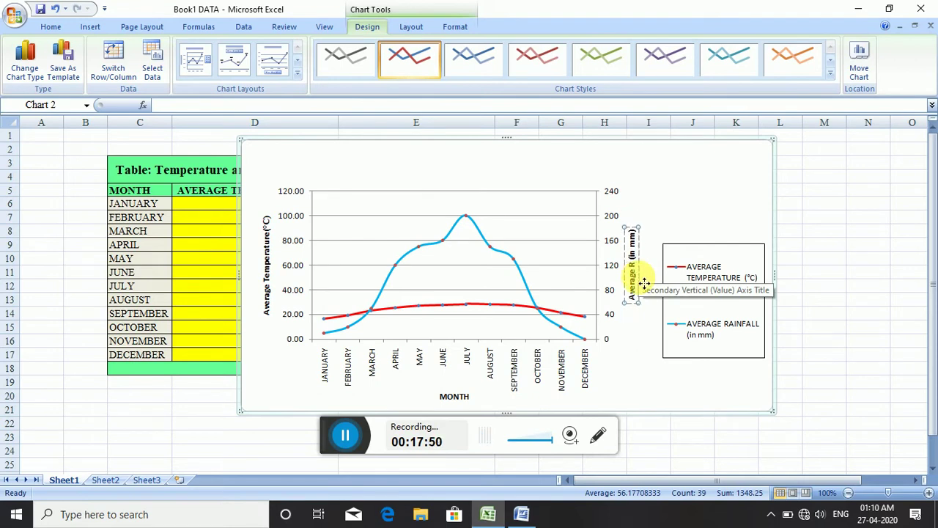
text(ain)
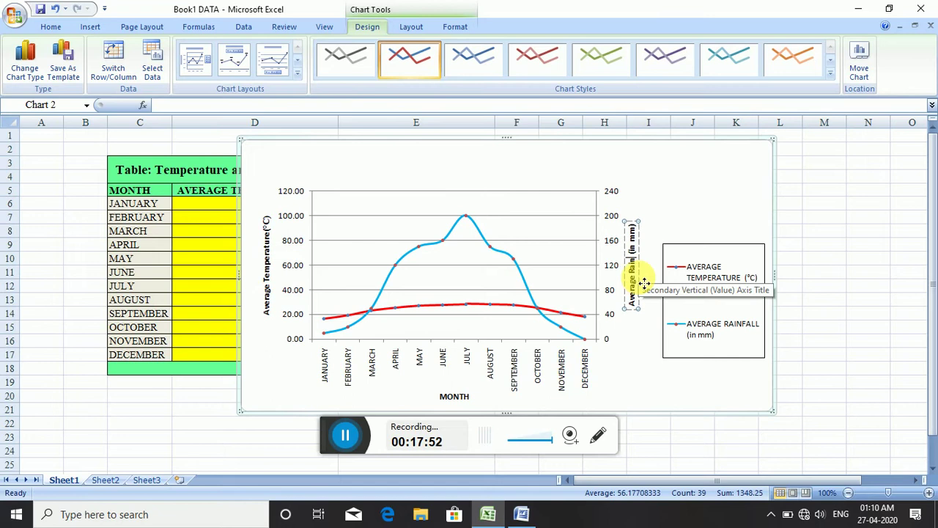
text(fall)
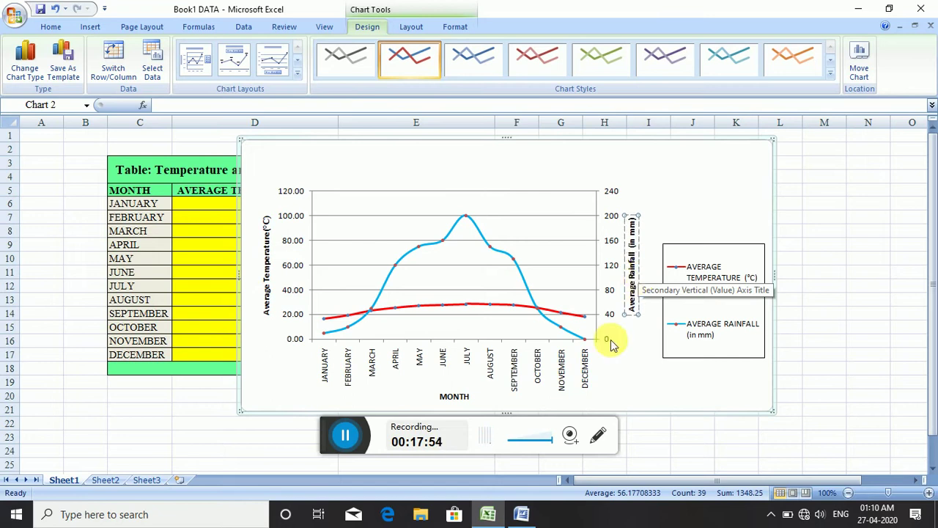
click(616, 353)
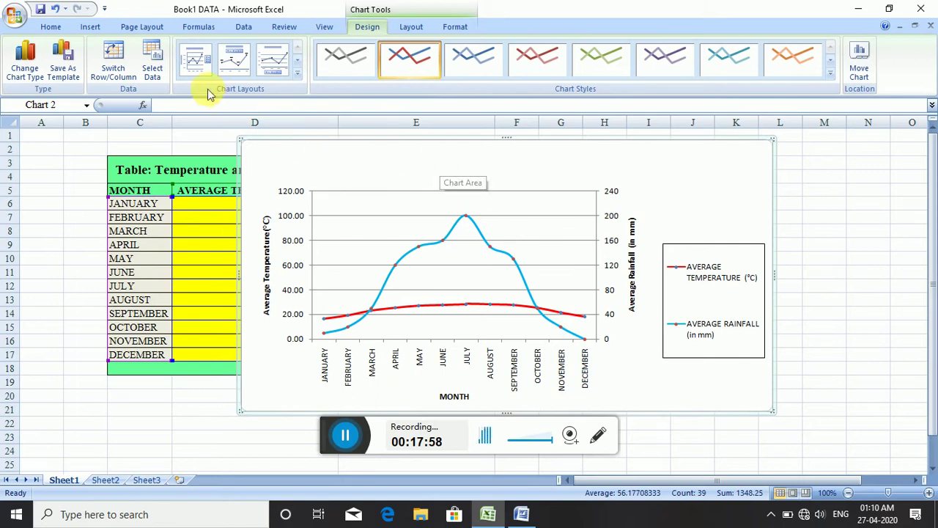
click(411, 26)
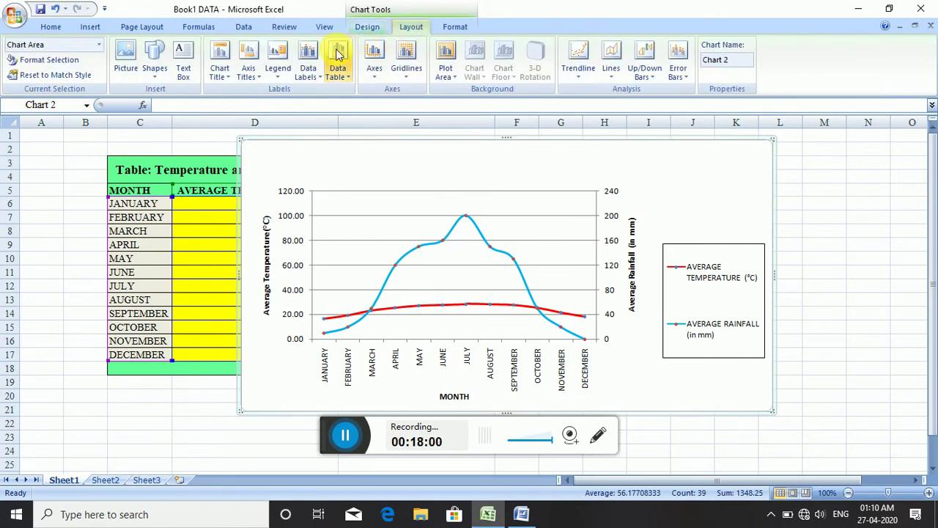
click(220, 69)
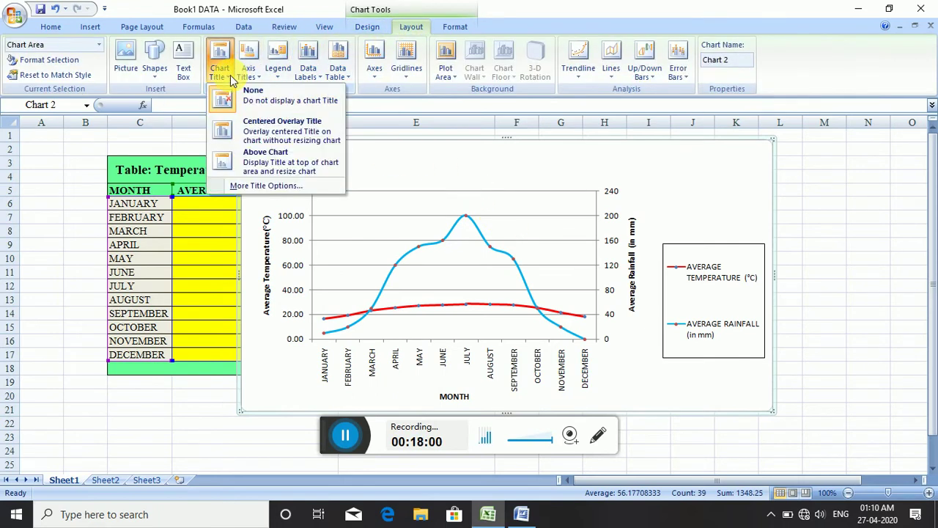
- Place a chart title above the chart and replace its text with OMBROTHERMIC DIAGRAM
click(272, 161)
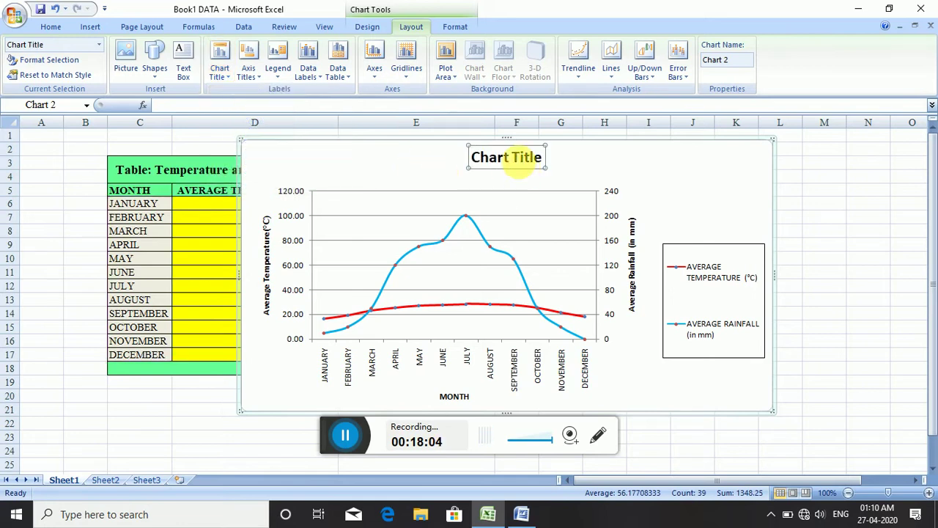
click(532, 163)
key(BackSpace)
key(BackSpace)
key(BackSpace)
key(BackSpace)
key(BackSpace)
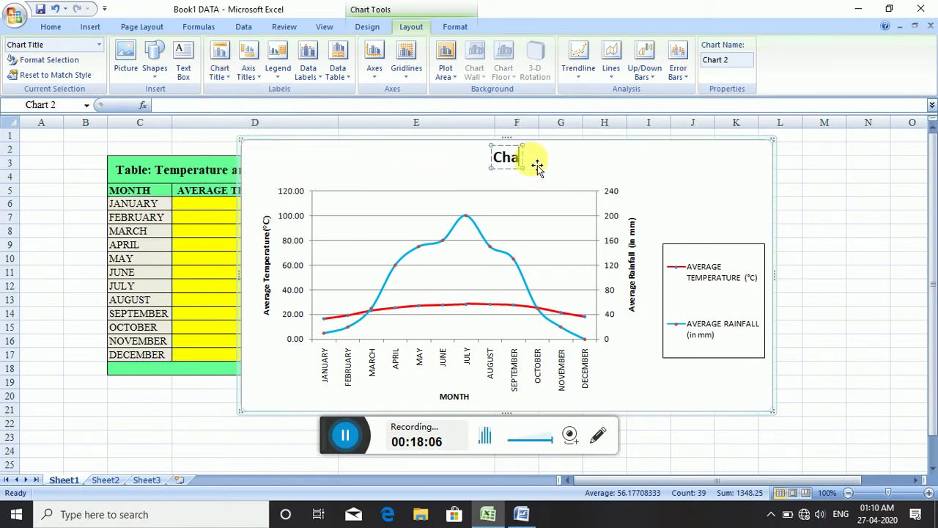
key(BackSpace)
key(BackSpace)
key(BackSpace)
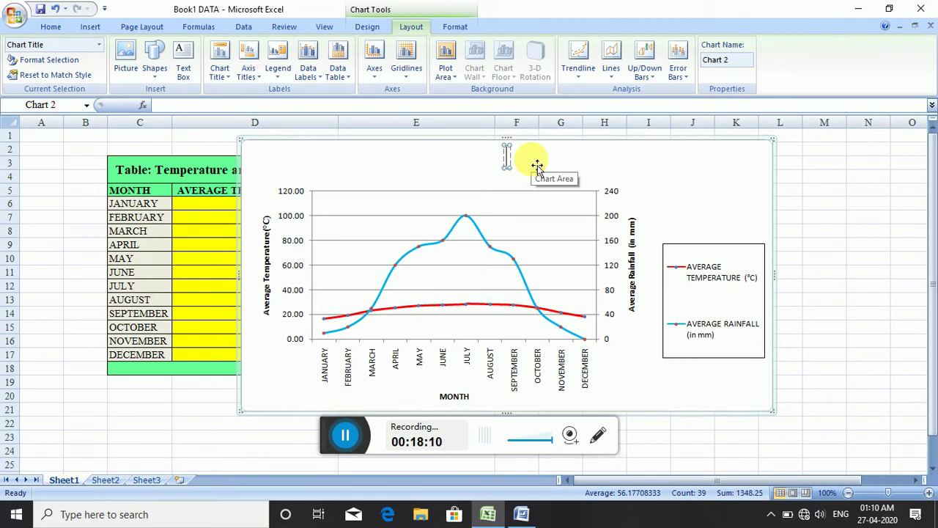
text(OMB)
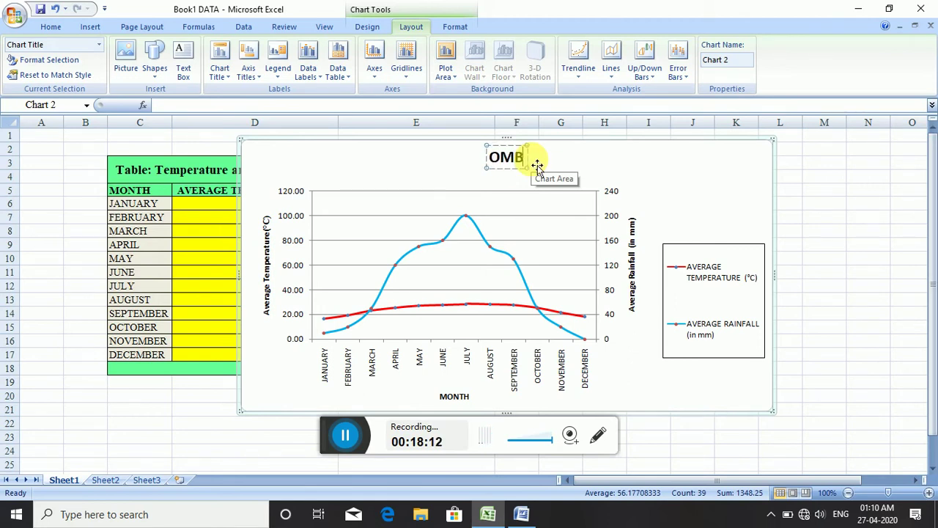
text(ROTHERM)
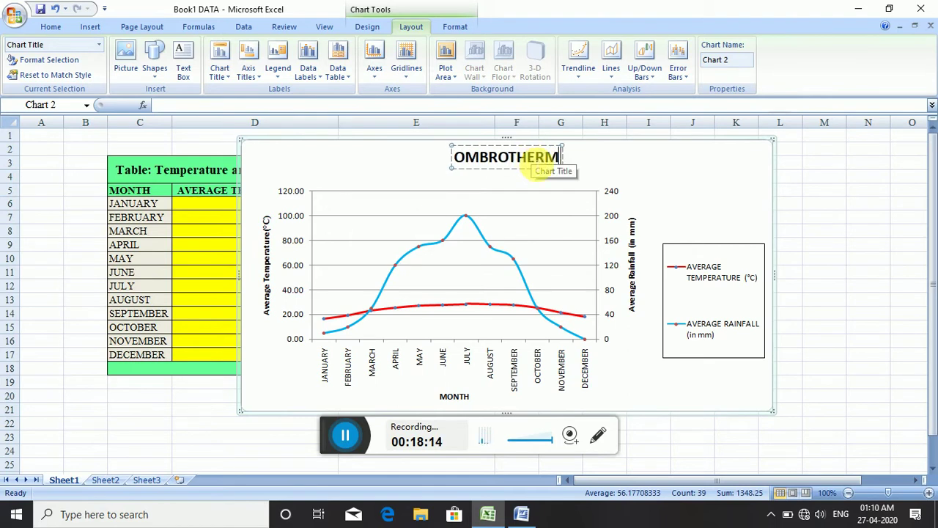
text(IC DI)
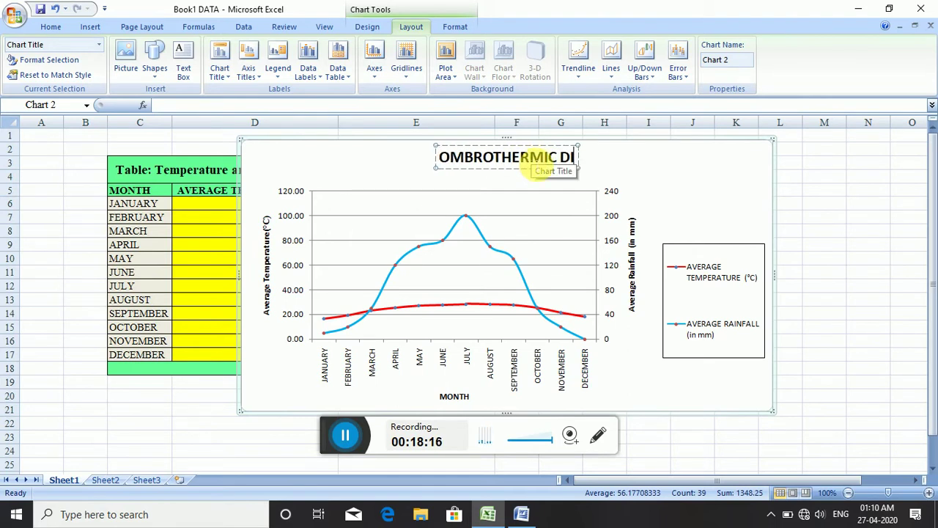
text(AG)
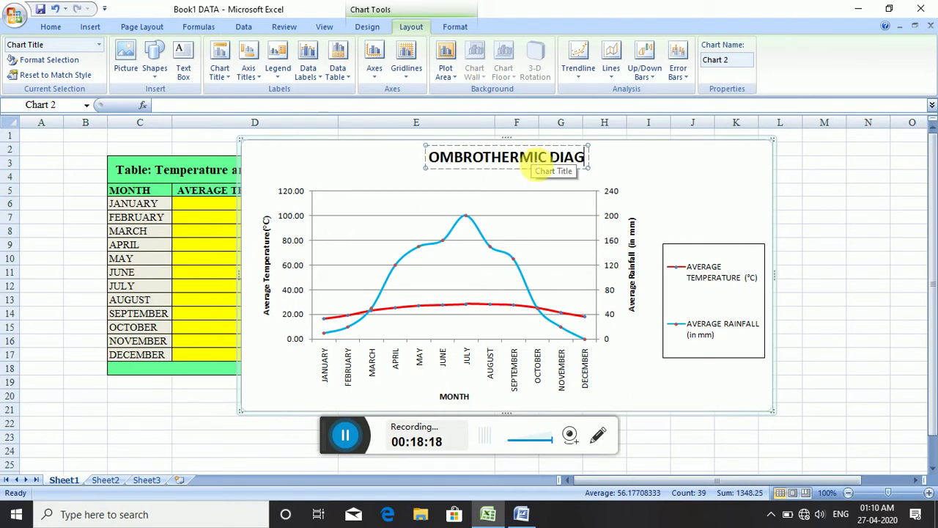
text(RAM)
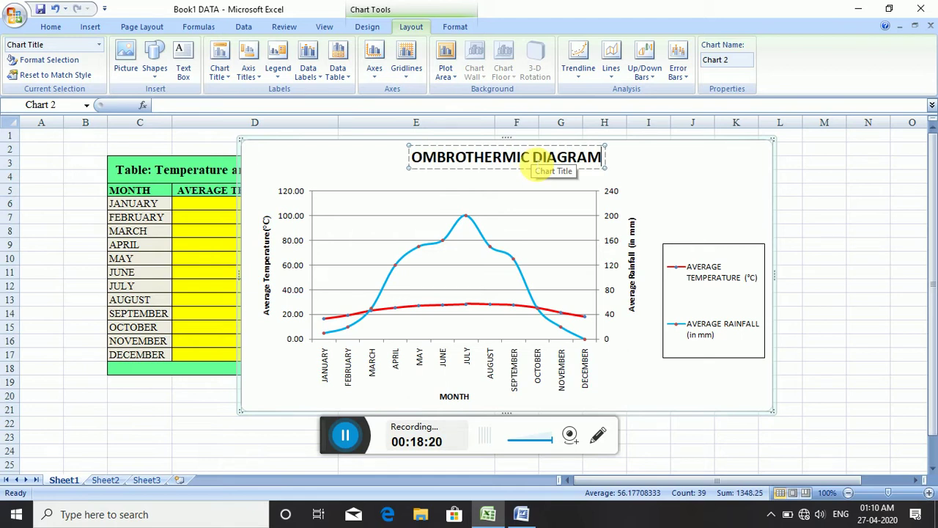
- Continue the title over new lines: SHOWING, then THE WET AND XERIC PERIOD OF BARPETA DISTRICT, ASSAM, 2017
key(Return)
text(SH)
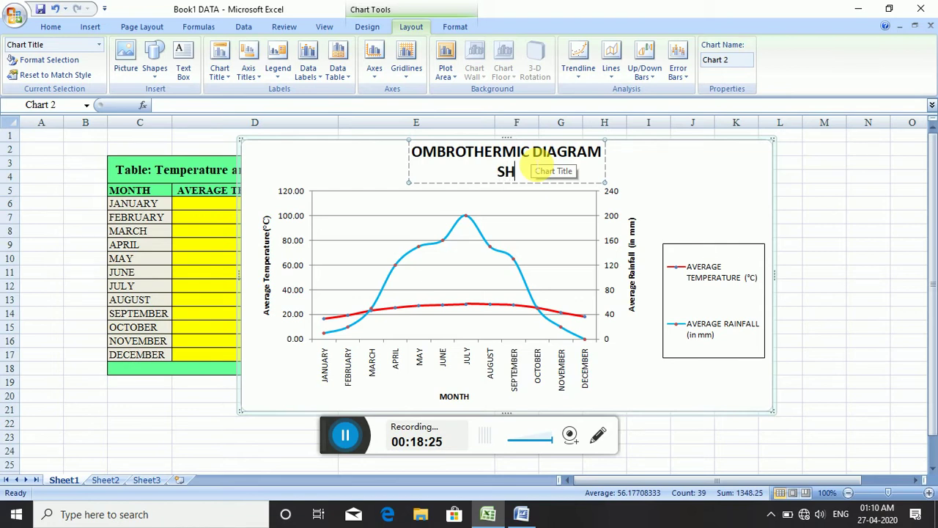
text(O)
text(WING)
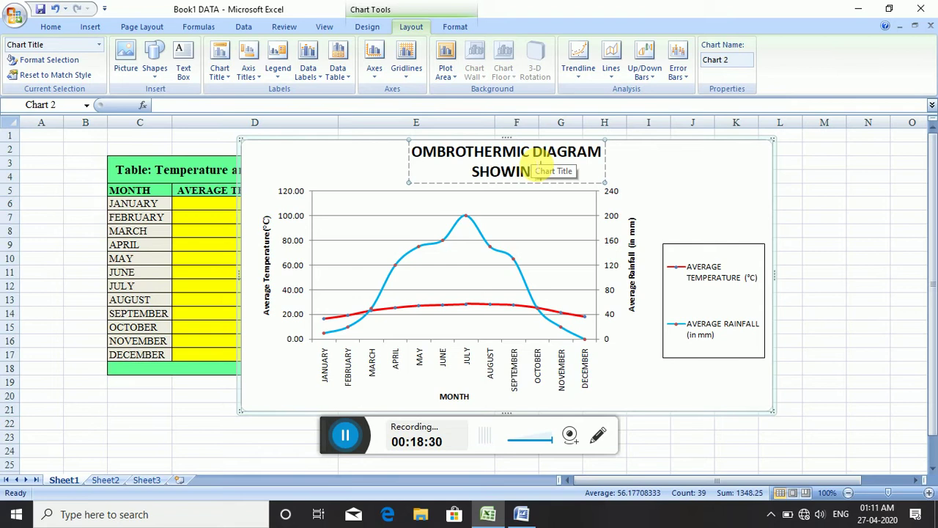
key(Return)
text(THE)
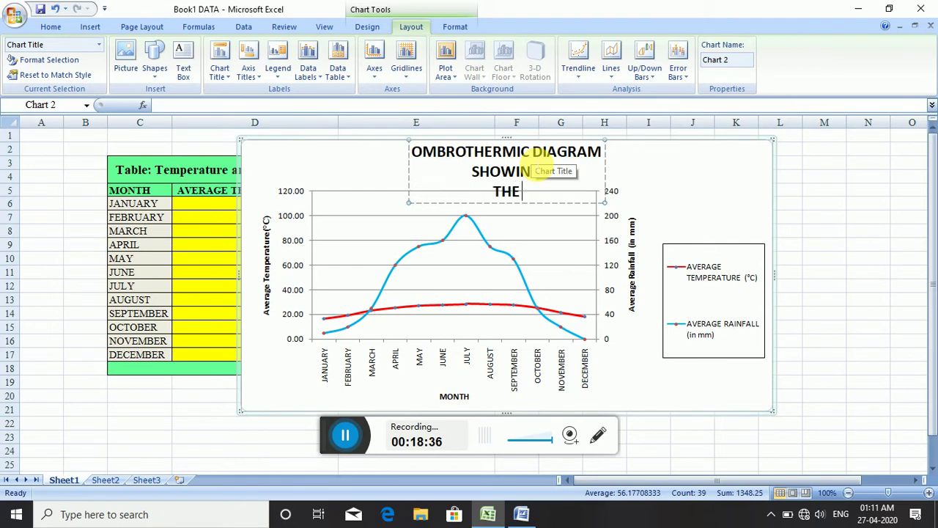
text(WE)
text(T AN)
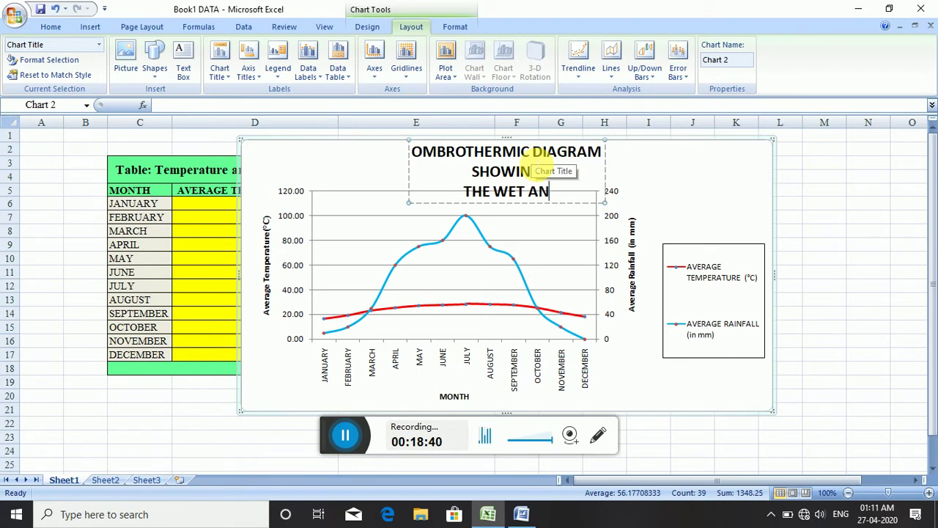
text(D XE)
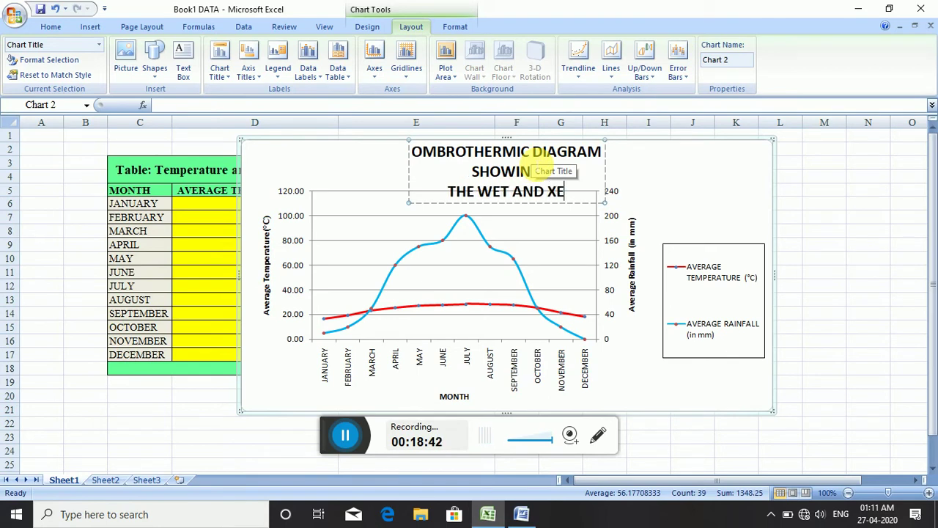
text(RIC P)
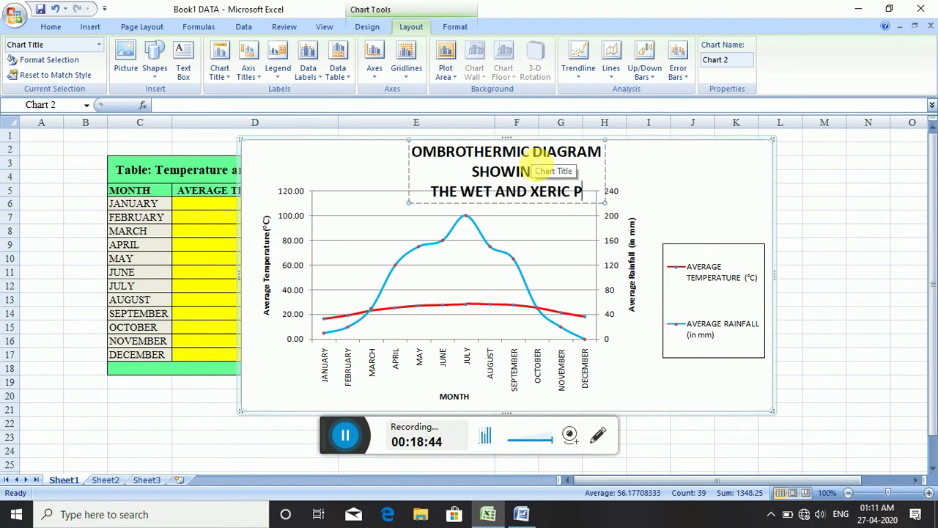
text(ERIO)
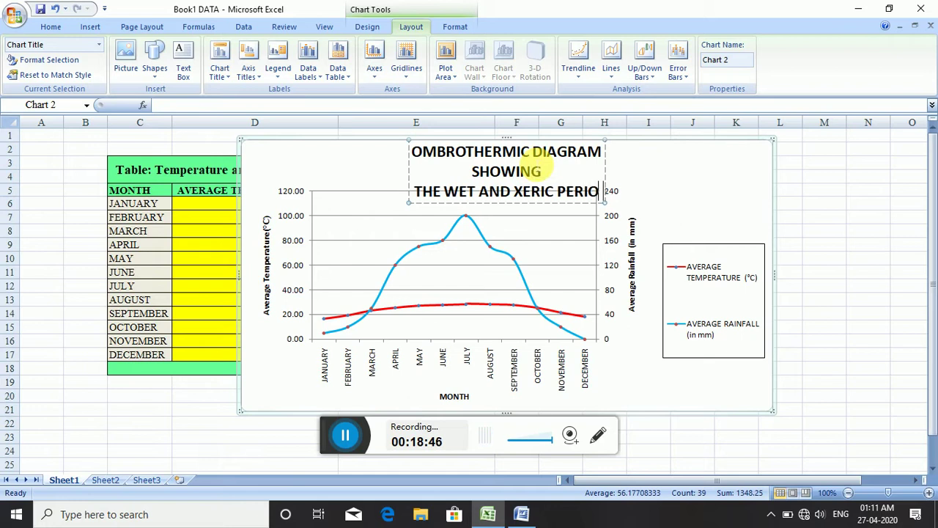
text(D)
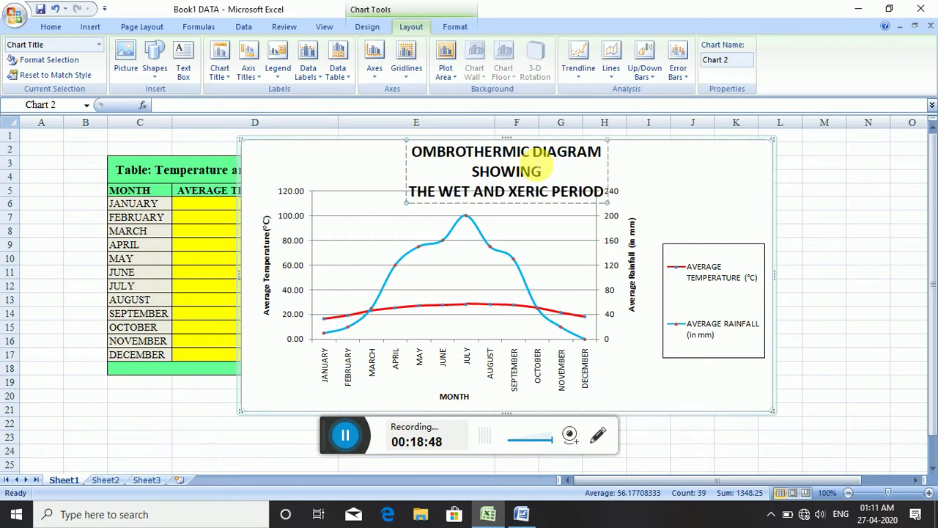
text( OF)
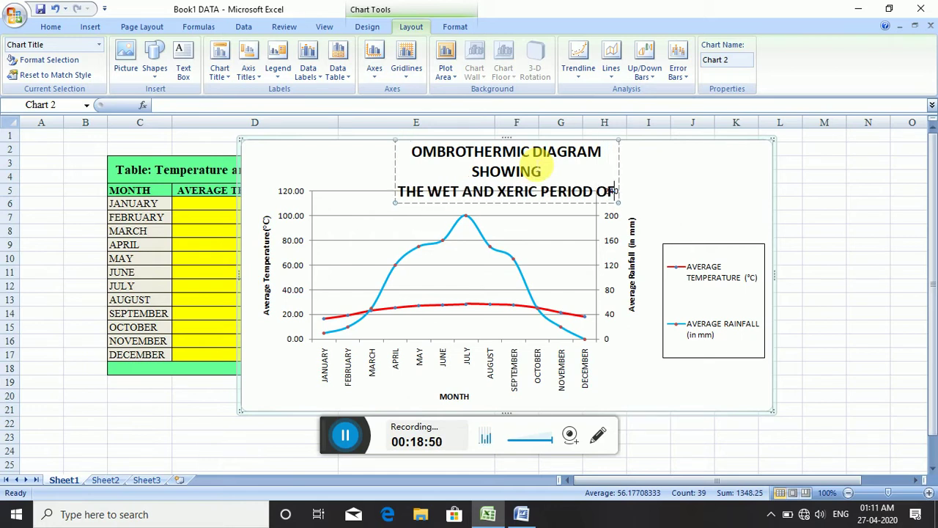
text( BAR)
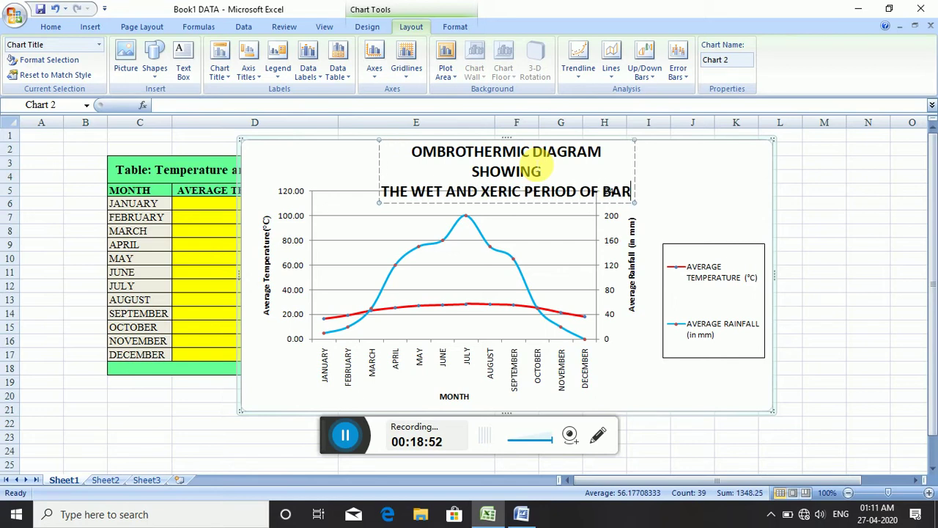
text(PETA)
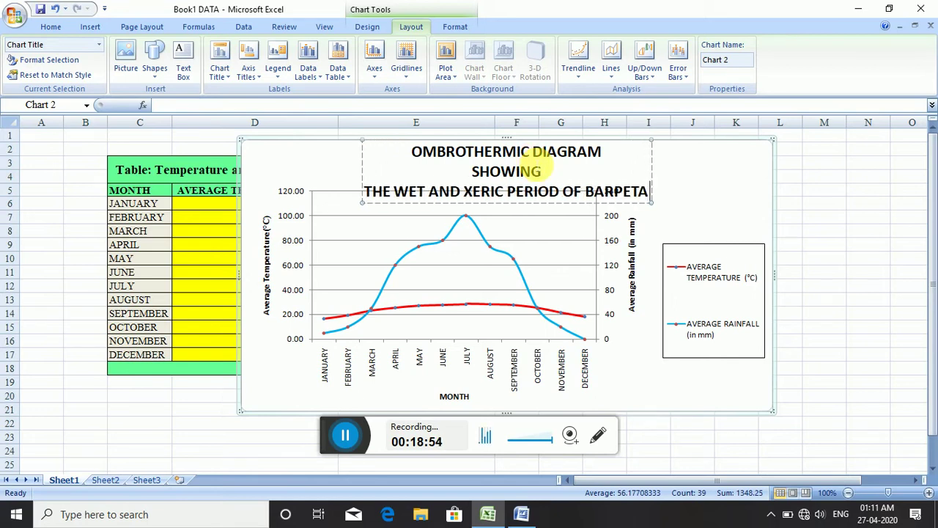
text( DISTR)
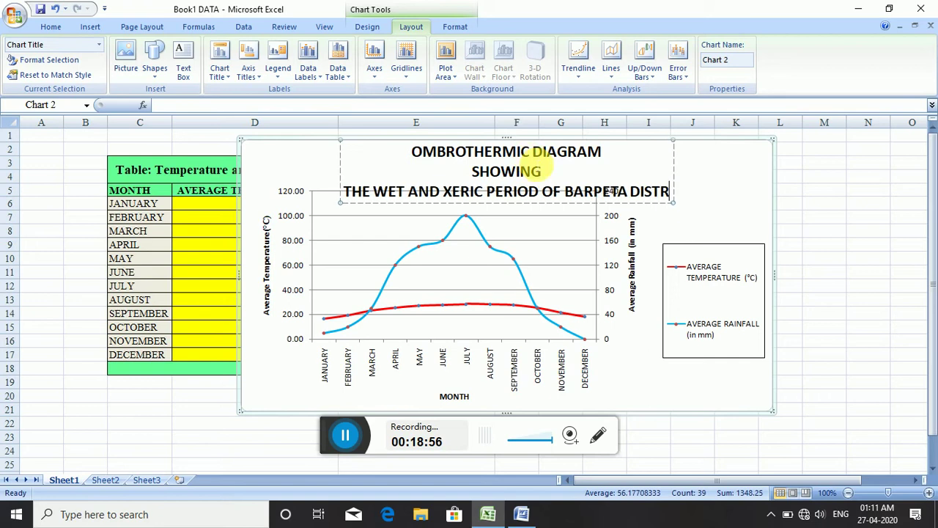
text(ICT)
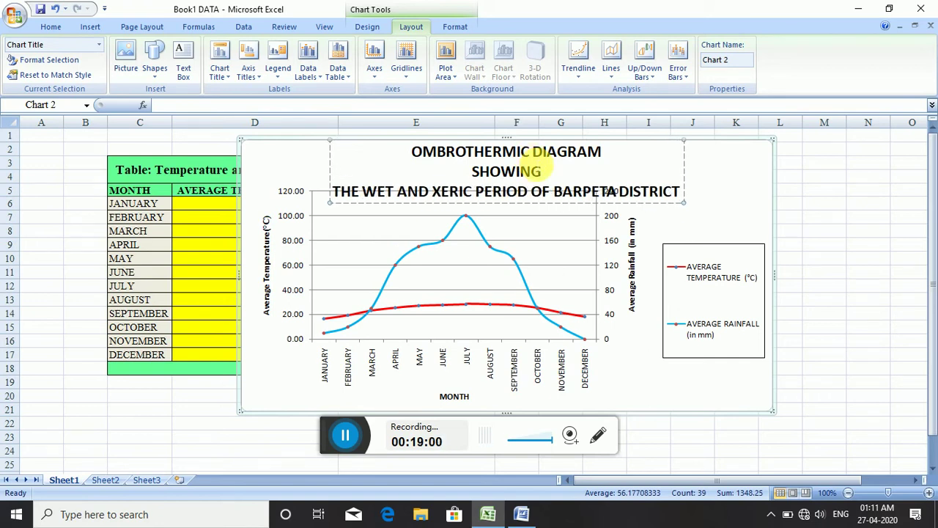
text( ,)
key(BackSpace)
key(BackSpace)
text(, )
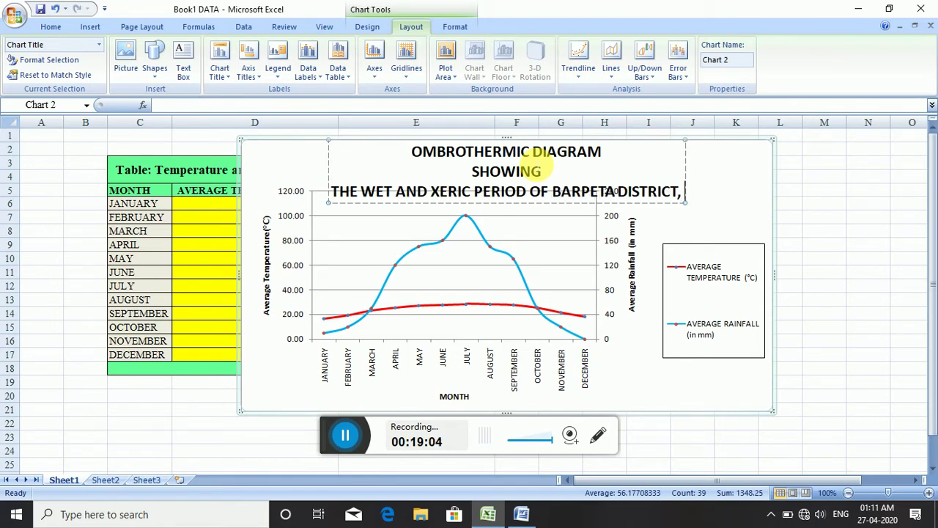
text(ASSAM)
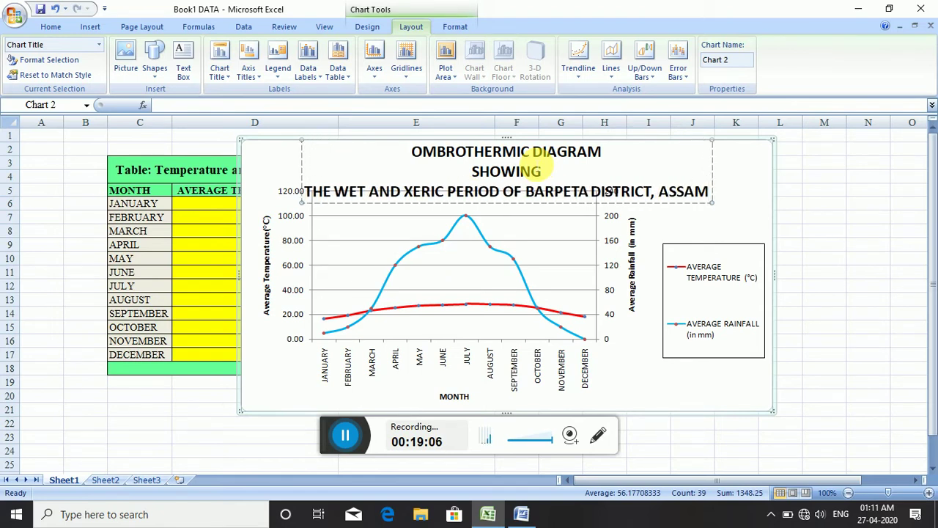
text(, 2017)
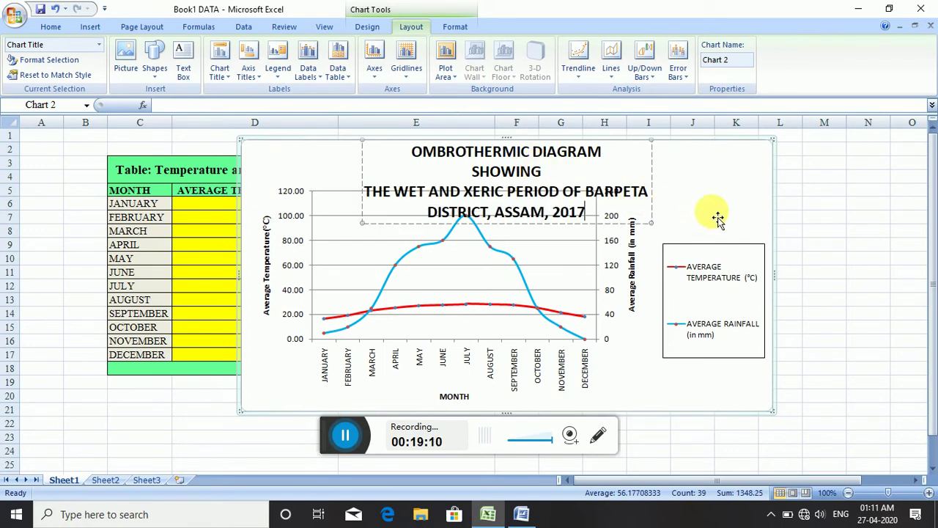
click(708, 184)
click(551, 165)
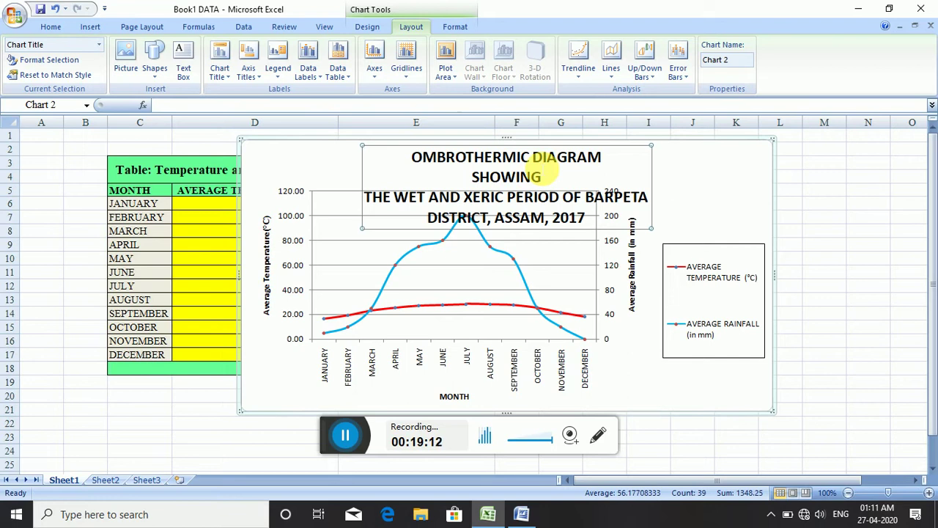
- Format the entire chart title in Times New Roman at 10.5 pt, down from 18 pt
click(51, 28)
click(172, 51)
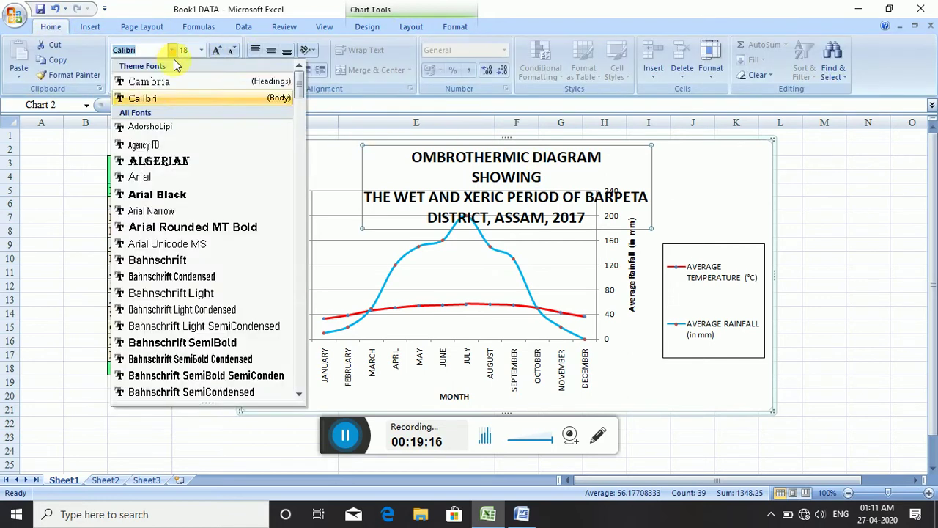
text(t)
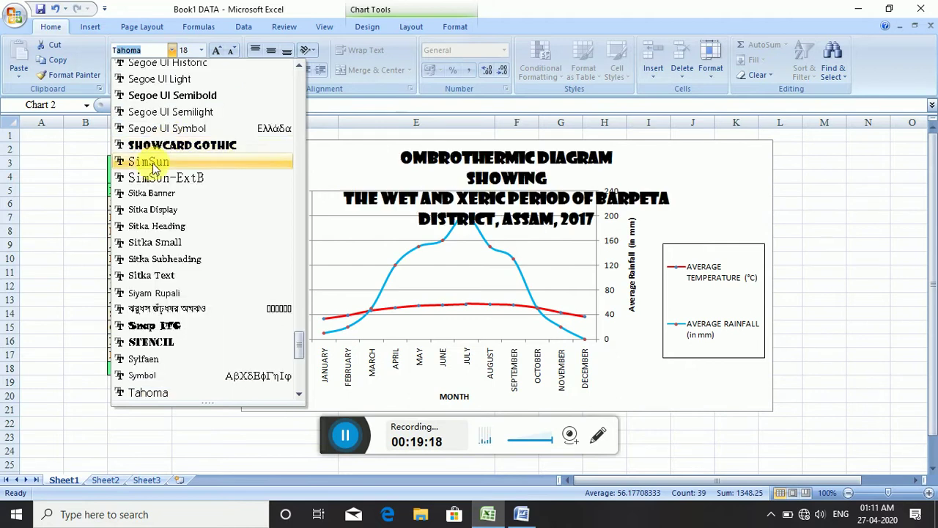
scroll(176, 235, down, 4)
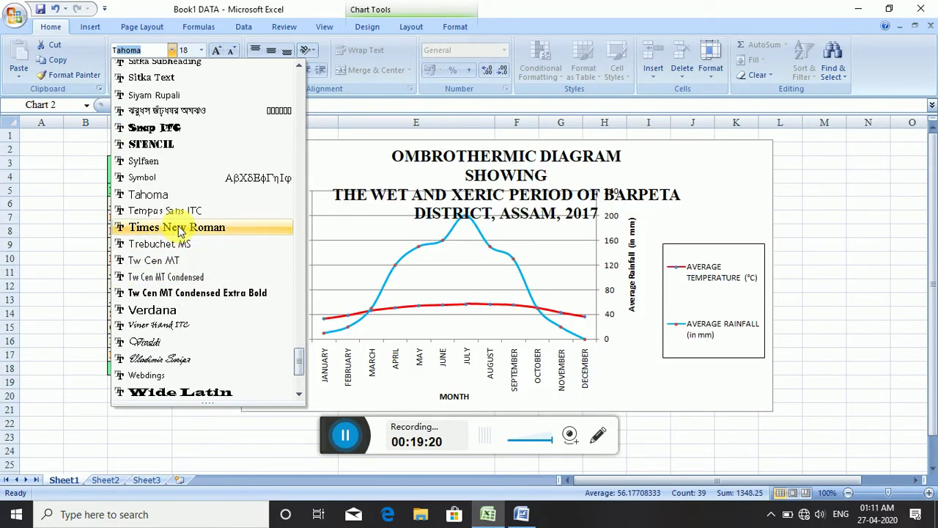
click(180, 228)
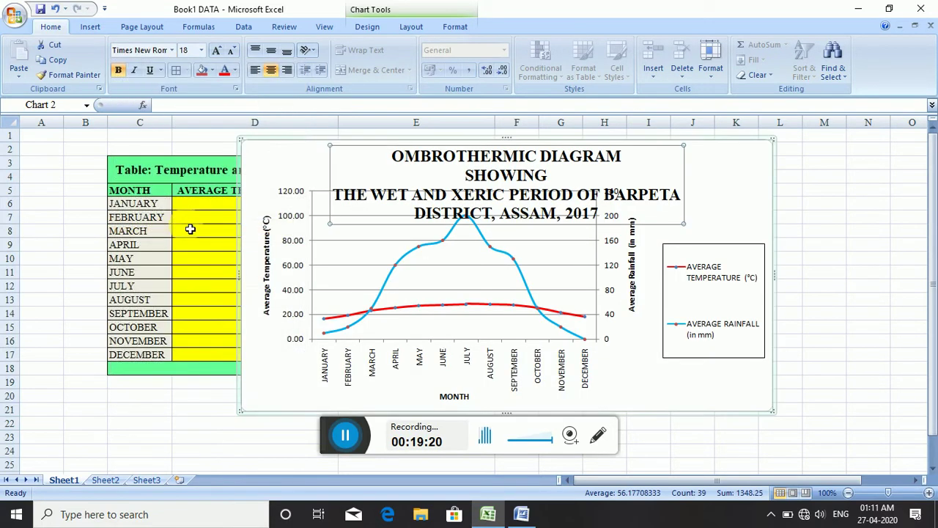
click(233, 50)
click(233, 50)
click(233, 49)
click(233, 50)
click(233, 50)
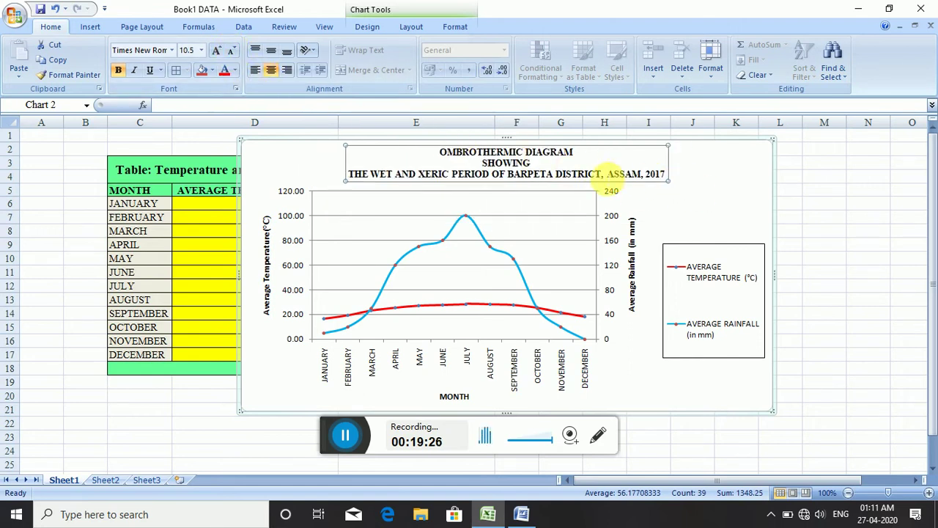
- Shrink the word 'SHOWING' in the chart title to 6 pt
click(601, 187)
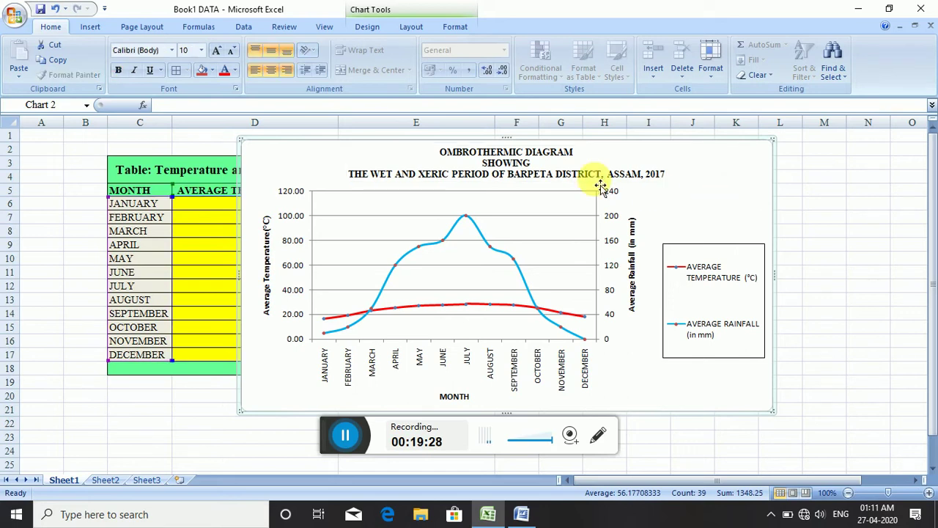
click(541, 160)
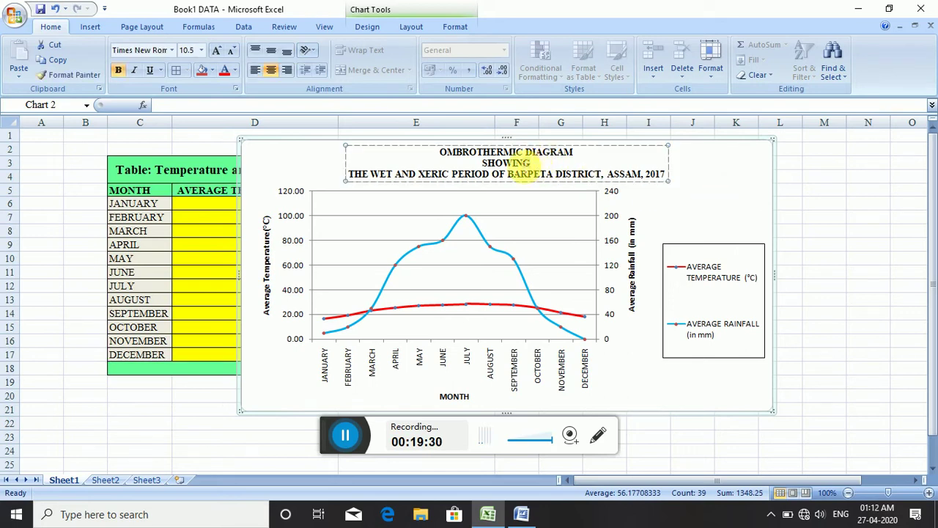
drag(532, 163, 481, 163)
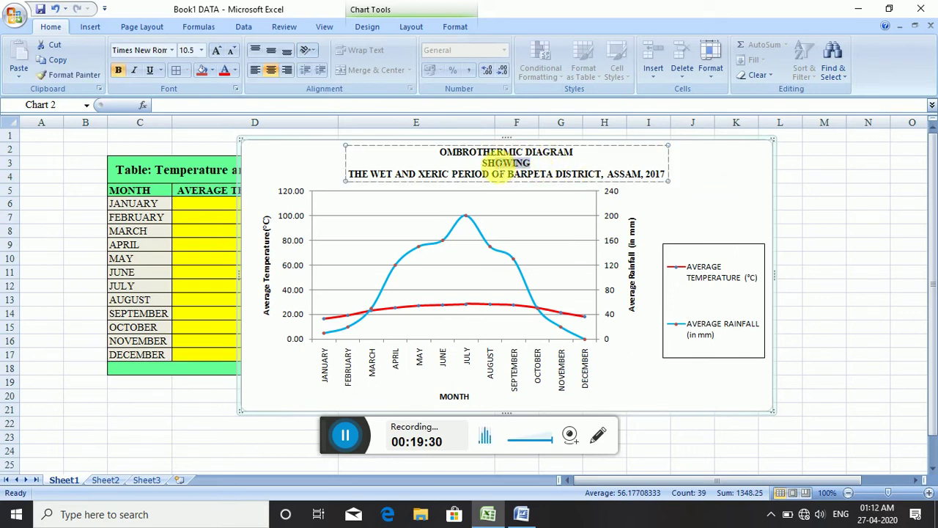
click(231, 54)
click(231, 54)
click(232, 54)
click(232, 54)
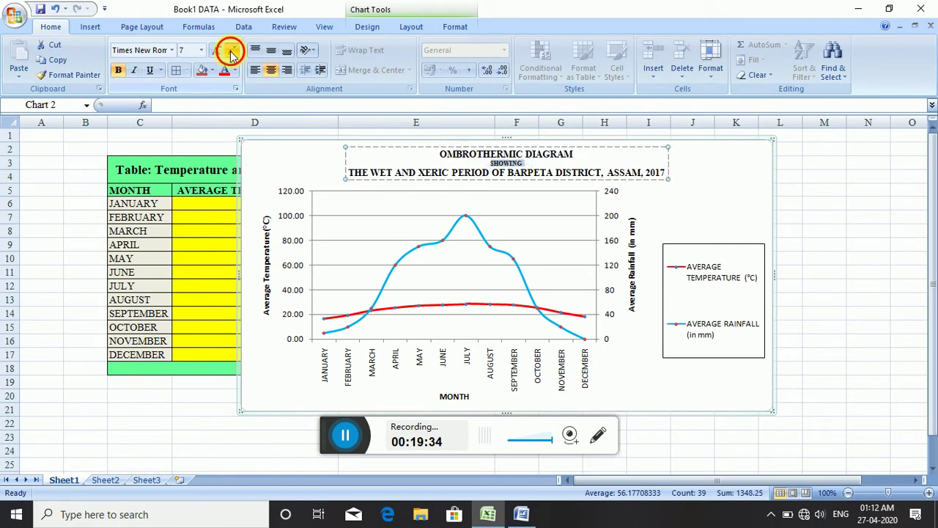
click(232, 54)
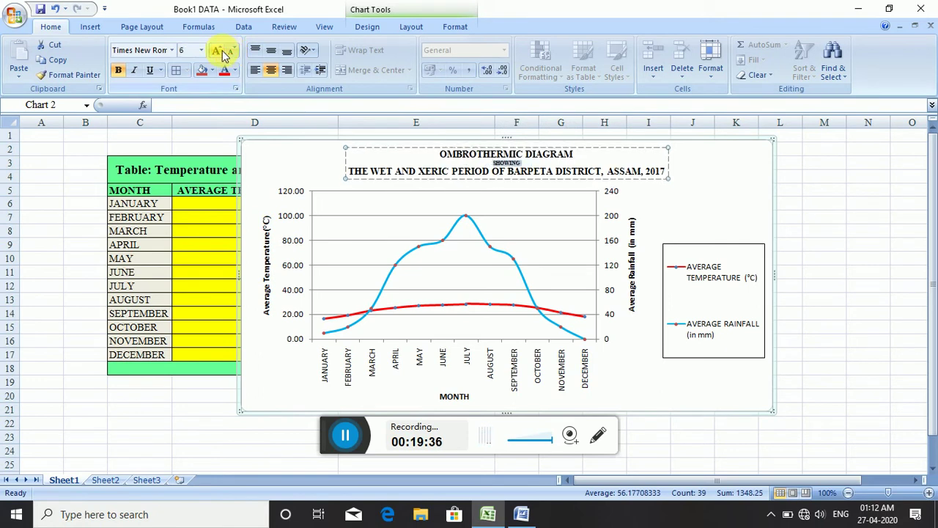
click(706, 209)
click(652, 172)
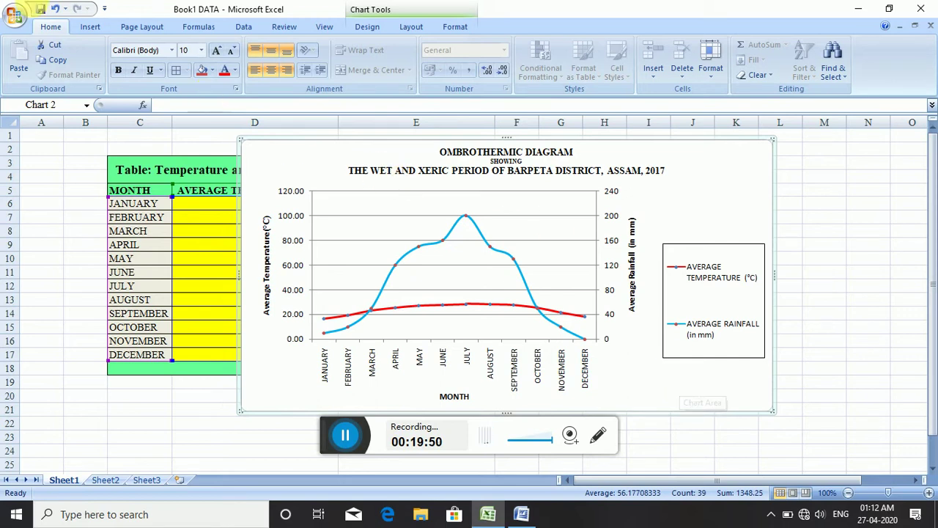
- Pick the Text Box shape from Insert > Shapes to draw below the legend
click(91, 28)
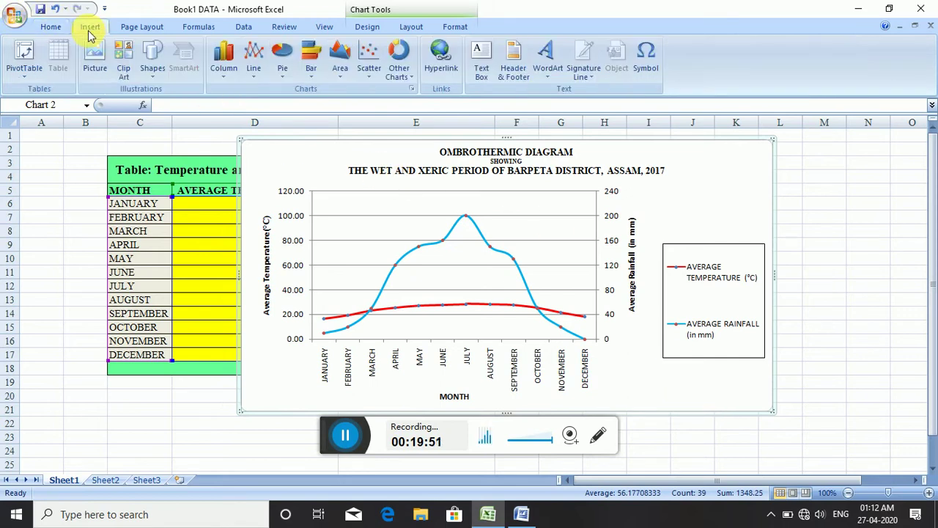
click(151, 64)
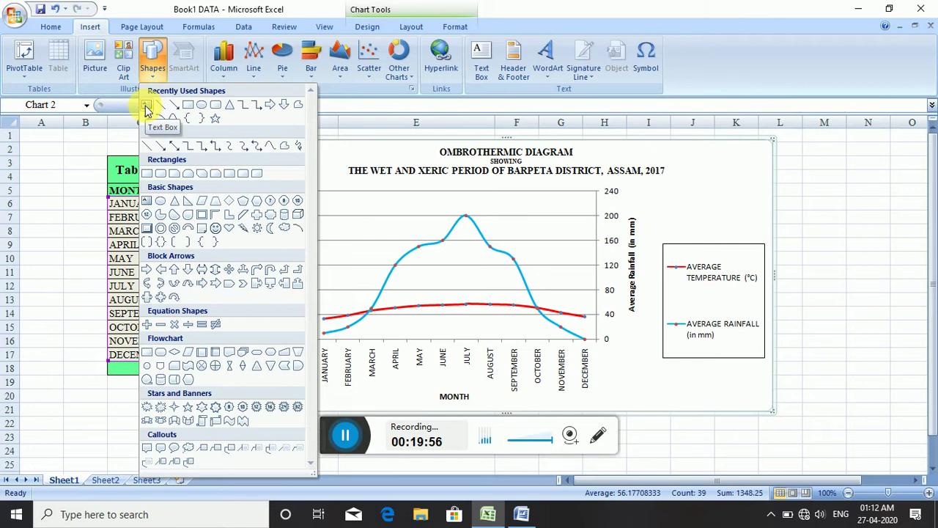
click(146, 106)
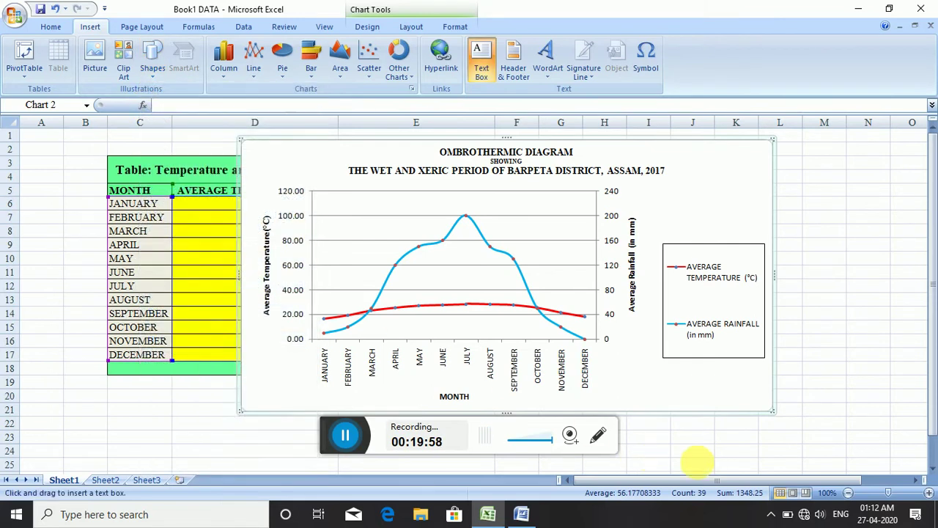
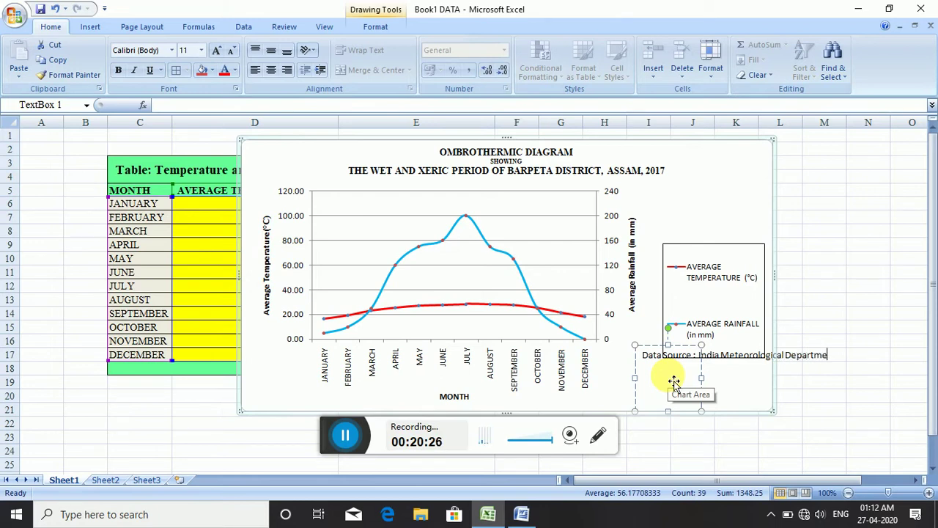
- Widen the 'Data Source : India Meteorological Department' note on both sides and drag it below the plot area
click(740, 376)
click(785, 355)
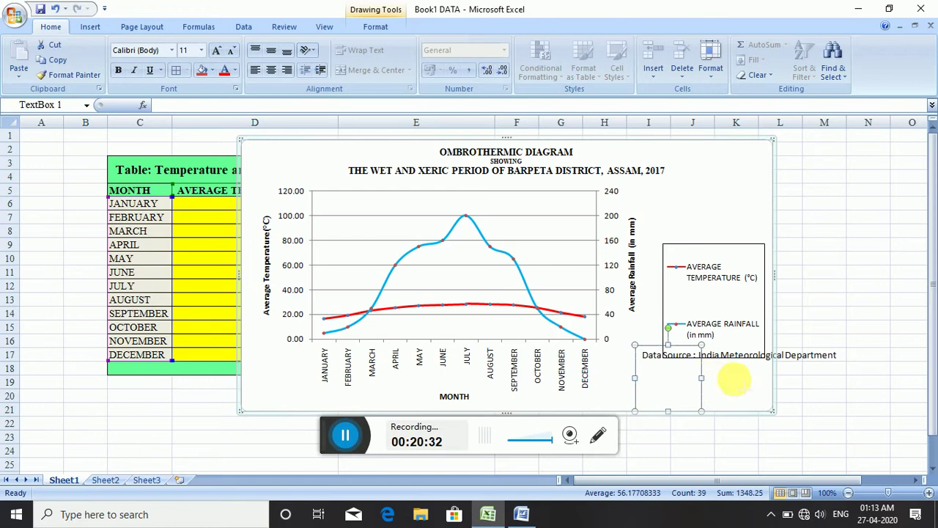
drag(701, 378, 773, 378)
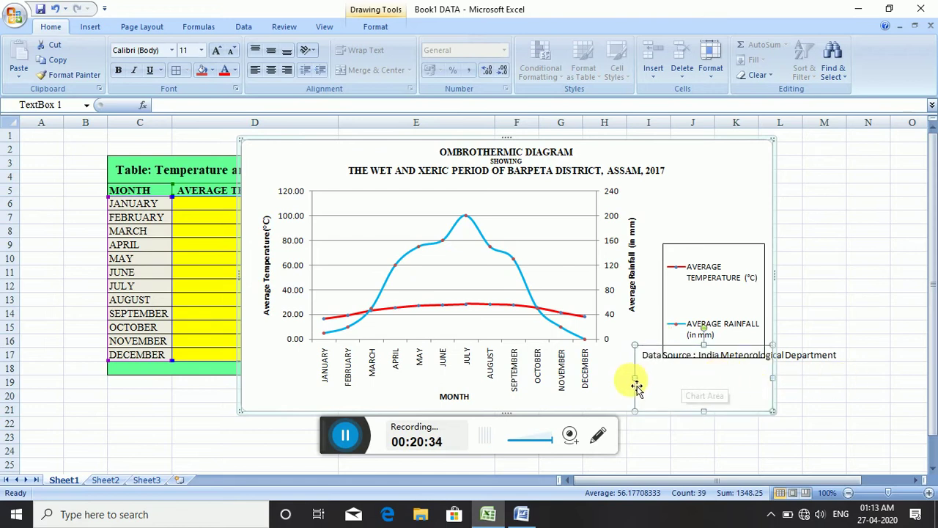
drag(635, 378, 543, 377)
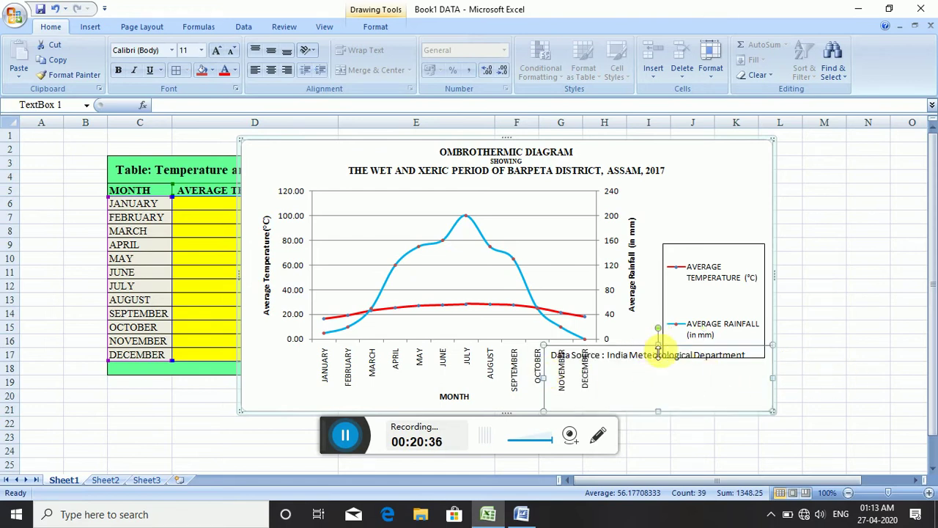
mouse_move(658, 352)
mouse_down()
mouse_move(660, 403)
mouse_move(658, 385)
mouse_up()
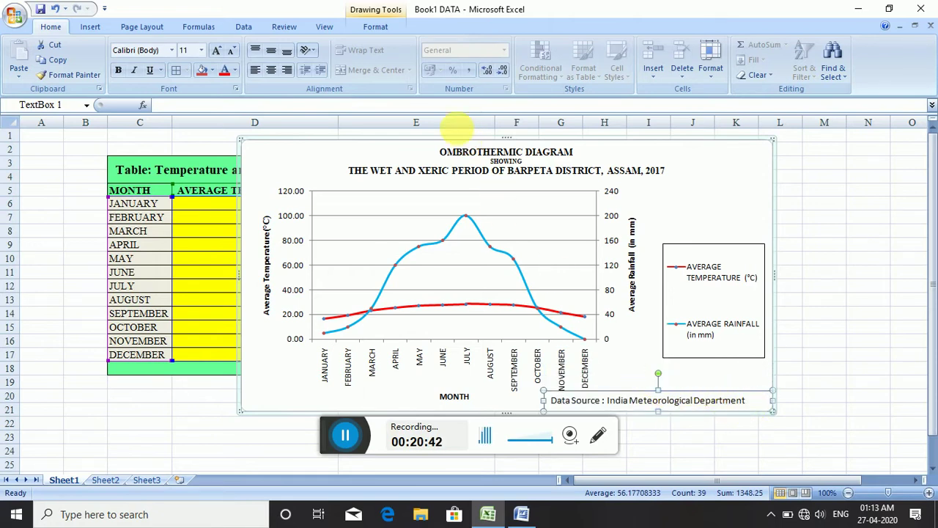
- Make the data source note bold and set it in Times New Roman
click(375, 28)
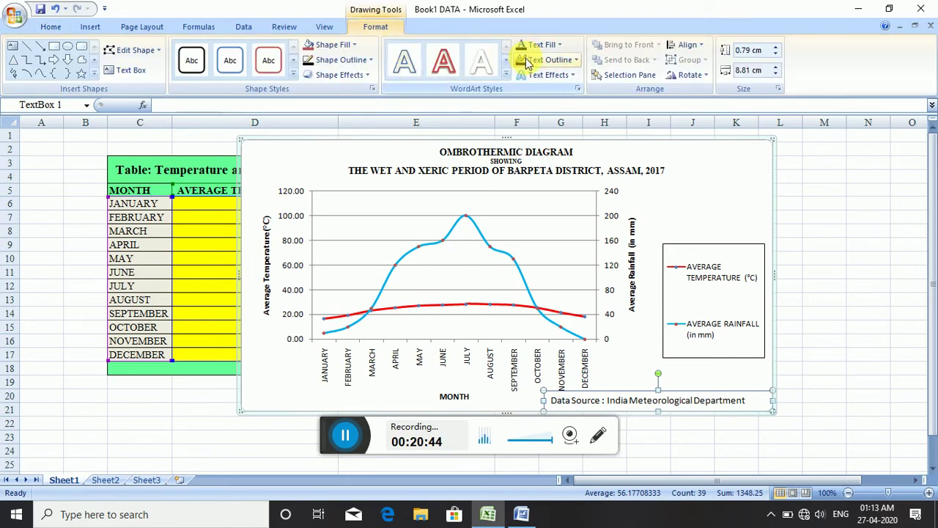
key(ctrl+b)
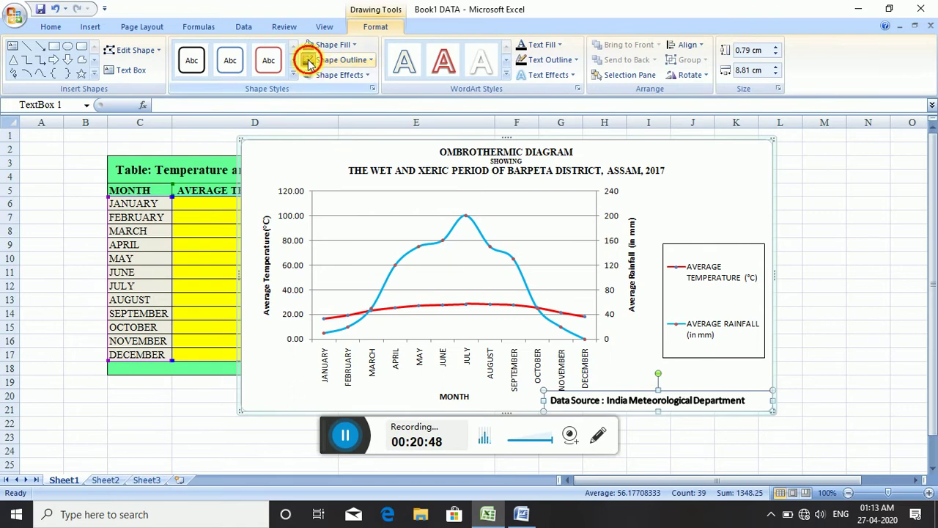
click(645, 372)
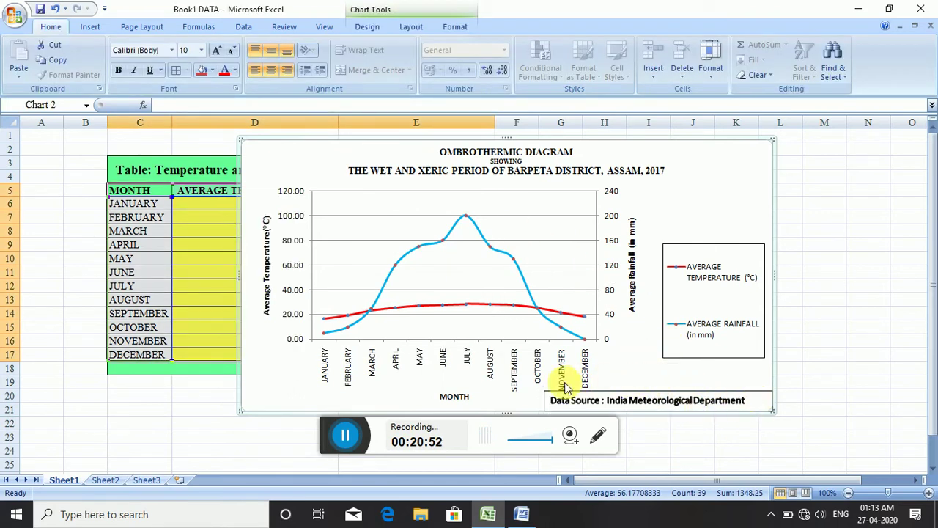
click(636, 411)
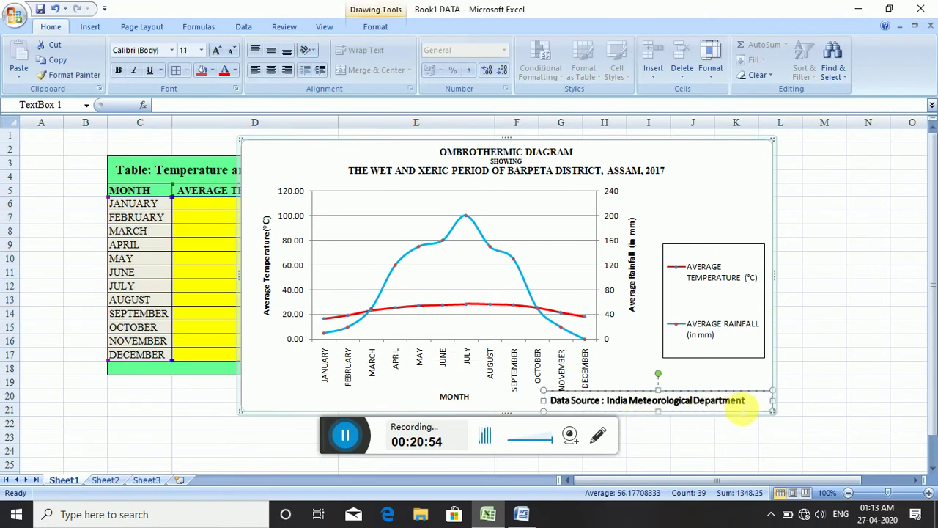
drag(754, 408, 520, 393)
click(720, 401)
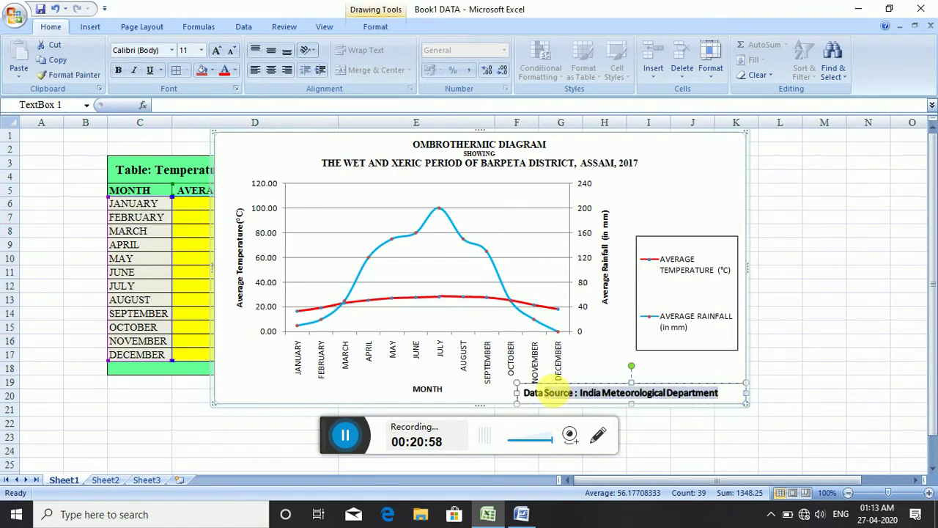
click(168, 56)
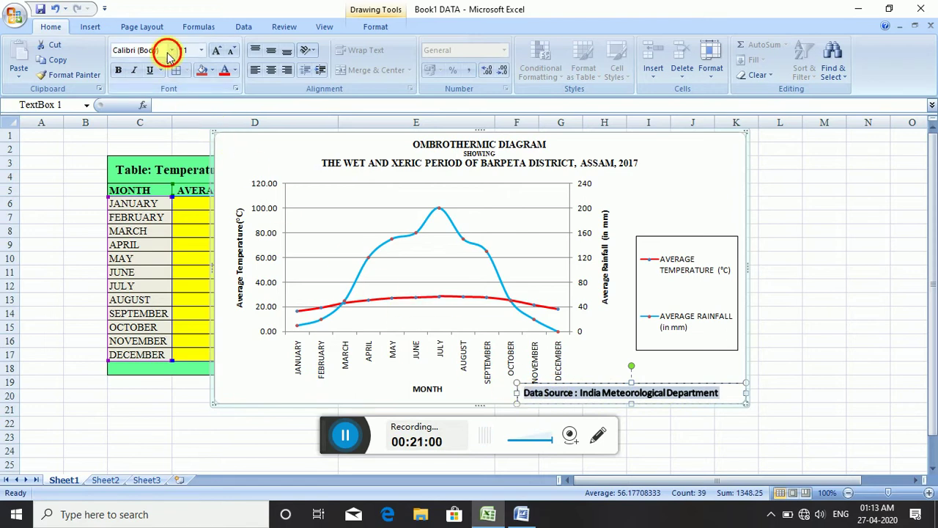
click(178, 126)
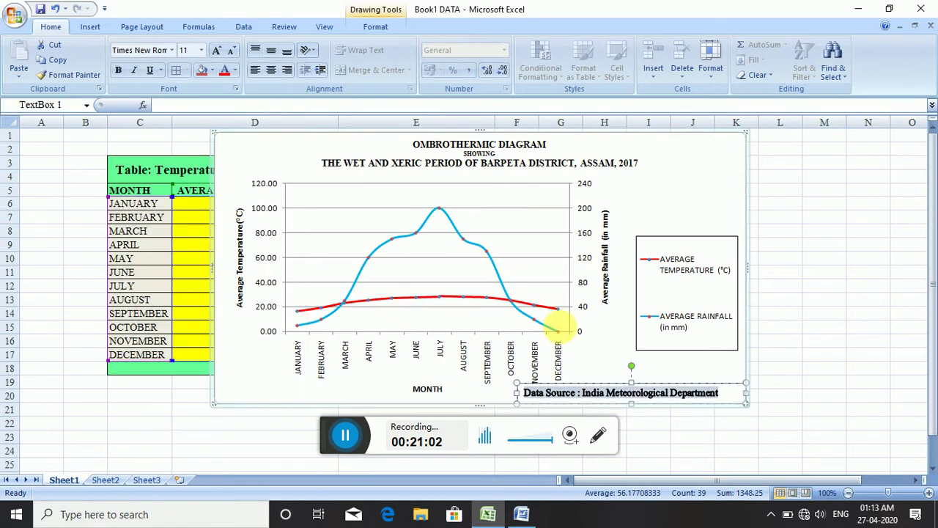
- Remove the text outline from the data source note
click(383, 27)
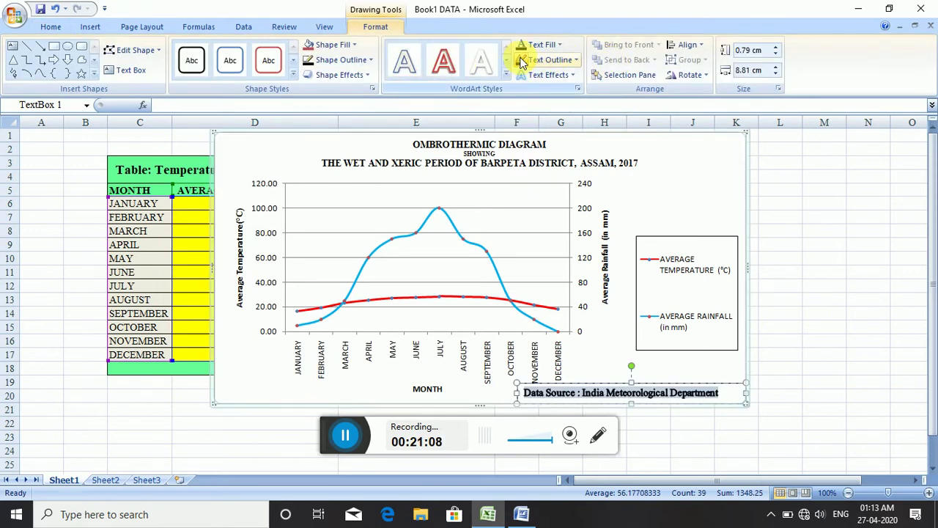
click(554, 59)
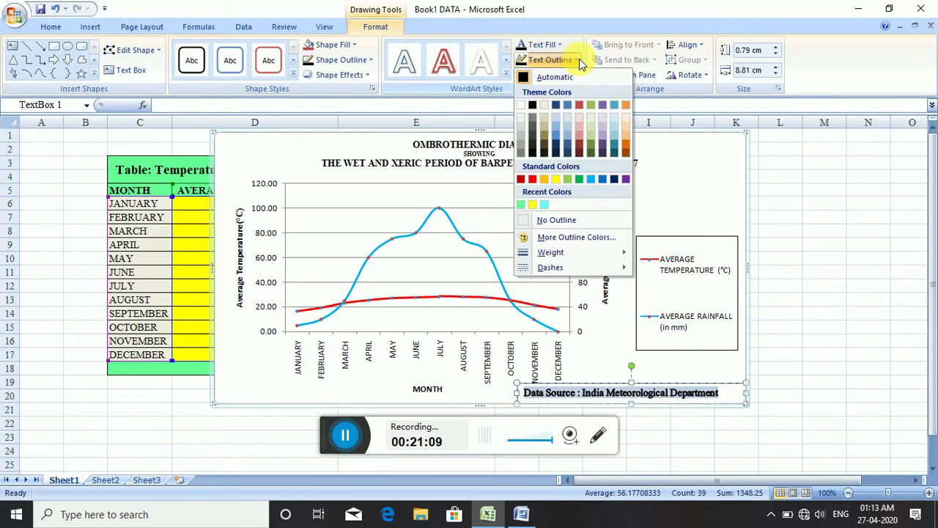
click(540, 224)
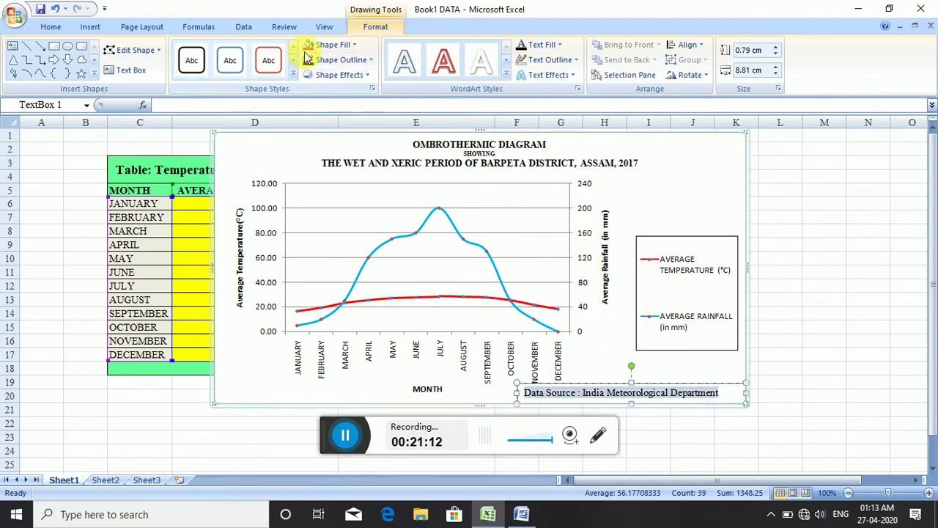
click(51, 27)
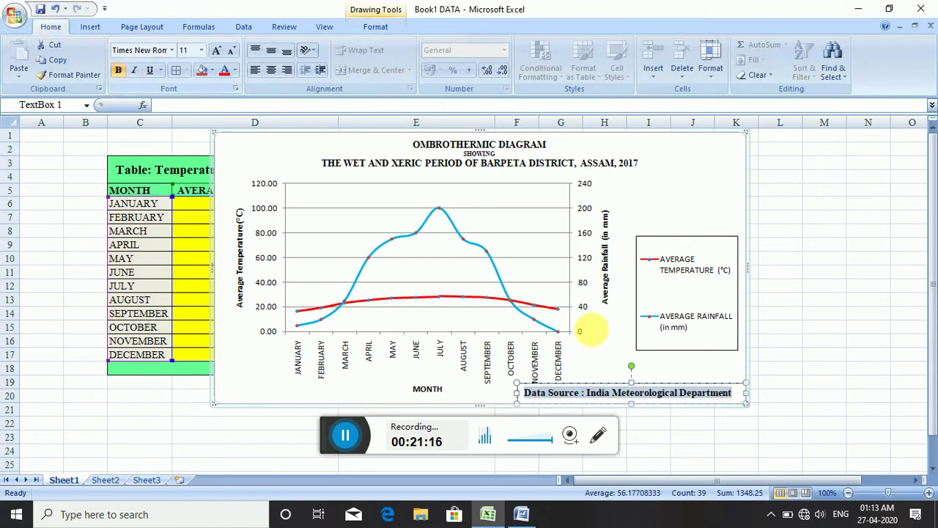
- Make the chart taller at the bottom and resize the data source box to fit
click(638, 370)
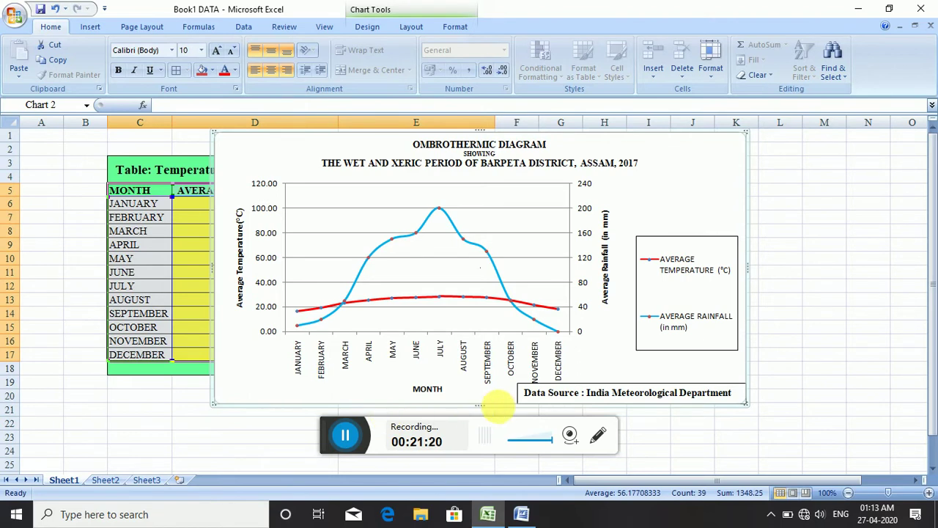
drag(482, 412, 565, 425)
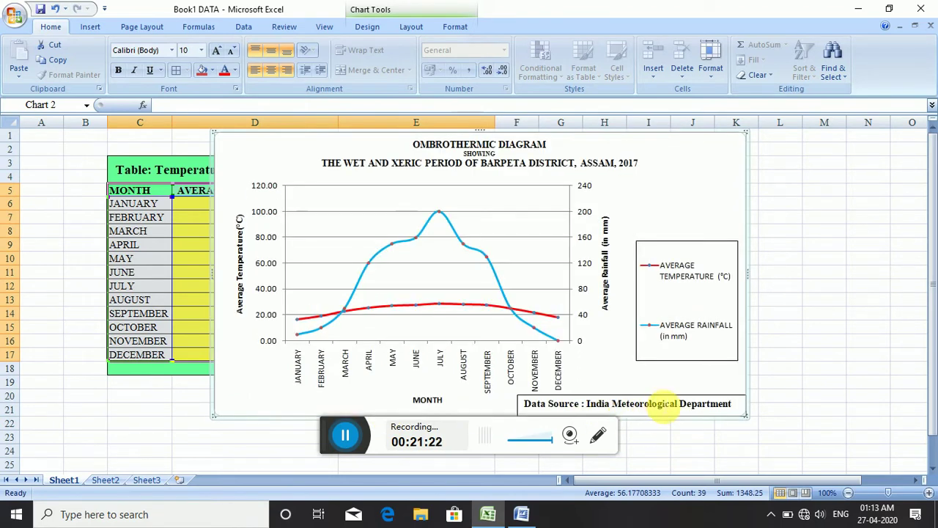
click(702, 409)
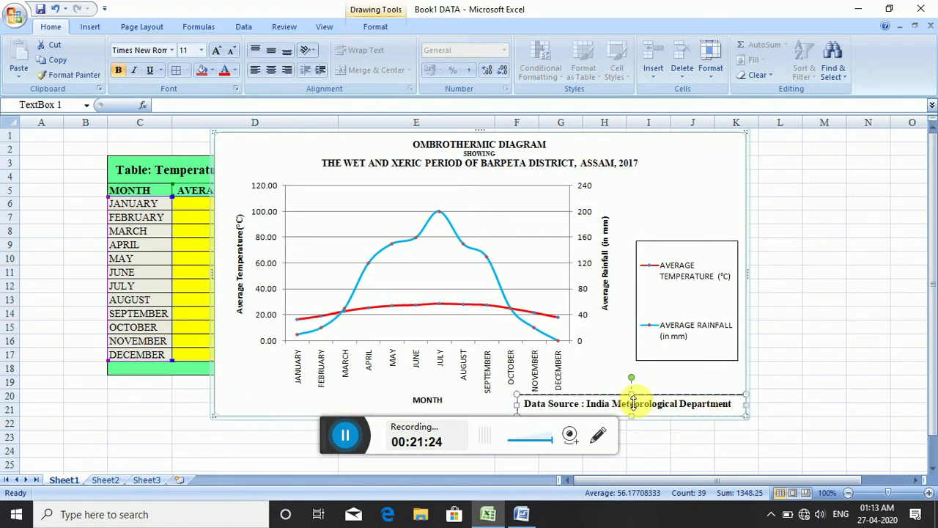
drag(631, 389, 631, 379)
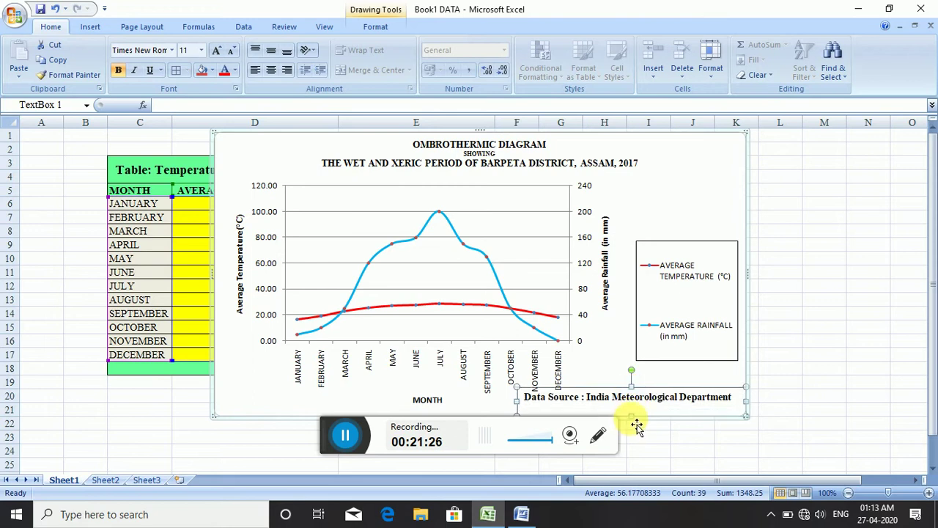
drag(635, 419, 634, 394)
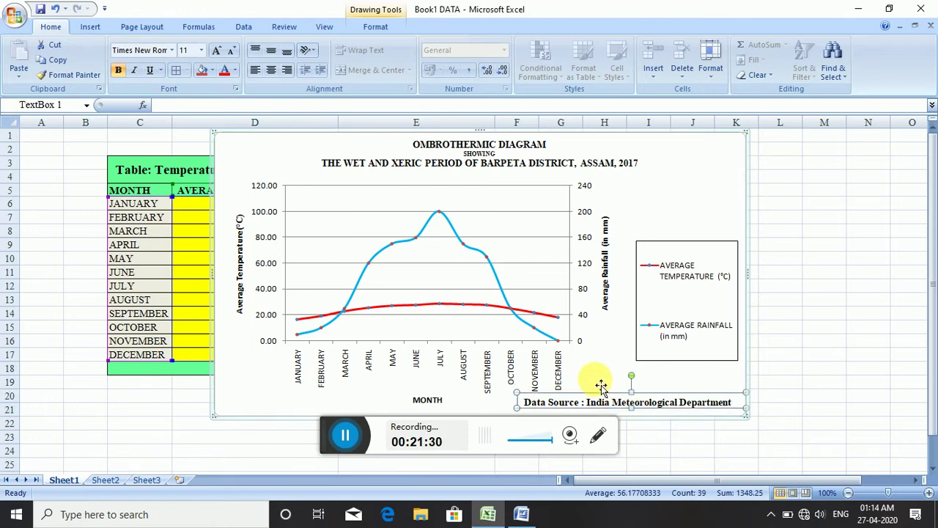
click(601, 386)
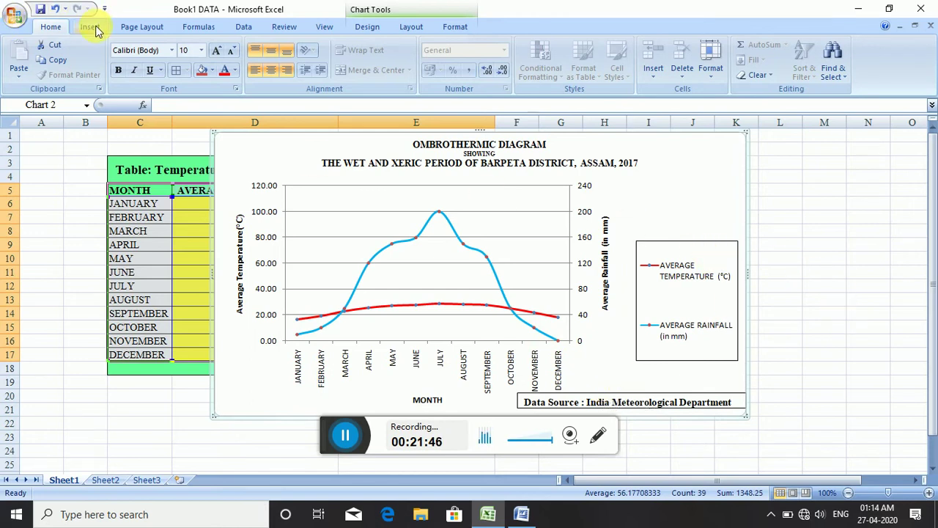
- Insert a new text box above the legend for the INDEX heading
click(91, 27)
click(150, 69)
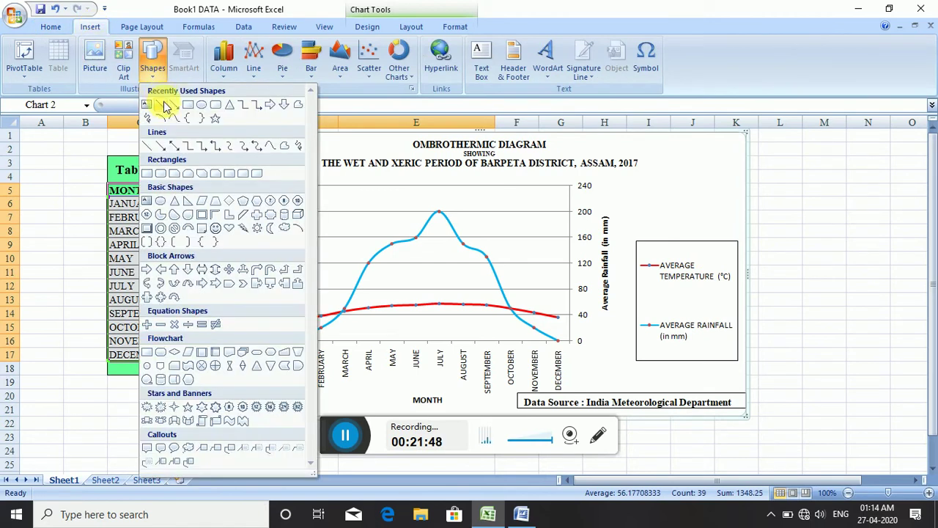
click(152, 106)
click(664, 217)
text(INDEX)
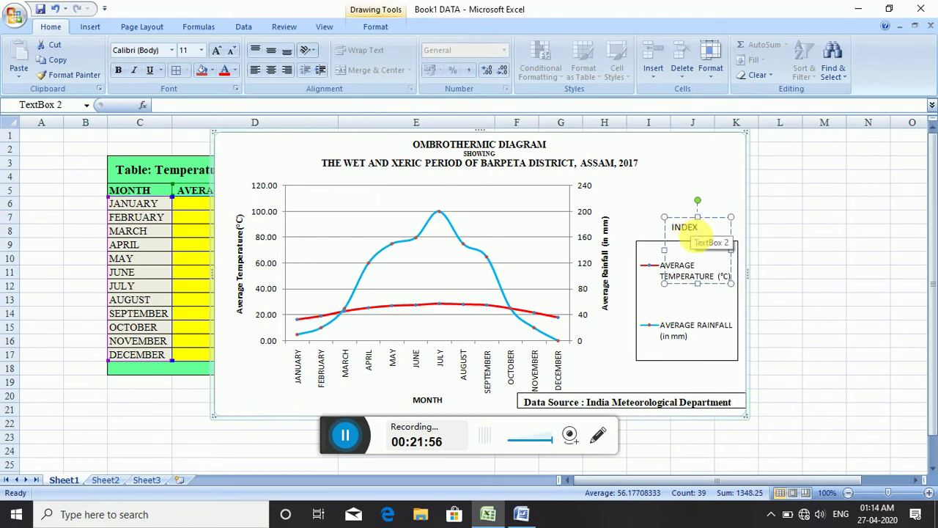
drag(706, 233, 698, 231)
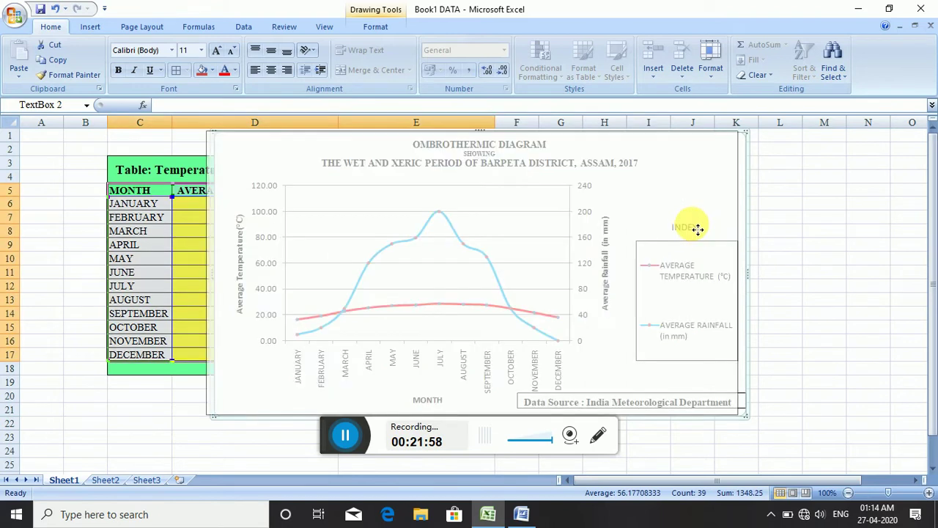
click(667, 226)
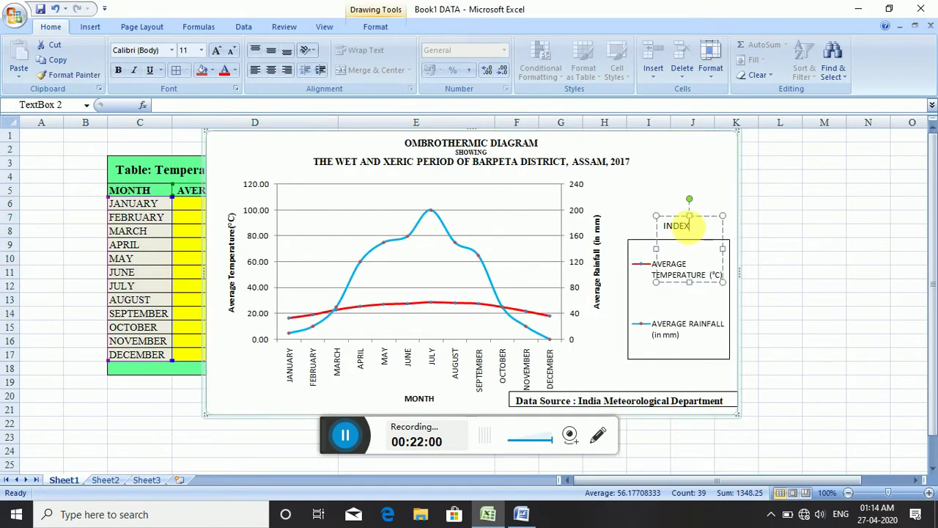
drag(693, 229, 660, 228)
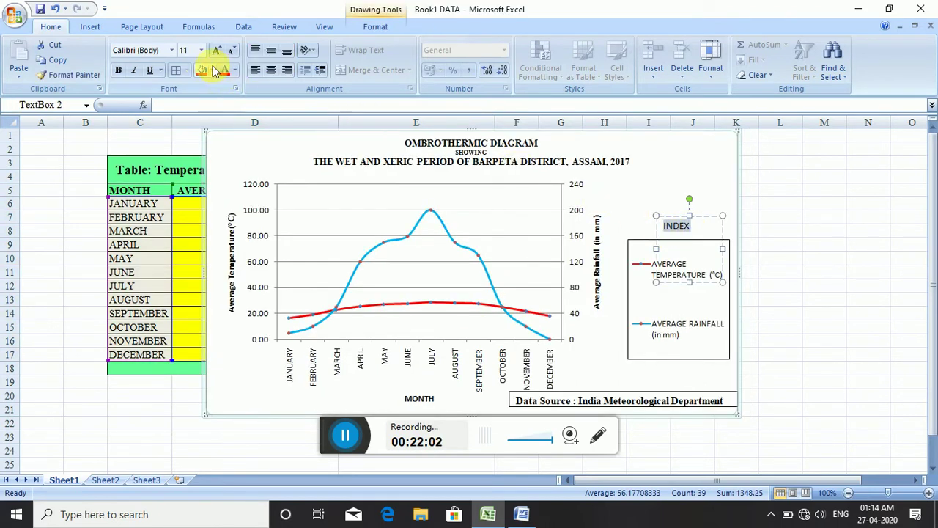
- Set INDEX in Times New Roman and shrink its box to fit the text
click(172, 50)
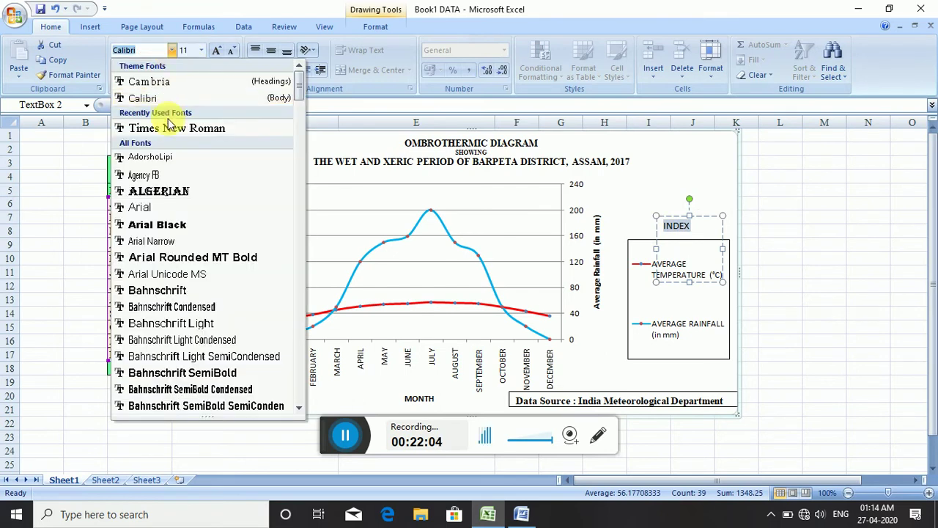
click(173, 128)
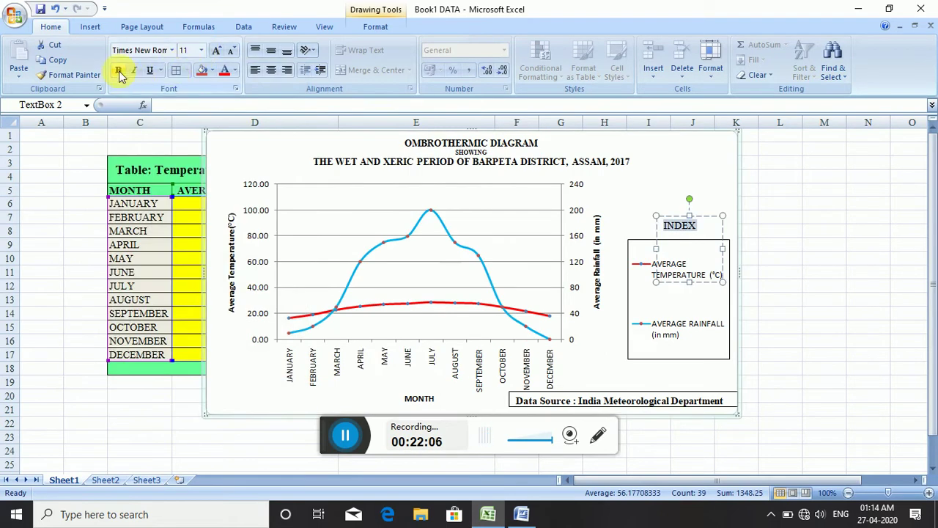
click(822, 301)
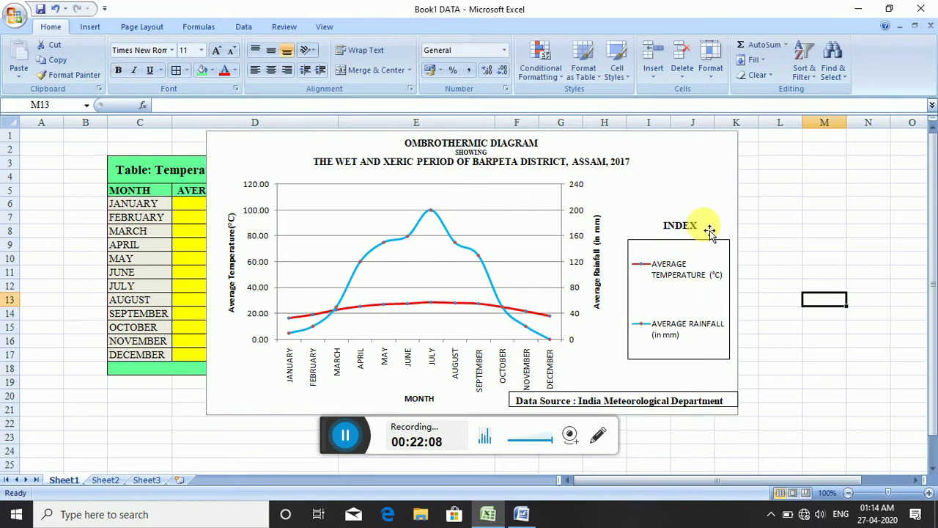
click(682, 227)
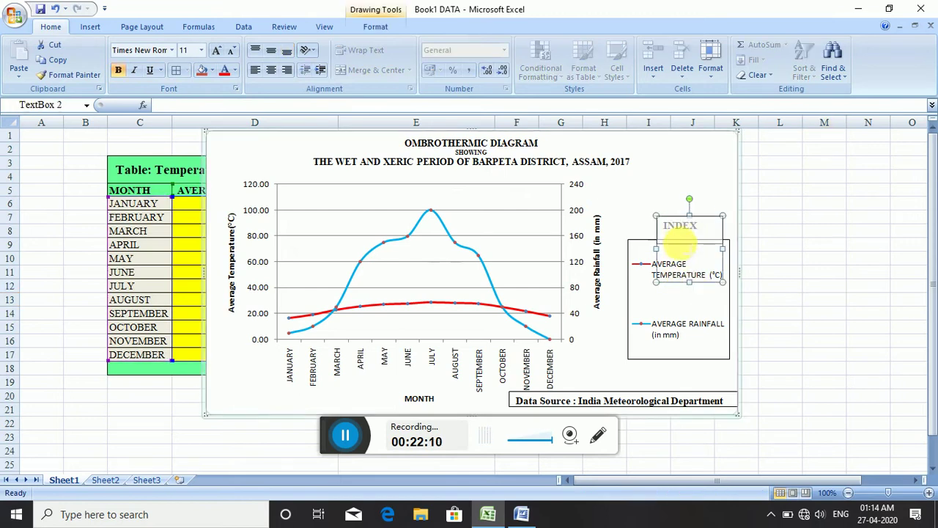
mouse_move(691, 289)
mouse_down()
mouse_move(689, 235)
mouse_move(705, 229)
mouse_up()
click(778, 258)
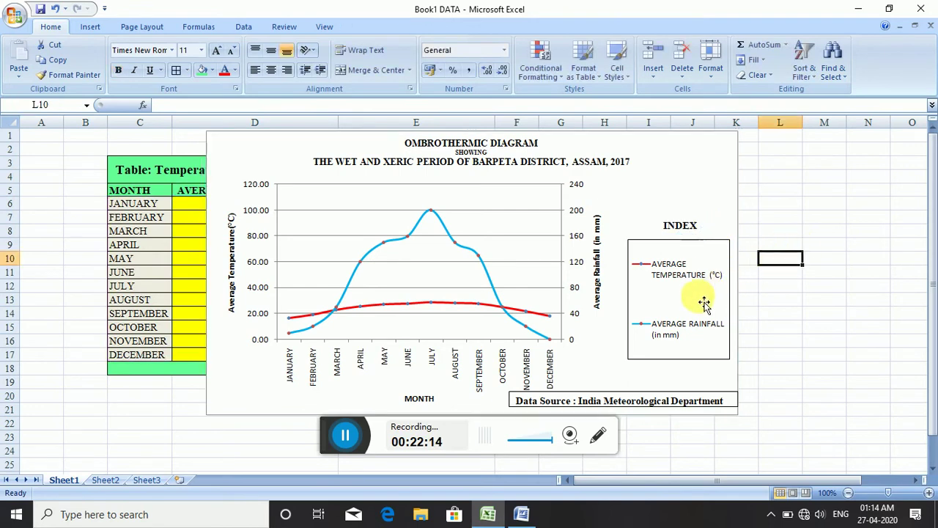
click(679, 339)
click(670, 333)
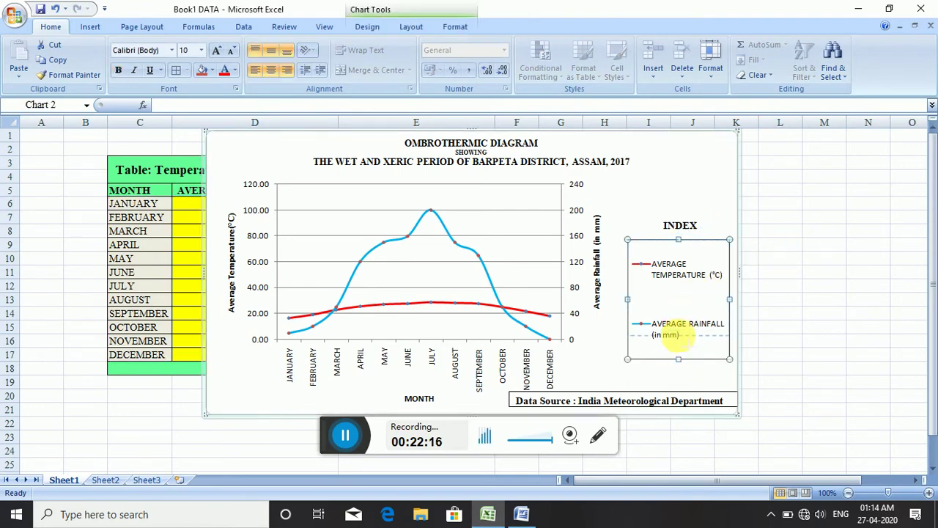
- Shorten the legend from the top, drop the INDEX heading just above it, and save the workbook
key(ctrl+z)
drag(681, 246, 682, 270)
click(680, 229)
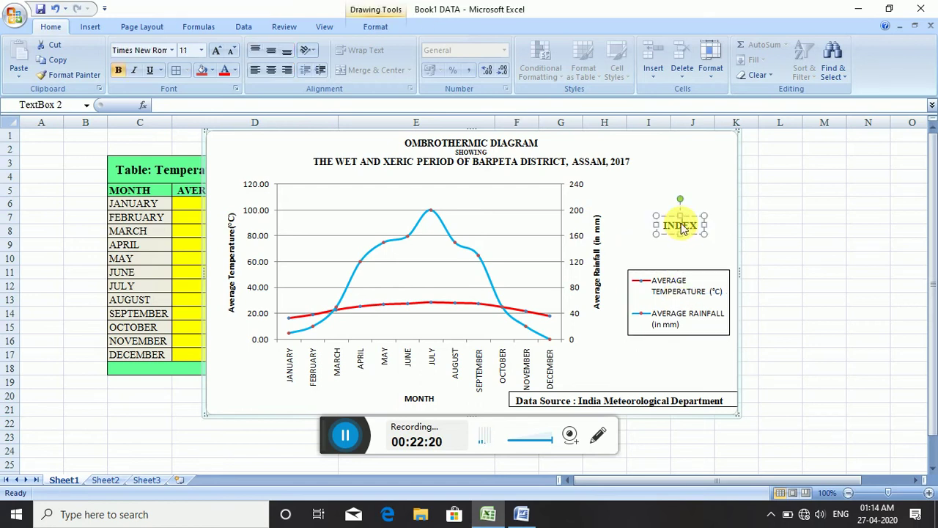
drag(680, 235, 680, 263)
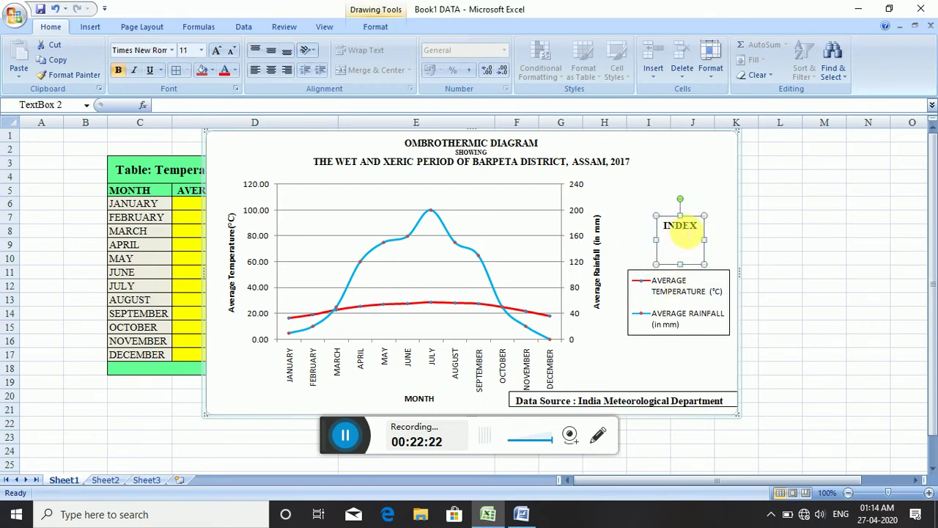
drag(680, 225, 680, 250)
click(823, 257)
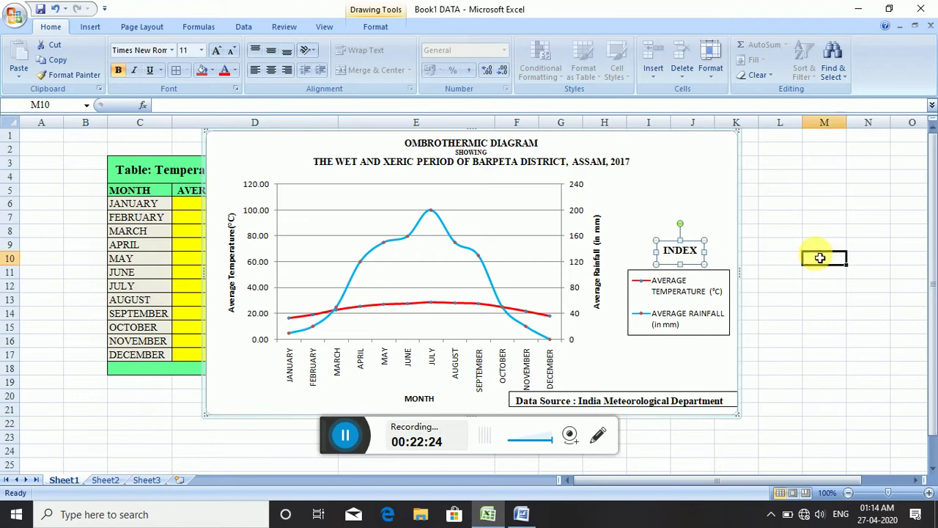
click(40, 9)
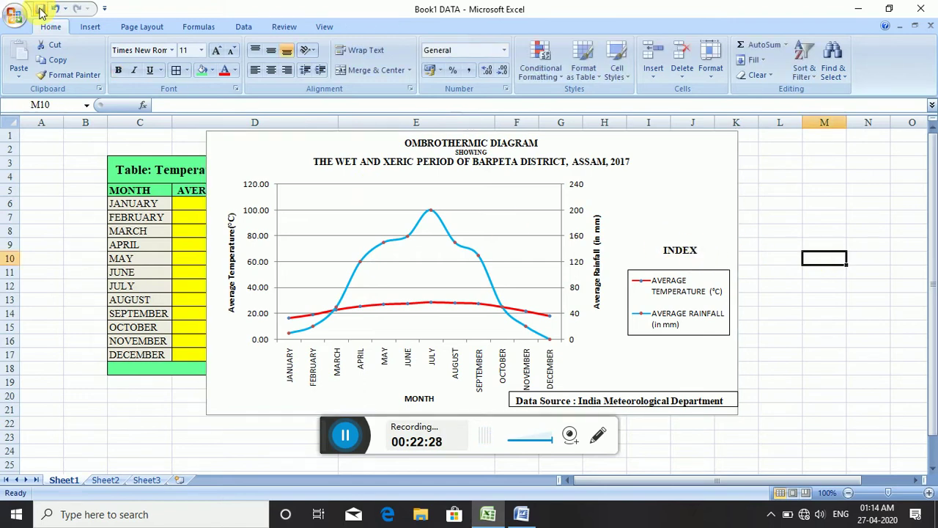
- Apply Times New Roman to the chart text and the Average Temperature and Average Rainfall axis titles
click(408, 359)
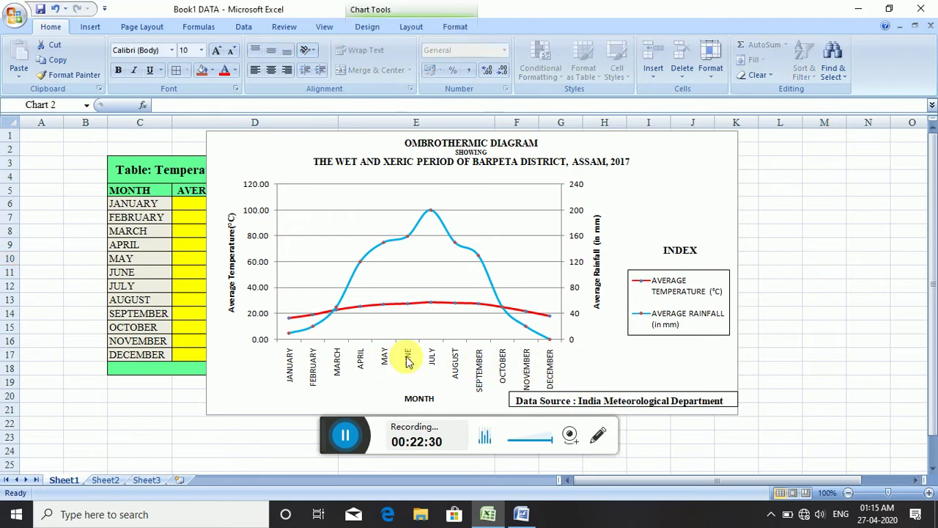
click(172, 50)
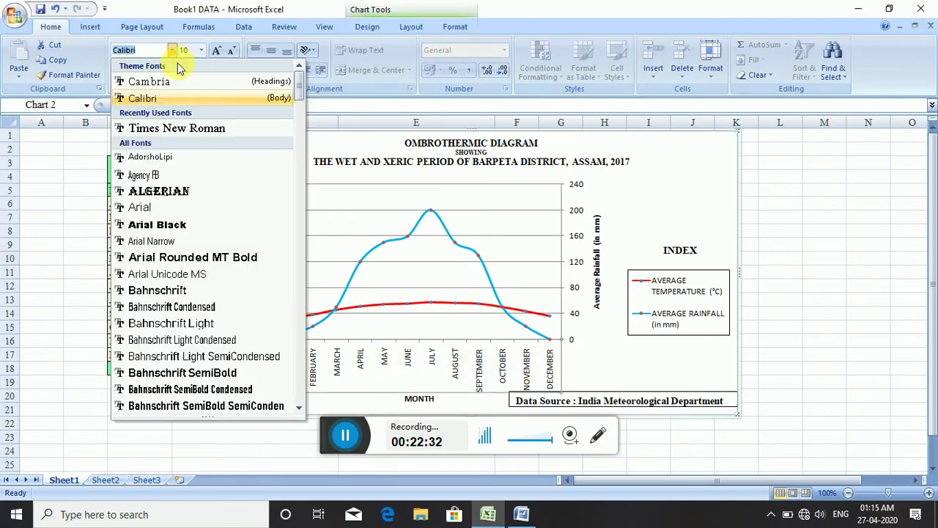
click(198, 129)
click(249, 343)
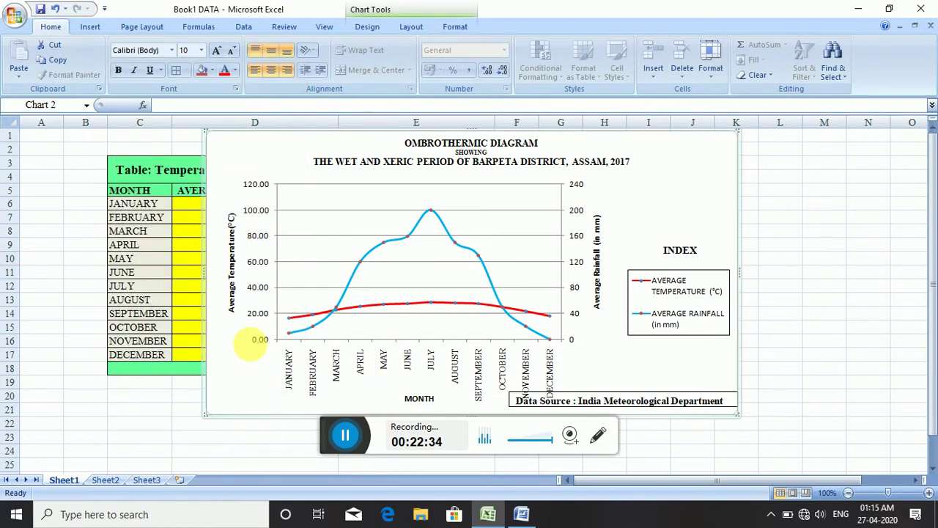
click(231, 271)
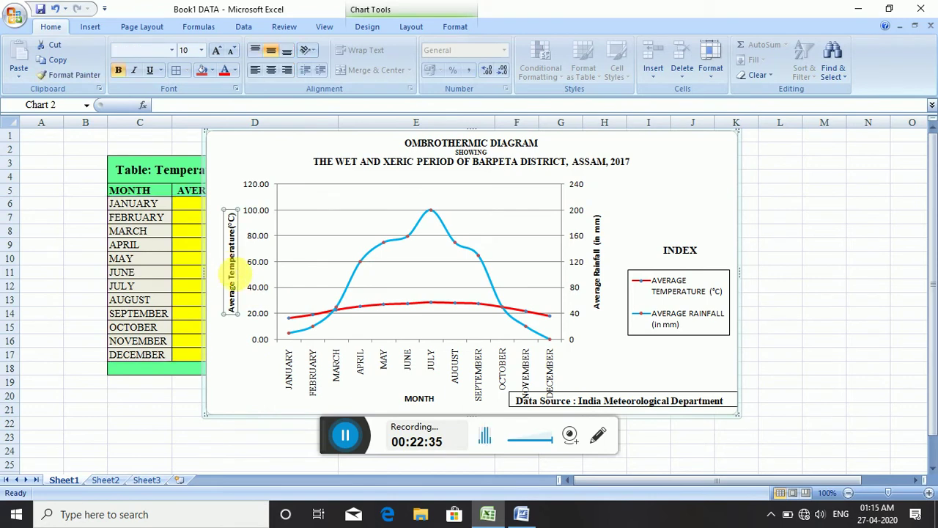
click(172, 51)
click(184, 128)
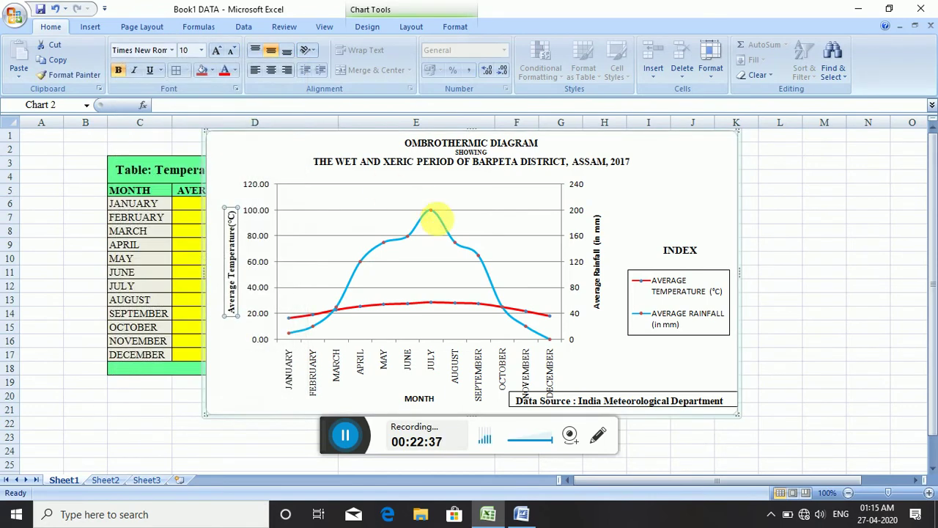
click(598, 271)
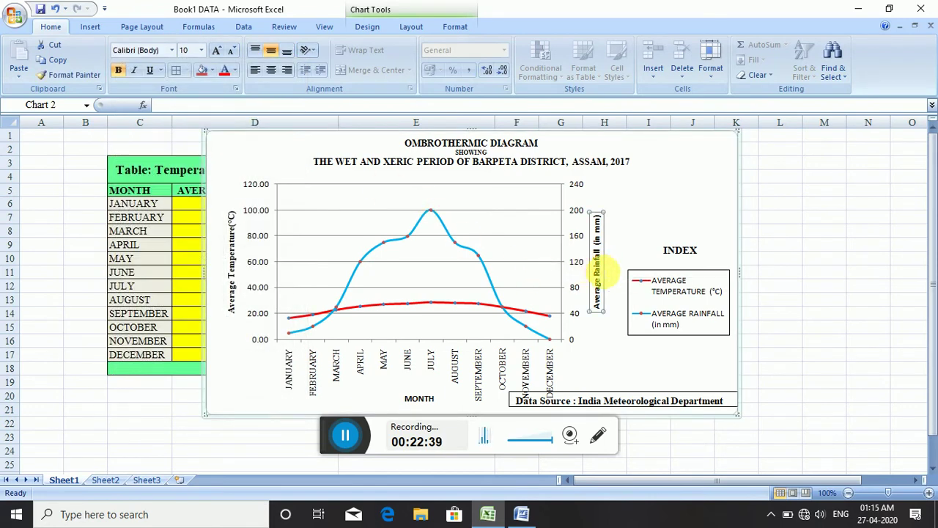
click(172, 51)
click(168, 126)
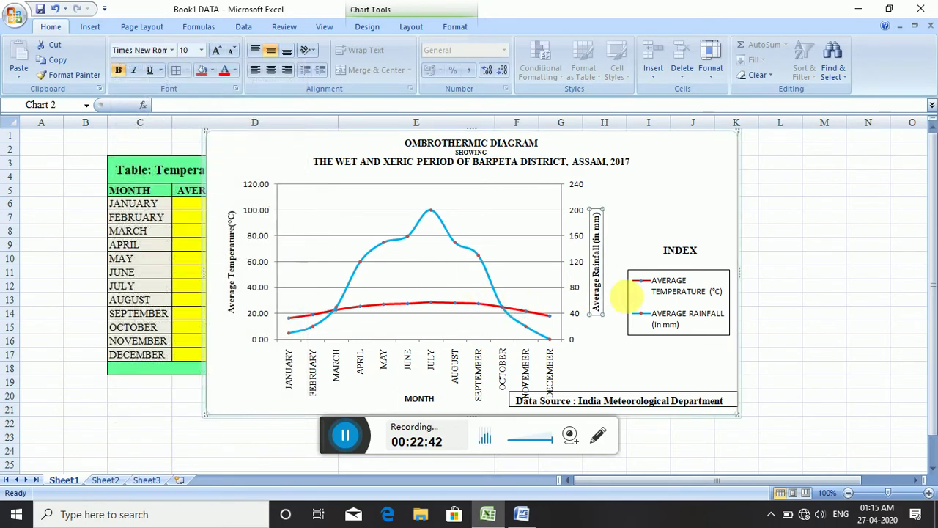
- Set the rainfall and temperature axis numbers and the MONTH title in Times New Roman
click(665, 207)
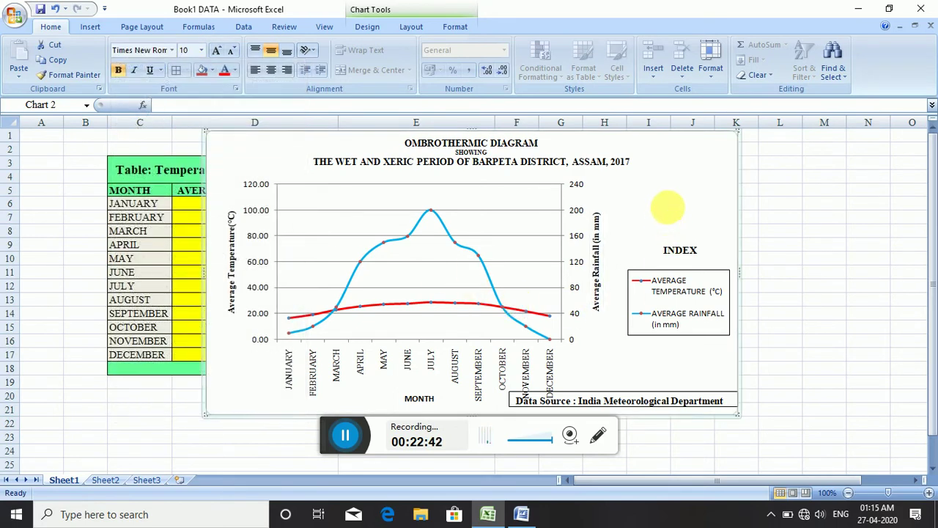
click(571, 211)
click(171, 49)
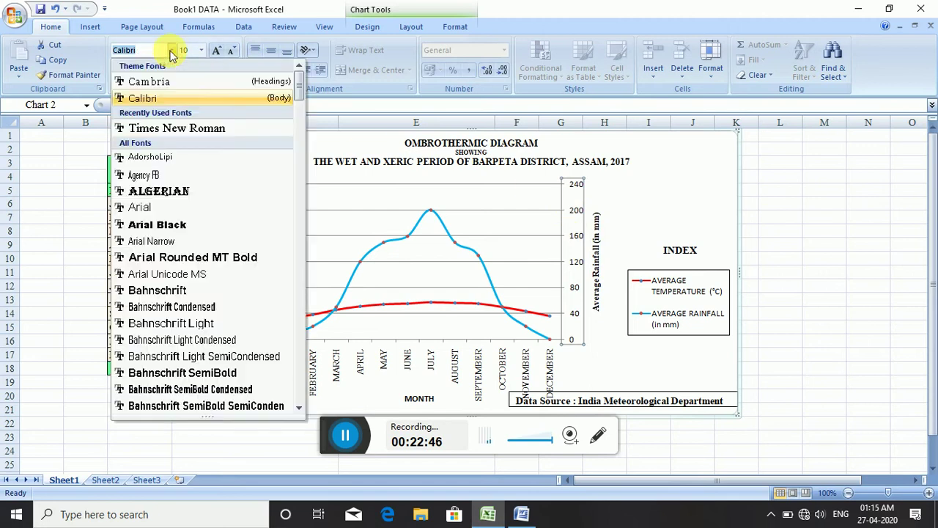
click(176, 126)
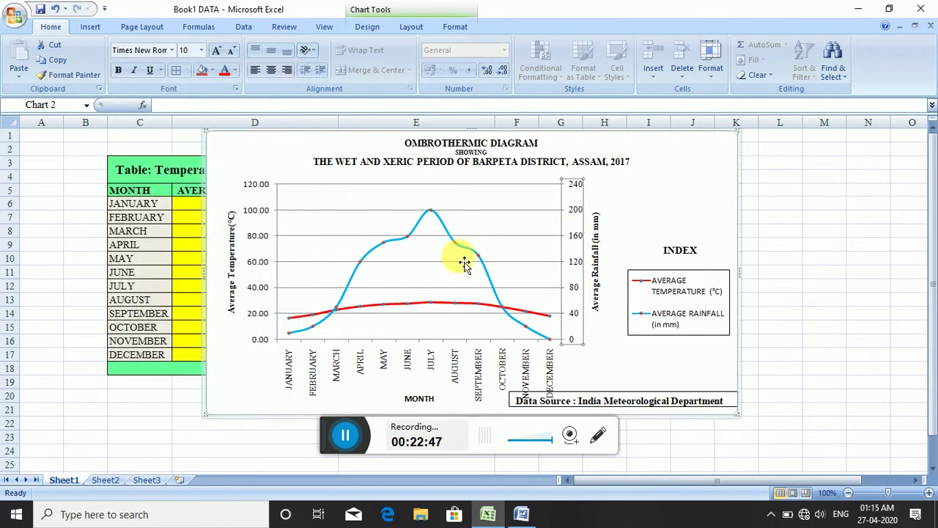
click(262, 244)
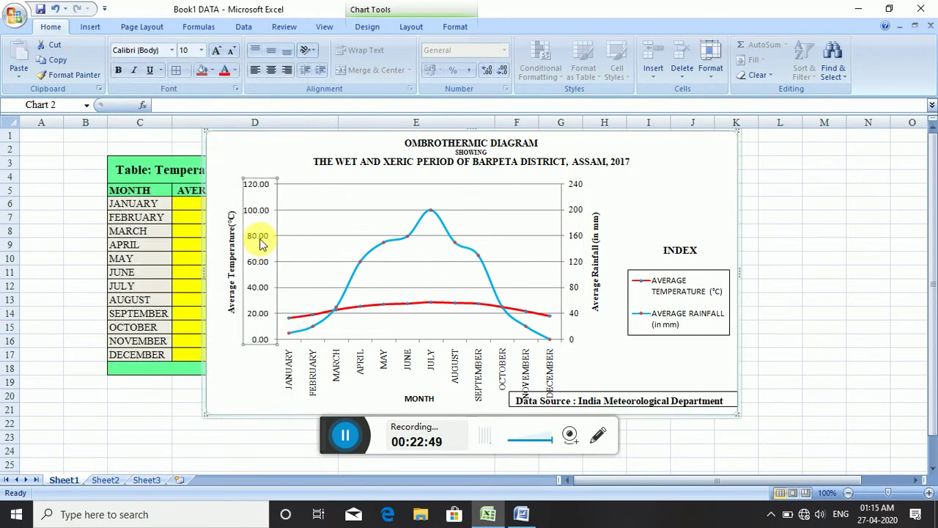
click(172, 50)
click(248, 130)
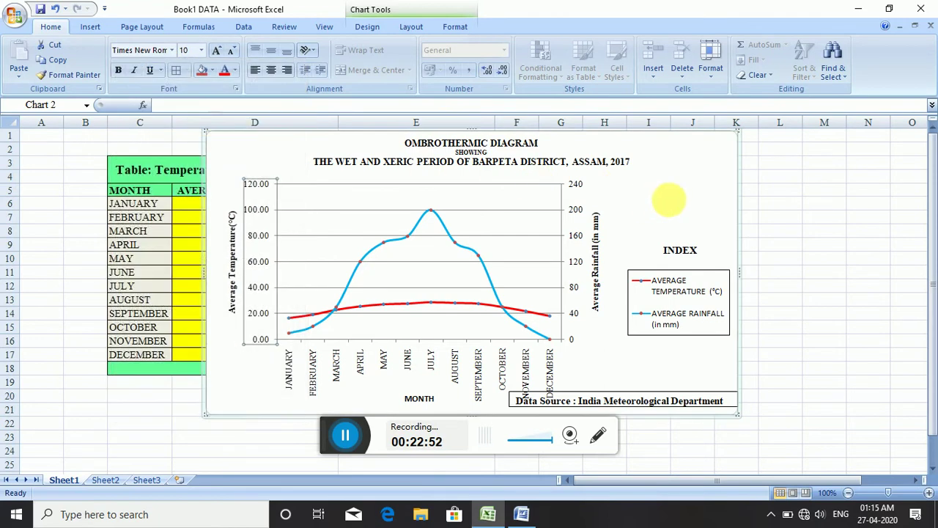
click(788, 222)
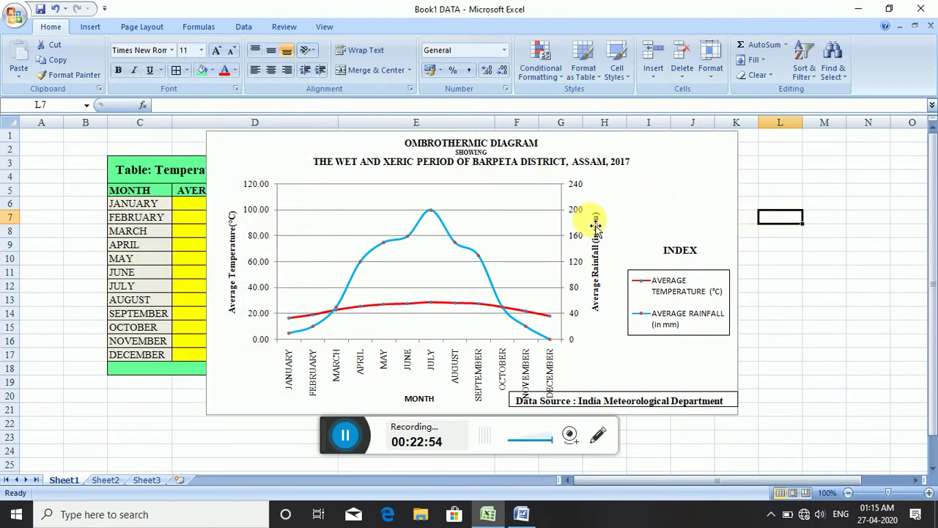
click(417, 397)
click(172, 50)
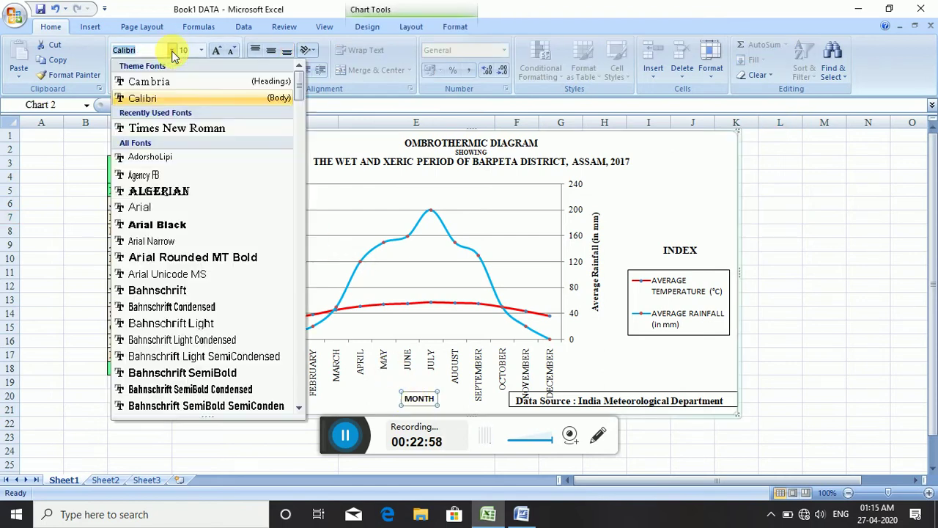
click(178, 129)
click(842, 244)
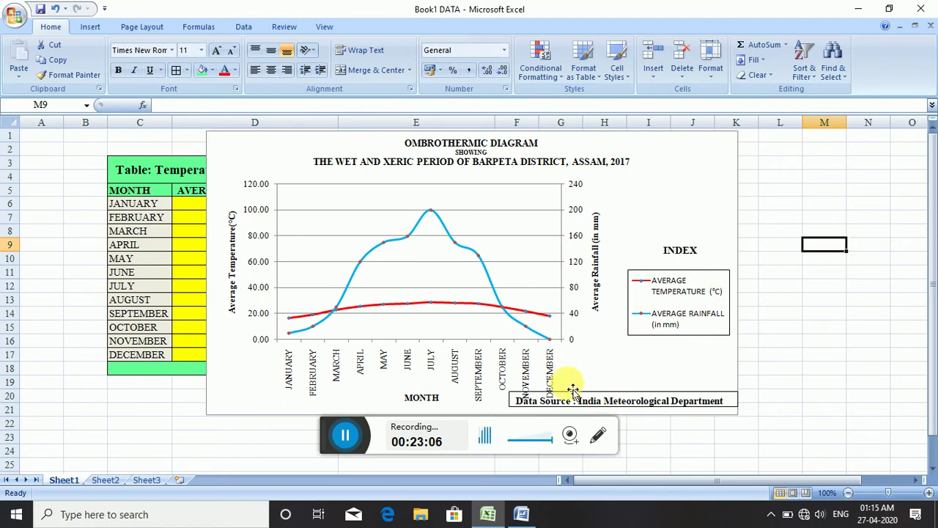
click(583, 415)
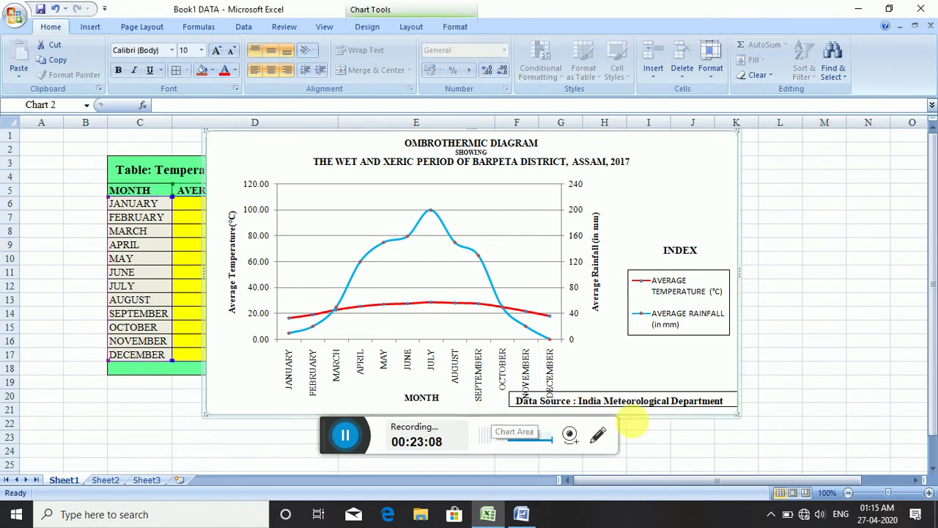
- Make the chart slightly taller and move it back over columns D–L
drag(656, 361, 661, 358)
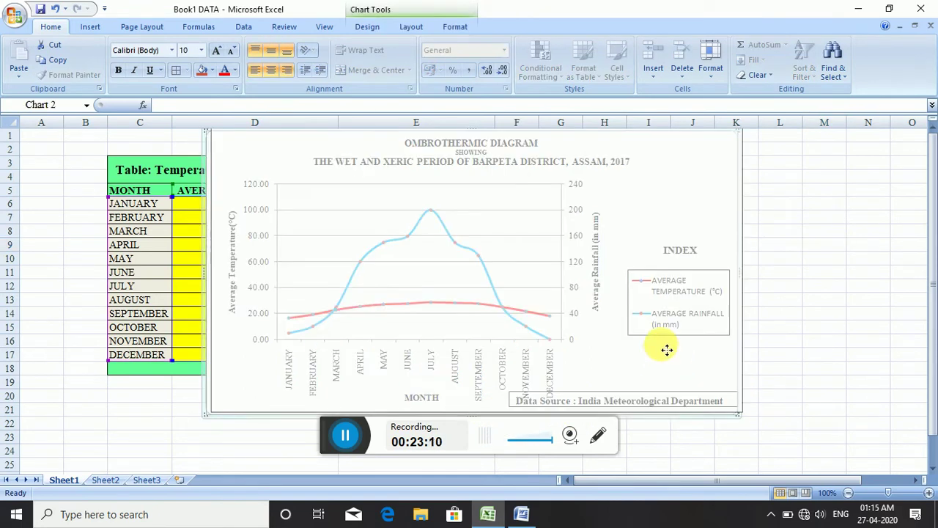
drag(484, 420, 485, 431)
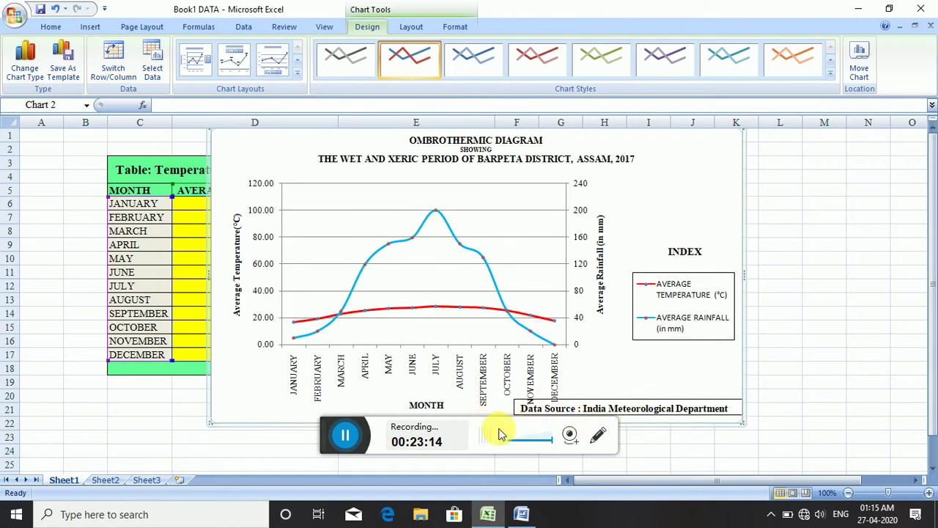
drag(654, 425, 818, 425)
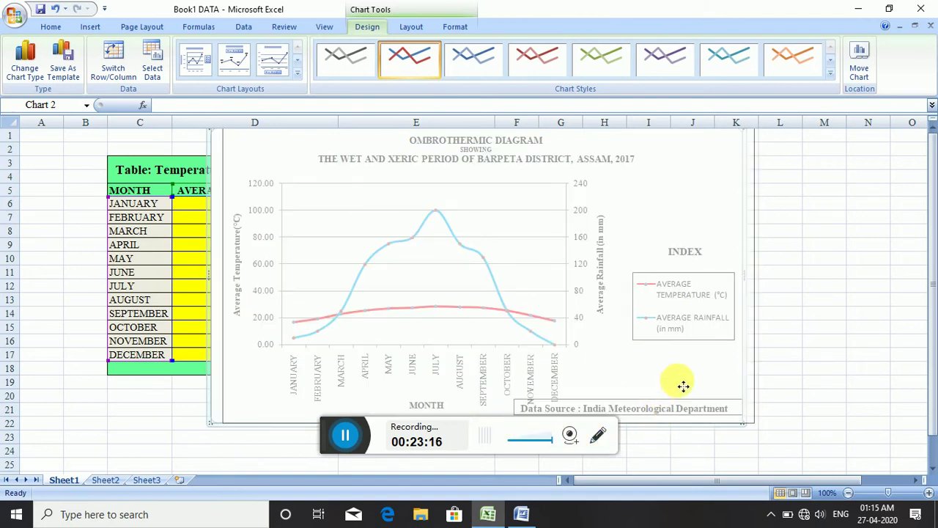
click(645, 404)
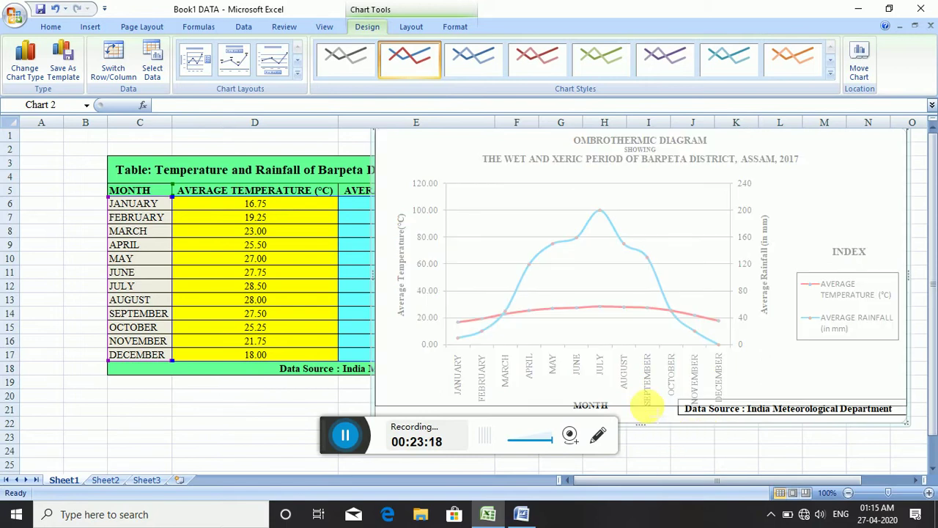
drag(647, 405, 642, 405)
drag(835, 181, 719, 186)
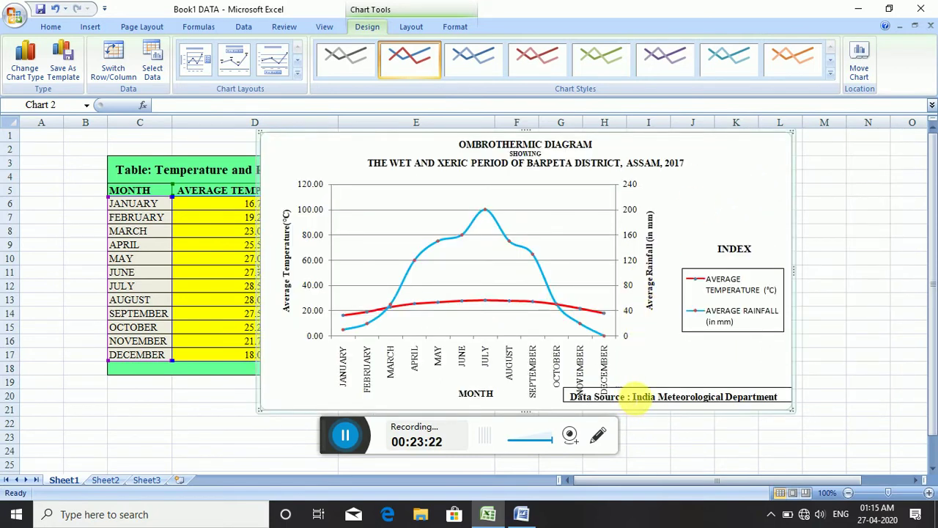
- Enlarge the data source box and break 'India Meteorological Department' onto its own line
click(595, 401)
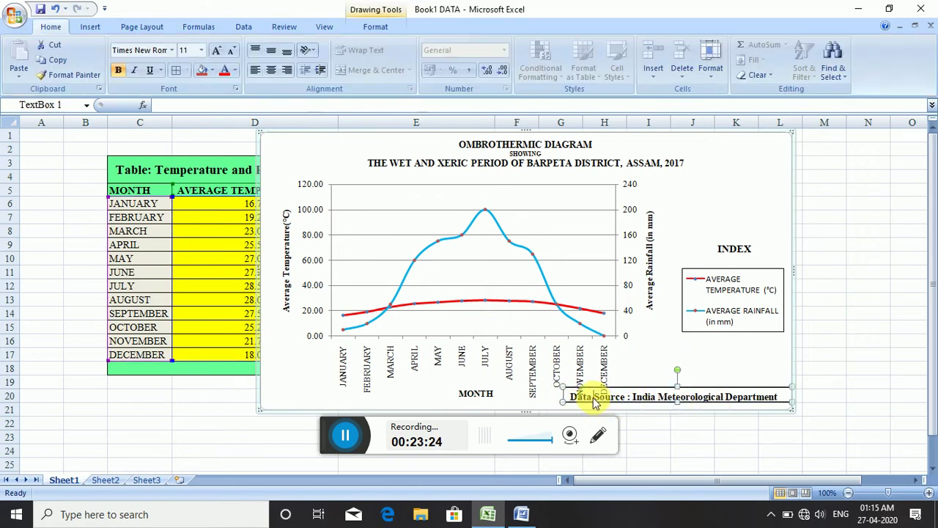
drag(677, 386, 677, 358)
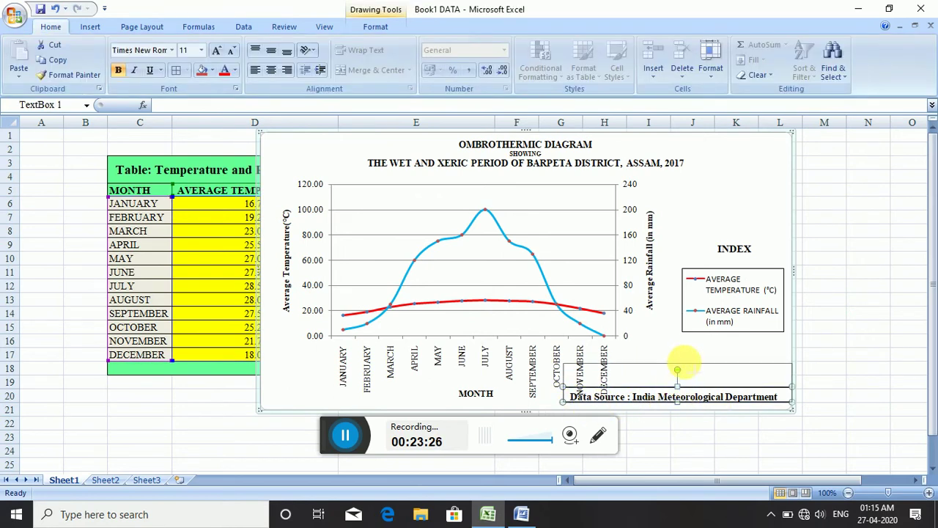
click(629, 381)
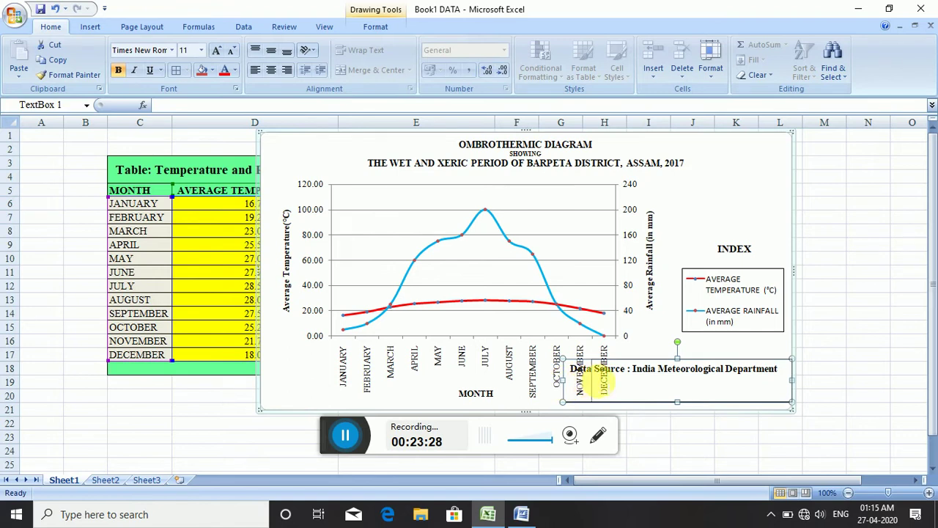
drag(628, 383, 629, 382)
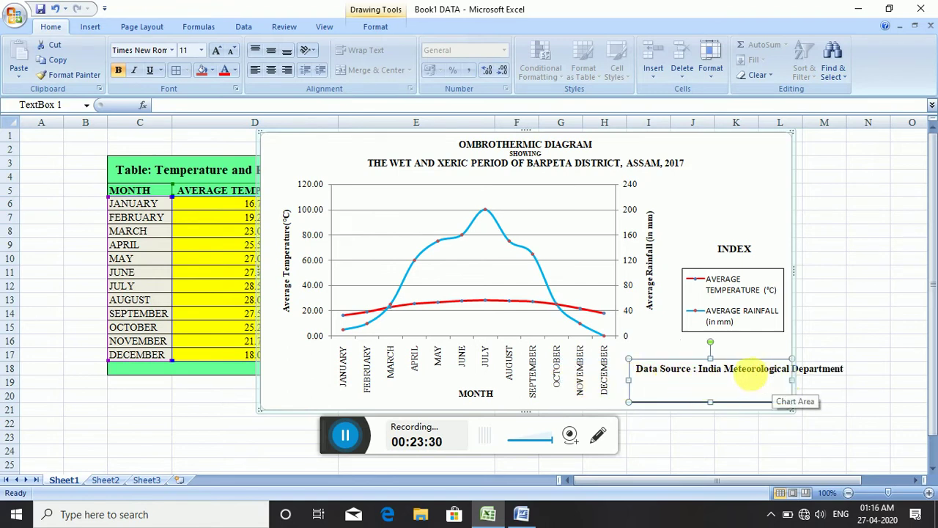
click(700, 378)
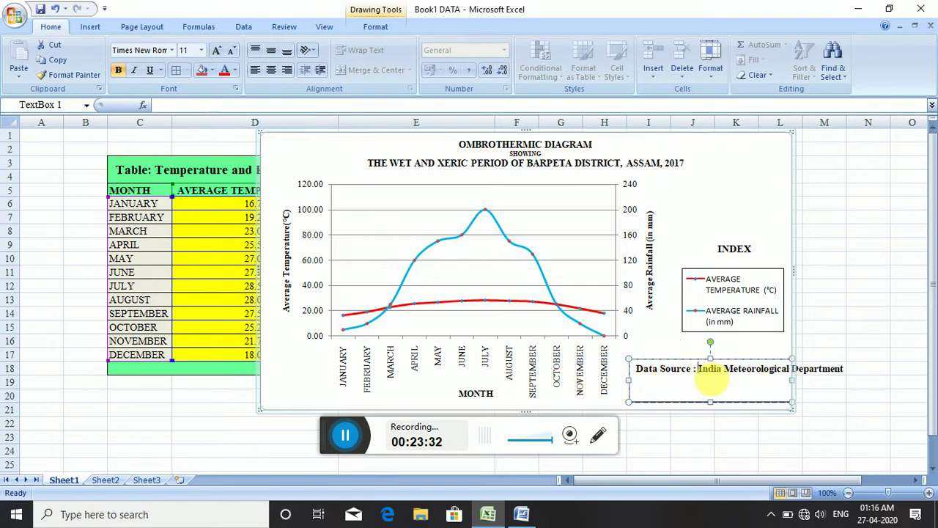
key(Return)
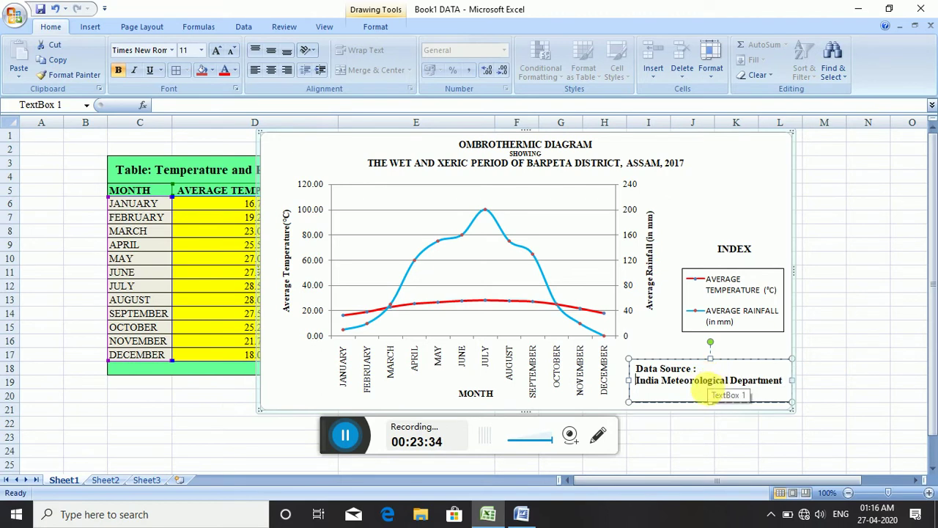
drag(797, 381, 792, 384)
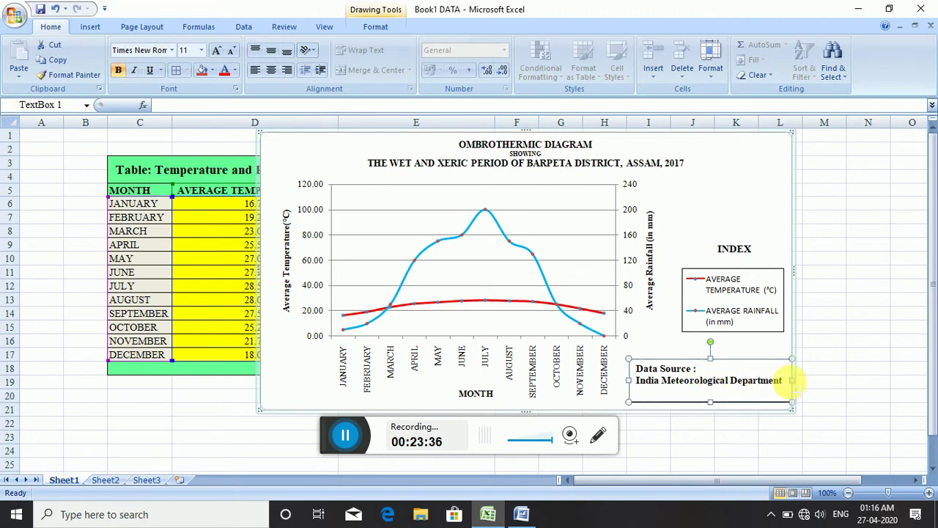
click(824, 381)
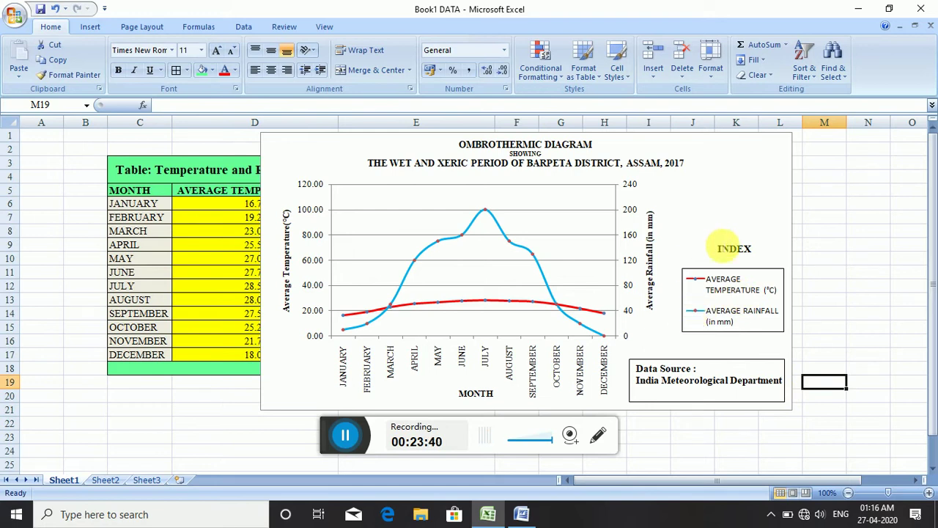
- Move the INDEX heading down into place just above the legend
click(735, 253)
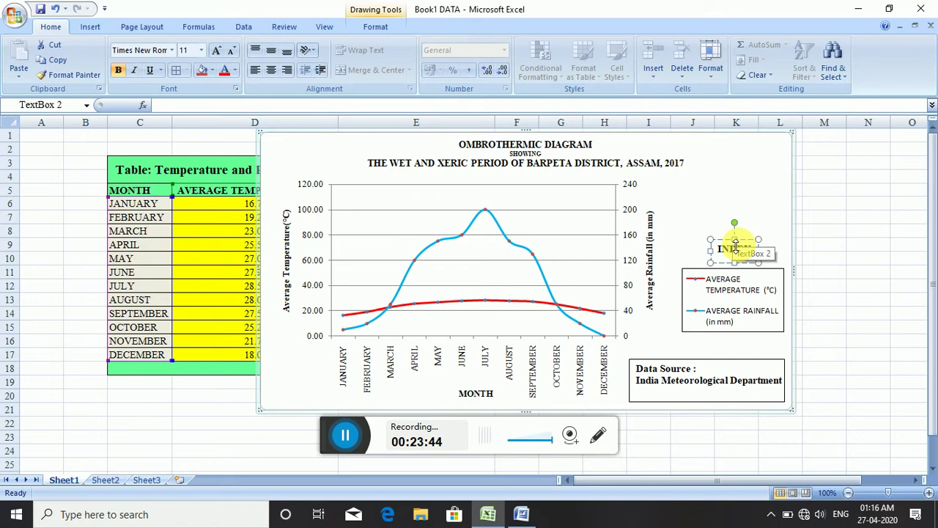
drag(734, 241, 734, 253)
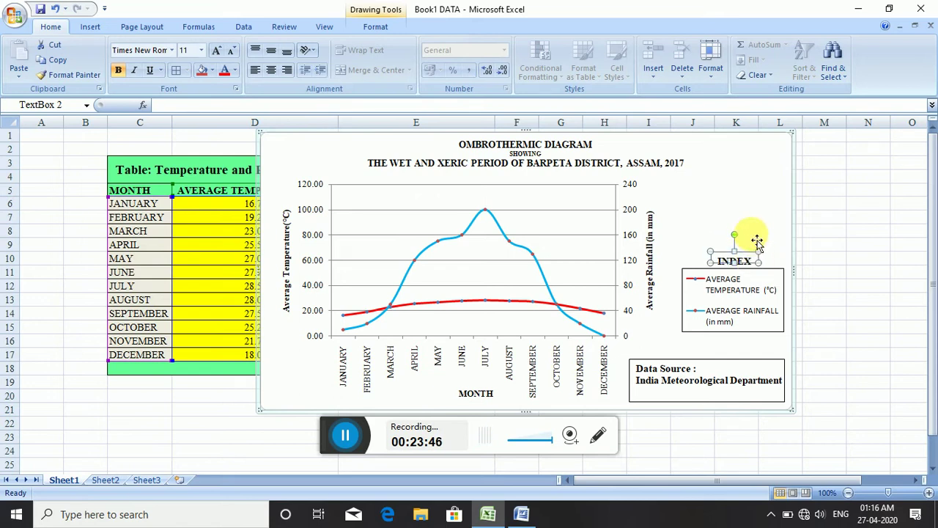
click(766, 236)
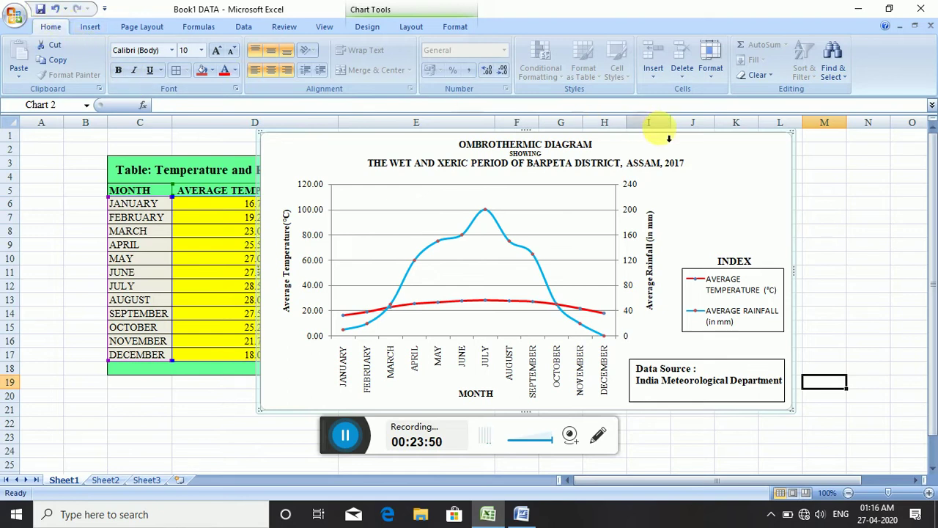
click(842, 179)
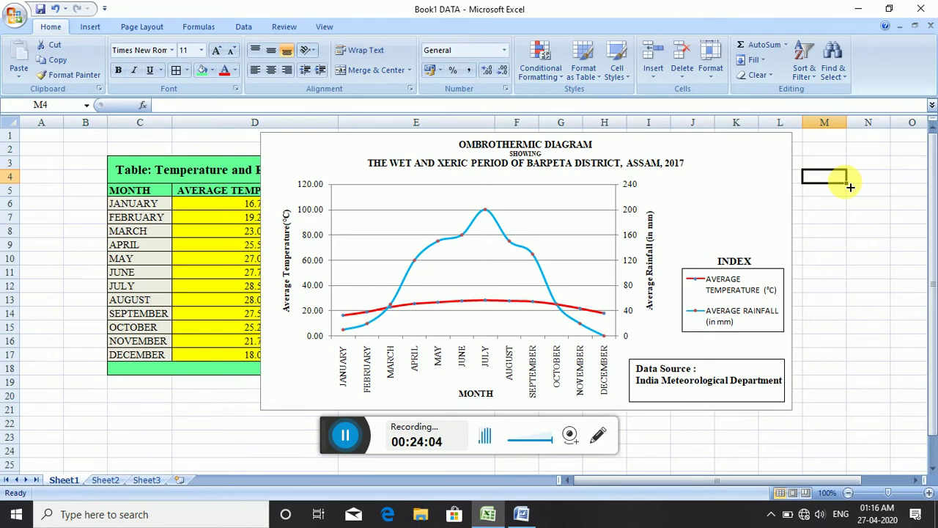
click(737, 262)
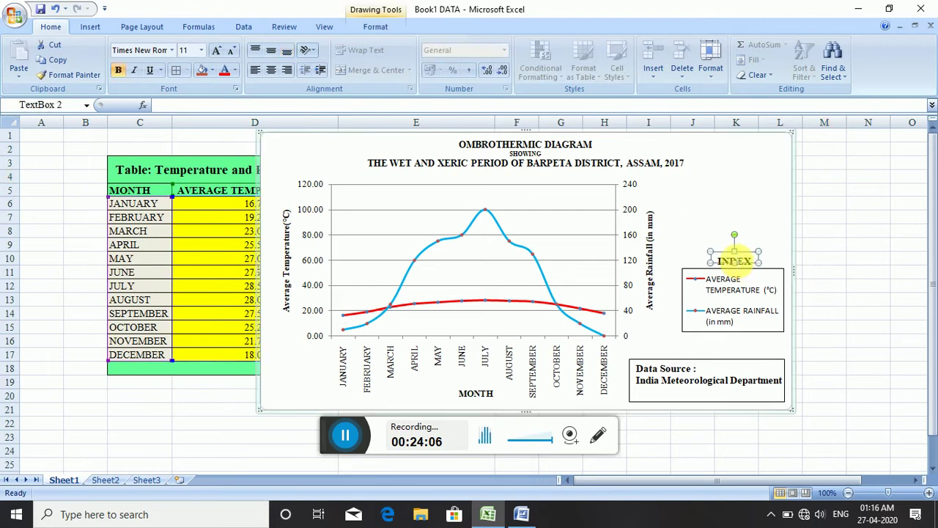
drag(735, 253, 734, 236)
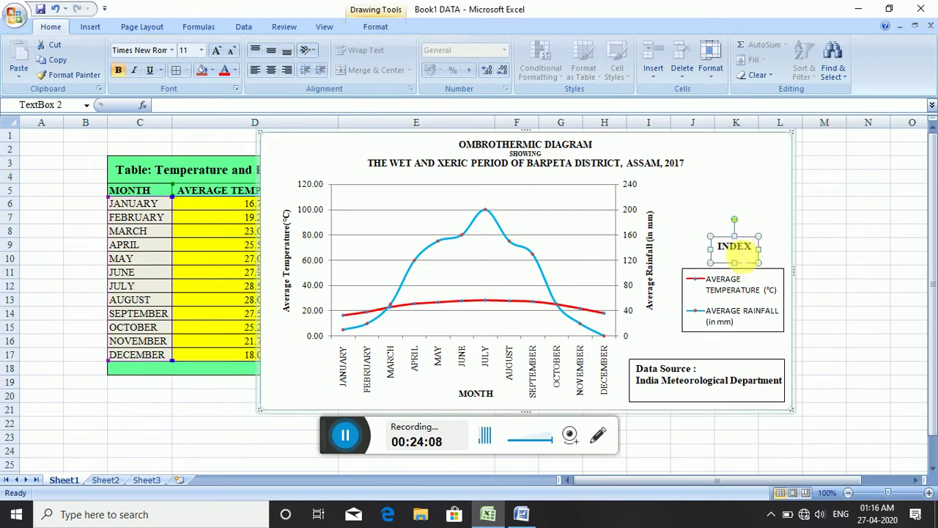
- Move the legend up under INDEX and shorten it from the bottom
click(746, 279)
drag(746, 278, 734, 247)
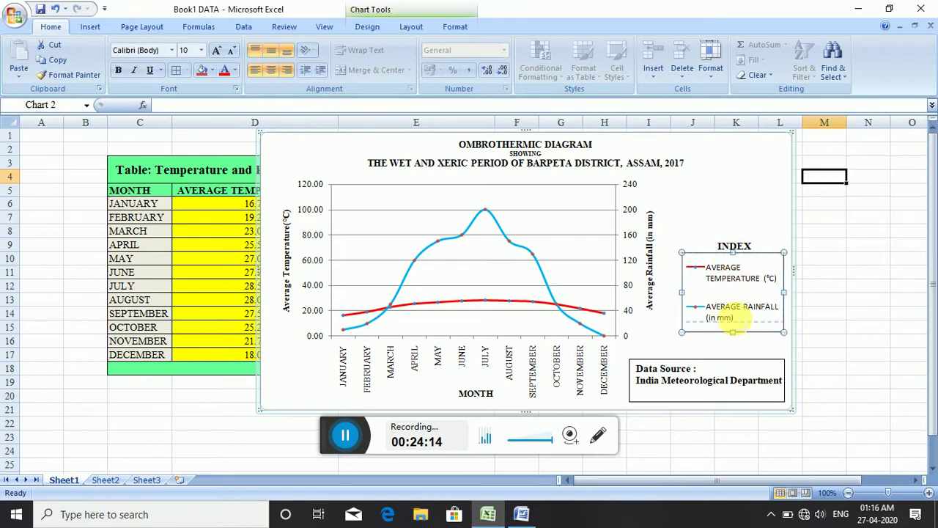
drag(732, 332, 733, 305)
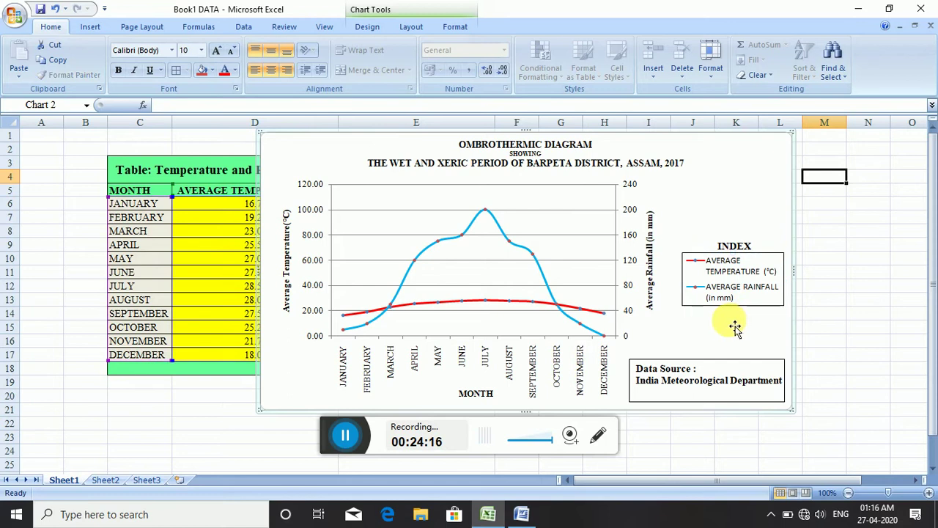
click(762, 256)
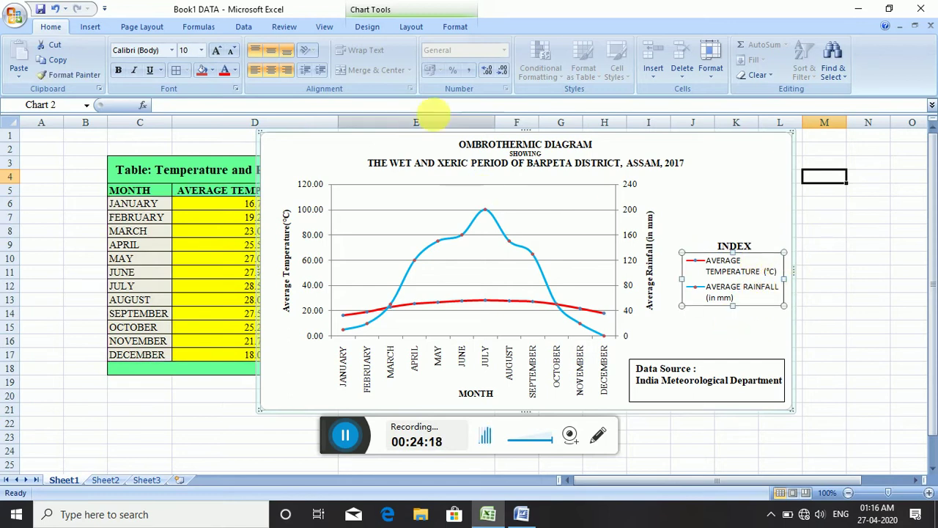
- Set the legend's shape outline to No Outline
click(458, 27)
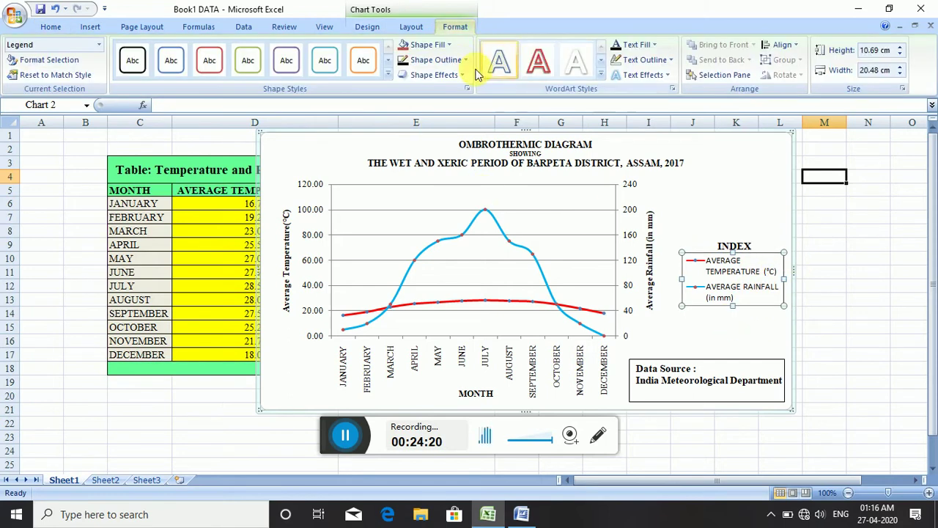
click(432, 62)
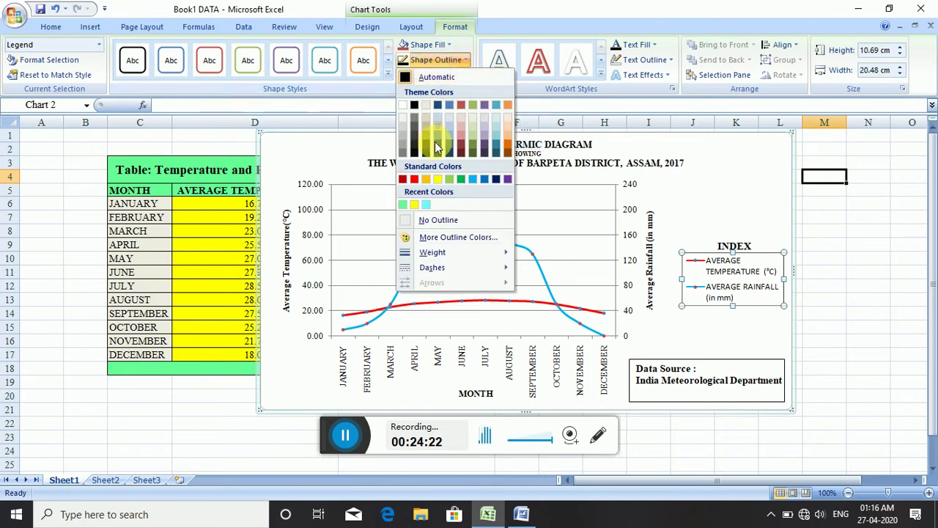
click(428, 222)
click(751, 322)
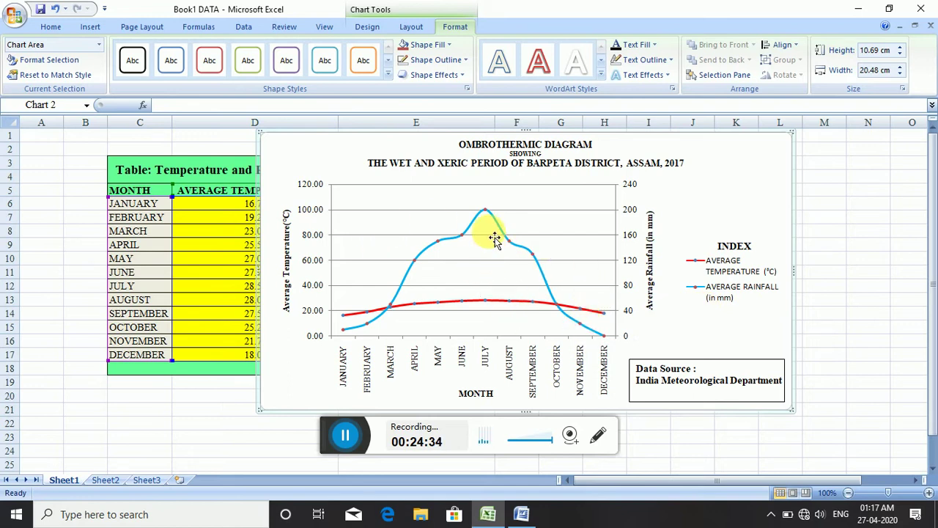
click(98, 29)
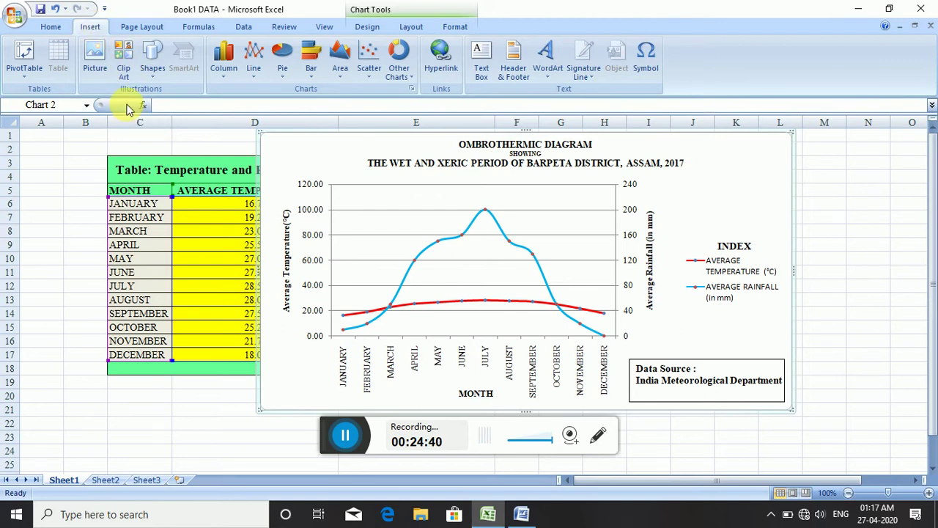
- Draw a rectangle beside the legend and fill it light blue
click(155, 76)
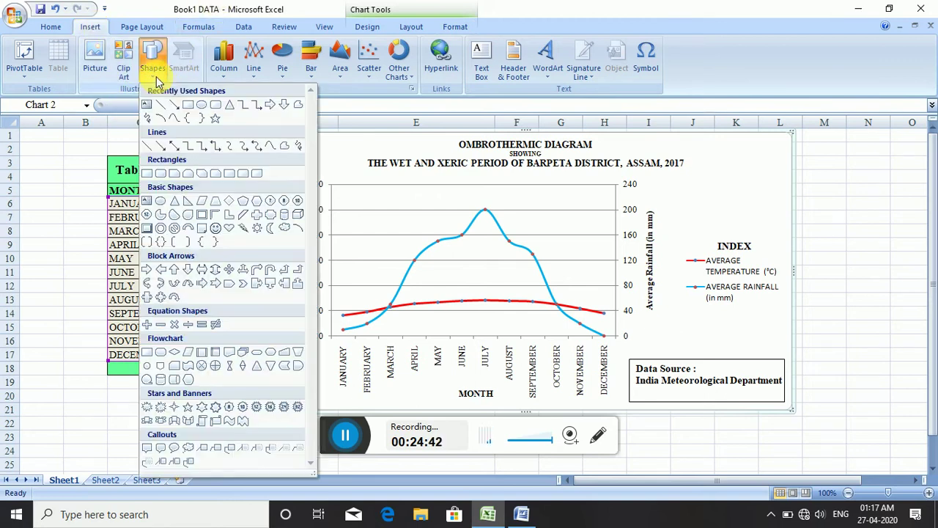
click(190, 110)
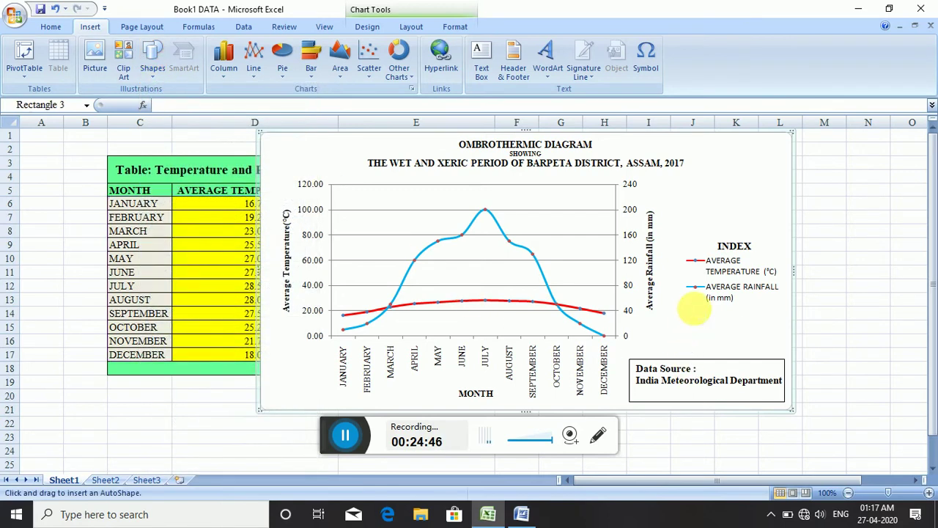
drag(694, 309, 760, 374)
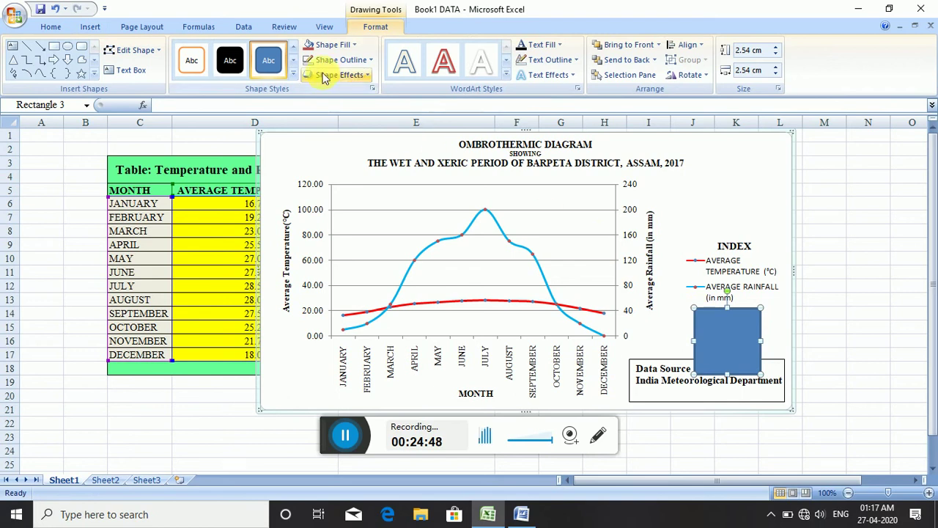
click(356, 46)
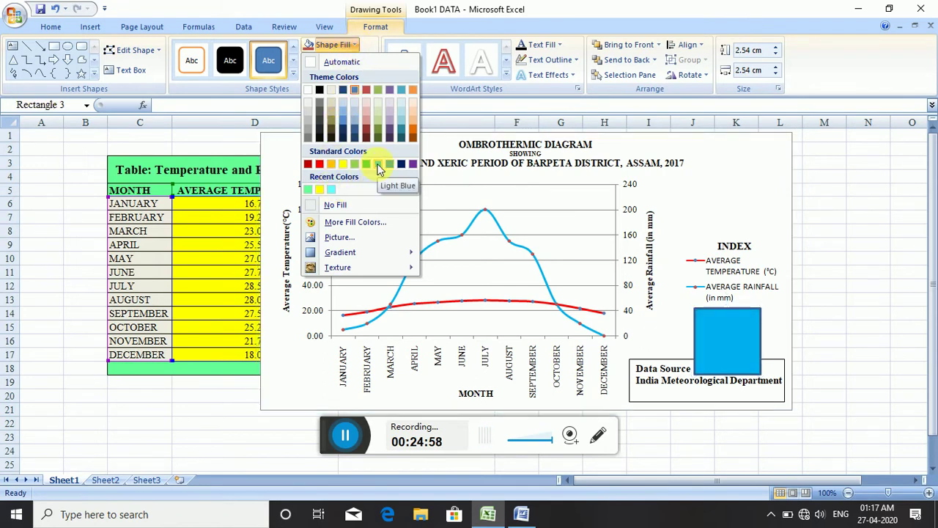
click(379, 165)
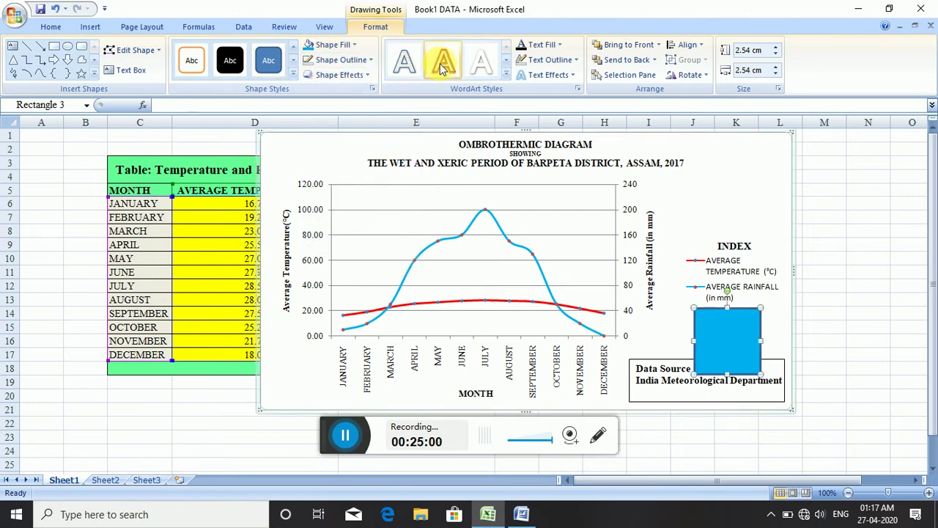
click(577, 61)
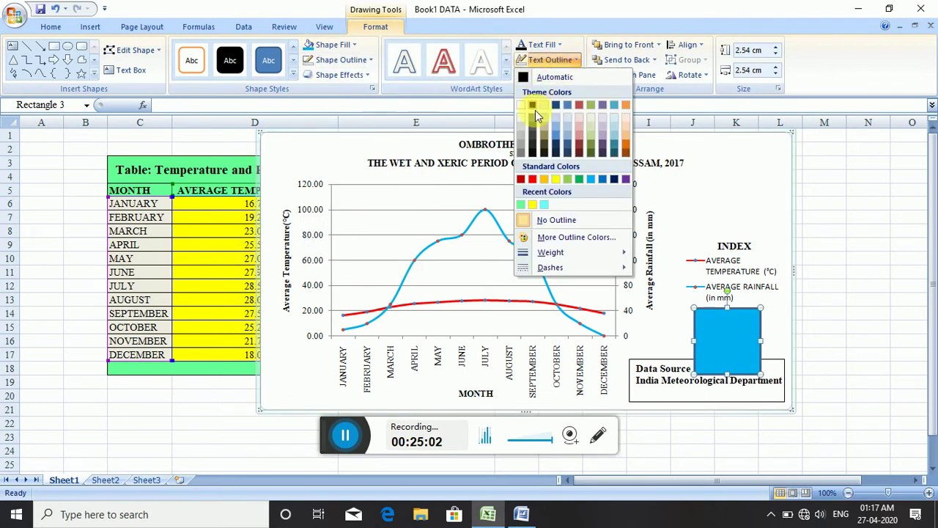
click(591, 179)
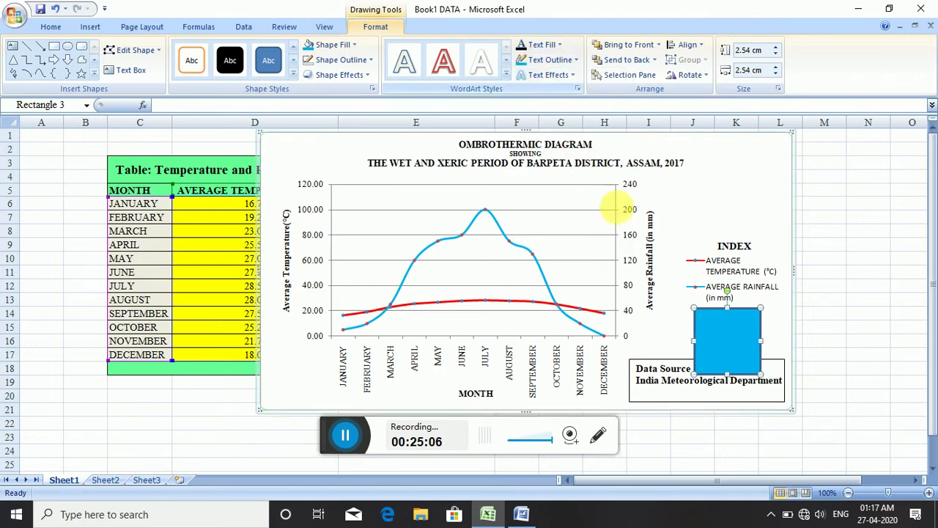
- Give the rectangle a border colour and shrink it into a small key under AVERAGE RAINFALL
click(758, 326)
click(731, 317)
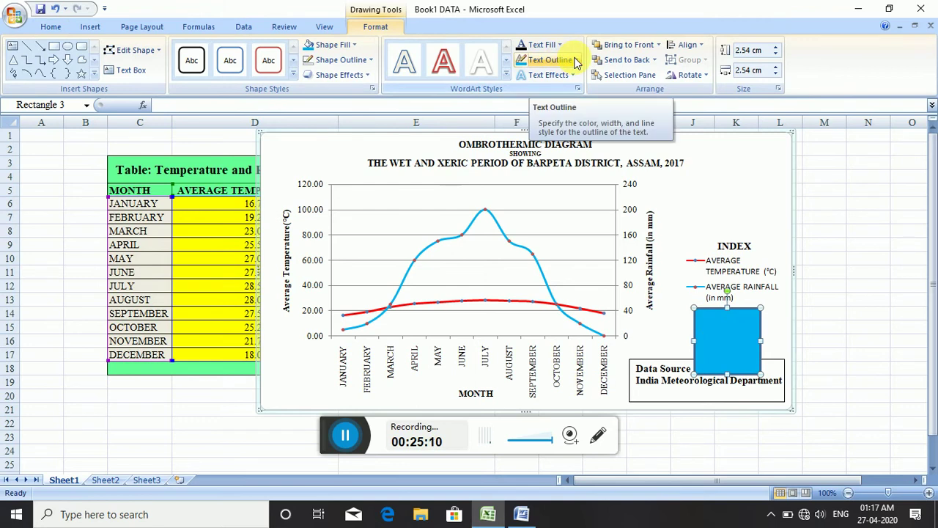
click(370, 61)
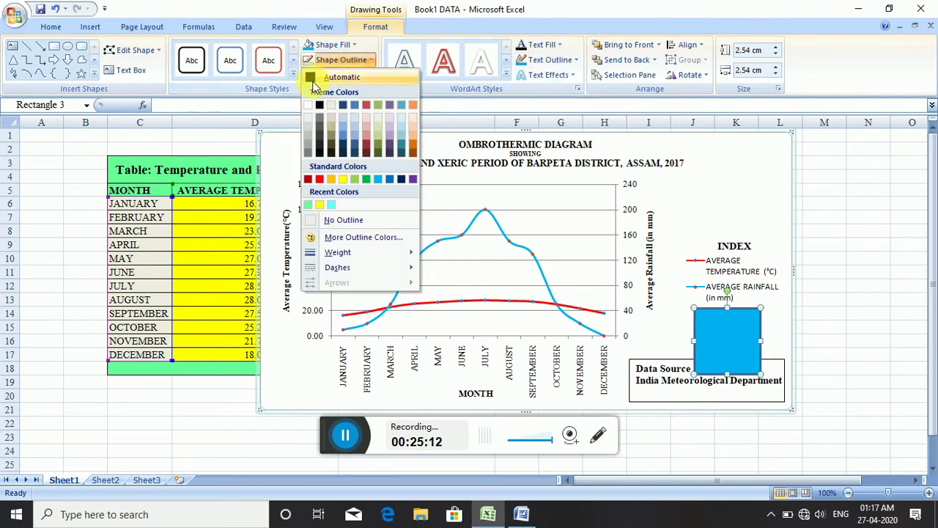
click(381, 179)
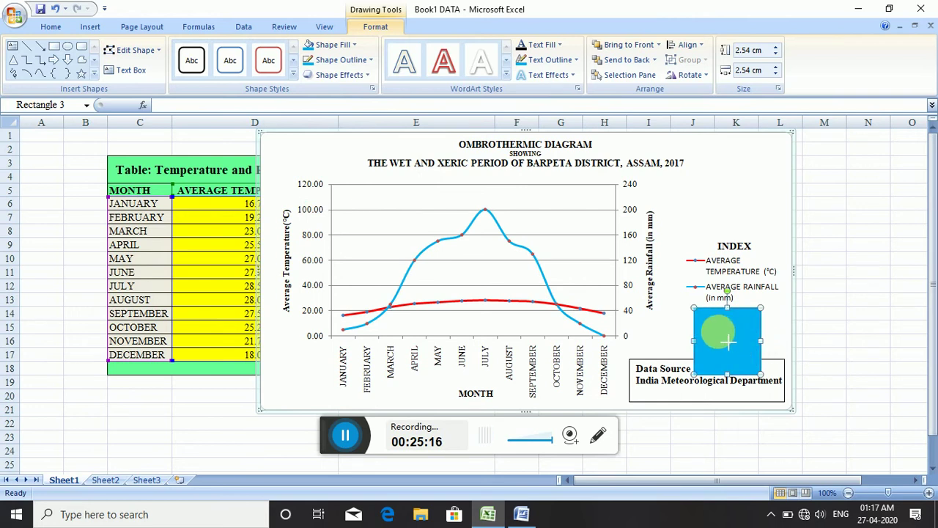
mouse_move(762, 340)
mouse_down()
mouse_move(718, 340)
mouse_move(708, 320)
mouse_up()
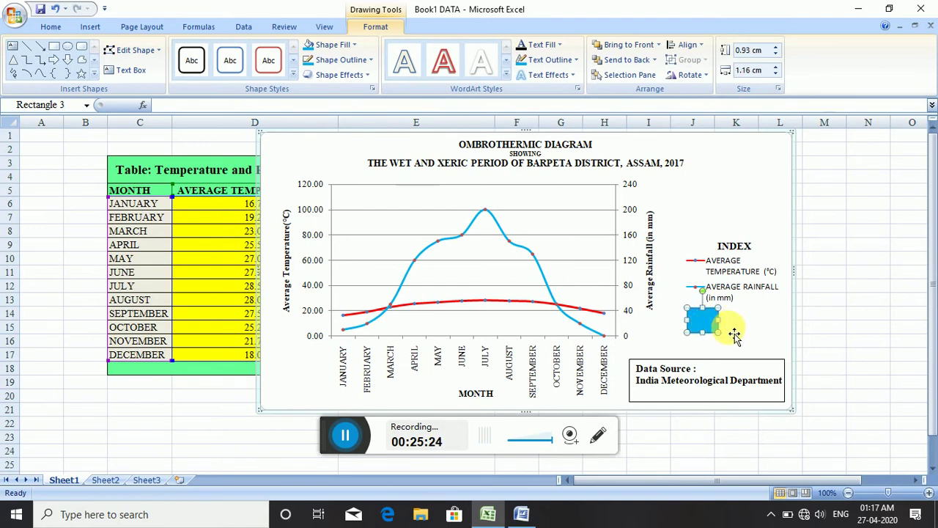
drag(689, 320, 711, 344)
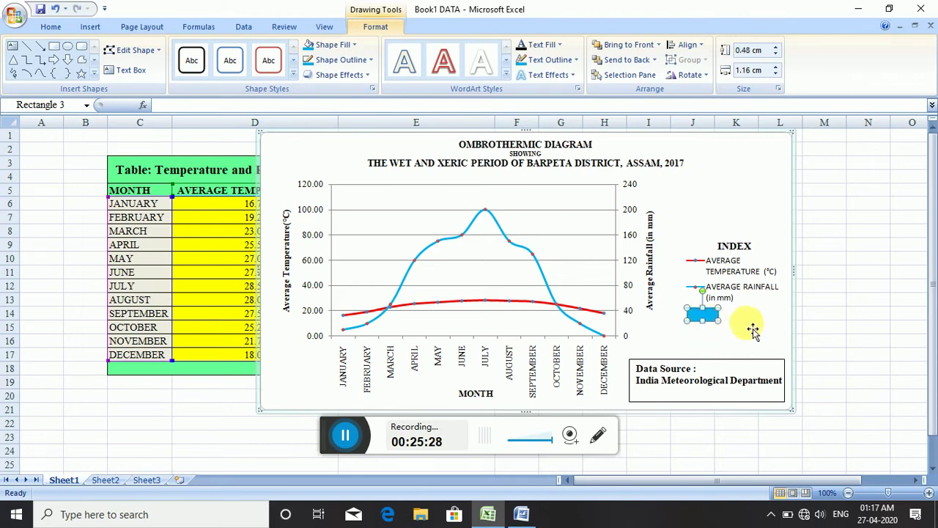
drag(702, 320, 727, 323)
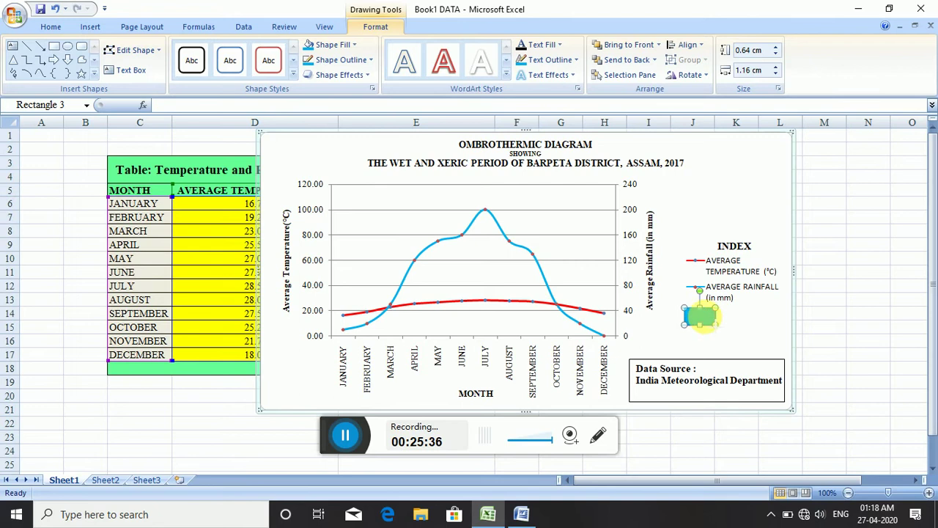
drag(702, 325, 700, 317)
click(717, 328)
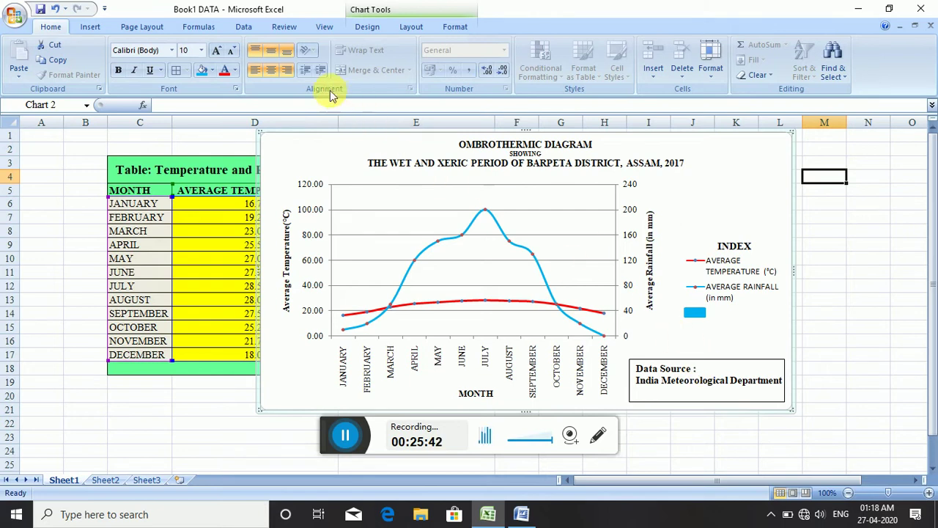
- Insert another rectangle on the chart with yellow fill and a matching outline colour
click(87, 28)
click(153, 65)
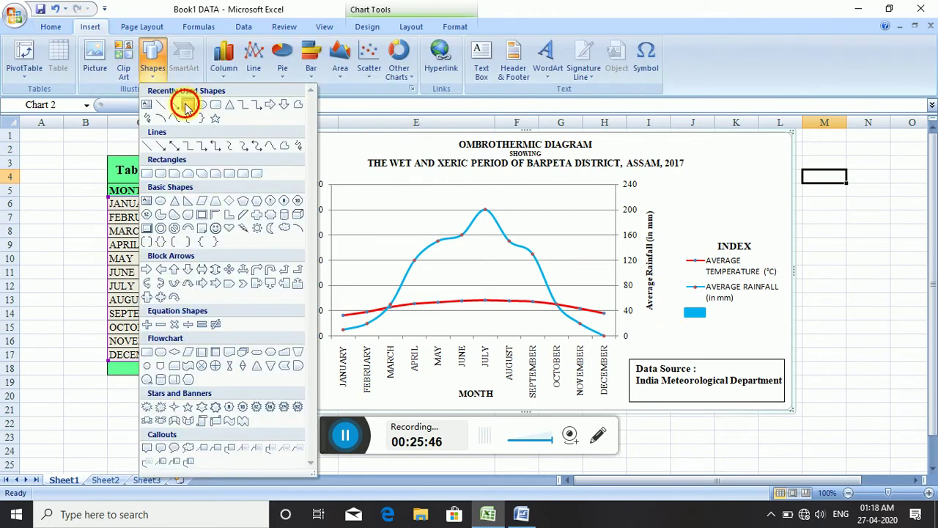
click(187, 106)
click(685, 329)
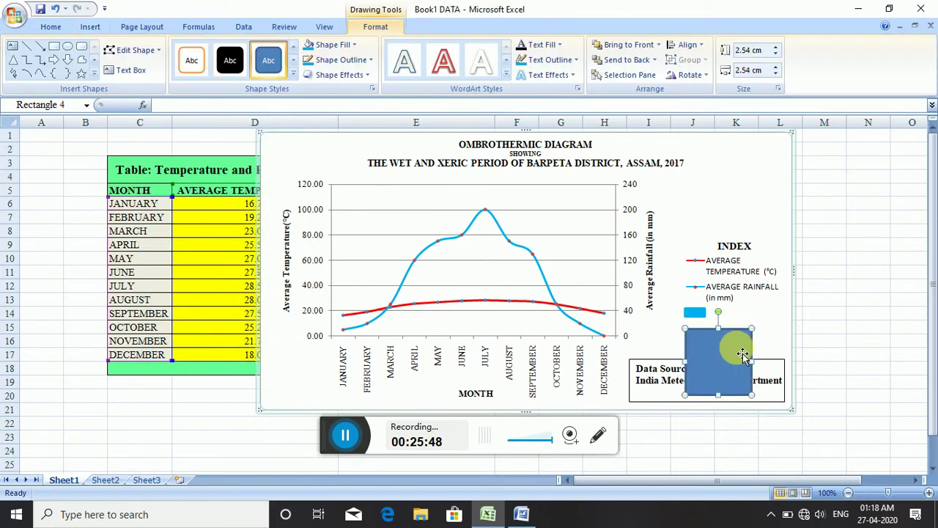
click(355, 47)
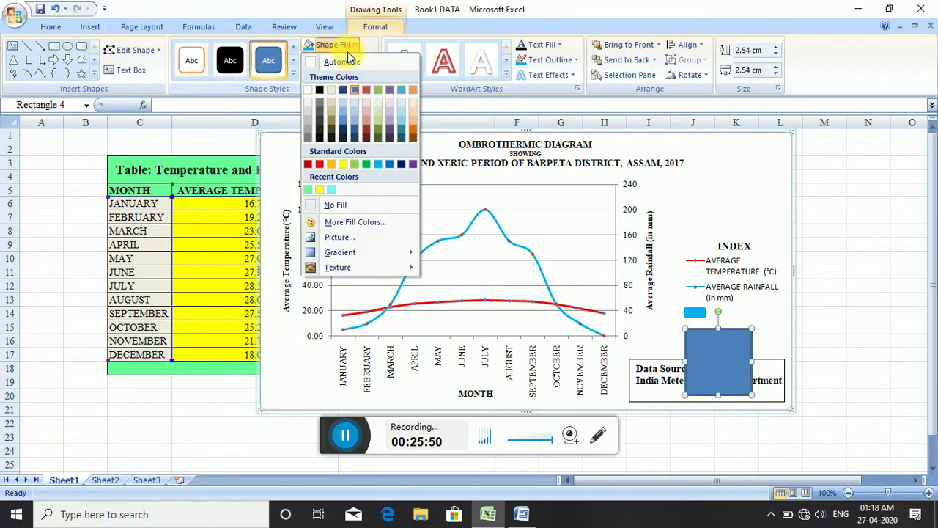
click(342, 165)
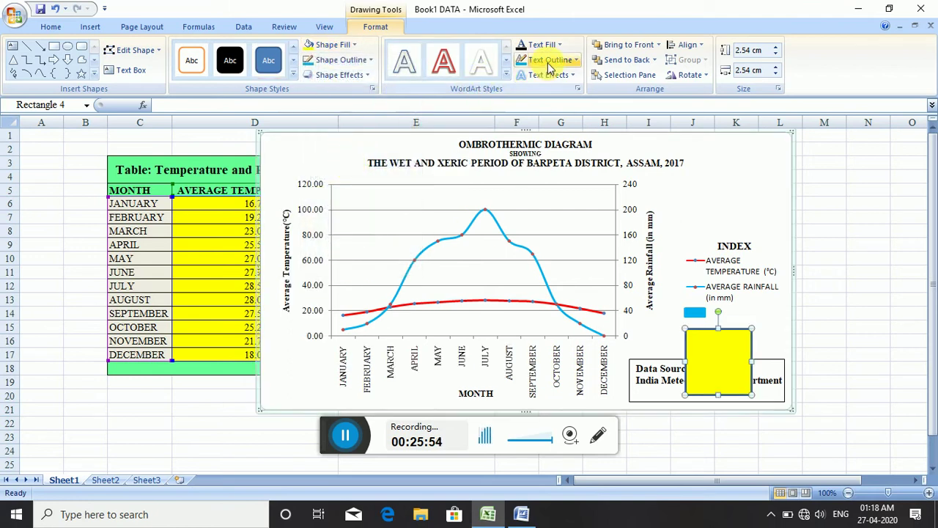
click(373, 63)
click(343, 178)
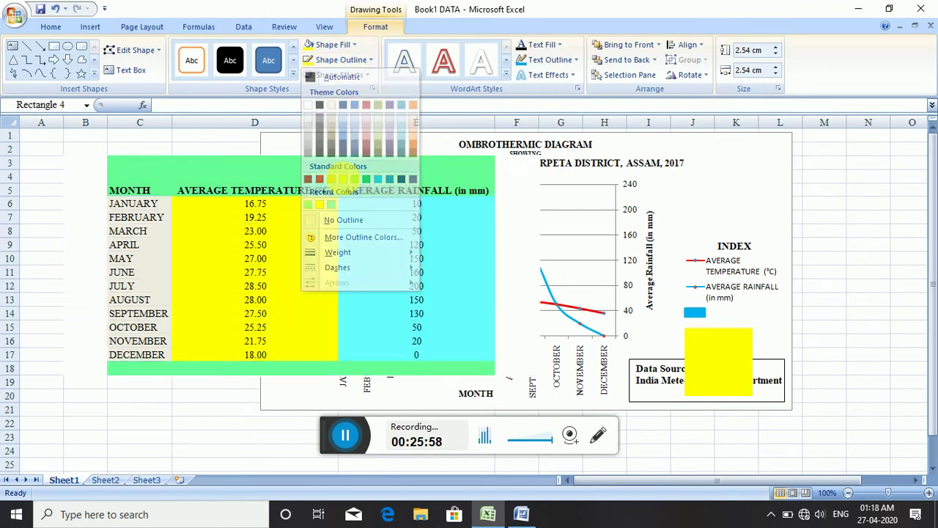
- Resize the yellow rectangle into a small swatch directly under the blue one
drag(720, 397, 719, 341)
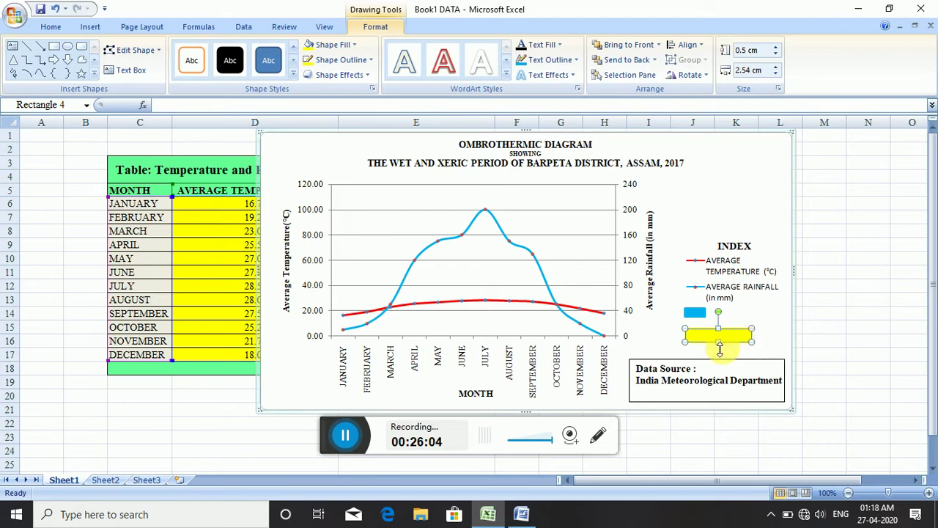
mouse_move(719, 349)
mouse_down()
mouse_move(719, 365)
mouse_move(721, 342)
mouse_up()
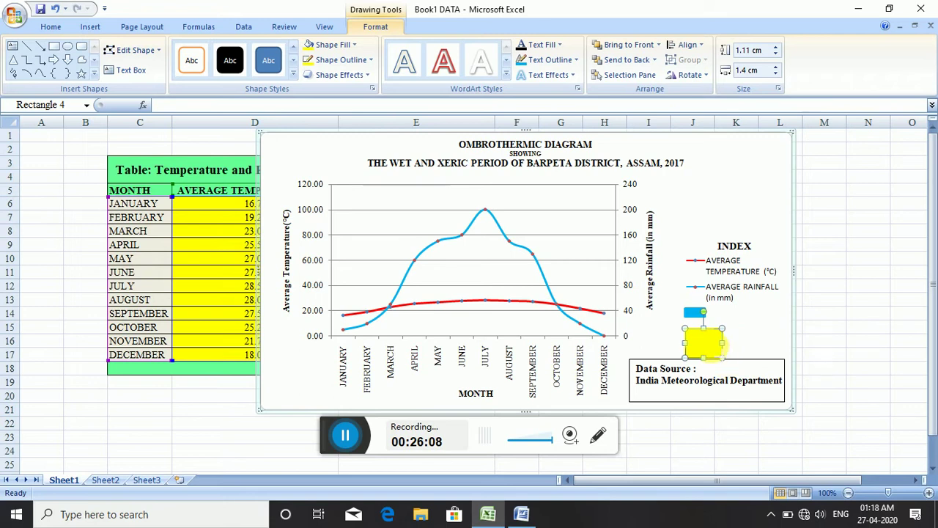
drag(721, 358, 704, 343)
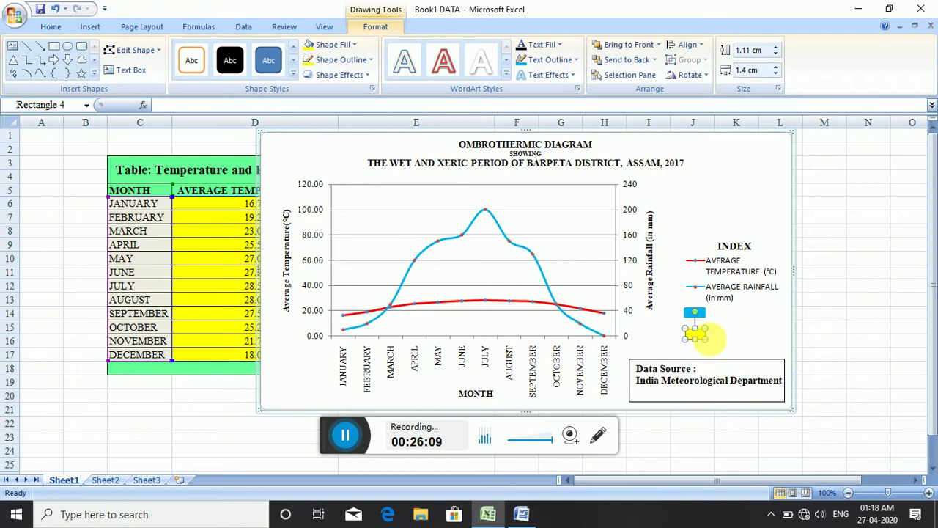
click(728, 356)
double_click(700, 335)
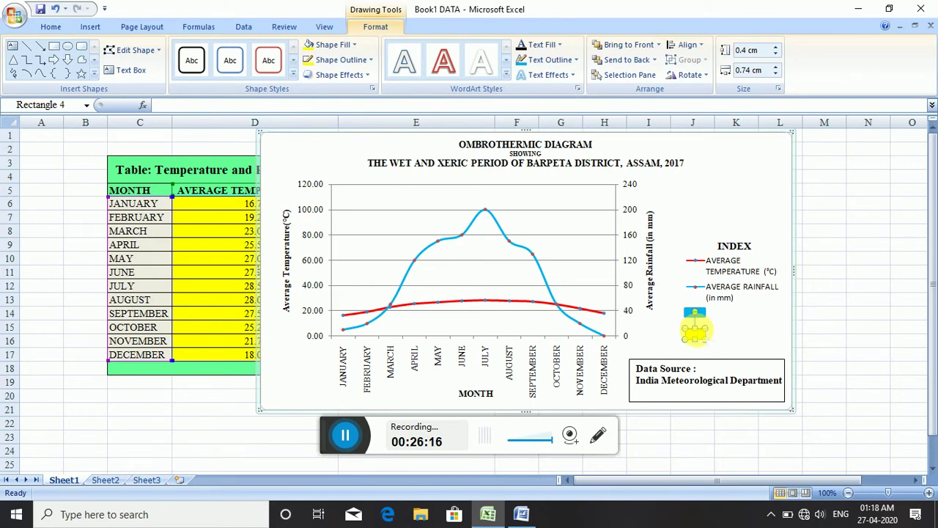
click(779, 330)
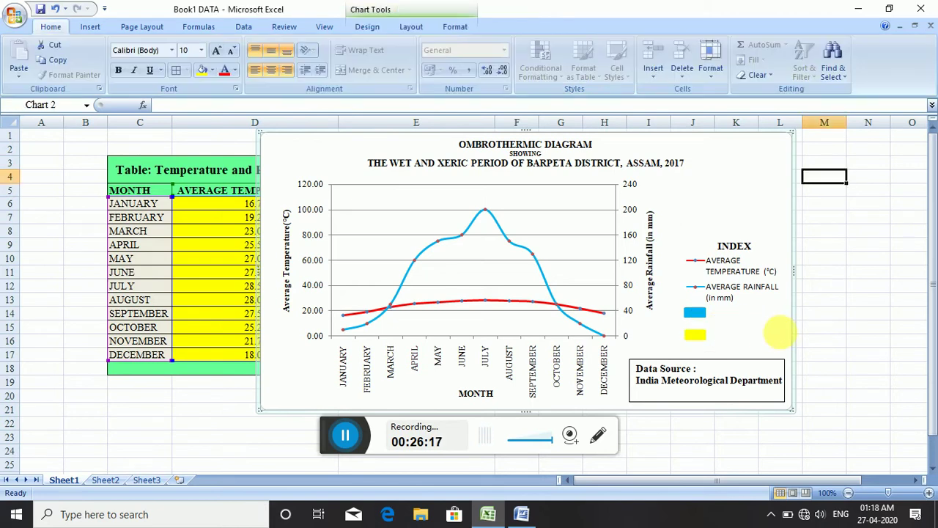
click(701, 314)
click(744, 319)
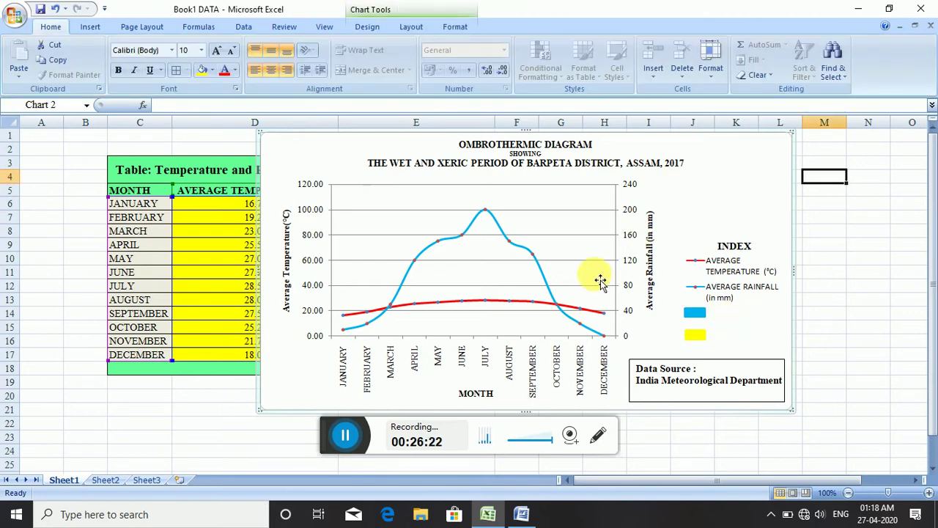
- Insert a text box reading 'Wet Period' in the INDEX area and set it to Times New Roman
click(92, 28)
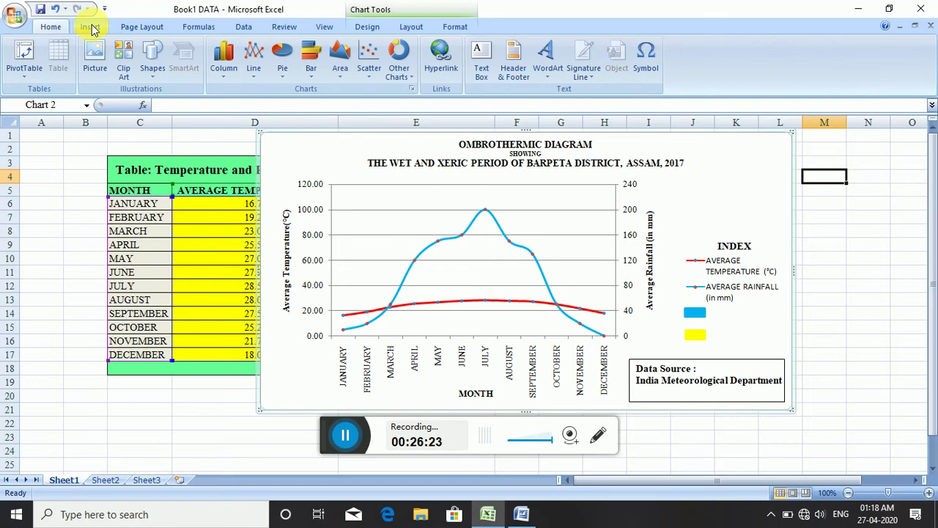
click(153, 70)
click(149, 107)
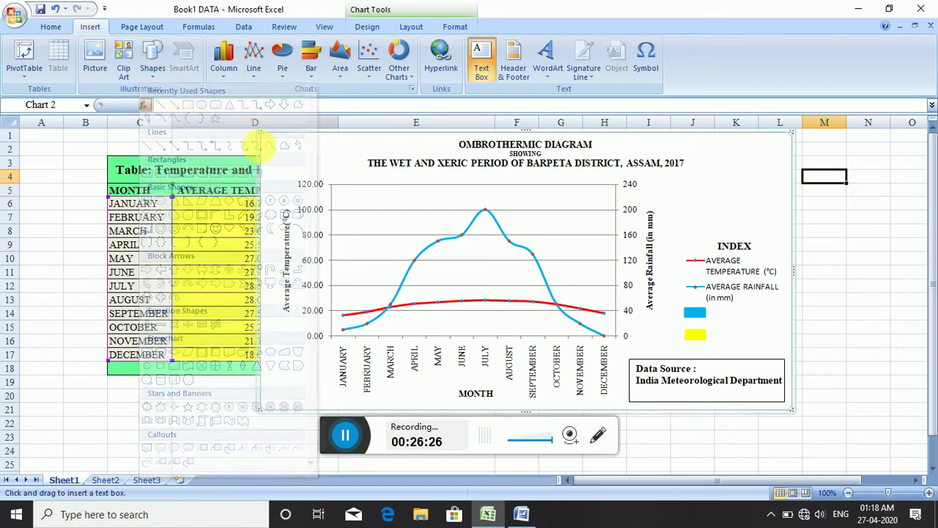
click(727, 321)
text(Wet Period)
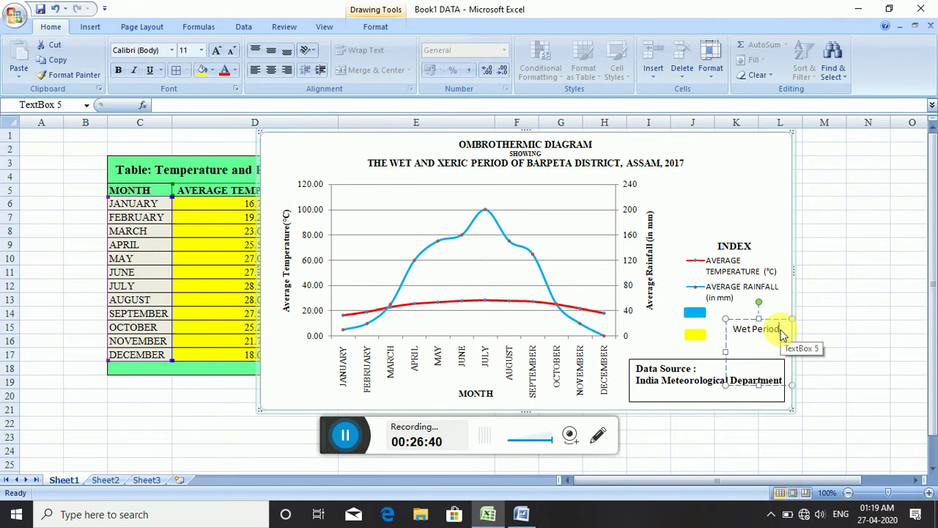
drag(786, 334, 783, 334)
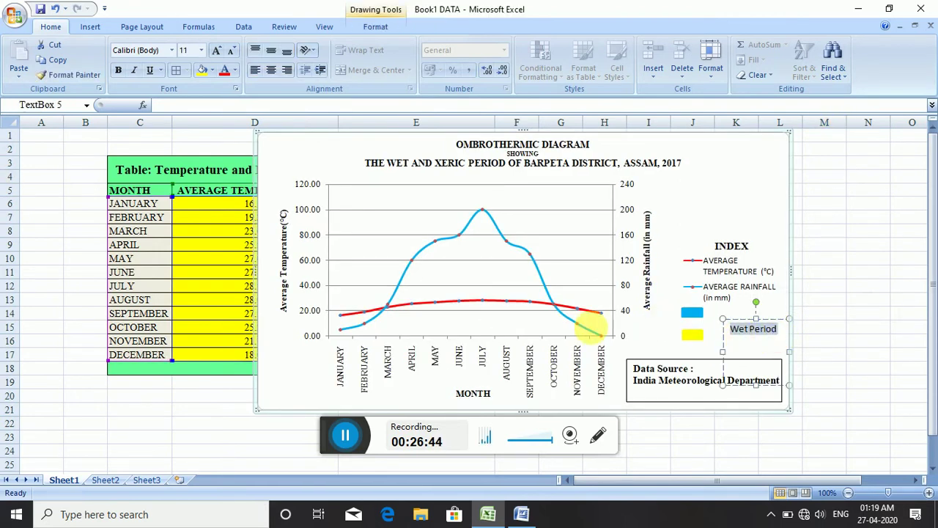
click(171, 50)
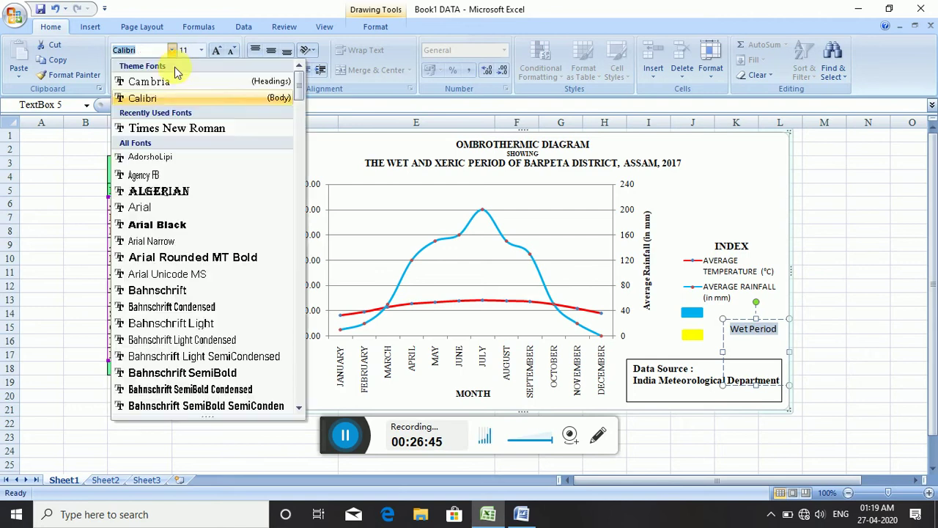
click(167, 129)
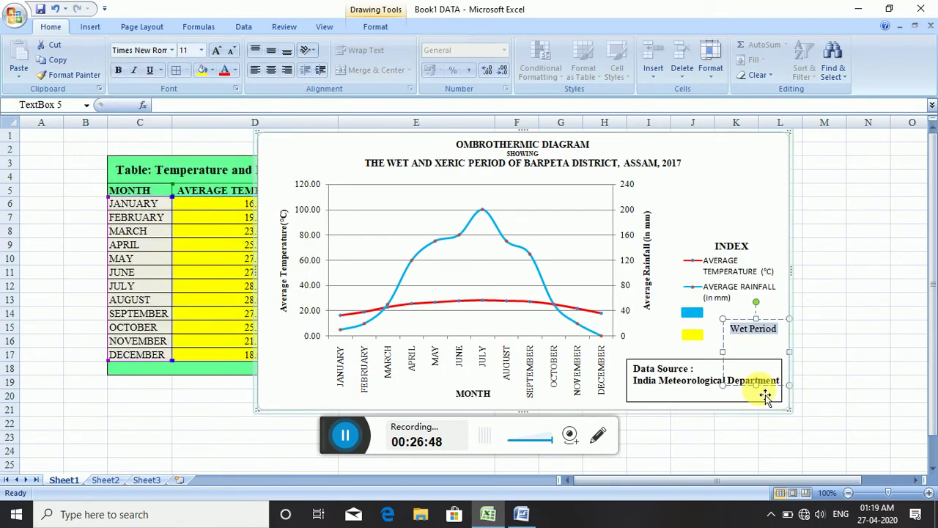
- Resize the Wet Period box and place it right beside the blue swatch
mouse_move(754, 383)
mouse_down()
mouse_move(758, 308)
mouse_move(755, 326)
mouse_move(713, 318)
mouse_up()
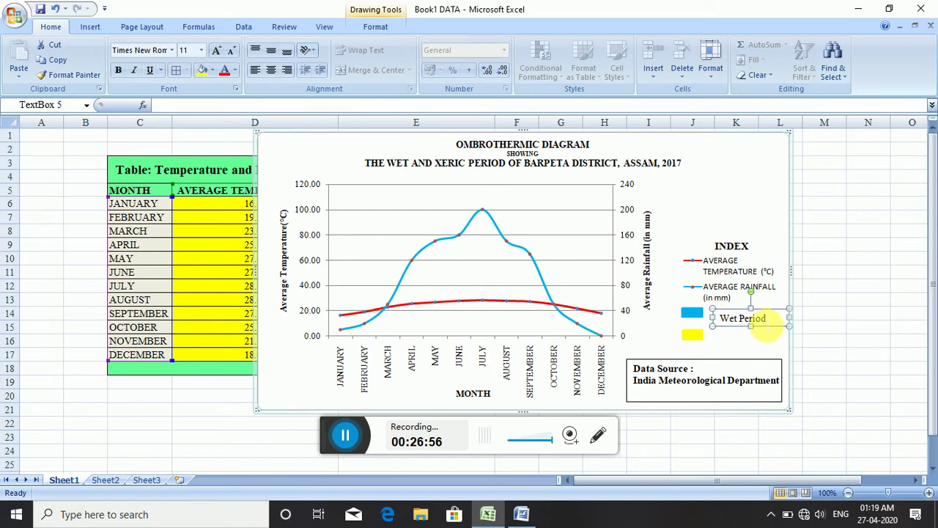
drag(796, 325, 785, 324)
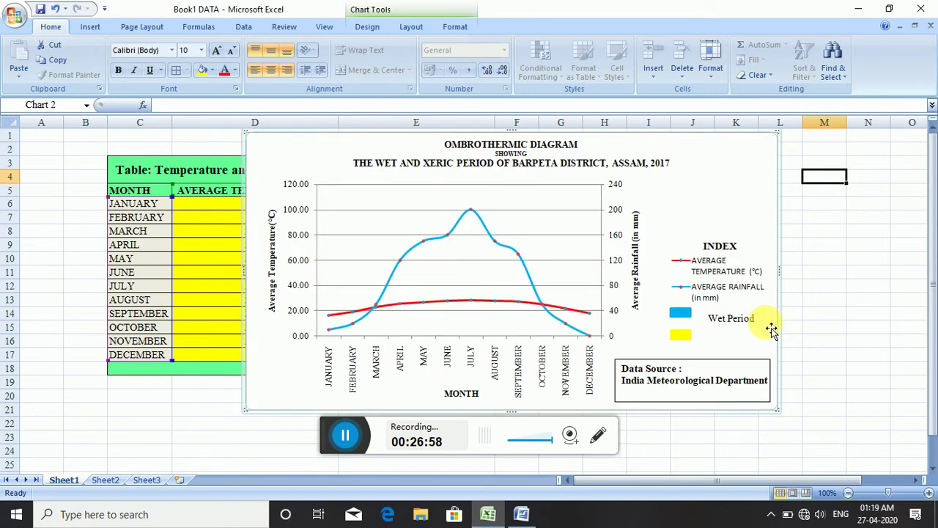
click(750, 323)
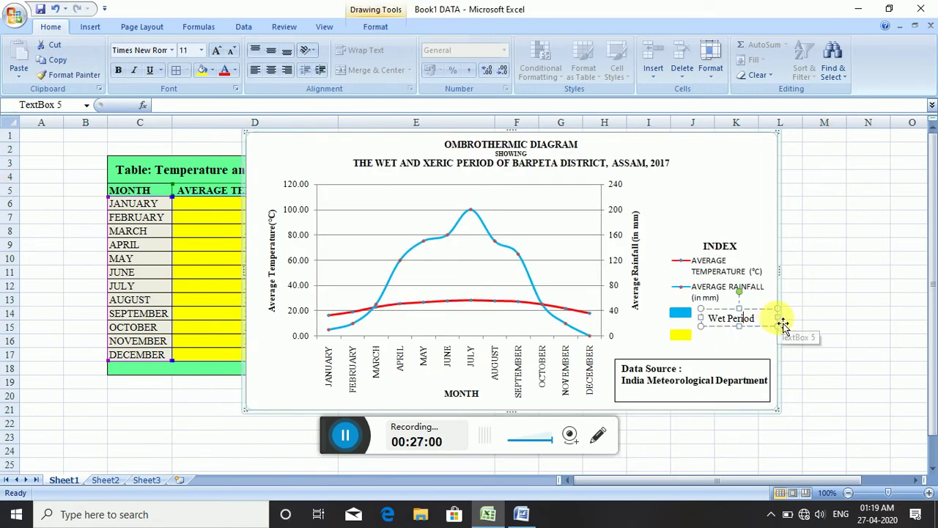
mouse_move(774, 317)
mouse_down()
mouse_move(732, 312)
mouse_move(732, 328)
mouse_move(731, 298)
mouse_move(726, 311)
mouse_up()
- Make the legend text Times New Roman at size 8 so both AVERAGE TEMPERATURE and AVERAGE RAINFALL entries show
click(723, 322)
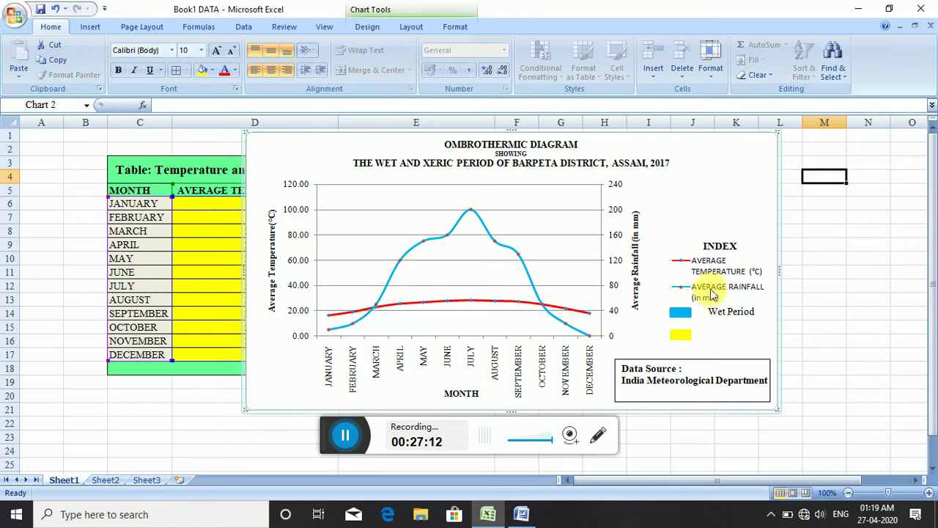
click(724, 287)
click(172, 50)
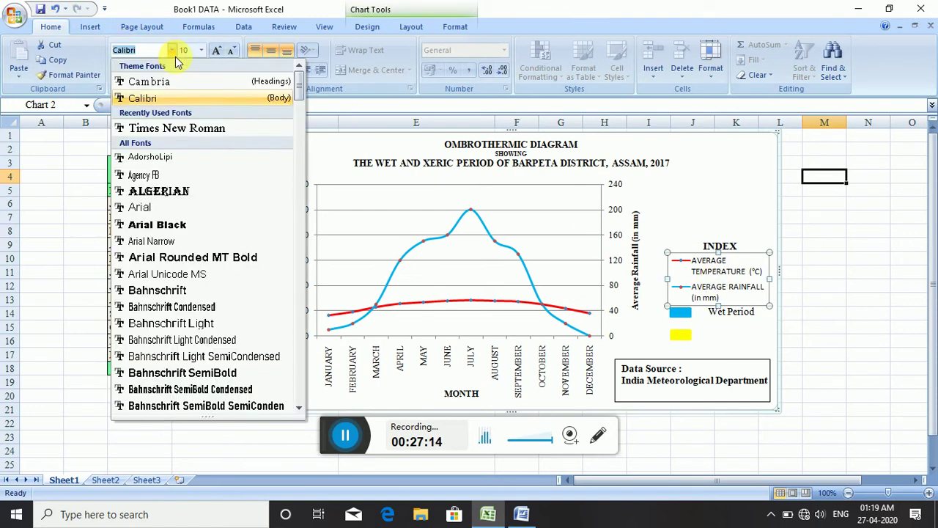
click(213, 130)
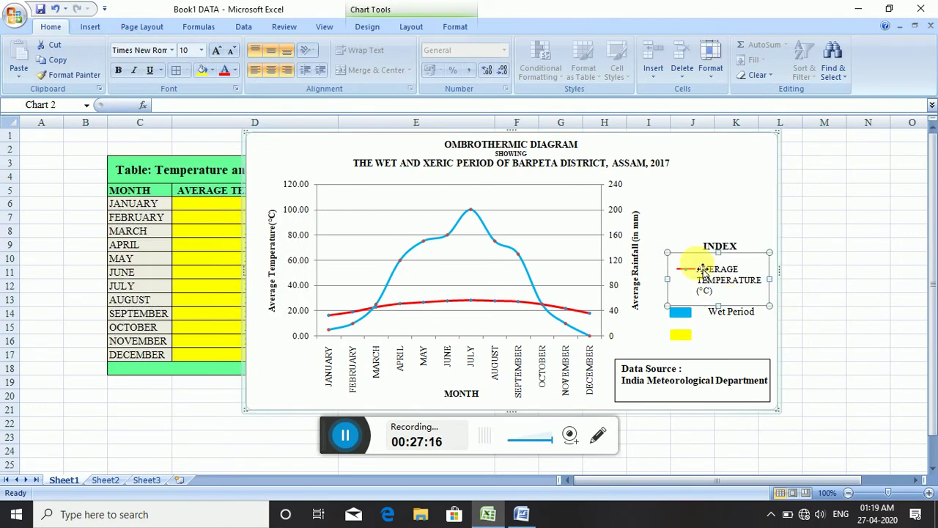
click(232, 53)
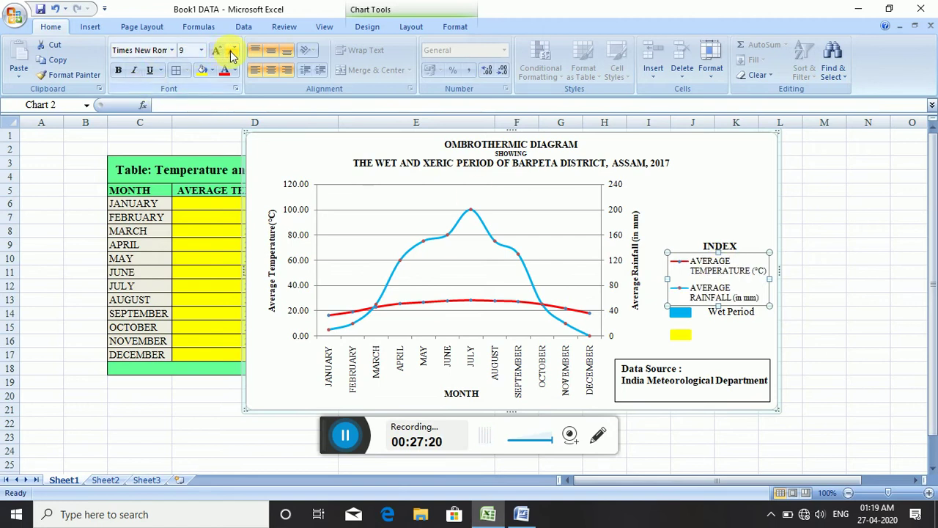
click(231, 53)
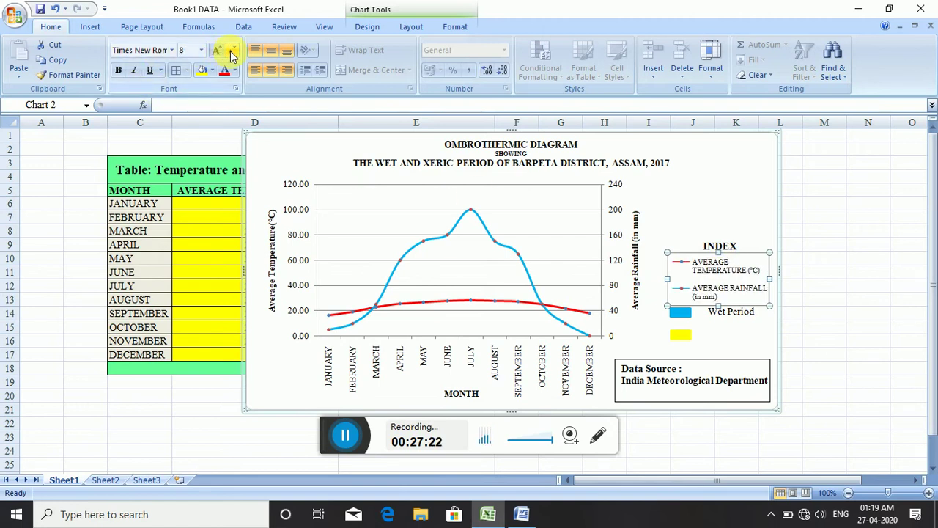
click(792, 259)
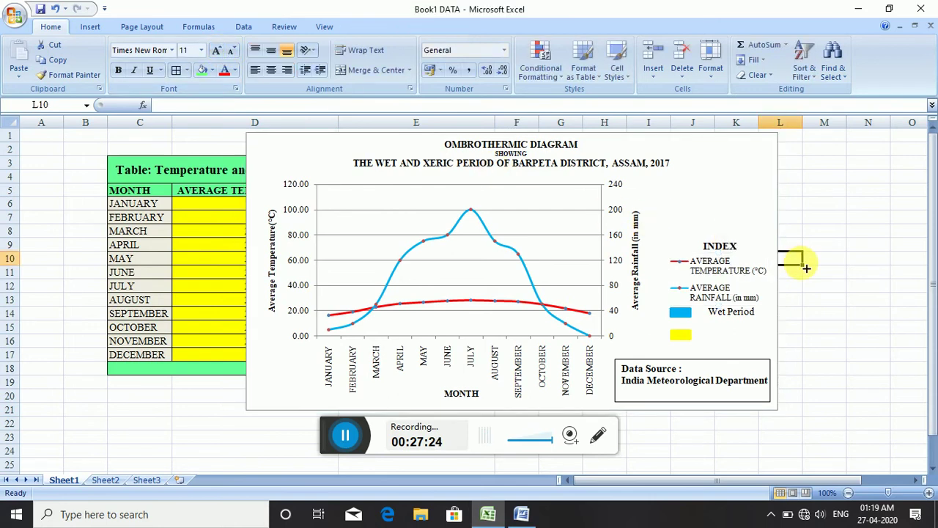
click(730, 315)
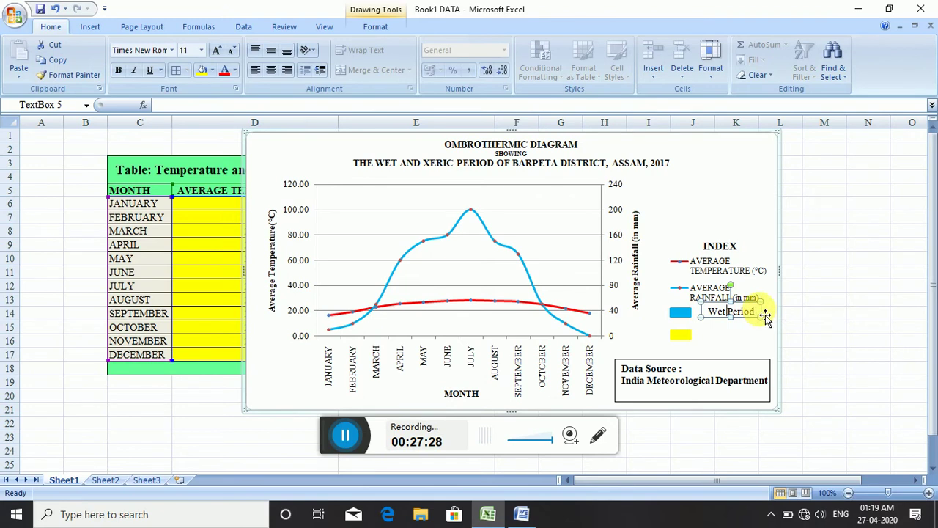
click(705, 341)
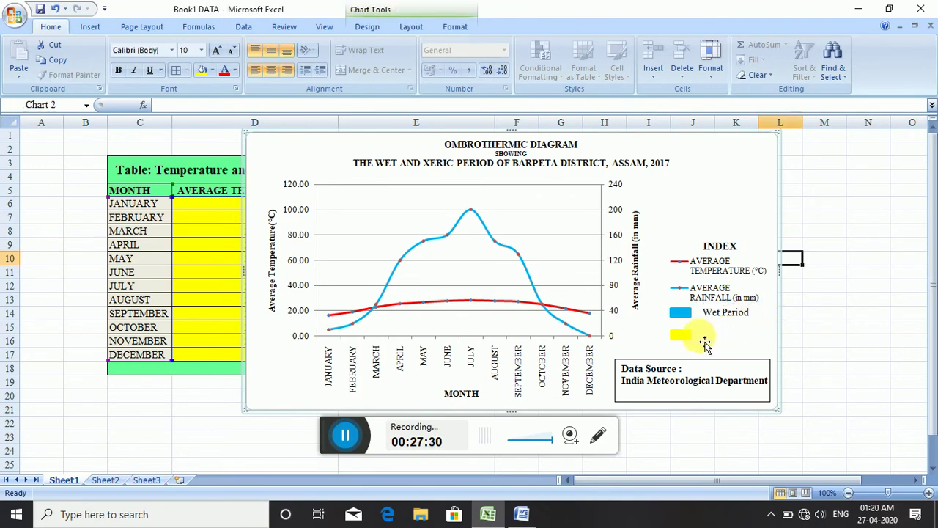
click(94, 27)
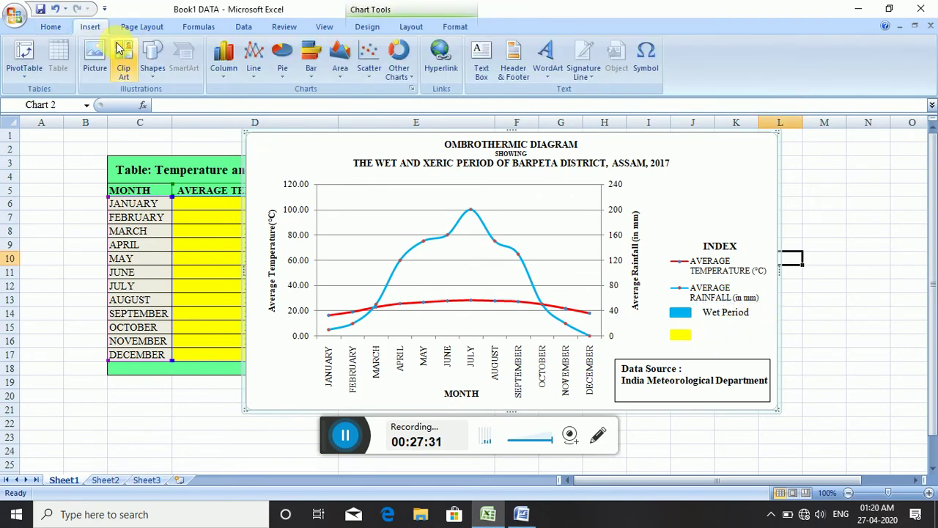
- Add a 'Xeric Period' text box near the yellow swatch in Times New Roman
click(152, 64)
click(147, 104)
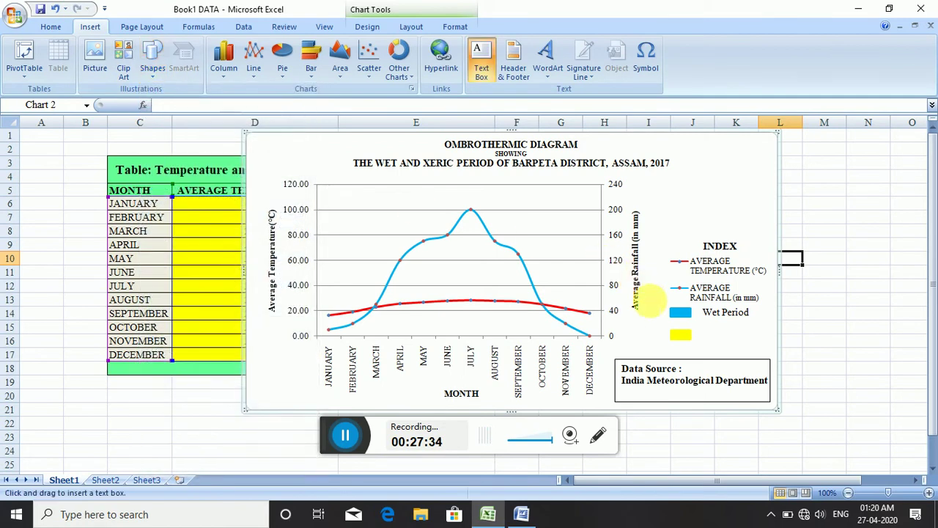
drag(700, 334, 767, 400)
text(Xeric Period)
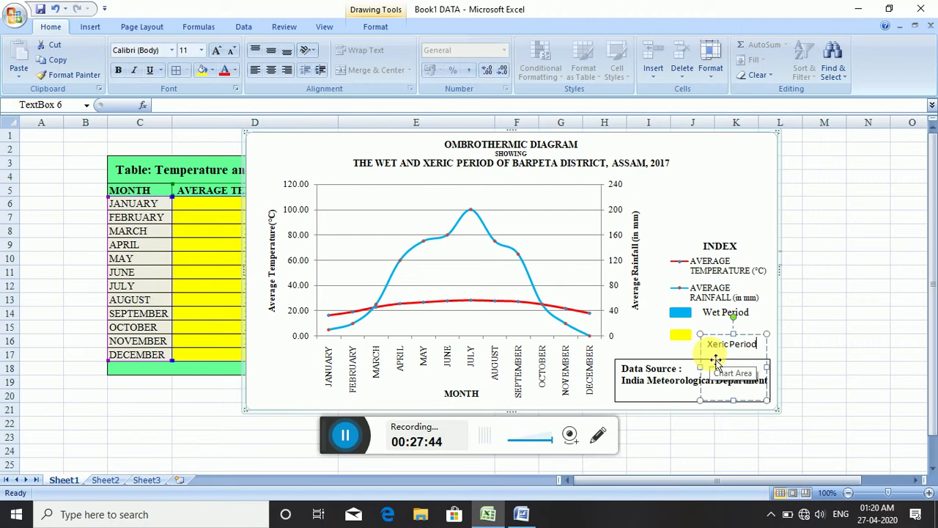
click(807, 379)
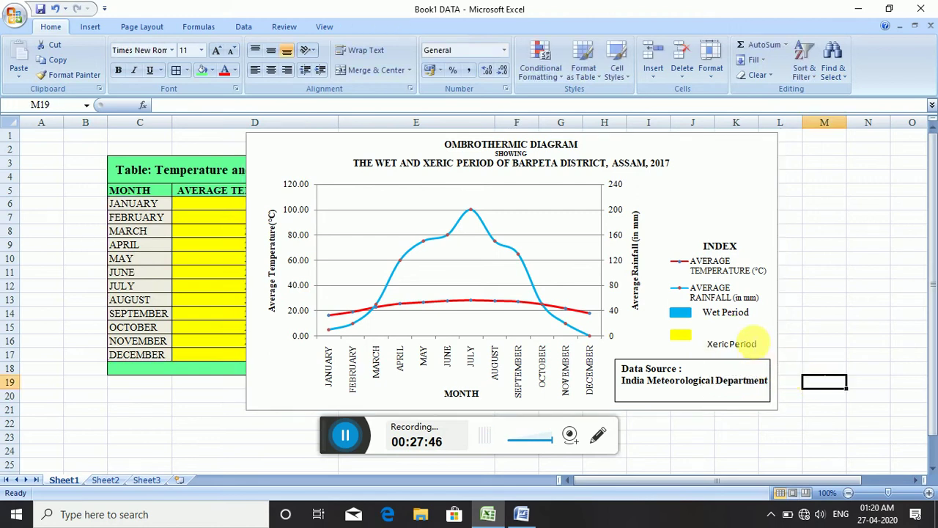
click(751, 355)
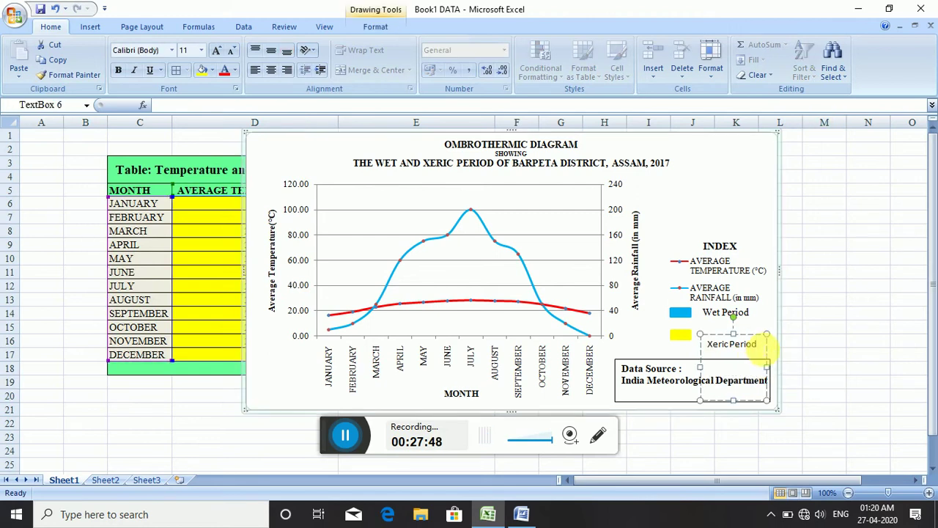
drag(758, 346, 708, 344)
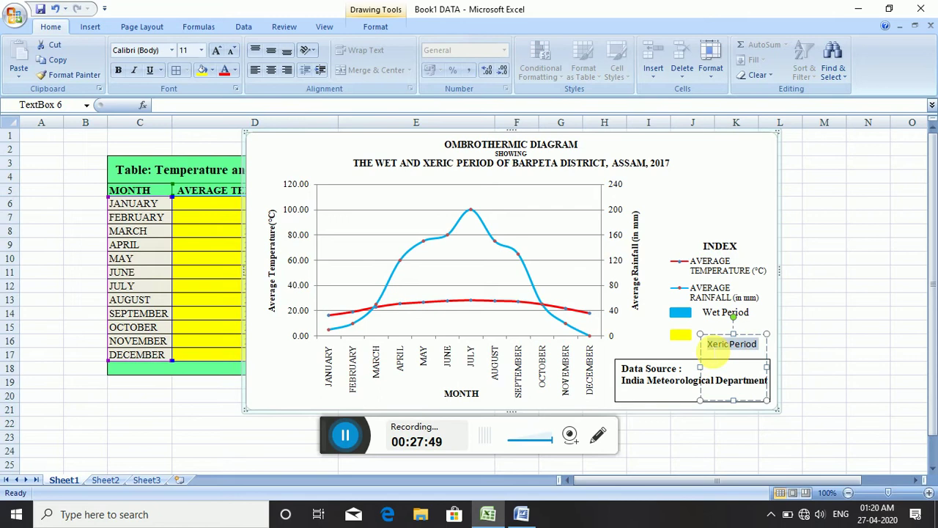
click(171, 49)
click(172, 128)
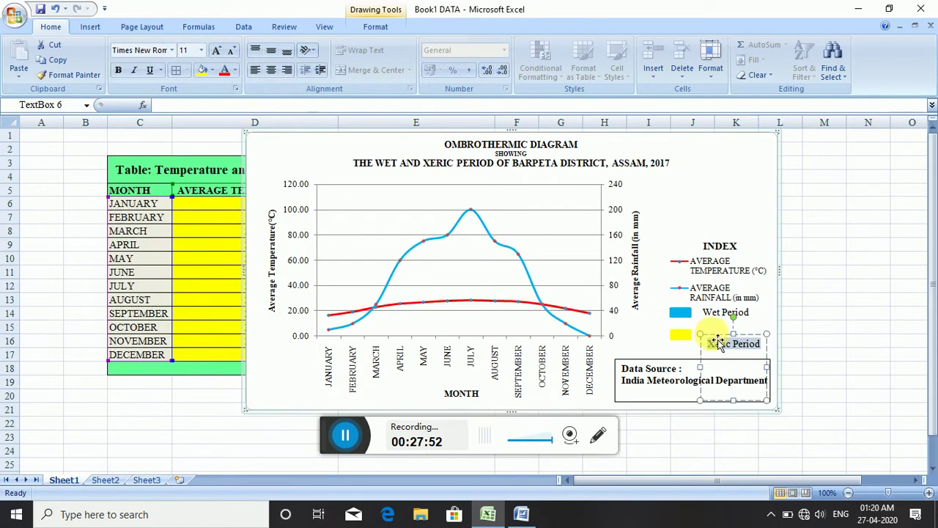
- Move the Xeric Period label up beside the yellow swatch and widen it slightly
click(737, 403)
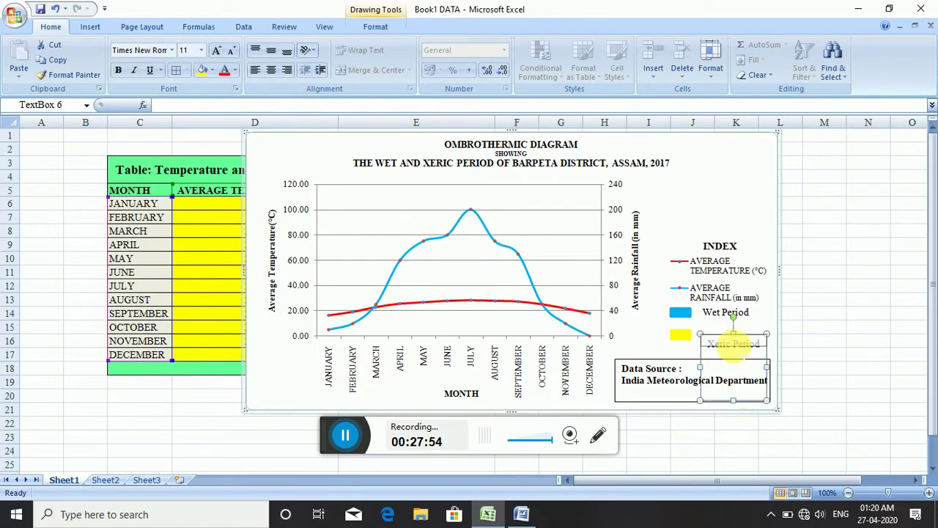
drag(737, 353, 732, 329)
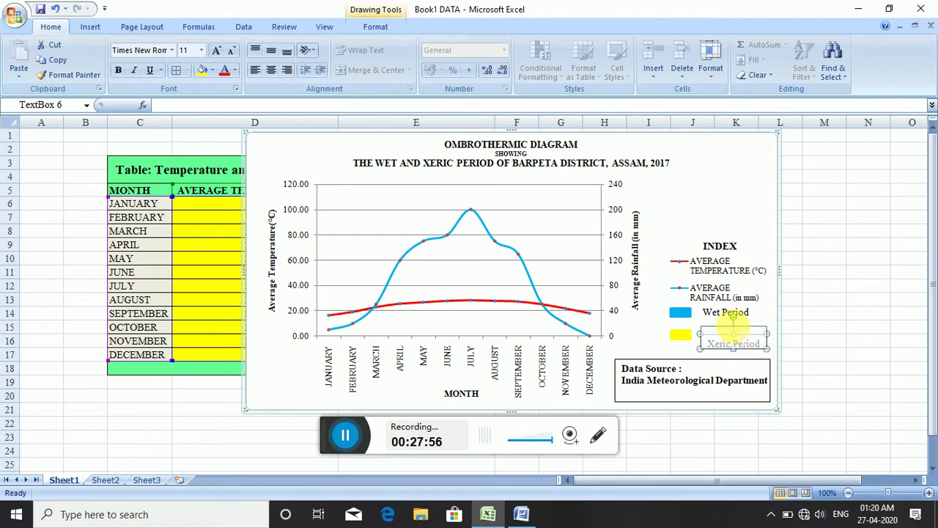
drag(700, 336, 695, 336)
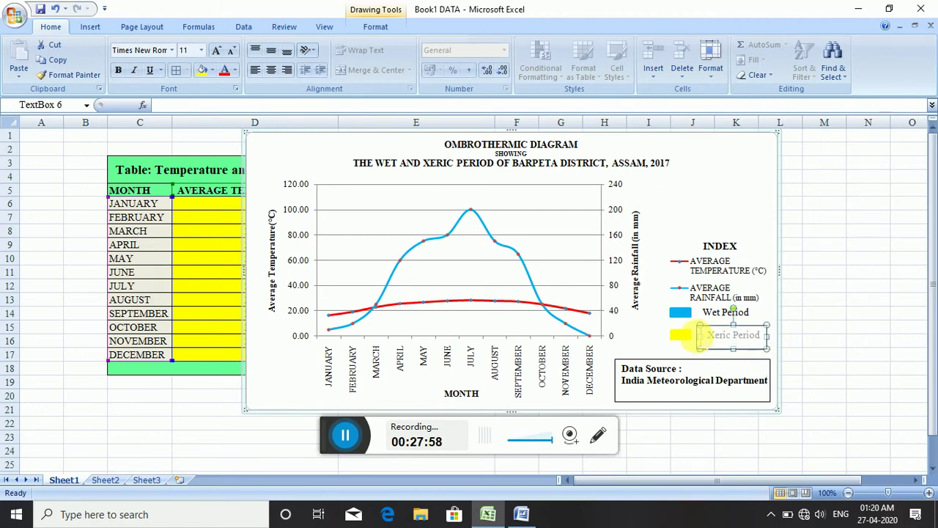
click(821, 342)
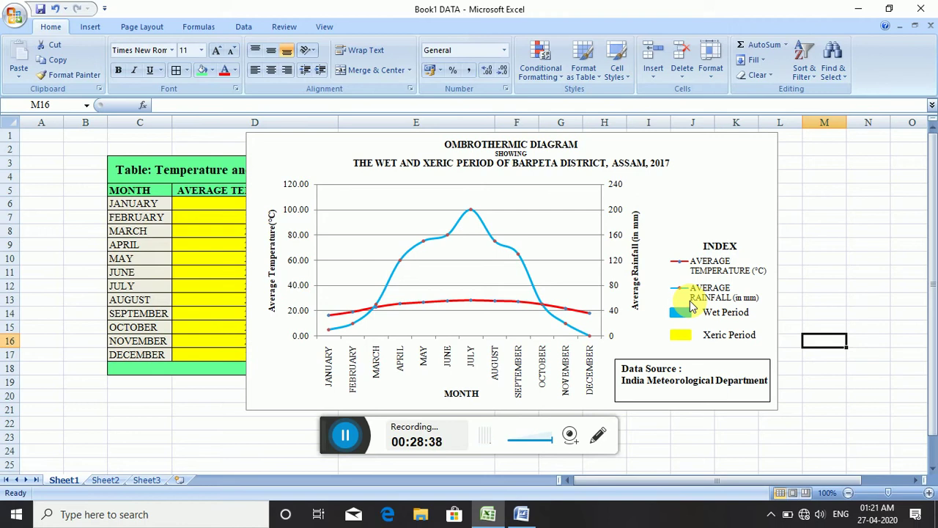
- Search '3d' from the taskbar, launch Paint 3D, and start a New blank project
click(250, 515)
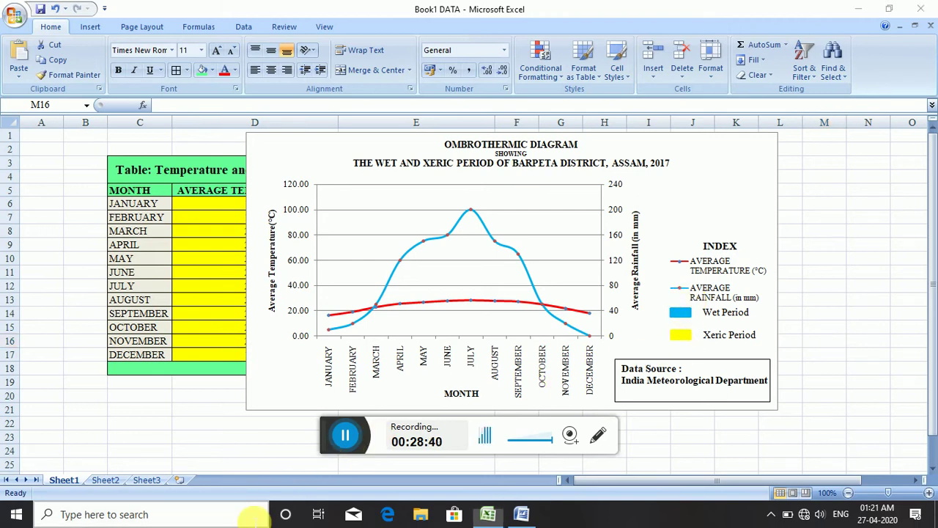
text(3)
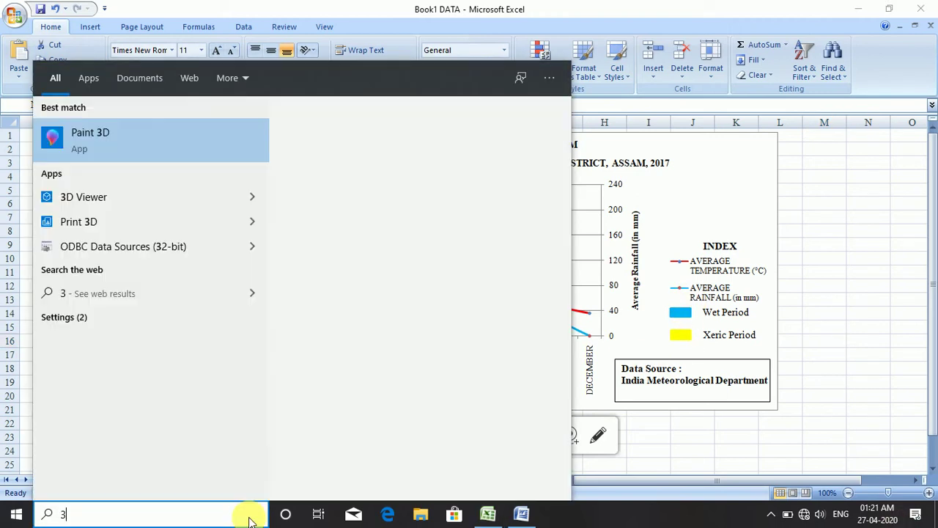
text(d)
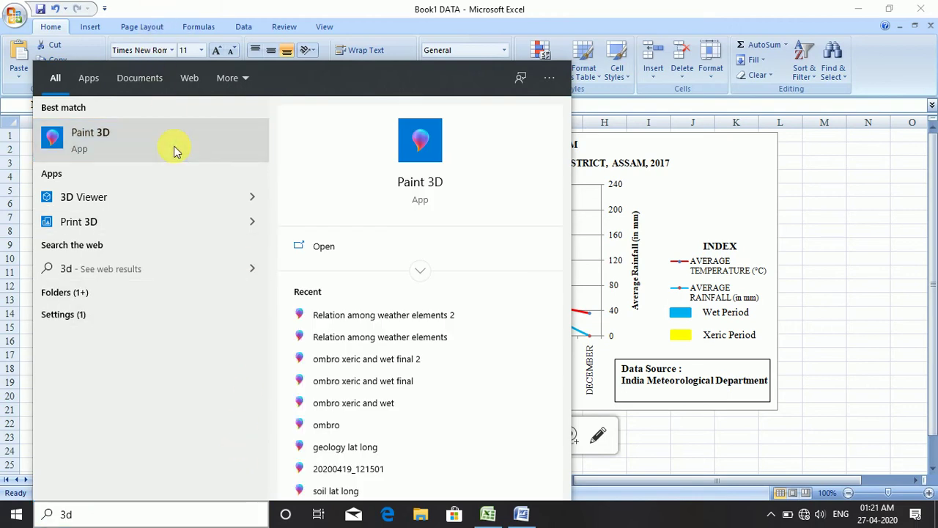
click(174, 145)
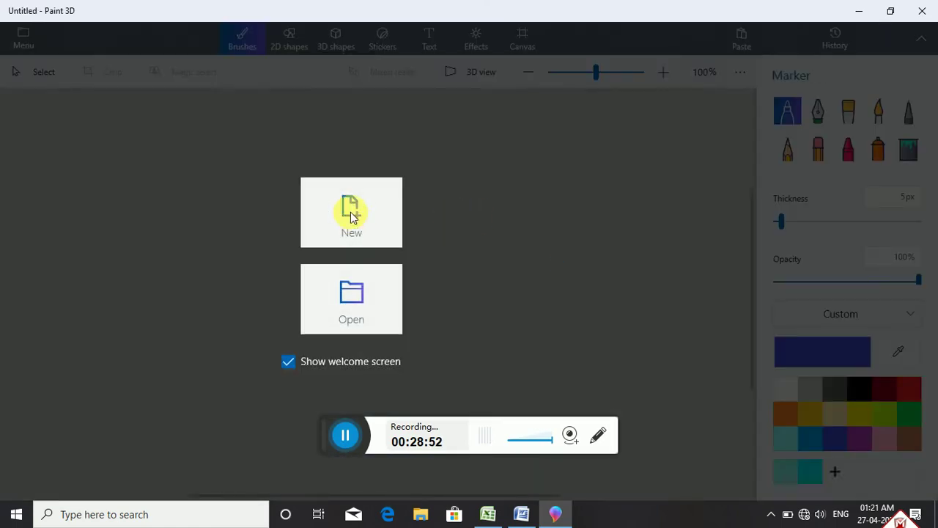
click(351, 212)
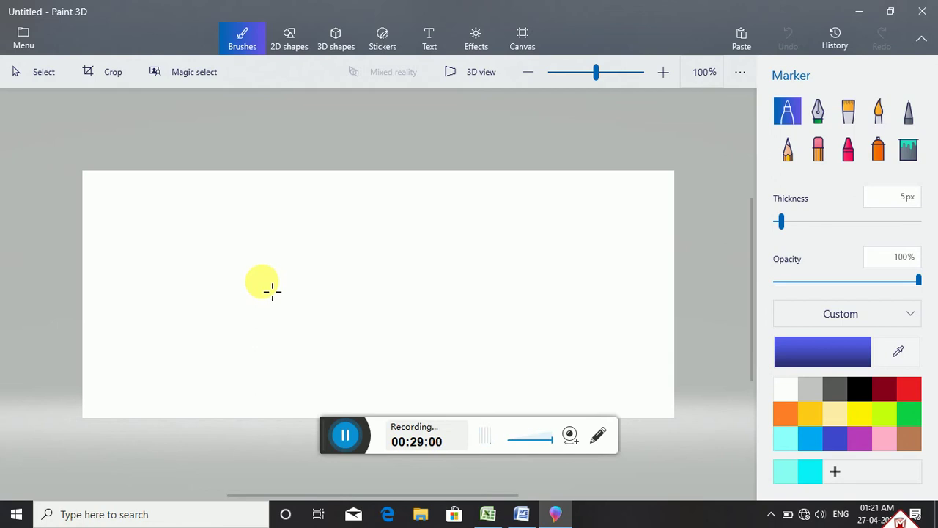
- Paste the Excel screenshot and begin a Custom crop, trimming the top and bottom
key(ctrl+v)
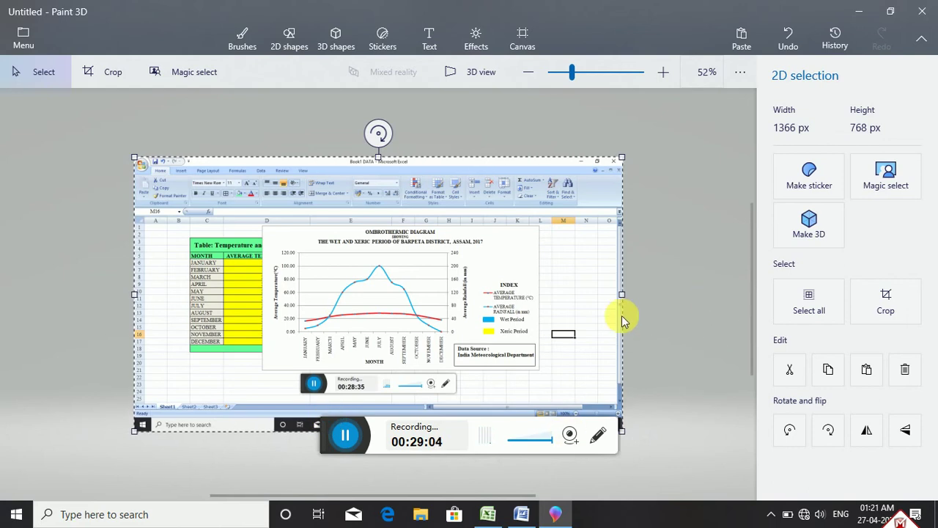
click(111, 77)
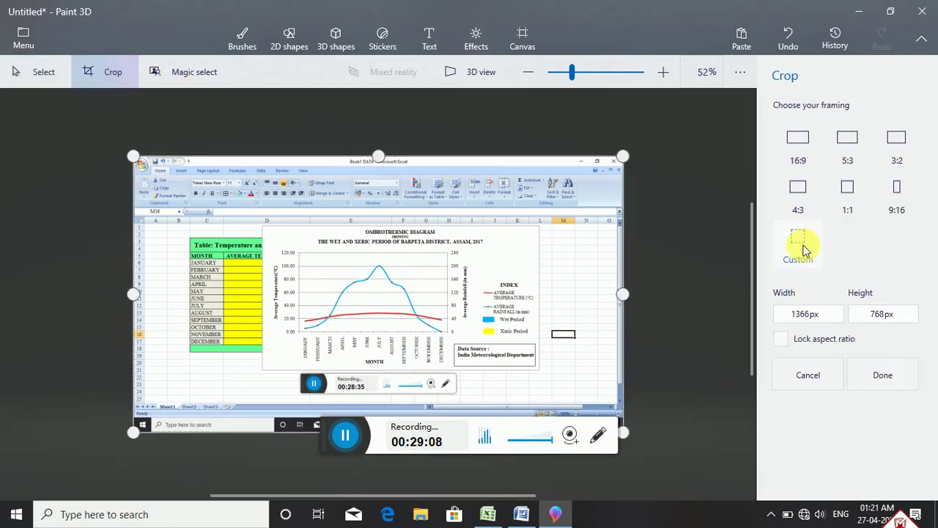
click(798, 240)
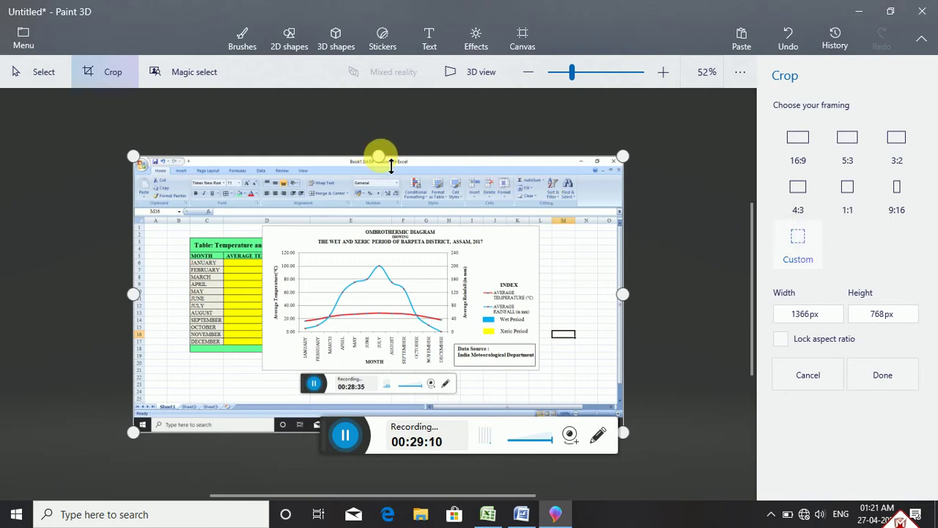
drag(391, 166, 397, 232)
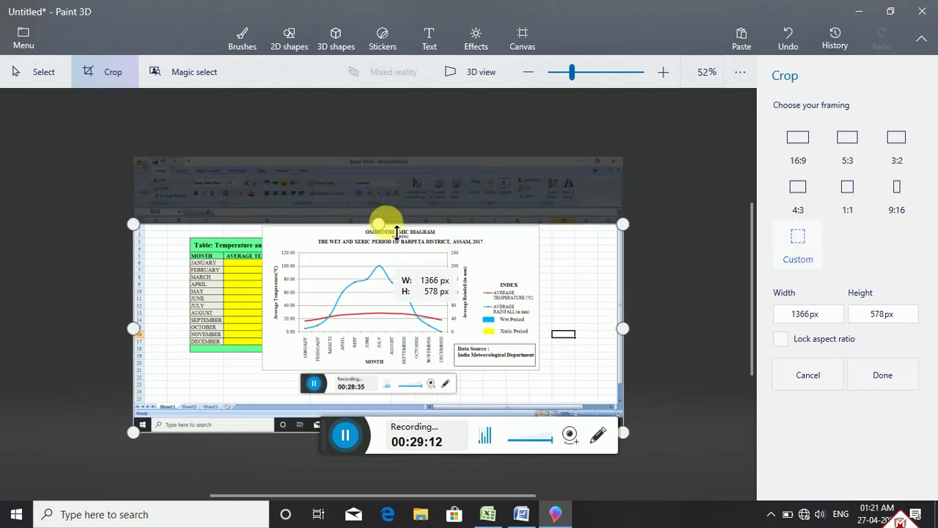
drag(396, 232, 384, 233)
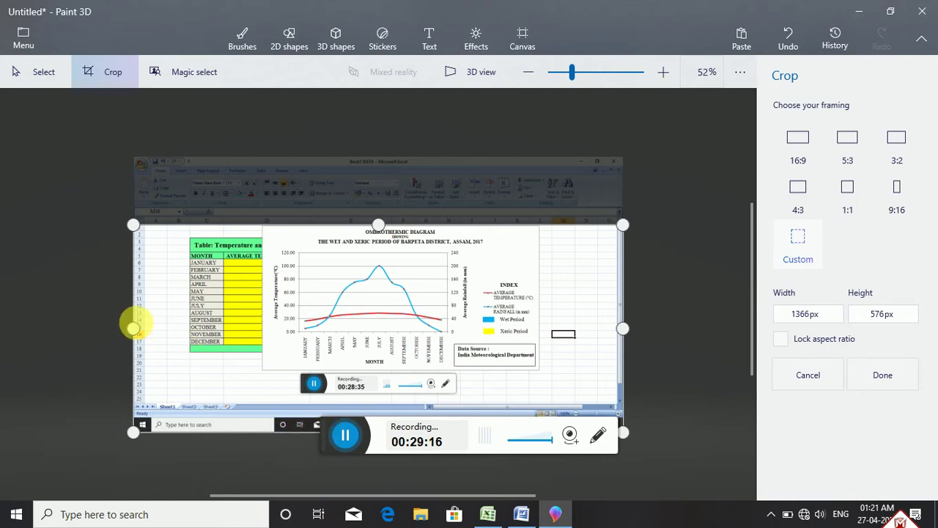
drag(585, 274, 585, 238)
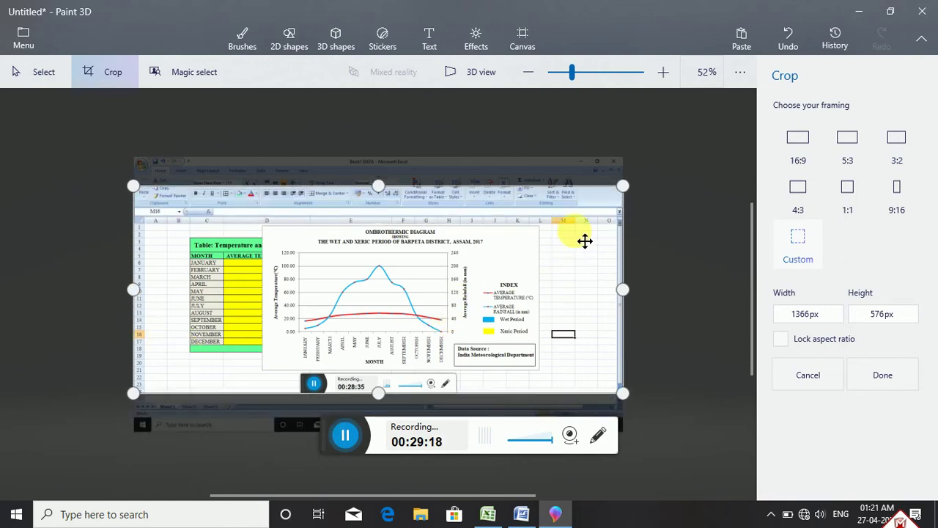
mouse_move(374, 393)
mouse_down()
mouse_move(393, 377)
mouse_move(385, 368)
mouse_up()
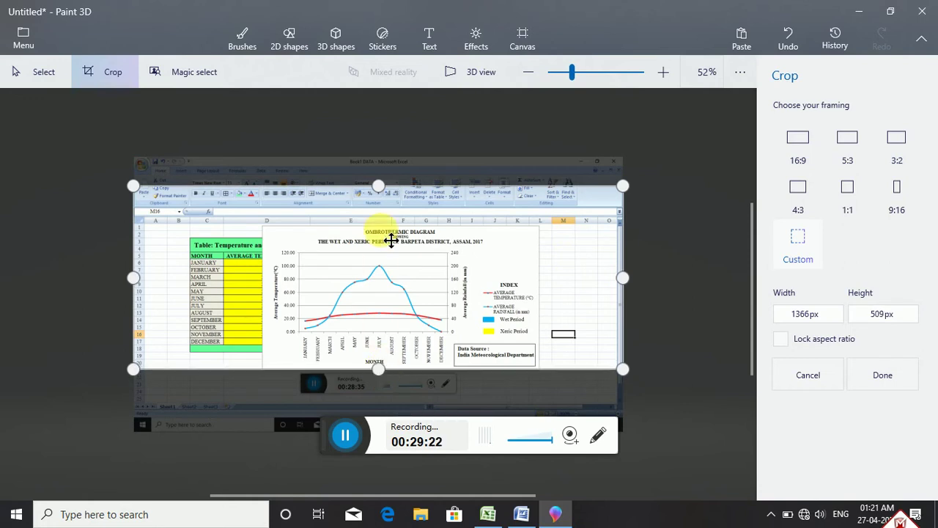
- Trim the top, right and left crop edges to the chart's borders and apply the crop
drag(389, 194, 389, 222)
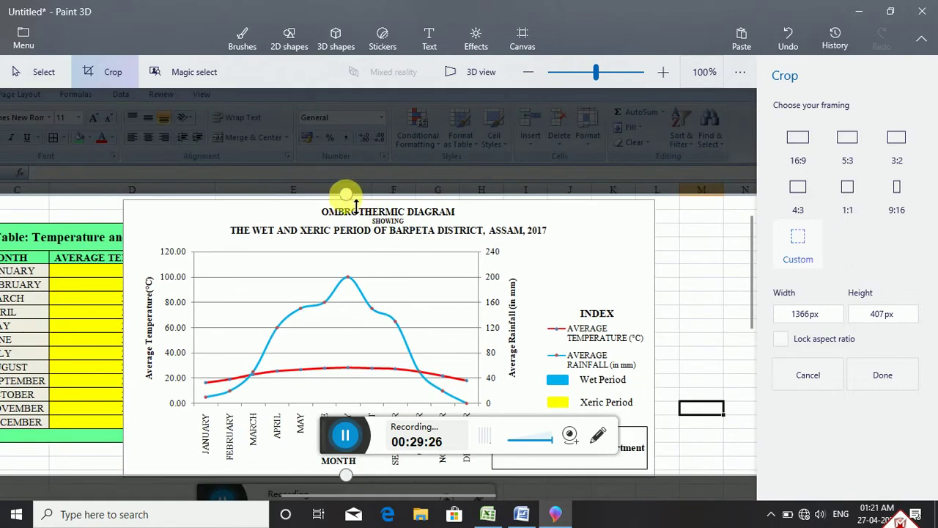
drag(354, 206, 355, 211)
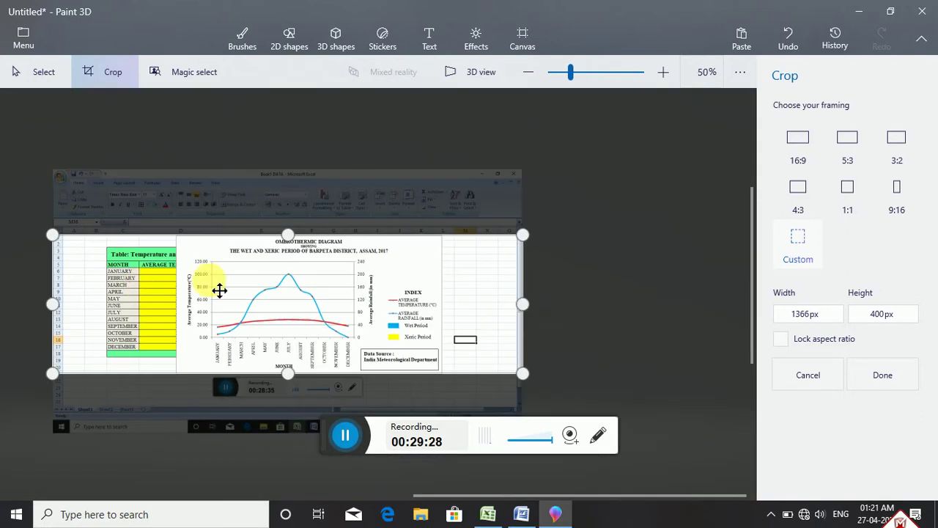
drag(524, 304, 441, 303)
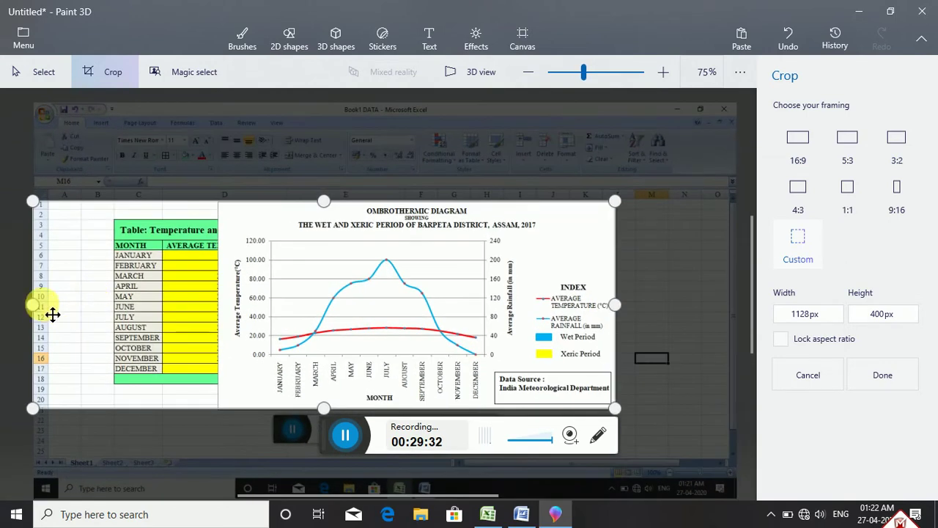
drag(33, 304, 219, 307)
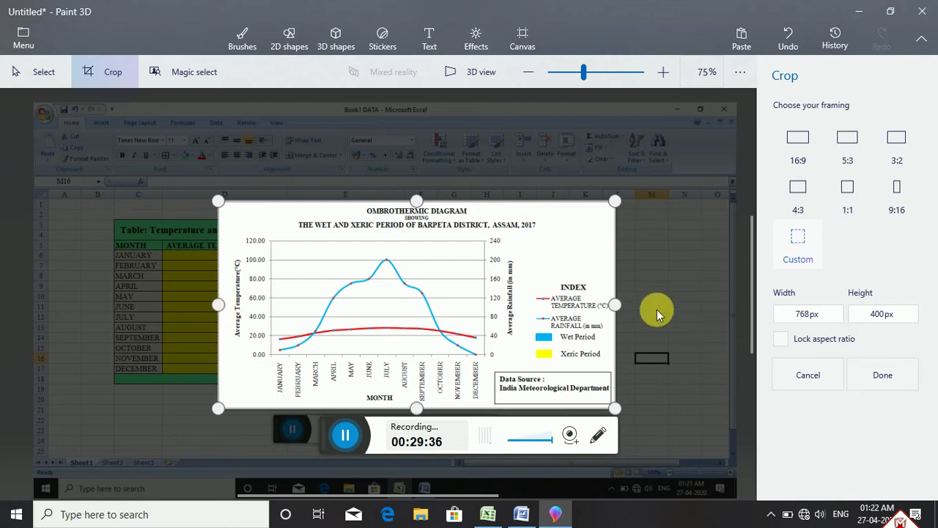
scroll(587, 323, down, 2)
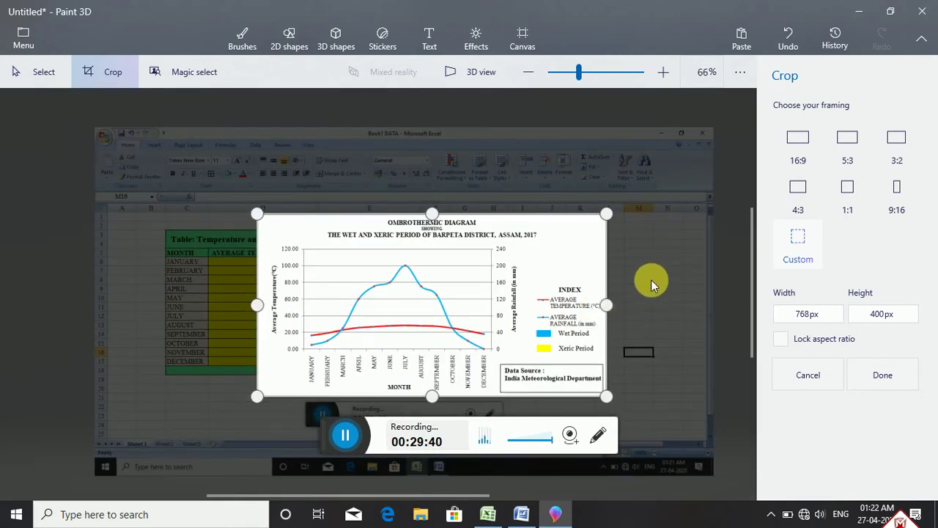
key(Return)
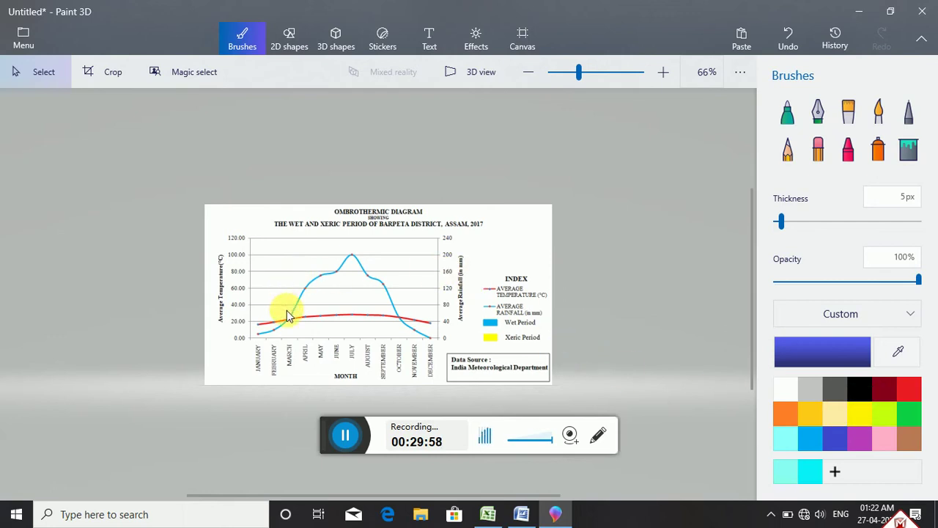
- Fill every white pocket between the rainfall and temperature curves light blue, including the July peak
scroll(353, 293, up, 1)
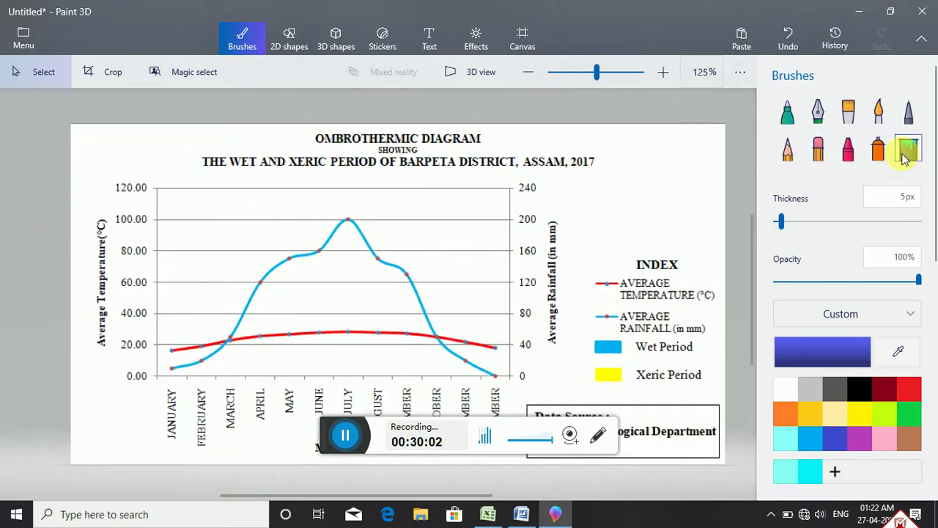
click(230, 41)
click(902, 150)
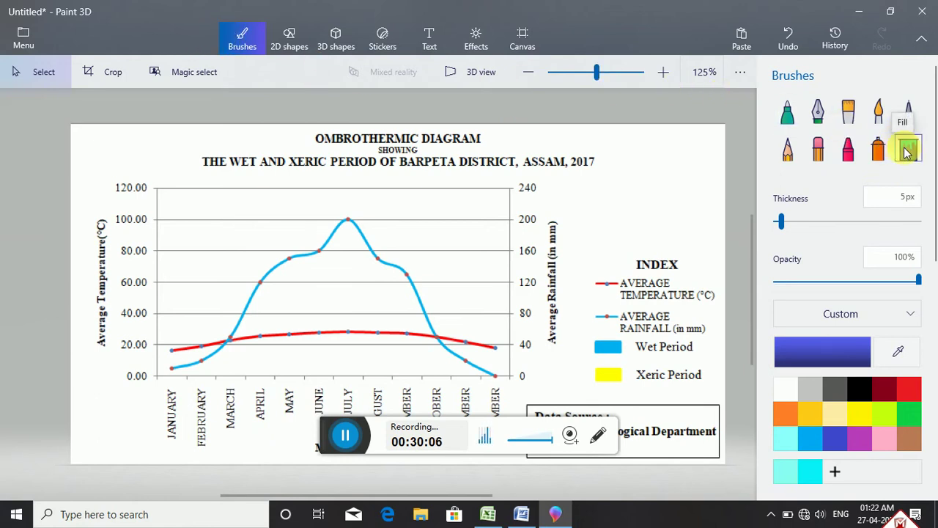
click(907, 150)
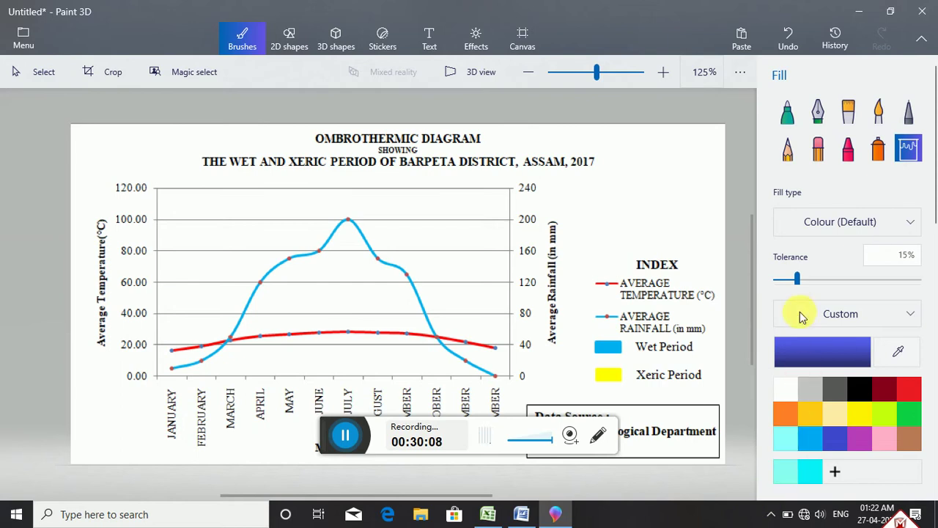
click(810, 440)
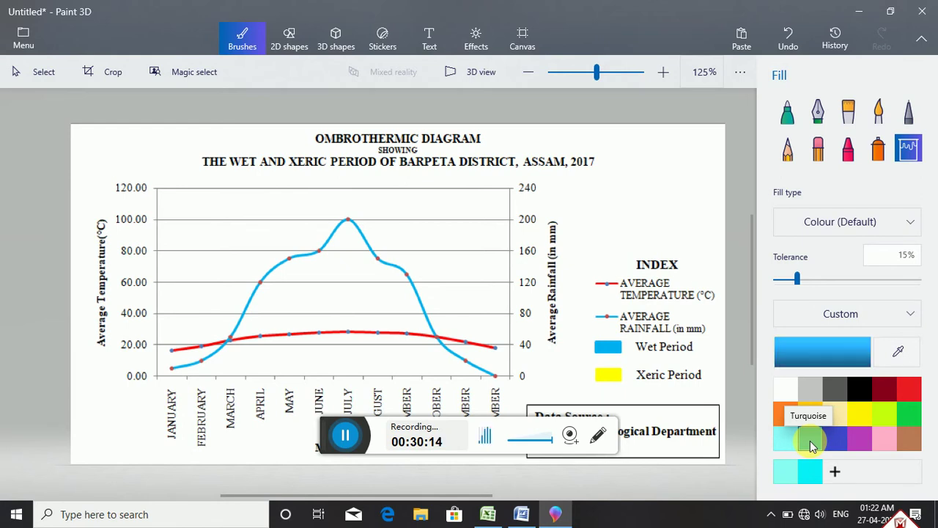
click(323, 270)
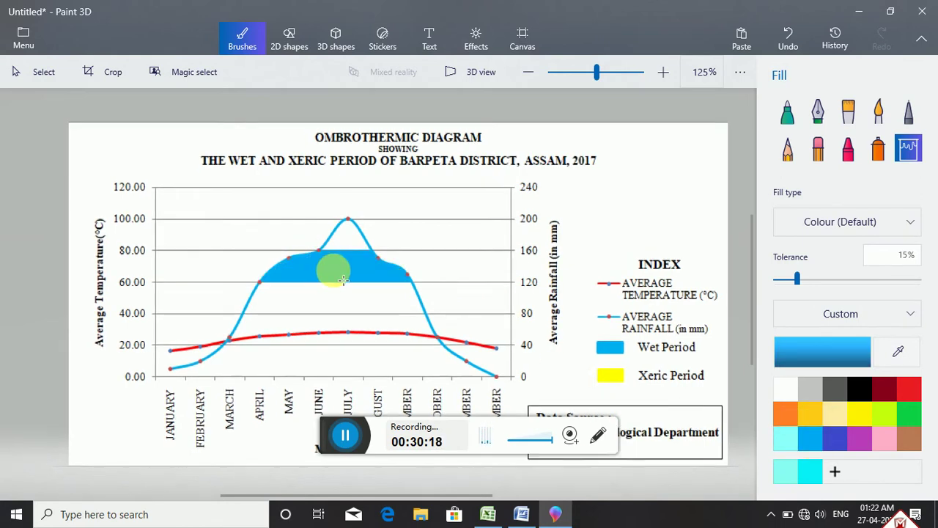
click(328, 311)
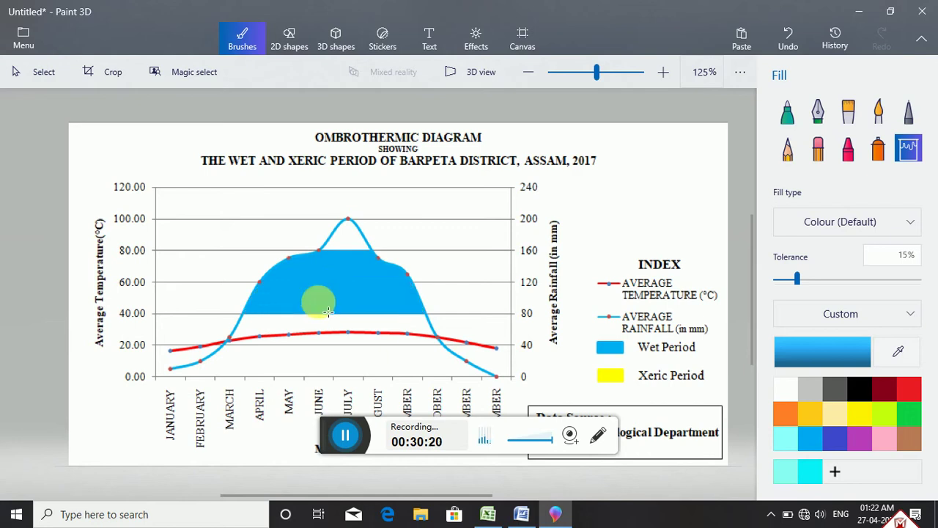
click(305, 321)
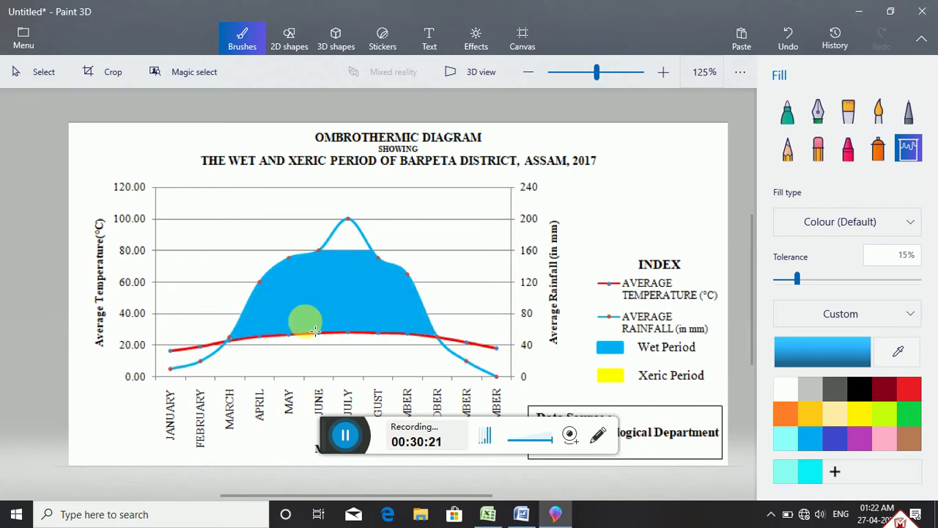
click(358, 246)
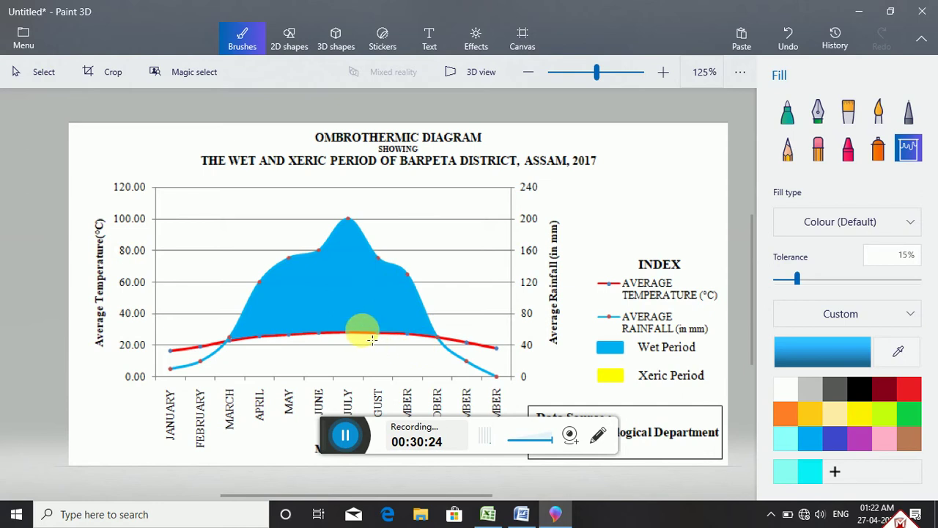
click(342, 304)
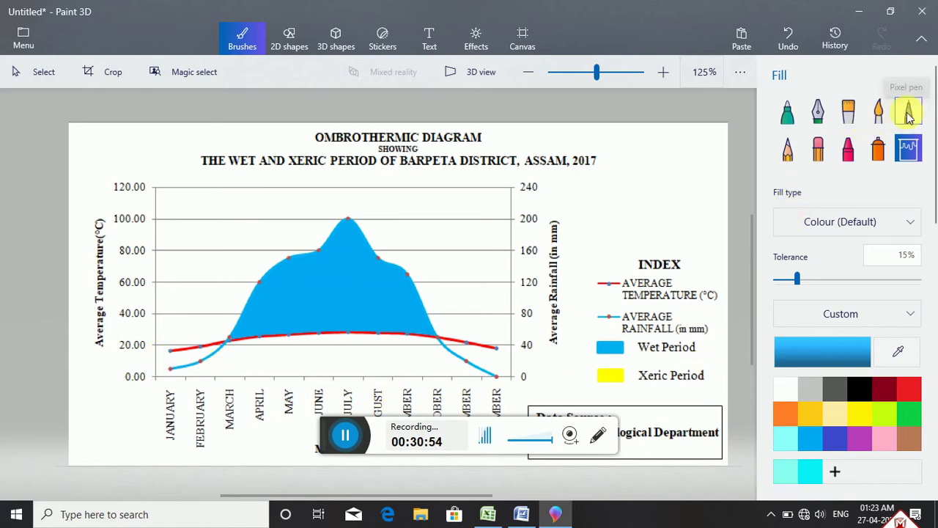
- Draw a yellow Pixel pen vertical line at December joining both curves
click(909, 118)
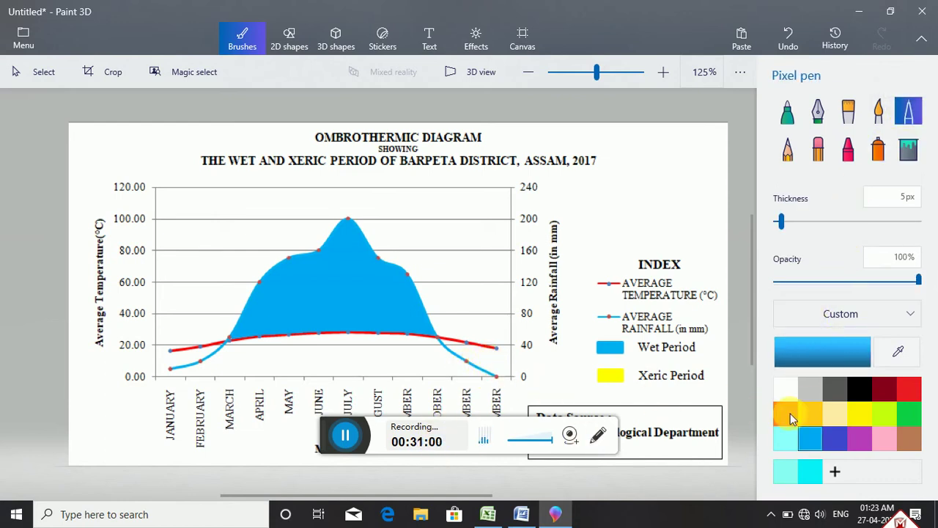
click(861, 417)
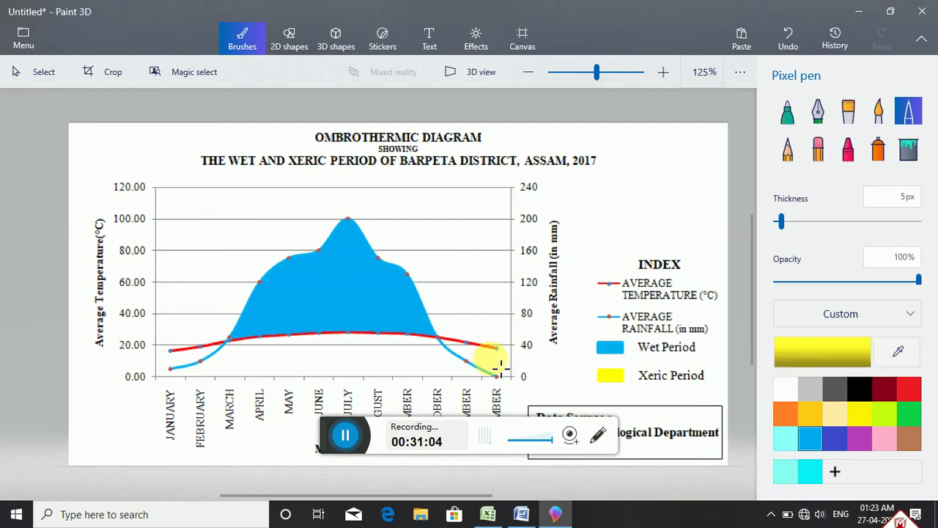
scroll(499, 368, up, 1)
scroll(502, 367, up, 2)
scroll(501, 367, up, 1)
scroll(505, 367, up, 1)
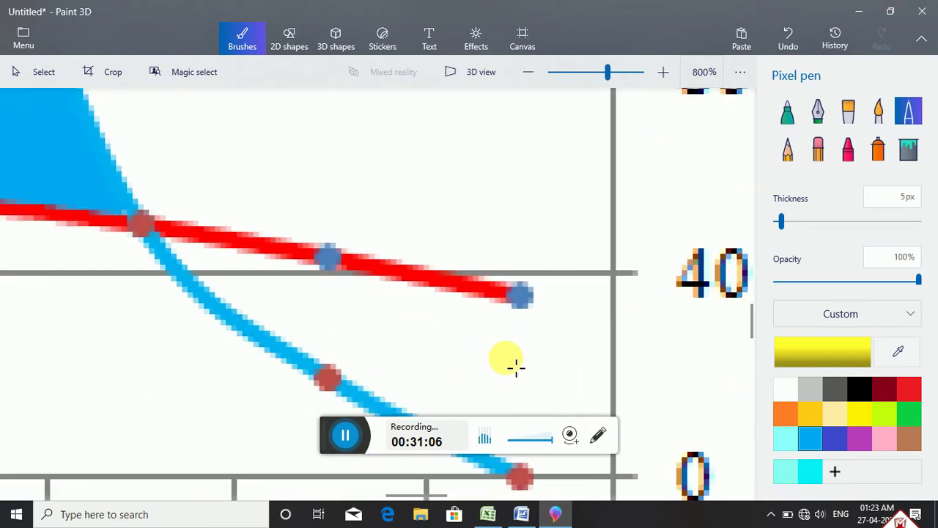
scroll(513, 367, up, 1)
scroll(528, 380, up, 1)
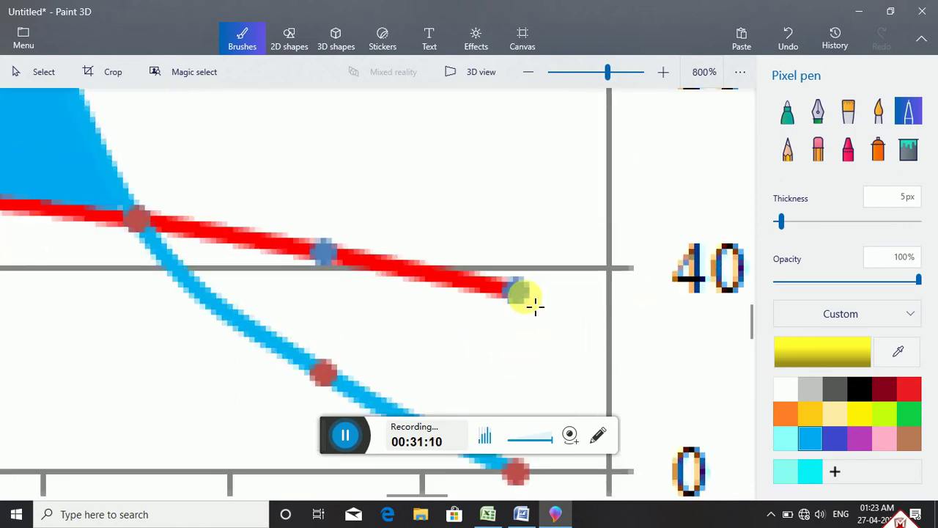
drag(535, 306, 537, 331)
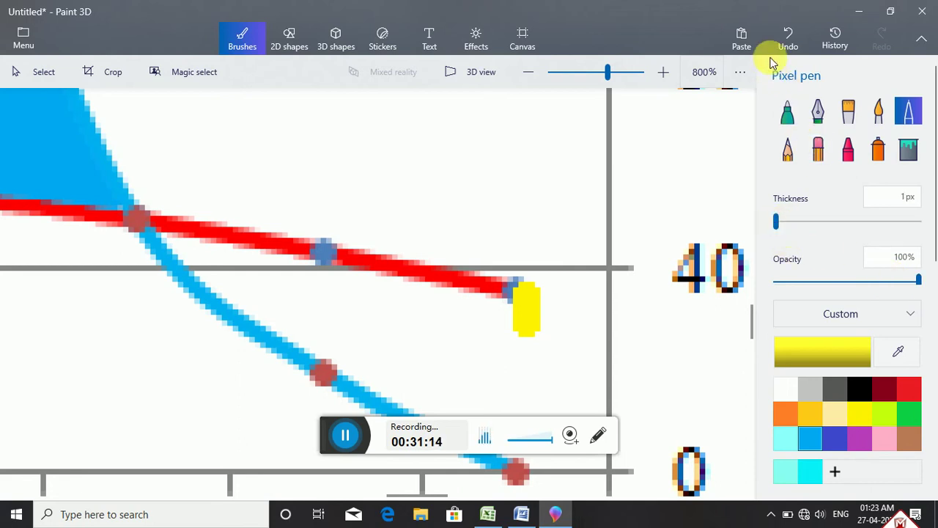
click(782, 34)
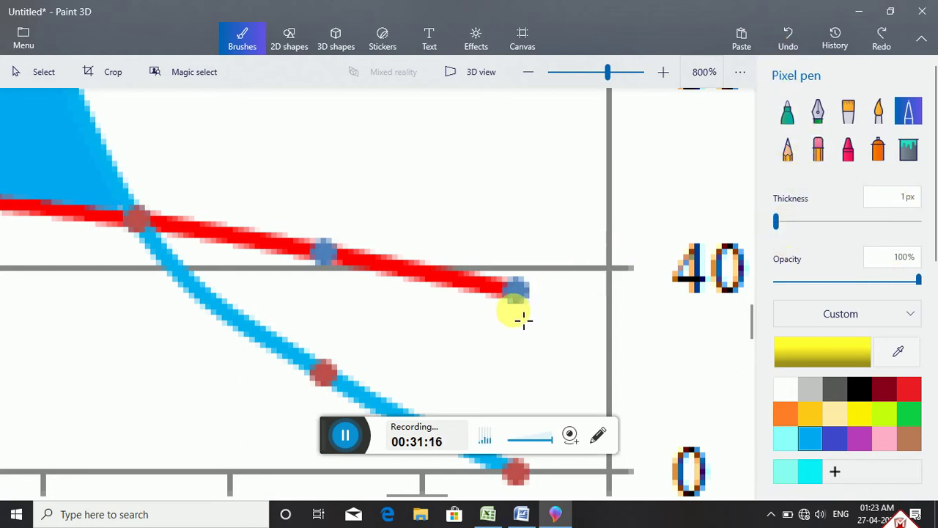
drag(536, 311, 535, 469)
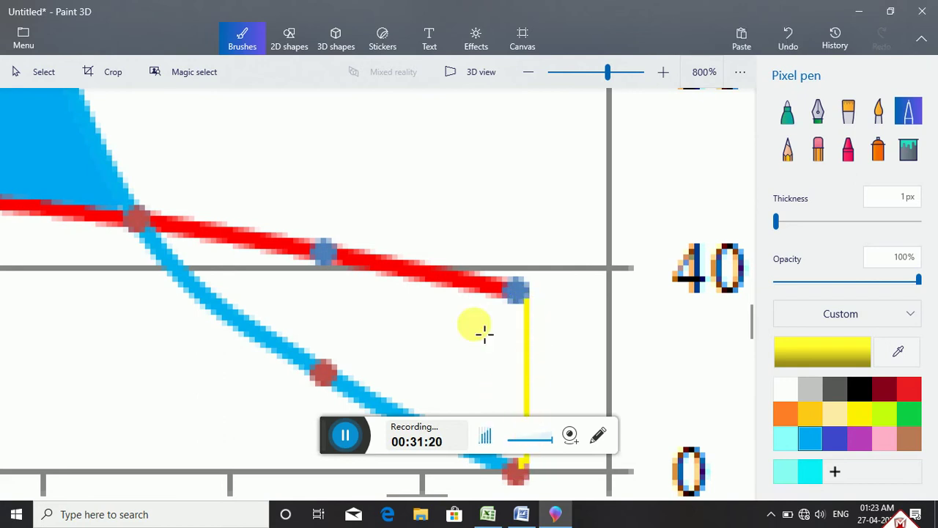
scroll(486, 320, down, 3)
scroll(489, 316, down, 2)
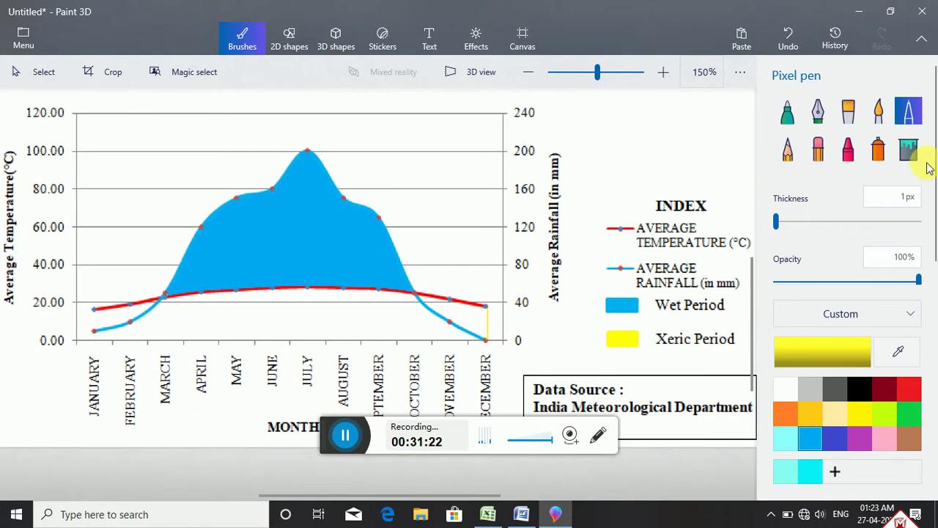
- Fill the October–December area and leftover white pixels near the curves' crossing with yellow
click(910, 151)
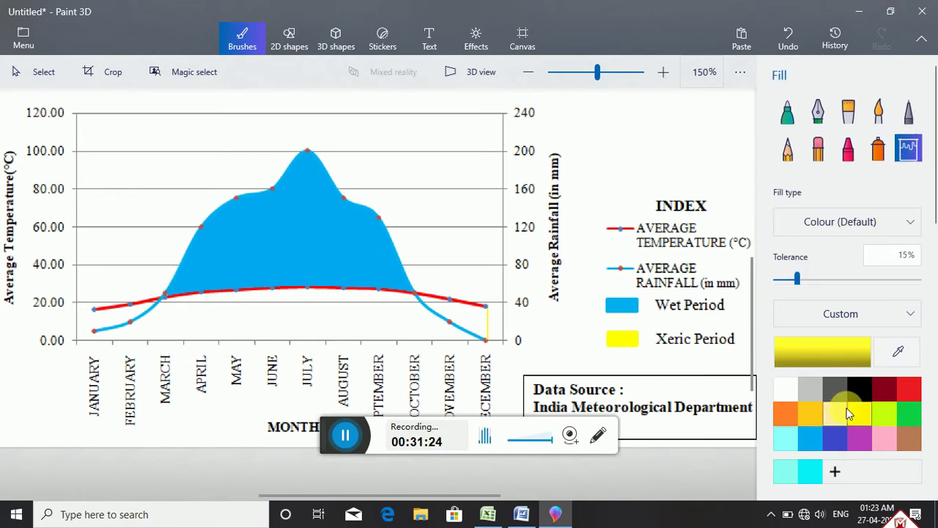
scroll(475, 319, up, 2)
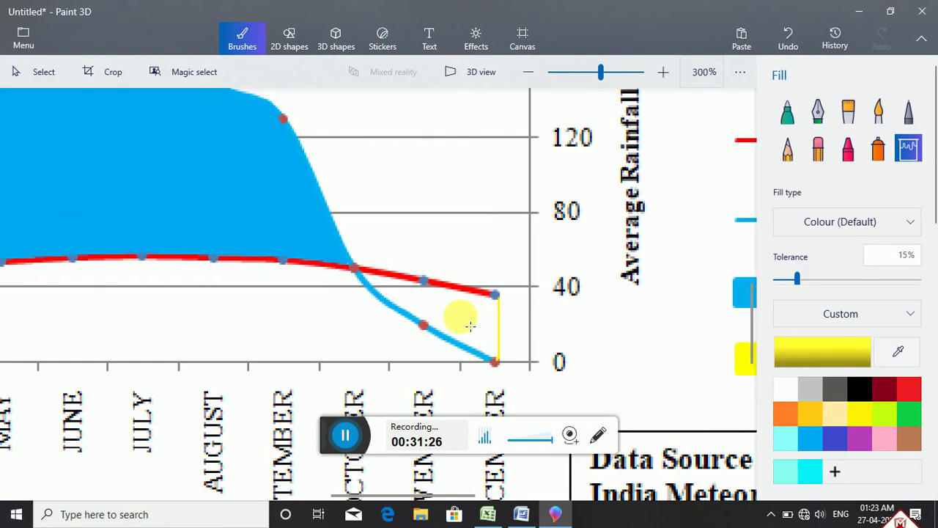
click(458, 316)
click(386, 283)
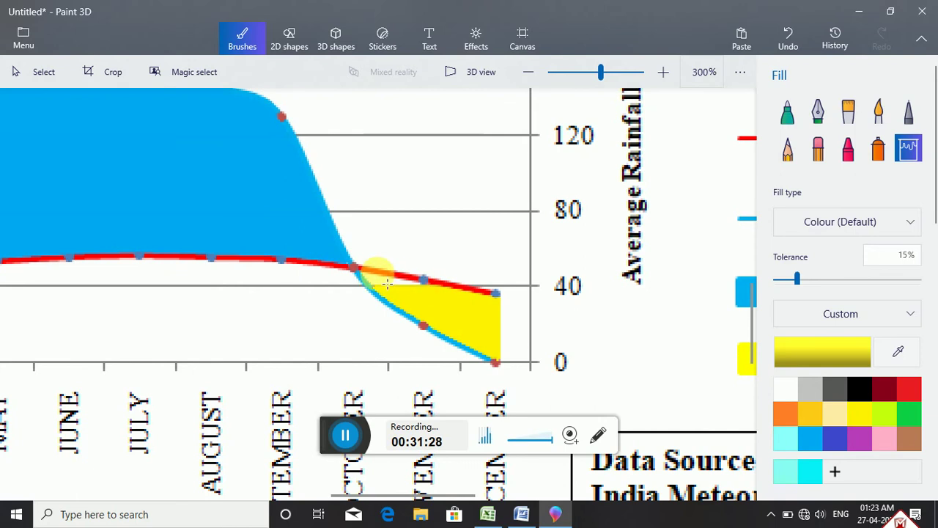
click(366, 289)
scroll(374, 282, up, 2)
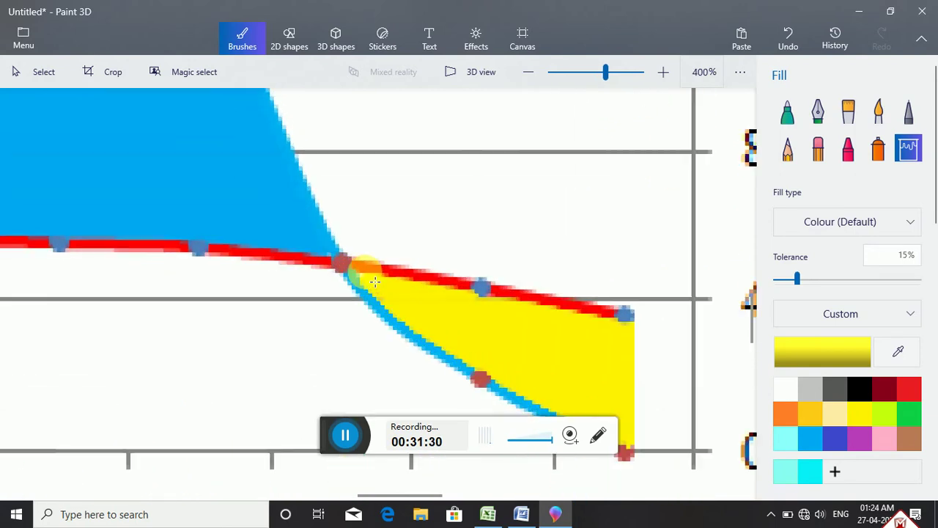
scroll(374, 282, up, 5)
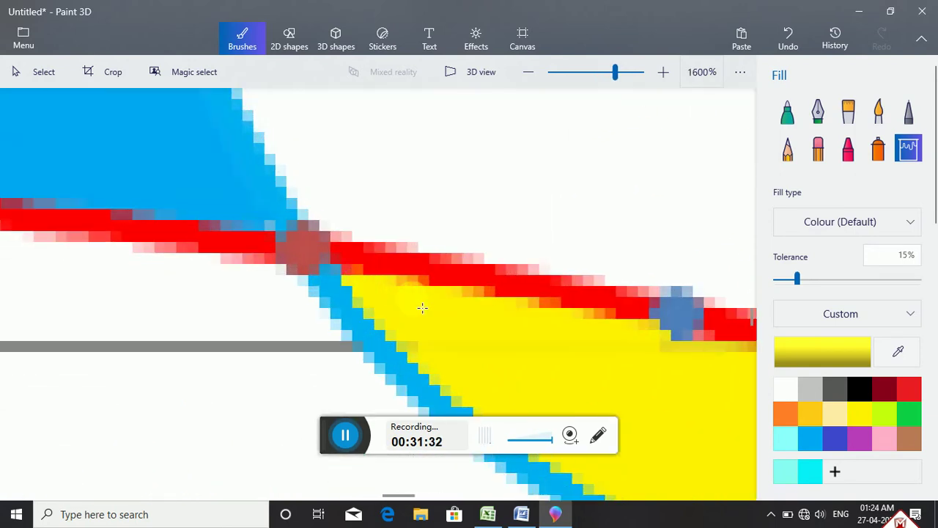
scroll(422, 307, down, 3)
scroll(423, 308, down, 3)
scroll(422, 308, down, 1)
- Draw a yellow Pixel pen line at January joining the rainfall and temperature curves
scroll(423, 307, down, 4)
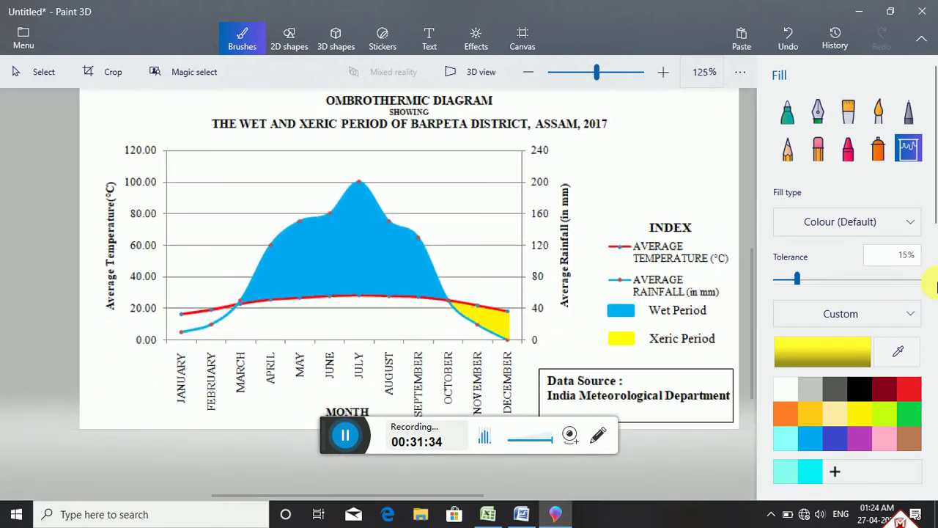
click(912, 110)
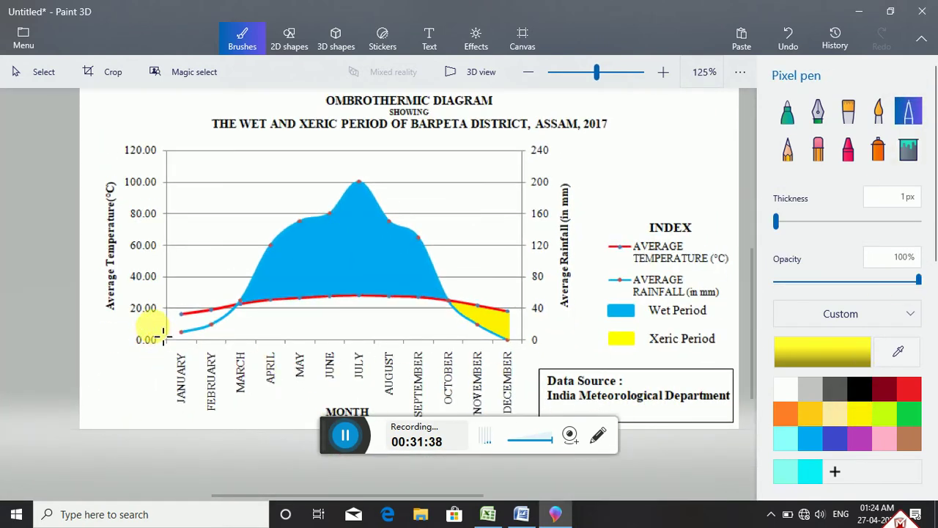
scroll(197, 344, up, 1)
scroll(192, 340, up, 3)
scroll(178, 326, up, 3)
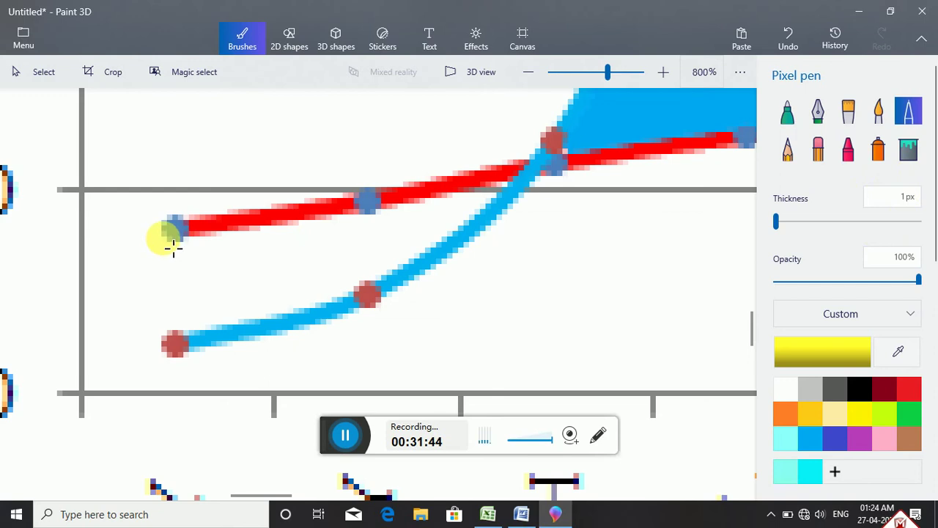
drag(173, 245, 173, 320)
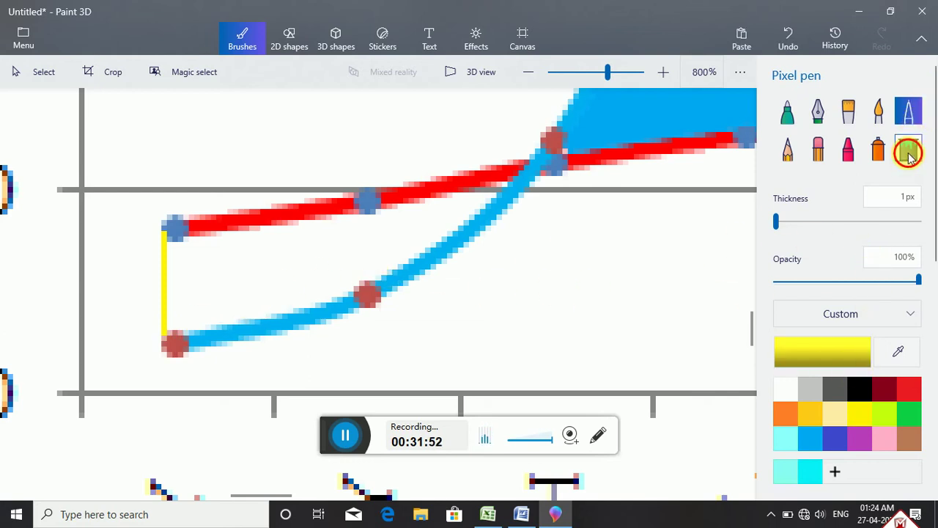
- Fill the enclosed January–March area between the curves with yellow
click(908, 152)
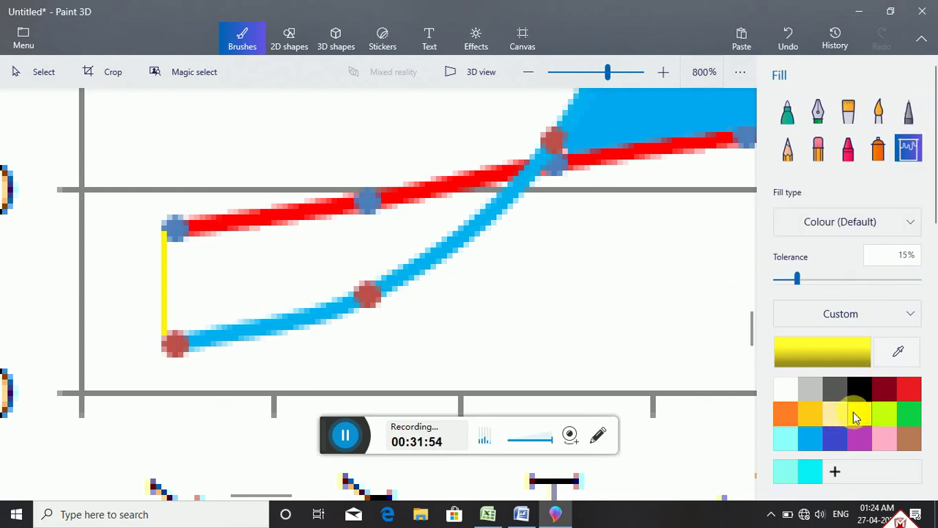
click(275, 272)
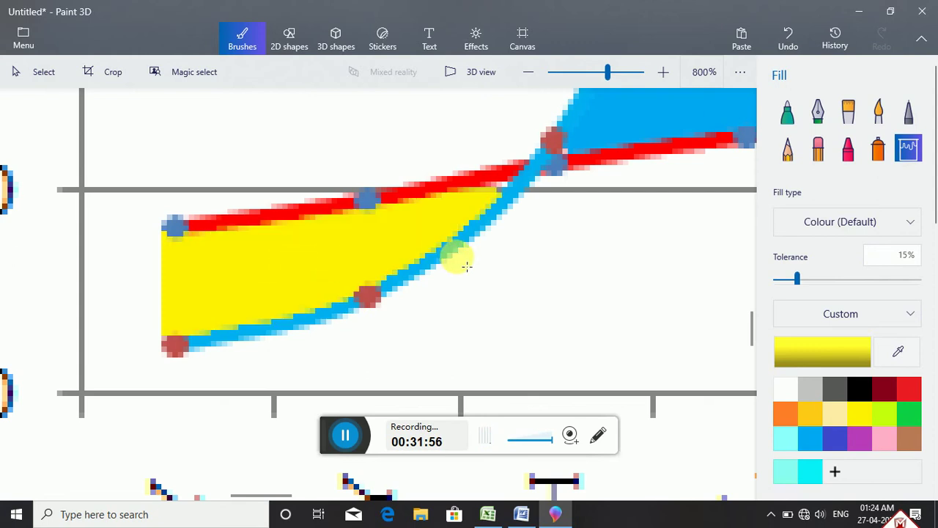
ctrl+scroll(510, 189, up, 4)
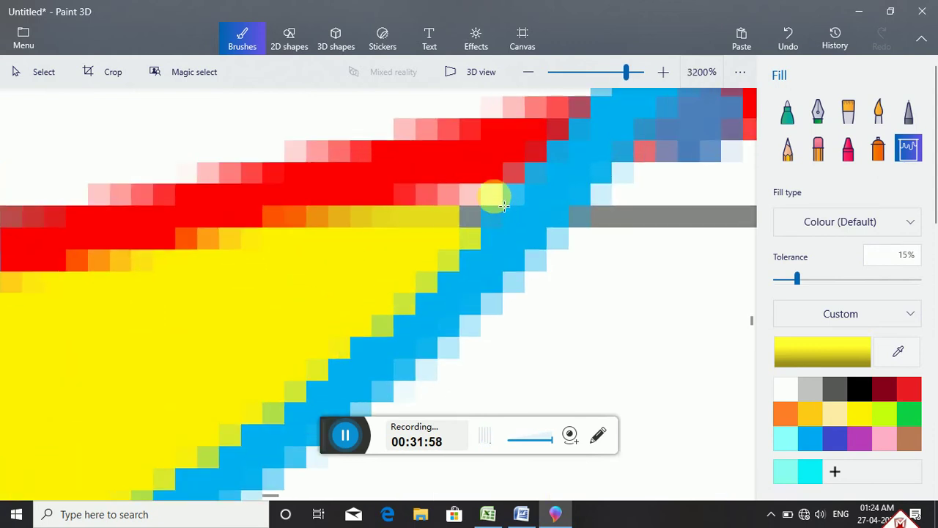
ctrl+scroll(491, 220, down, 2)
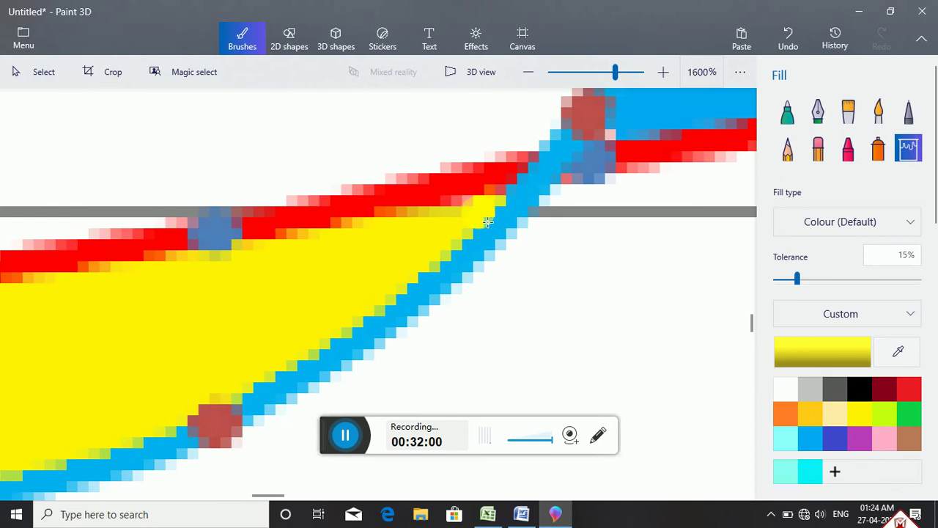
ctrl+scroll(487, 222, down, 2)
ctrl+scroll(484, 199, down, 2)
ctrl+scroll(611, 211, down, 2)
ctrl+scroll(558, 258, down, 1)
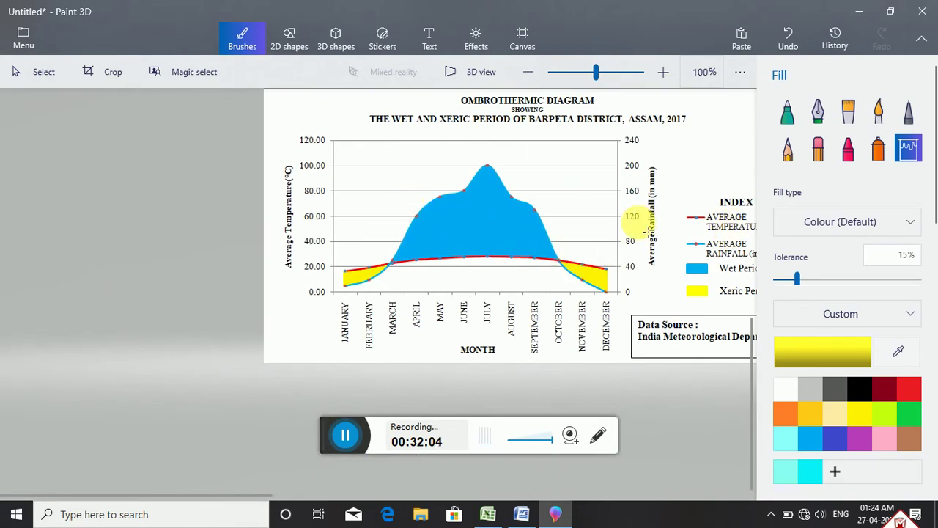
scroll(622, 213, down, 2)
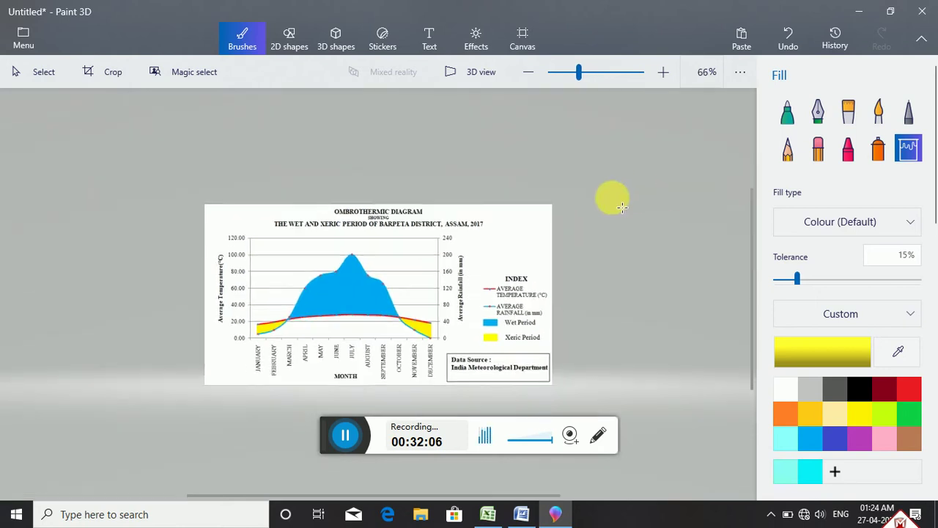
scroll(440, 271, up, 1)
scroll(444, 277, up, 2)
scroll(445, 278, down, 1)
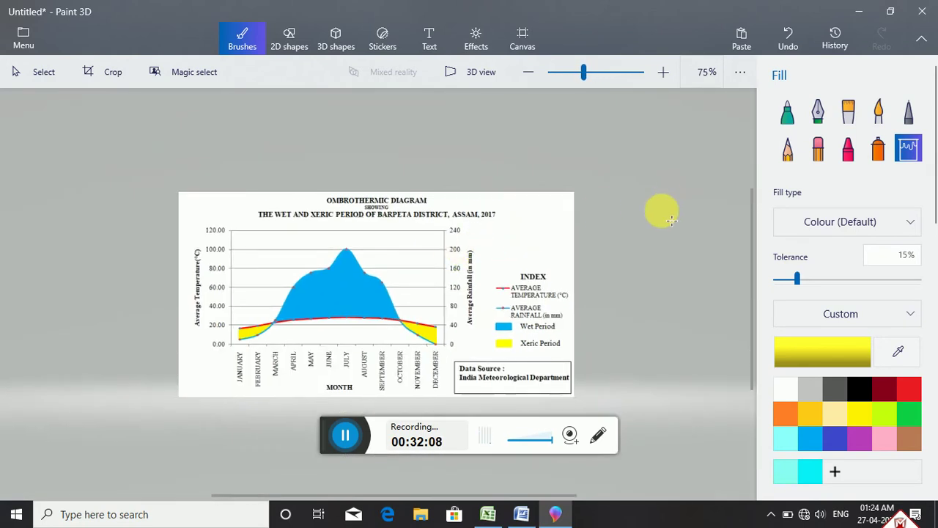
- Save a 2D copy as JPEG, naming it 'ombrothermic digram'
scroll(454, 313, up, 1)
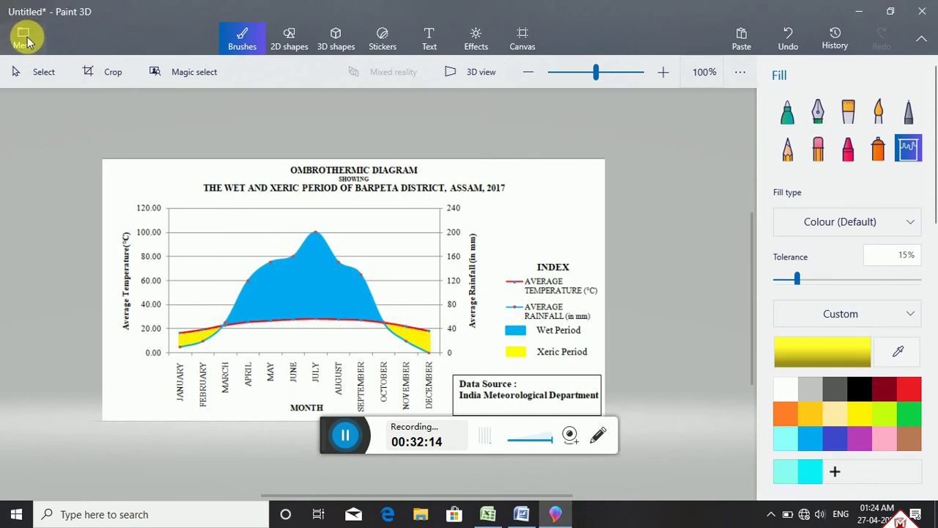
click(24, 41)
click(42, 211)
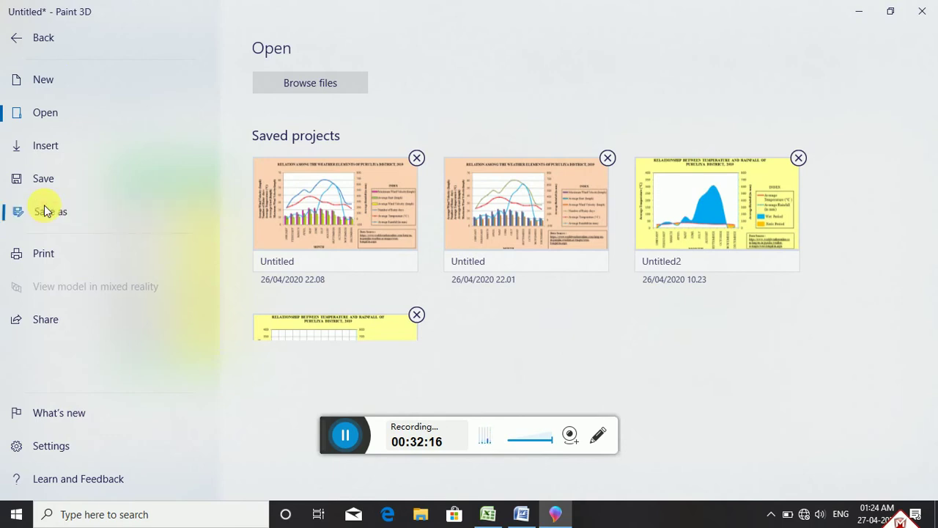
click(272, 126)
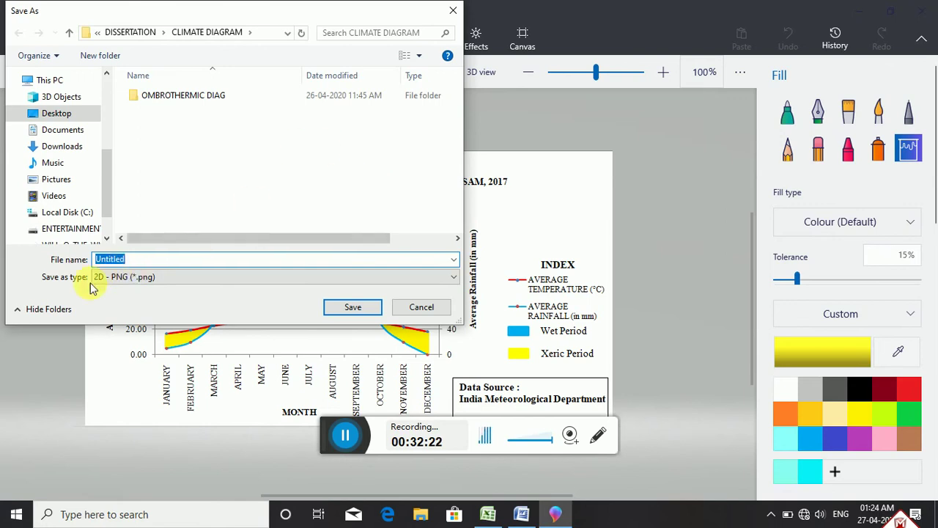
click(458, 277)
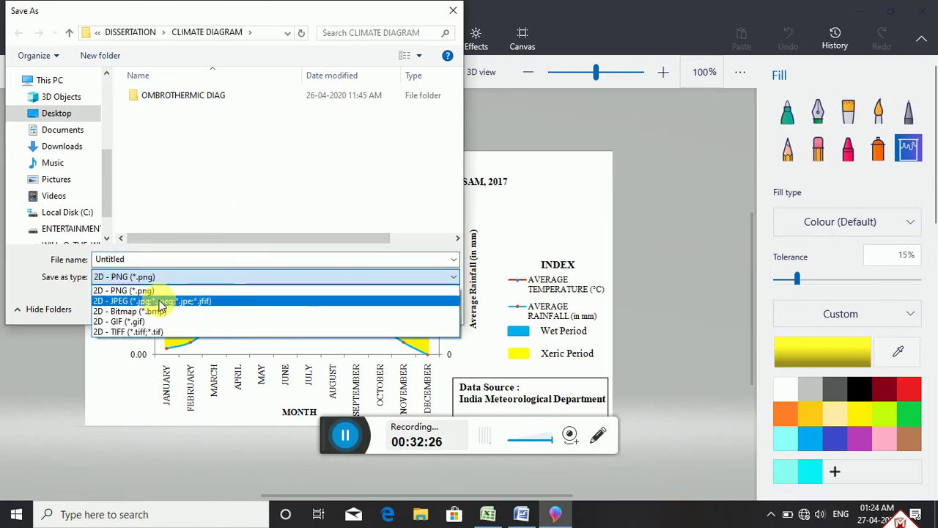
click(154, 301)
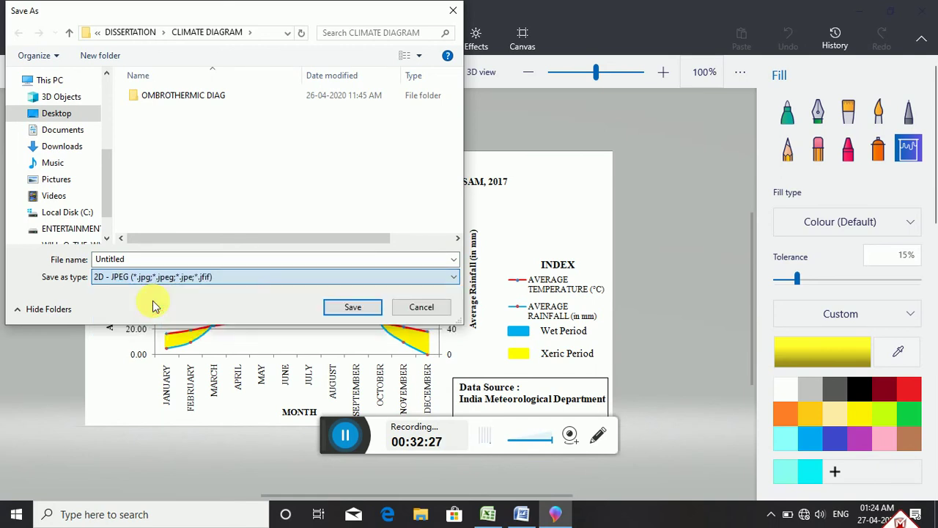
click(149, 259)
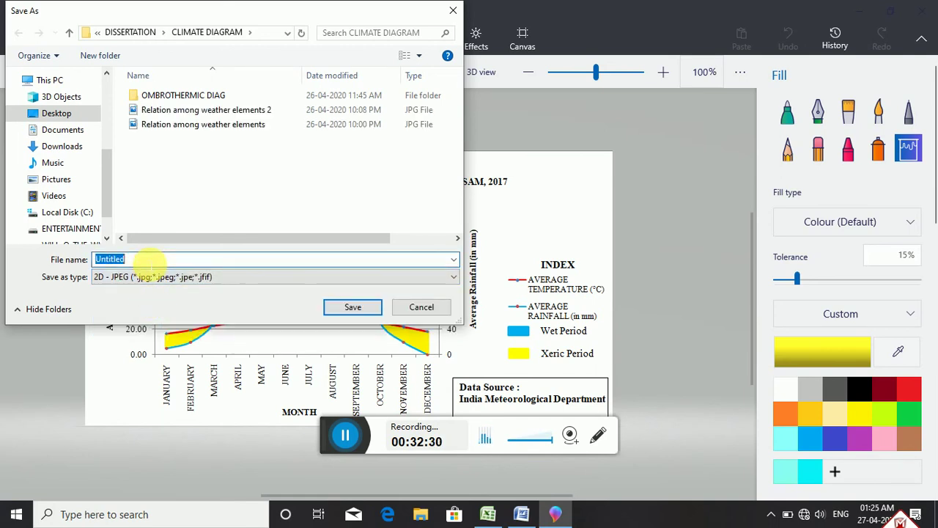
text(ob)
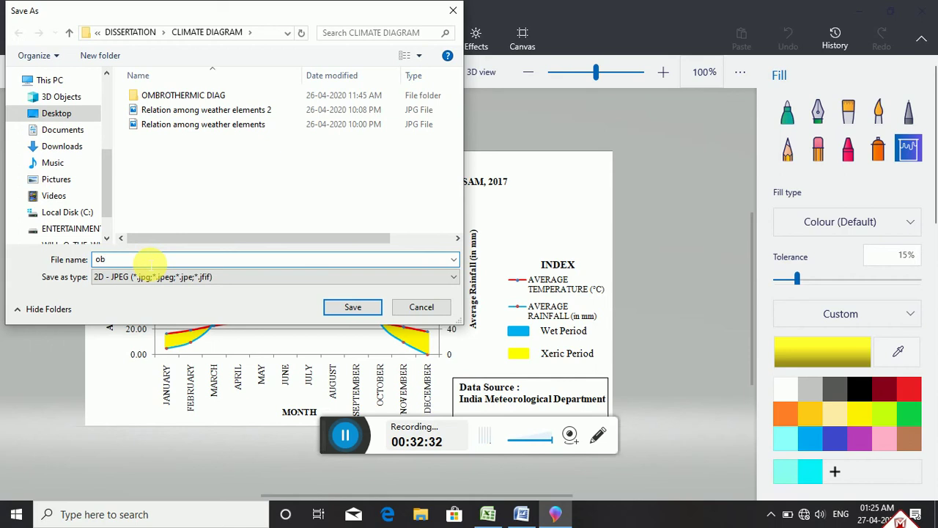
key(BackSpace)
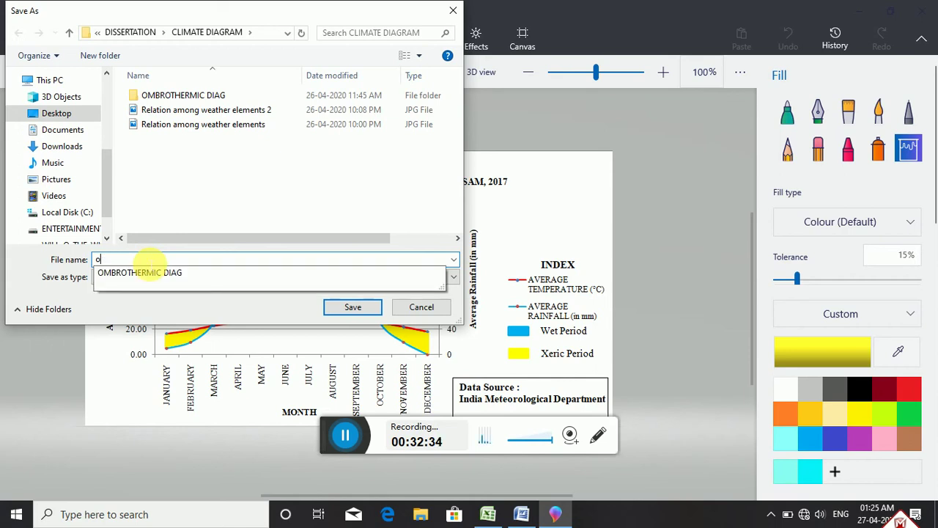
text(mbrother)
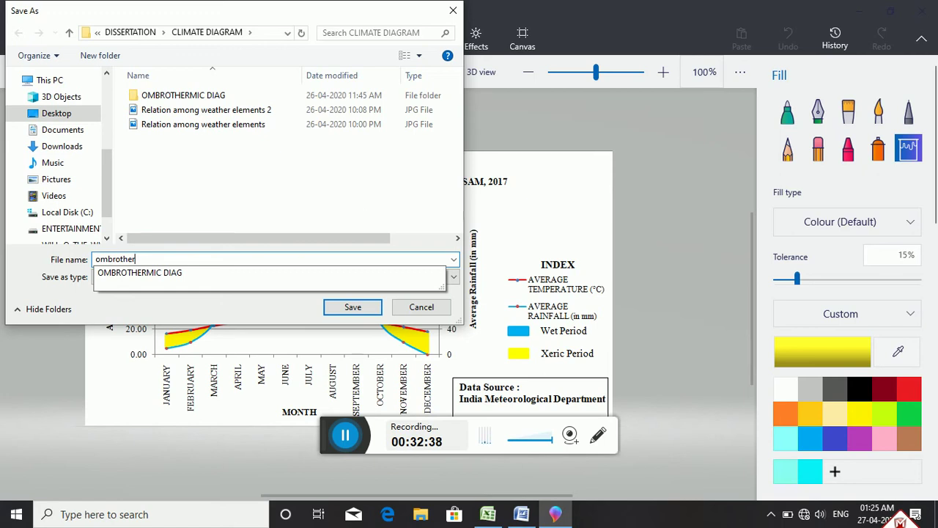
text(m)
text(i)
text(gram)
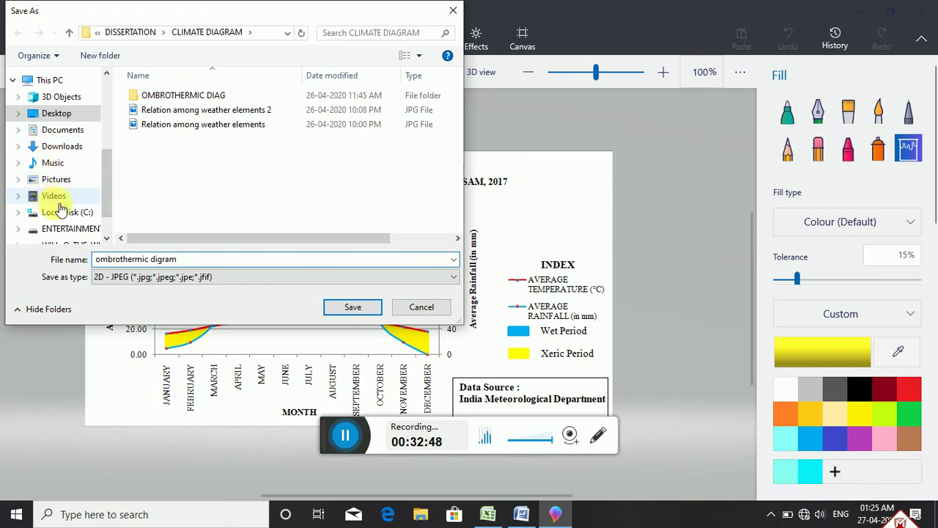
- Save the JPEG in E:\FOR YOUTUBE\OMBROTHERMIC DIAGRAM
click(66, 229)
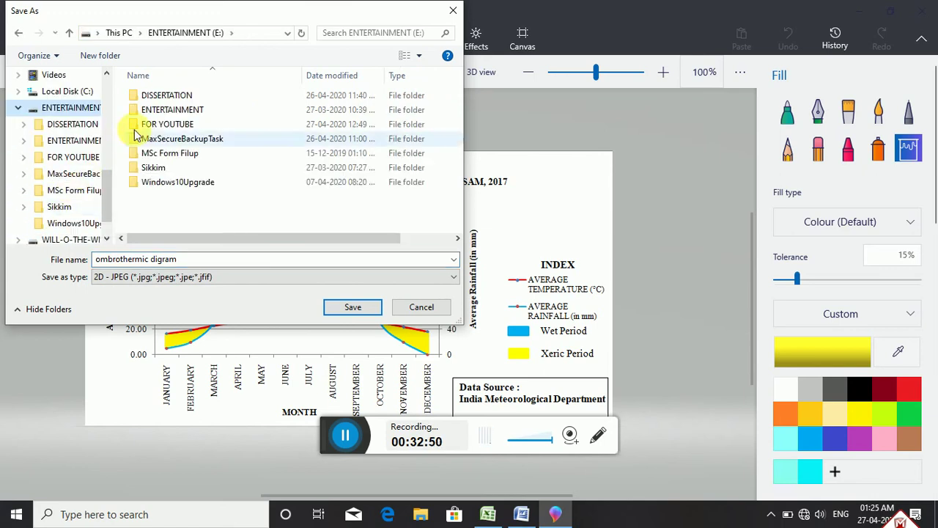
double_click(178, 121)
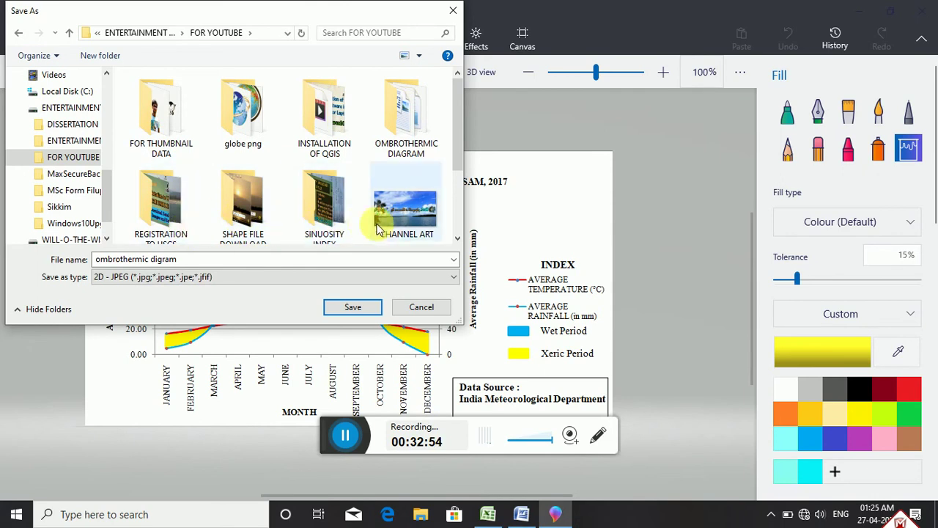
click(399, 136)
double_click(399, 136)
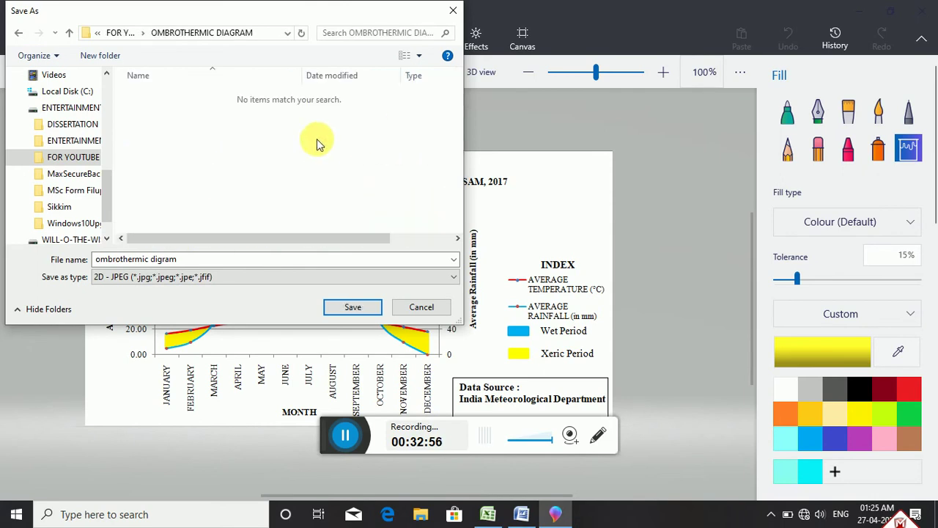
click(334, 310)
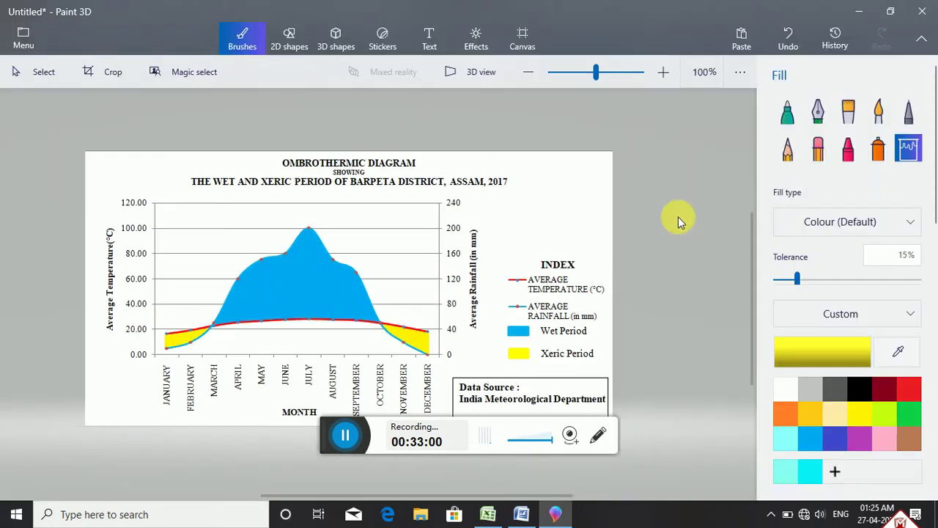
- Close Paint 3D, saving the project when prompted
click(925, 20)
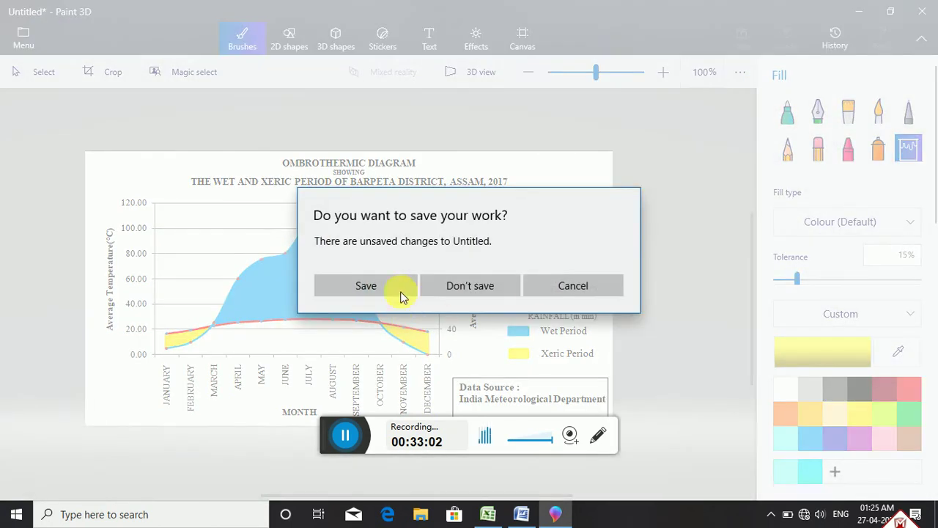
click(354, 286)
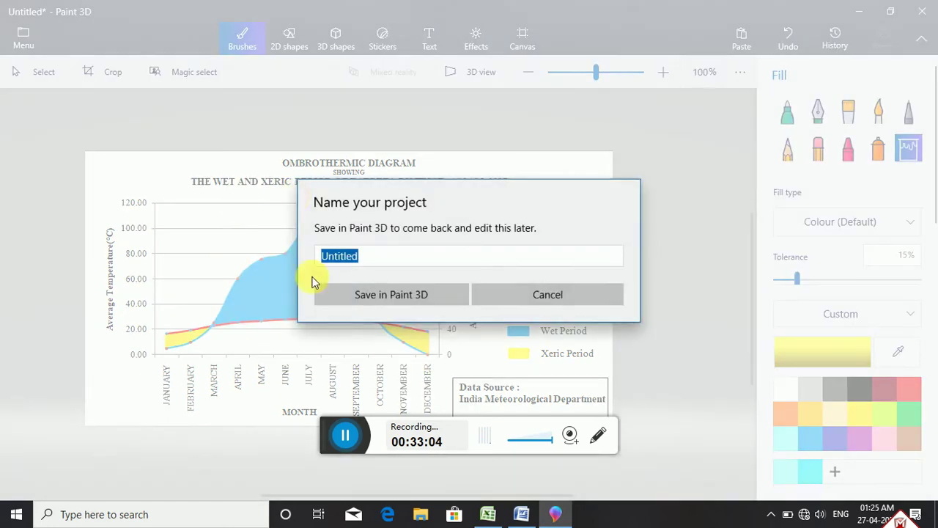
click(386, 291)
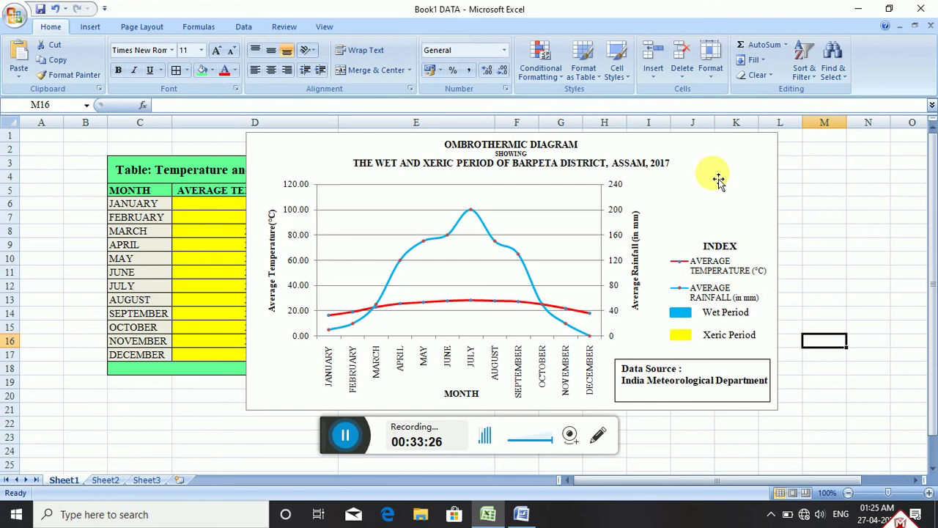
- Minimize the Excel workbook and the Word RULES document to reveal the desktop
click(855, 13)
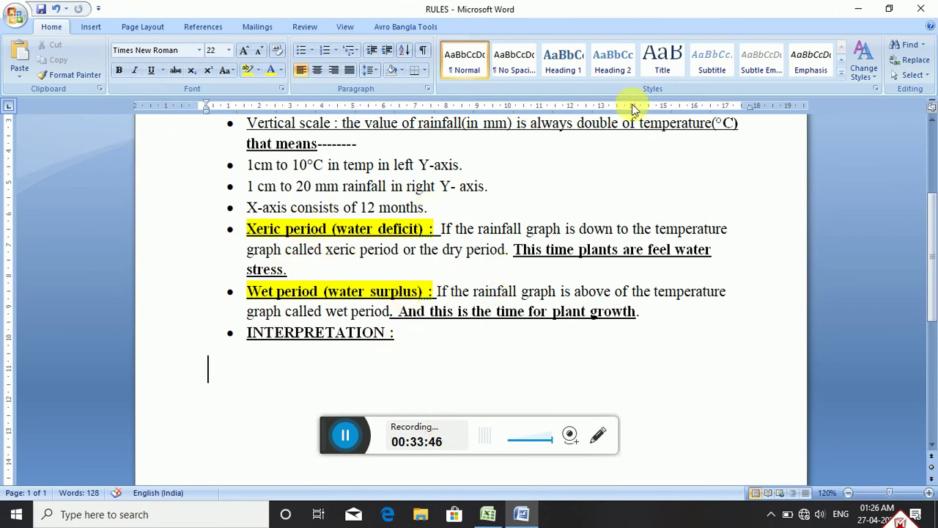
click(864, 7)
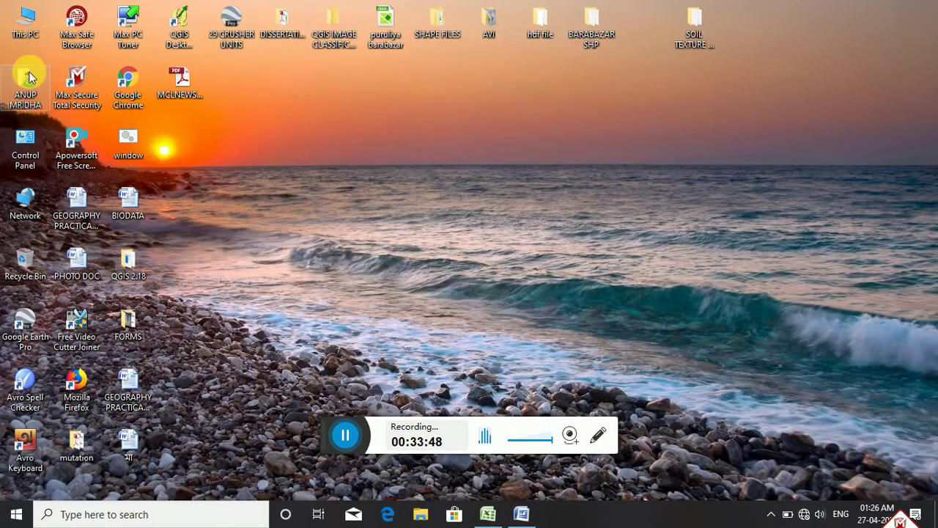
- Open 'ombrothermic digram.jpg' from ENTERTAINMENT (E:) > FOR YOUTUBE > OMBROTHERMIC DIAGRAM
double_click(28, 27)
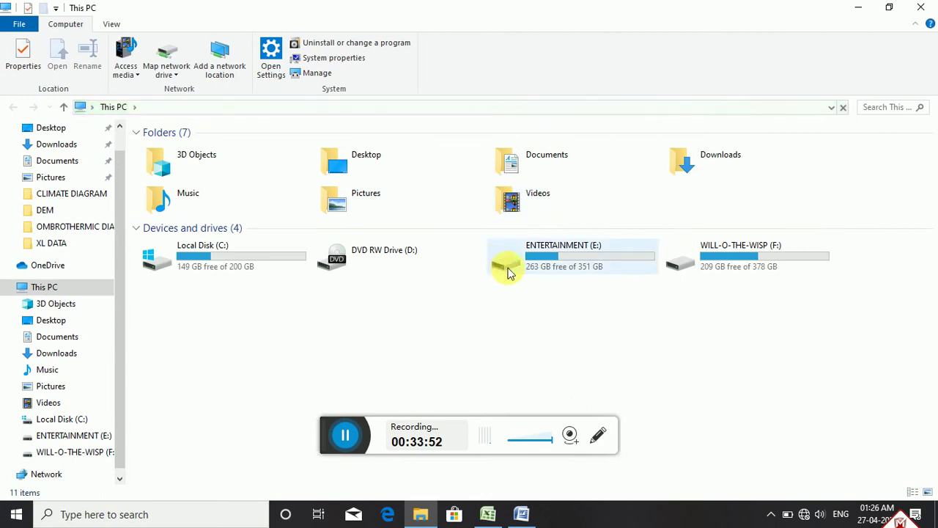
click(558, 265)
double_click(558, 265)
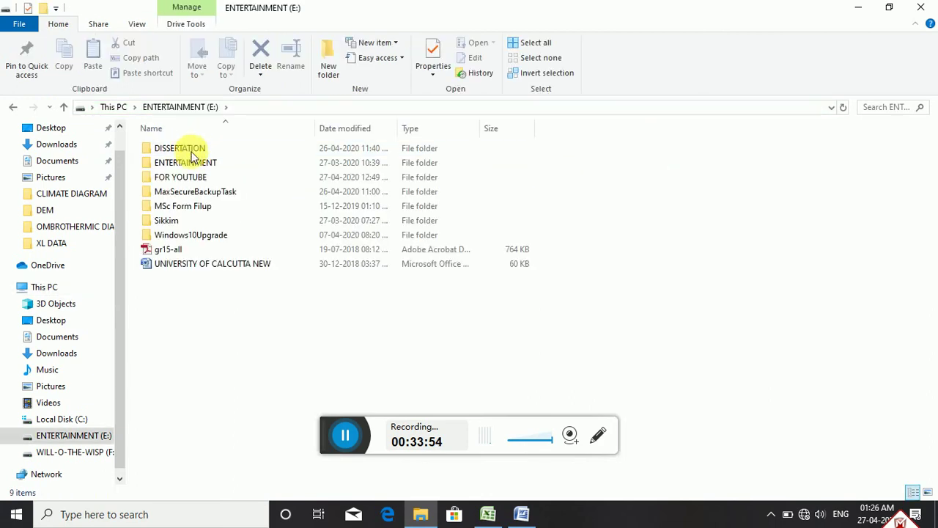
click(191, 180)
double_click(190, 181)
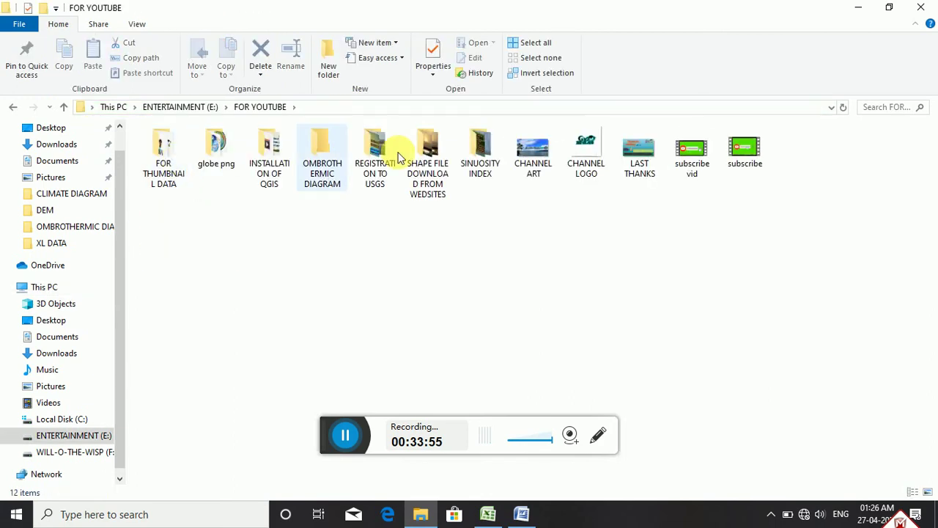
double_click(317, 166)
double_click(247, 164)
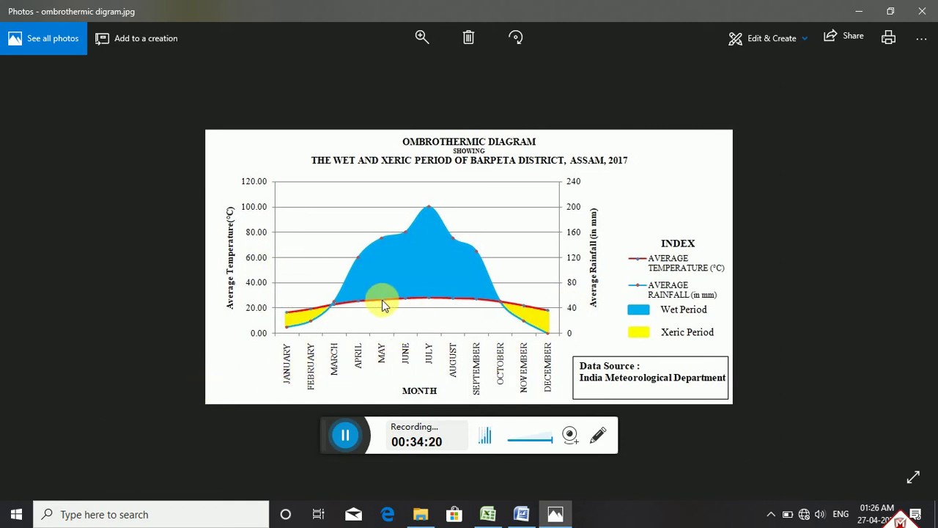
click(438, 285)
click(393, 259)
click(430, 260)
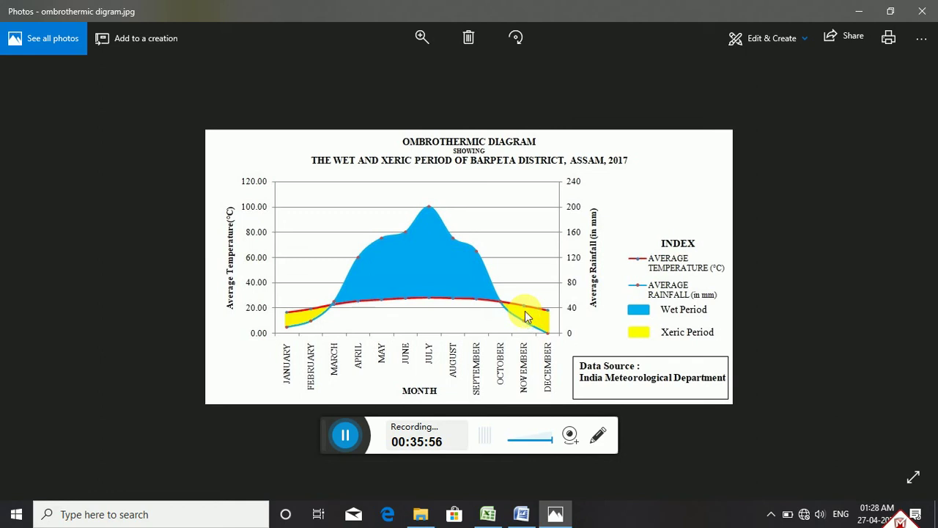
- Bring the RULES document forward from the taskbar and scroll through its xeric and wet period notes
click(521, 516)
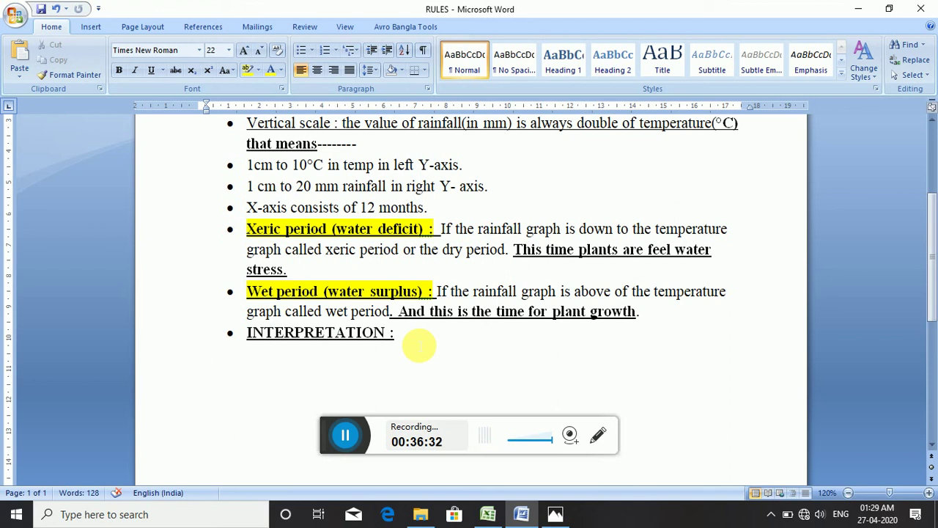
scroll(418, 345, down, 2)
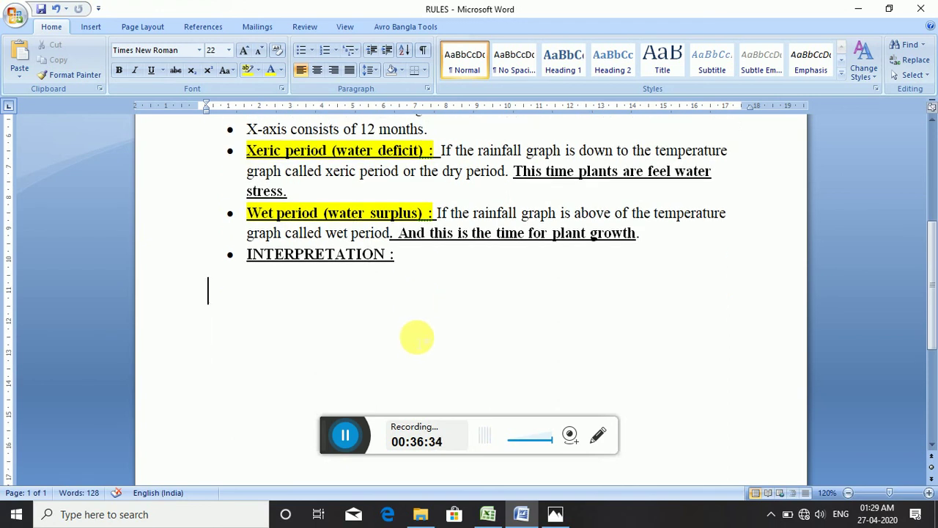
scroll(418, 346, up, 2)
scroll(422, 343, up, 1)
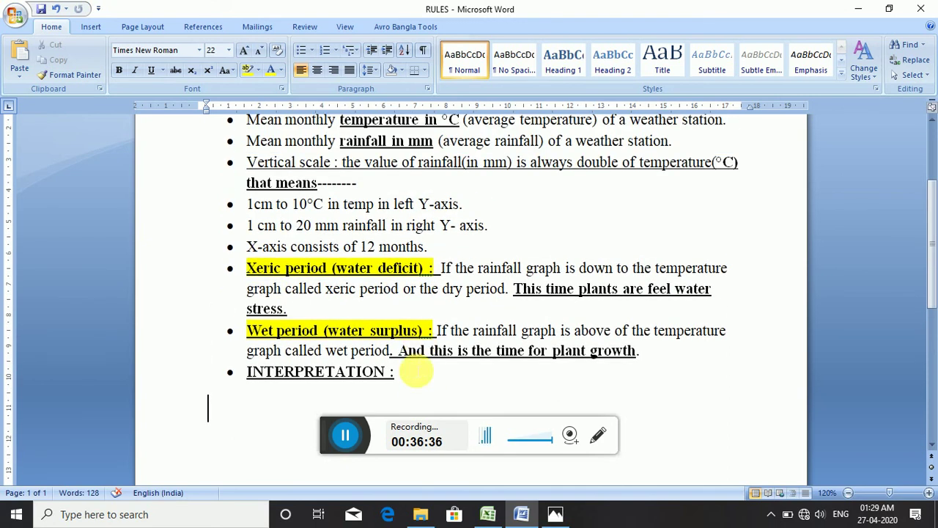
scroll(415, 376, down, 2)
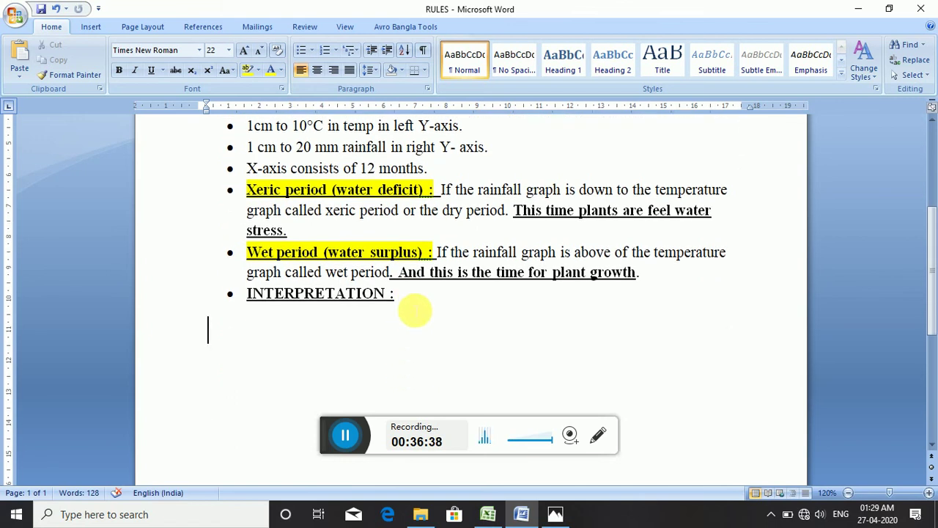